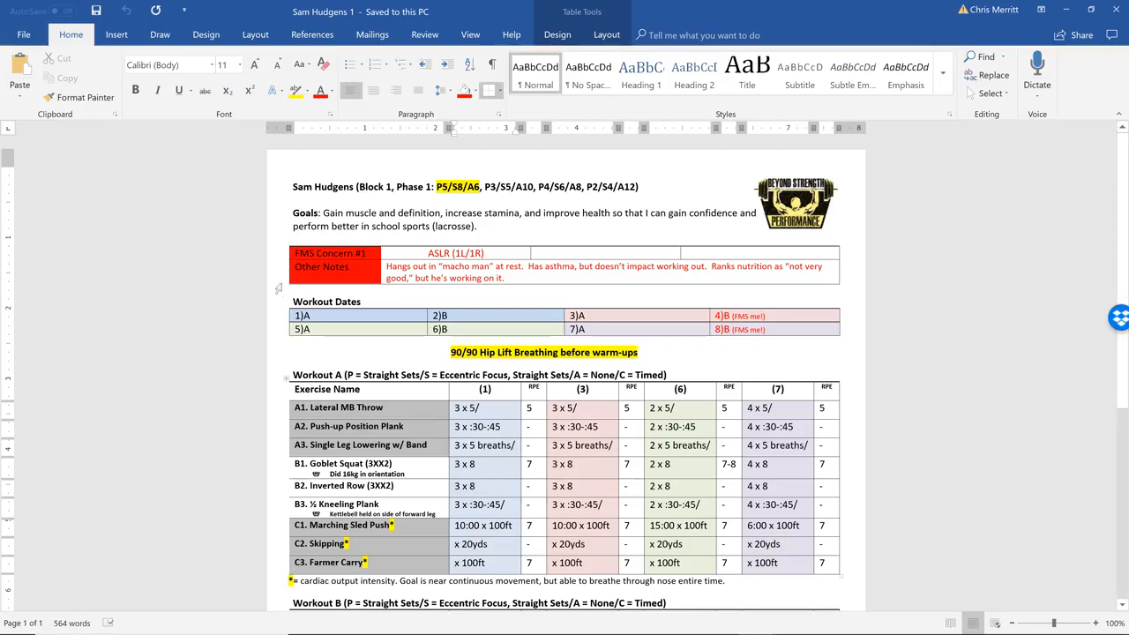
Examine the Workout Dates table and the title line with its block, phase and P/S/A codes
left_click_drag(298, 315, 750, 328)
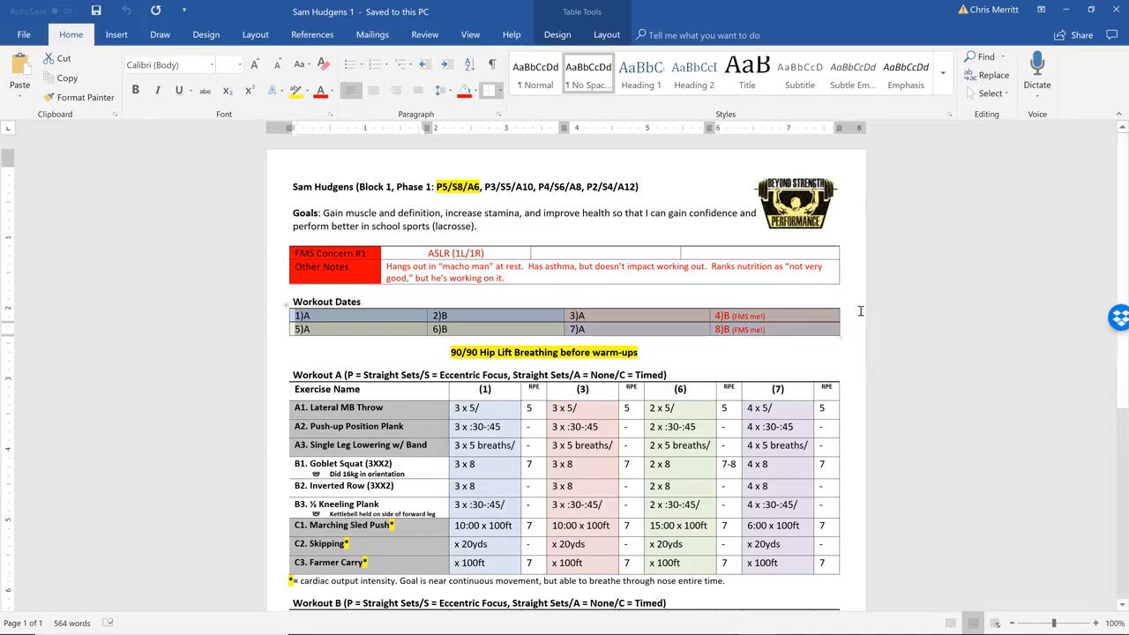
left_click(781, 329)
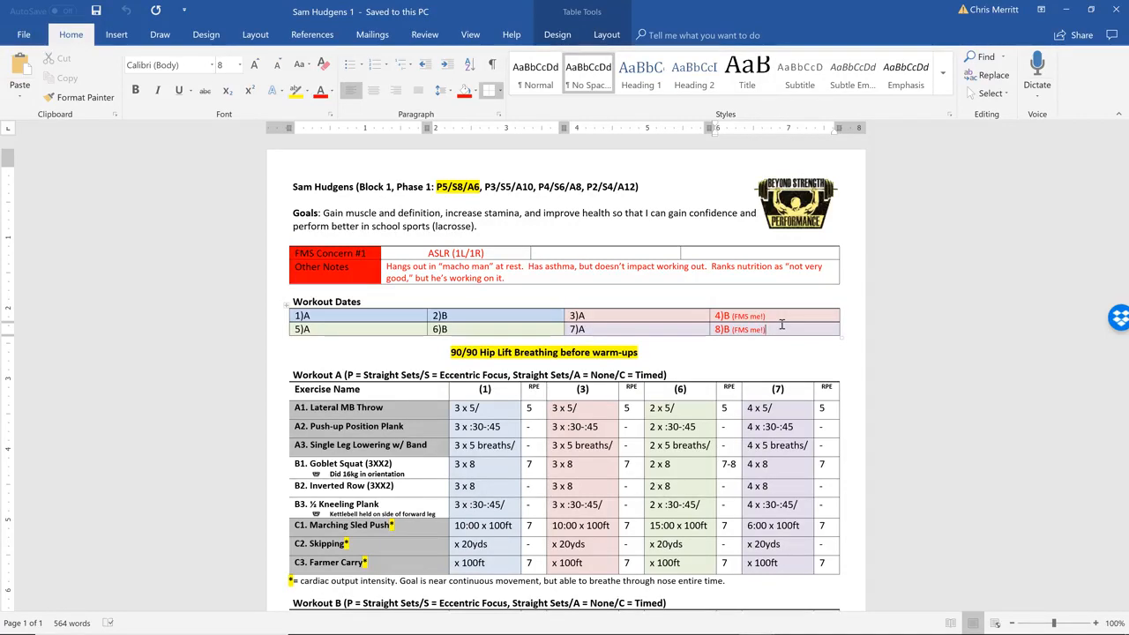
left_click_drag(782, 328, 370, 316)
left_click(373, 320)
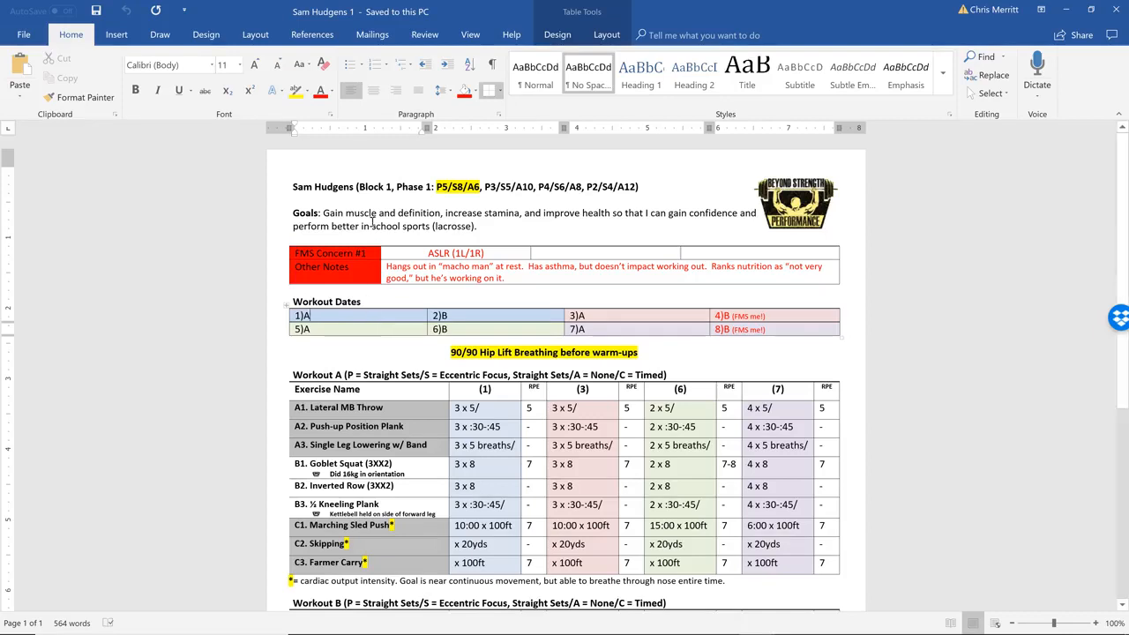
triple_click(431, 186)
left_click(432, 186)
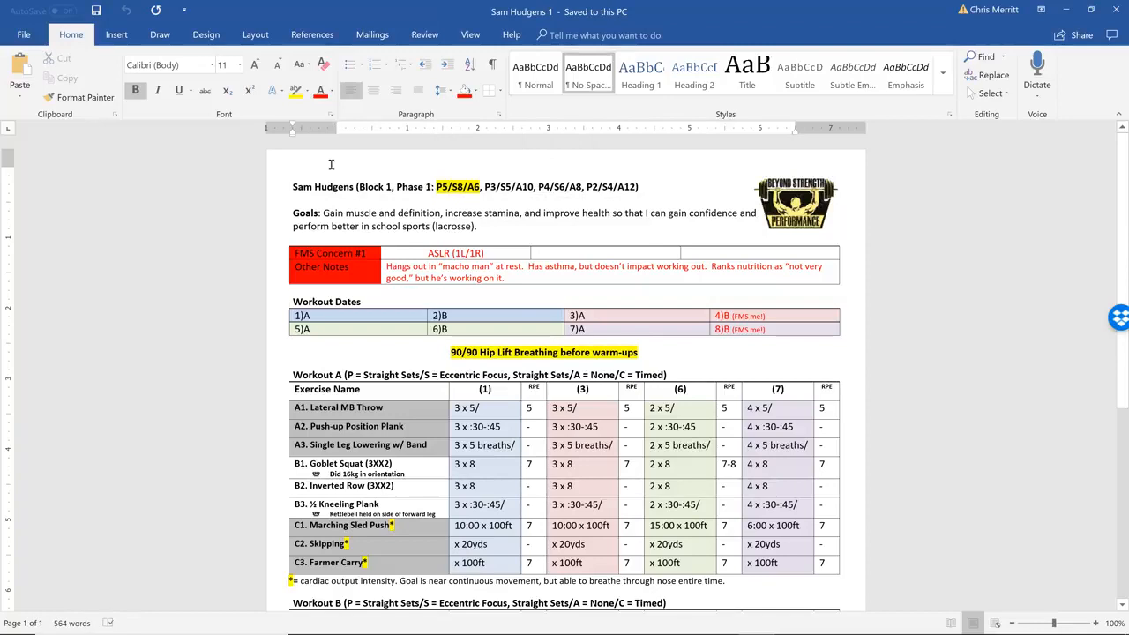
left_click_drag(295, 187, 640, 185)
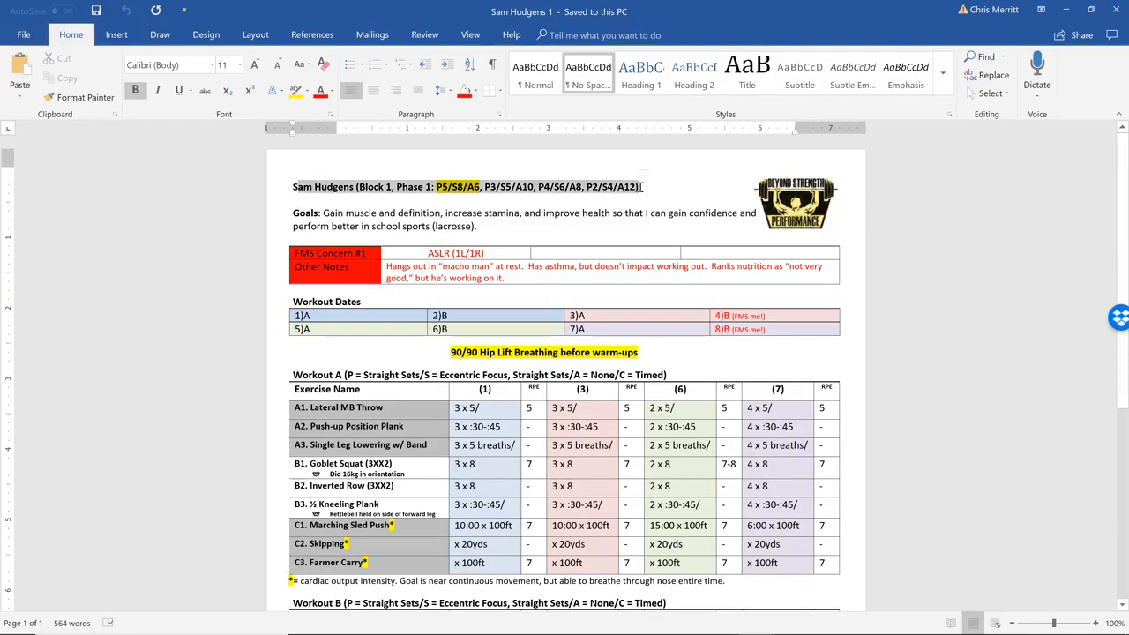
left_click(641, 188)
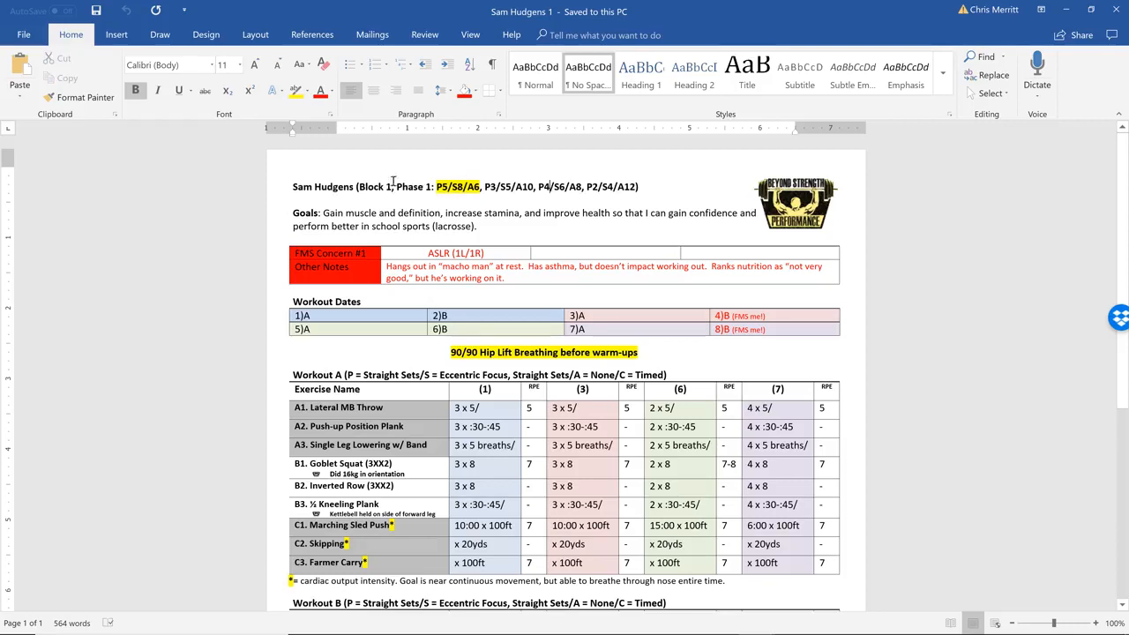
left_click(303, 200)
type("X")
key("BackSpace")
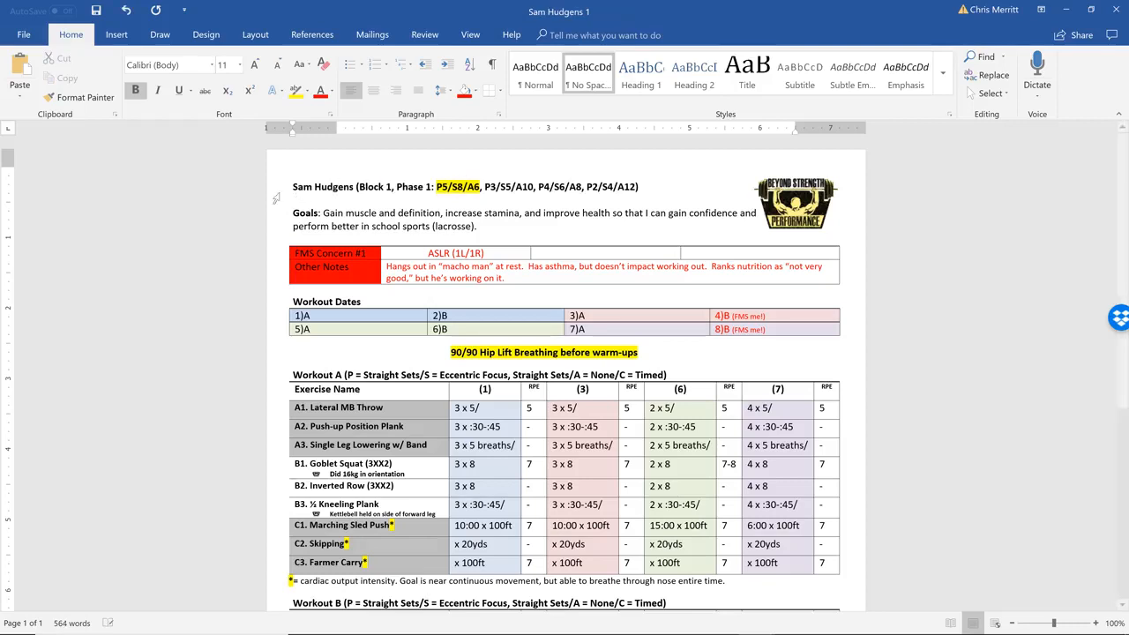
type("Sam")
key("BackSpace")
key("BackSpace")
key("BackSpace")
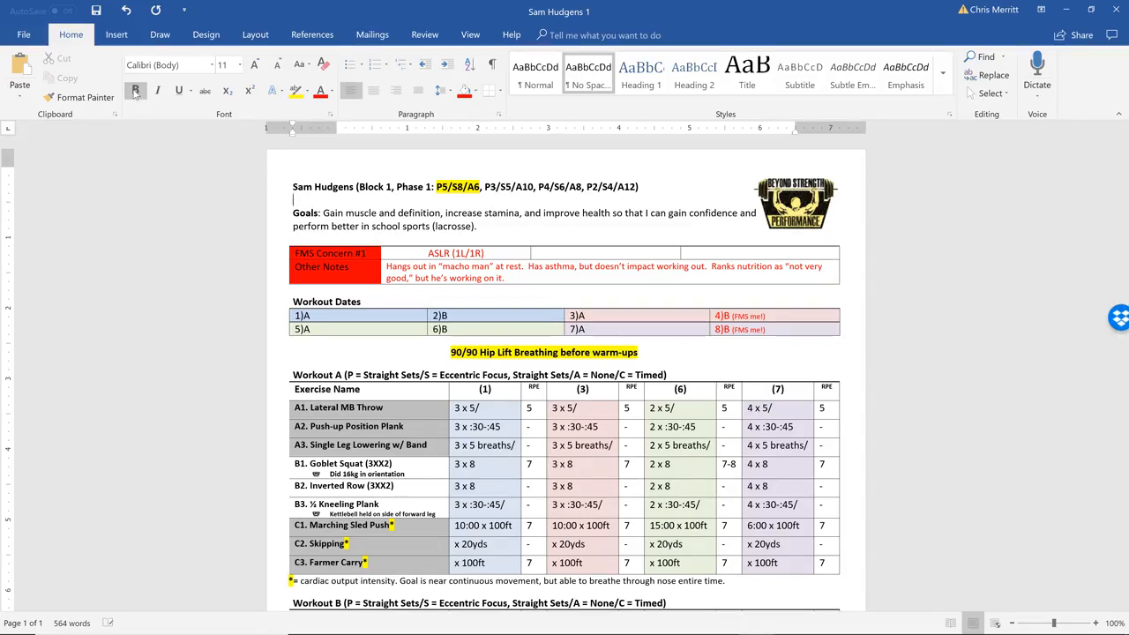
key("Tab")
key("BackSpace")
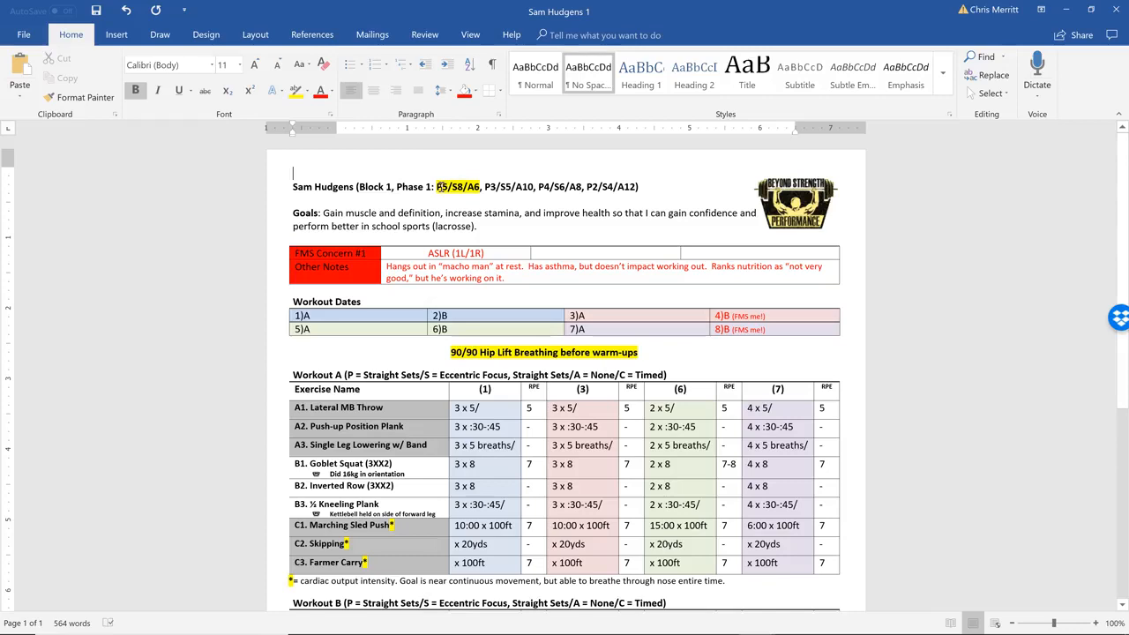
Recolour the highlight on "P5/S8/A6" in the title line to bright green and then to pink
left_click_drag(436, 186, 479, 193)
left_click(307, 91)
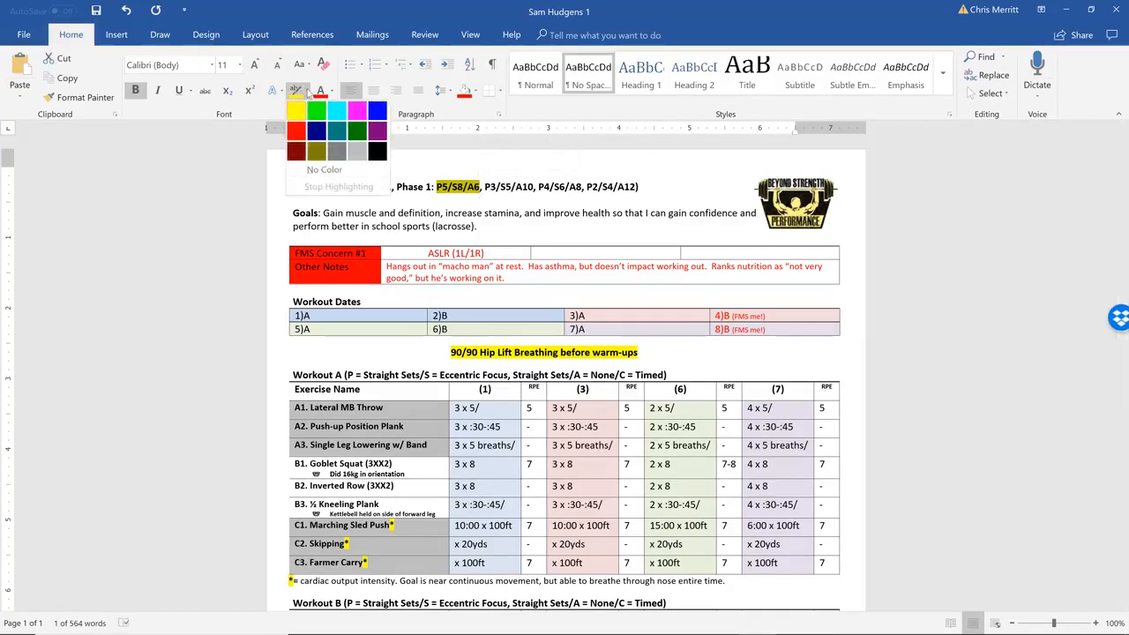
left_click(316, 110)
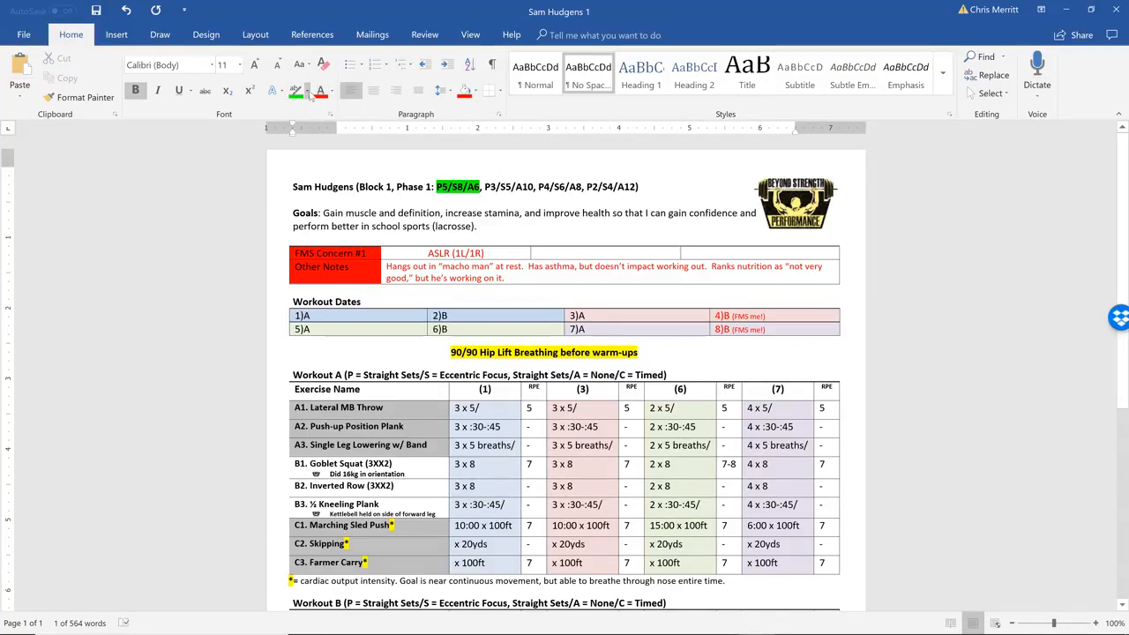
left_click(307, 92)
left_click(356, 109)
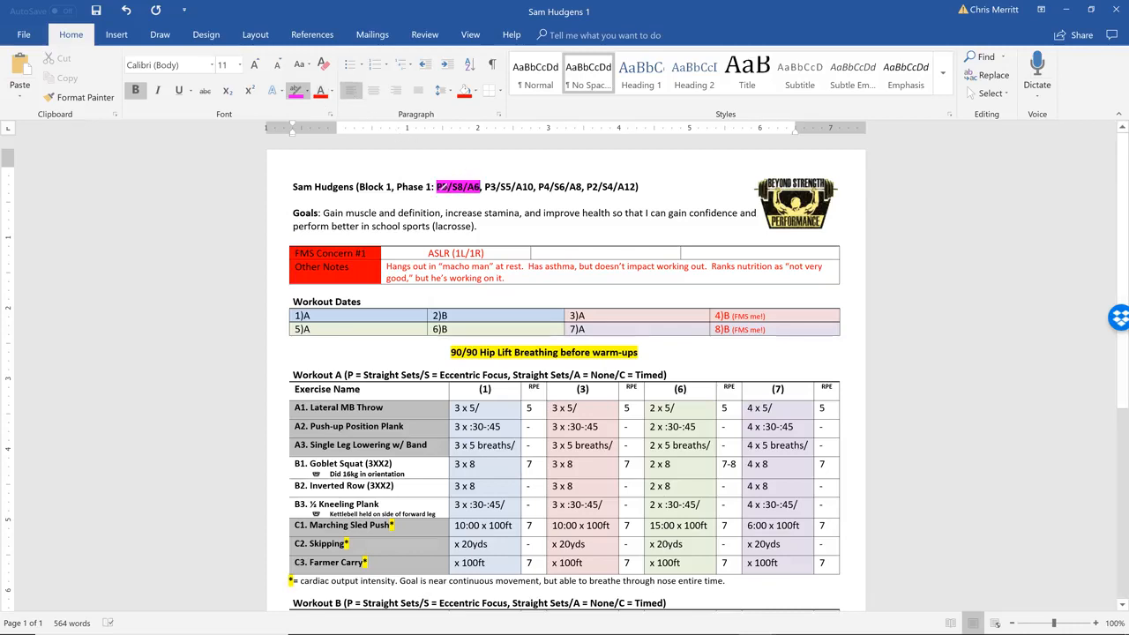
Highlight the title line in yellow from the client's name through "P5/S8/A6", and undo that highlighting
left_click(307, 92)
left_click(300, 112)
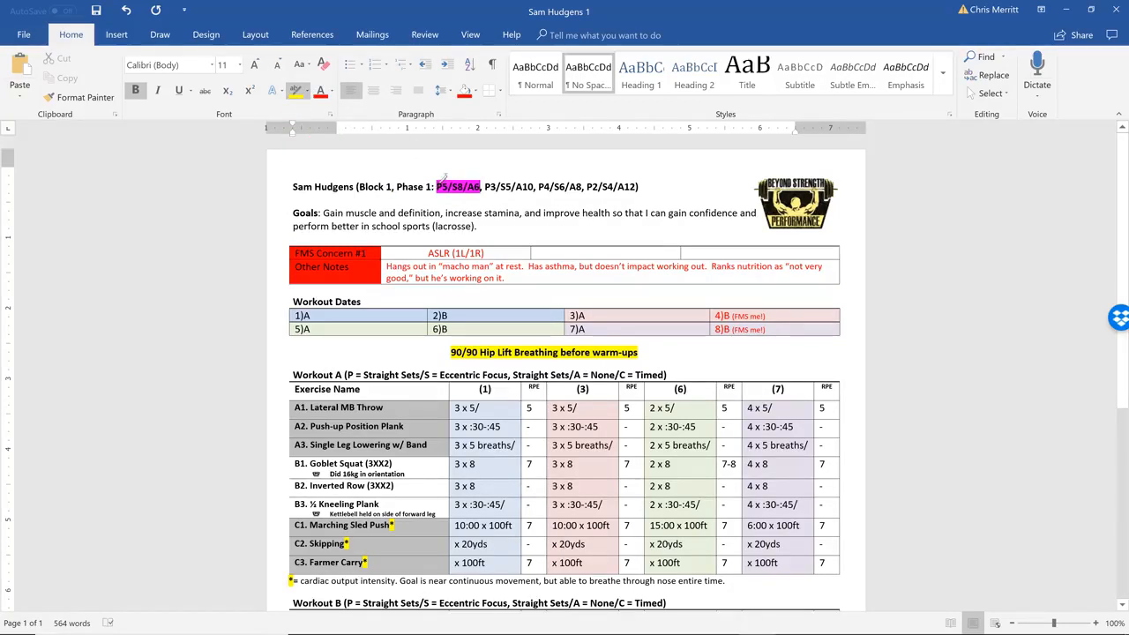
left_click_drag(294, 185, 481, 185)
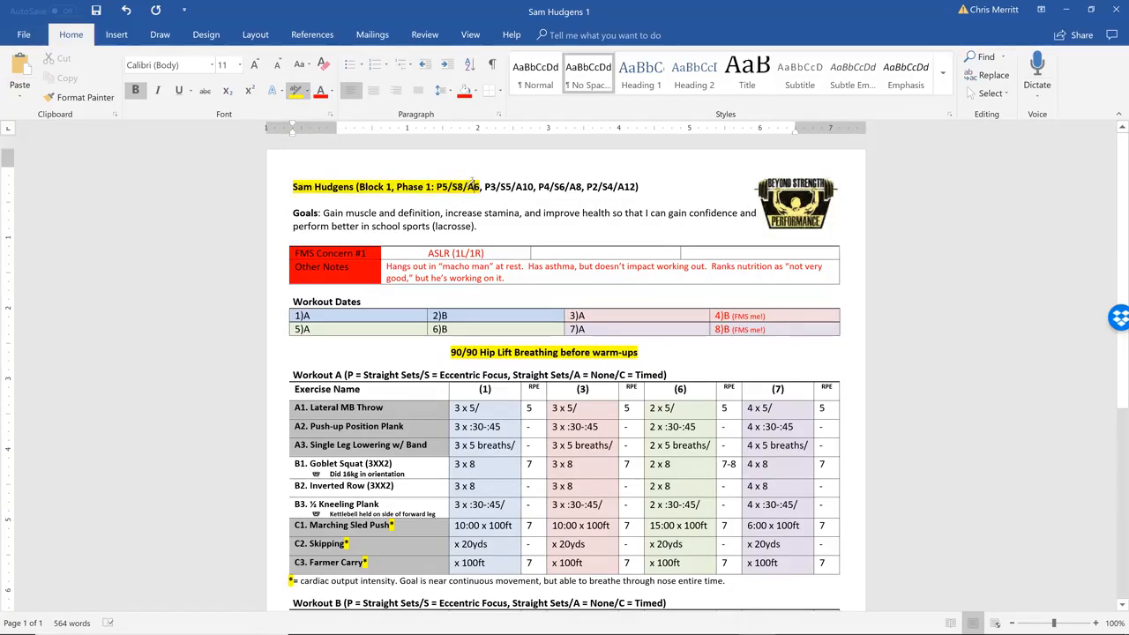
key("ctrl+z")
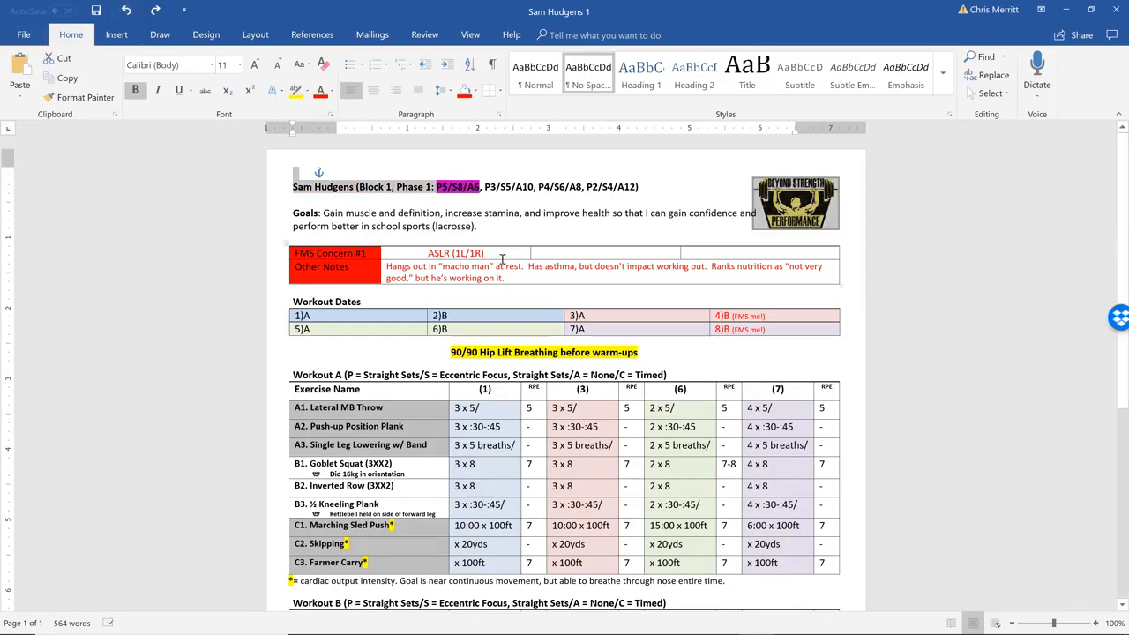
Highlight only "P5/S8/A6" in the title line in yellow
left_click(452, 186)
left_click_drag(436, 186, 480, 187)
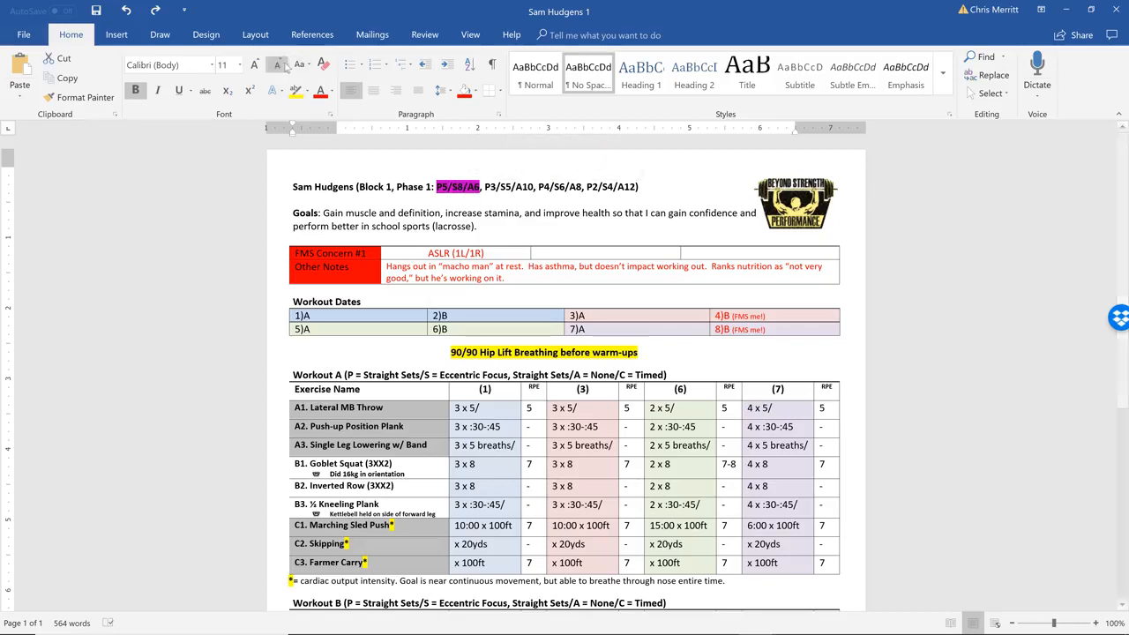
left_click(296, 90)
left_click(407, 211)
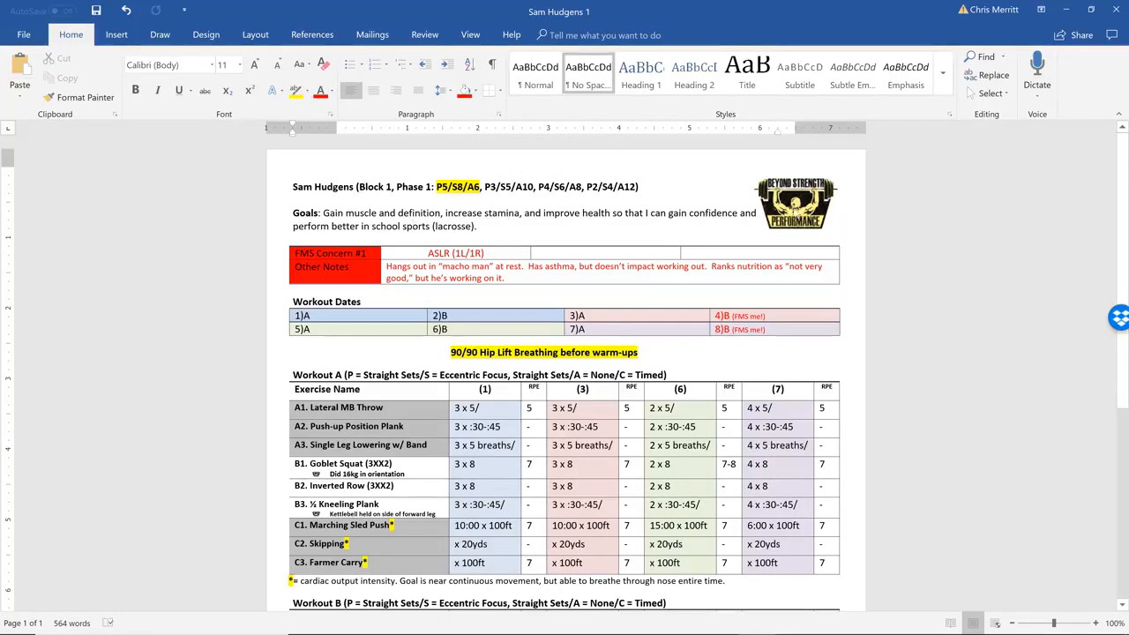
Delete the logo beside the title line and insert the "BSP Logo" picture from the Pictures folder
left_click(797, 210)
key("Delete")
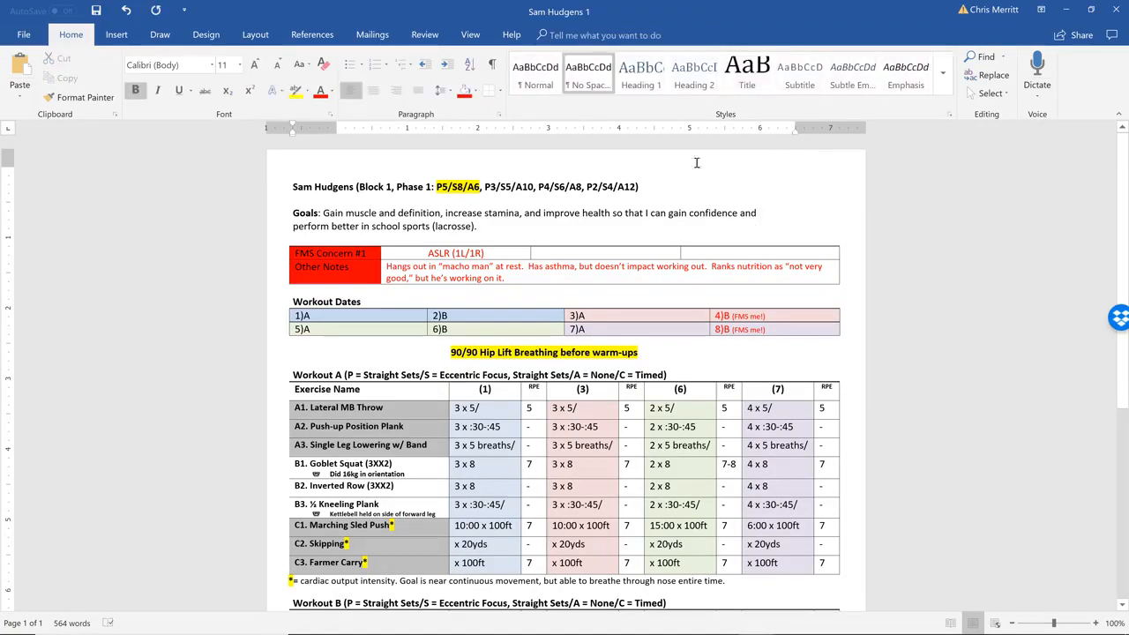
left_click(117, 35)
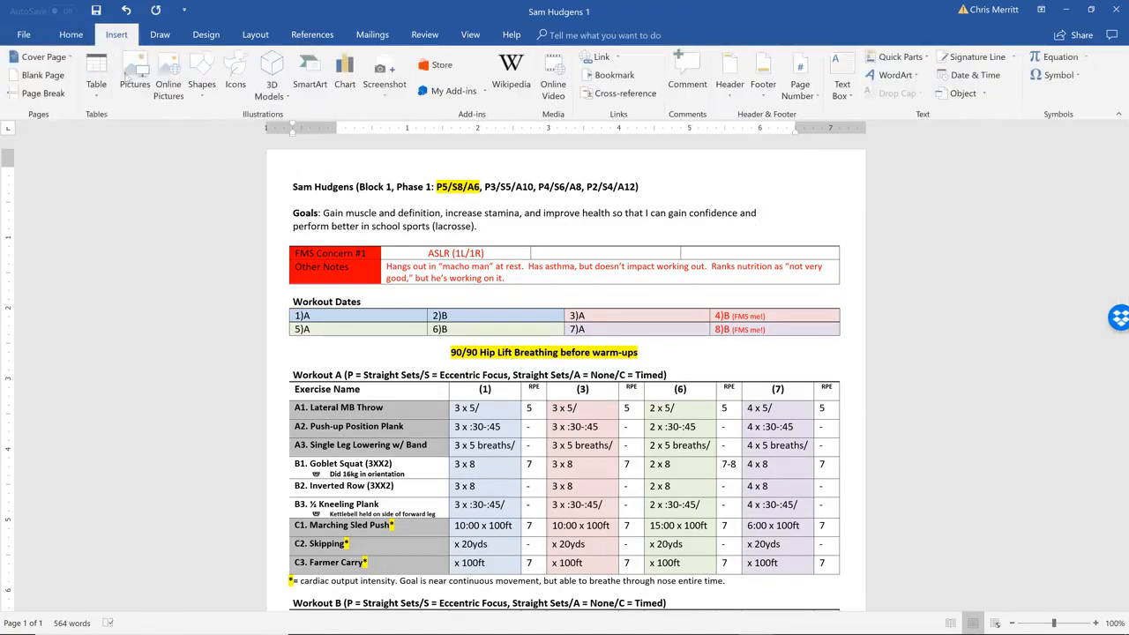
left_click(134, 72)
double_click(279, 127)
left_click(378, 119)
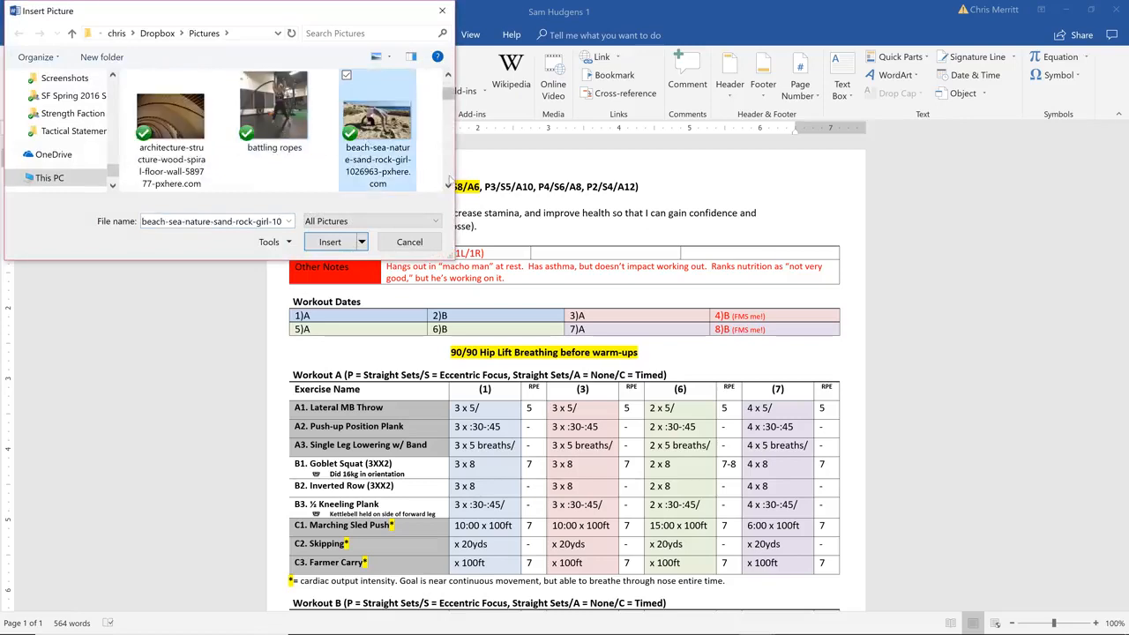
scroll(448, 183, "down", 5)
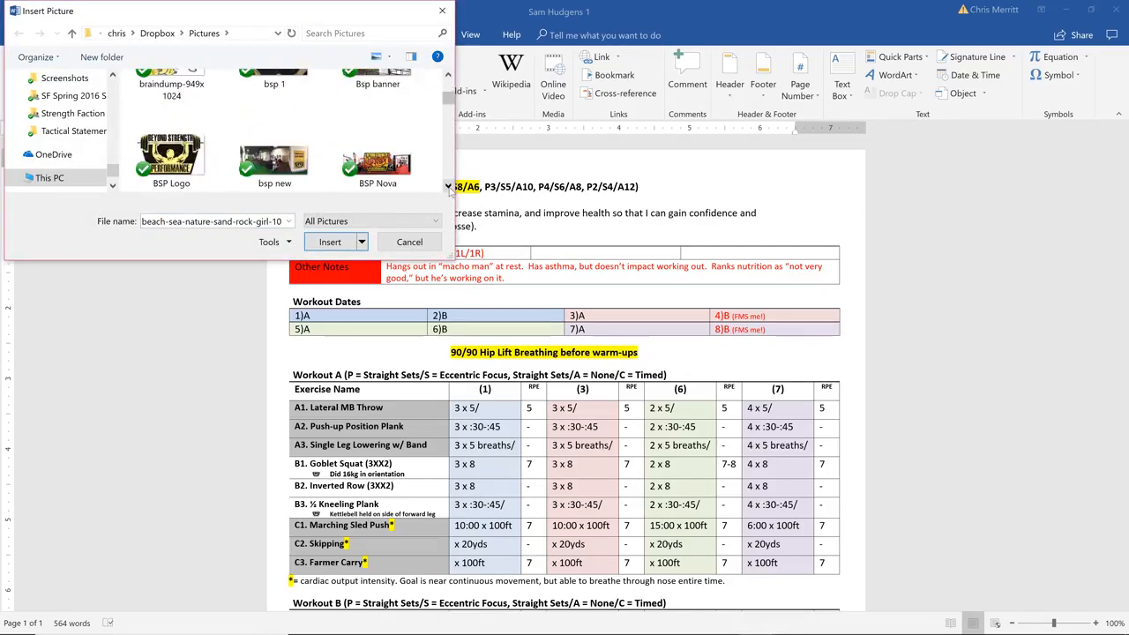
left_click(171, 158)
left_click(331, 242)
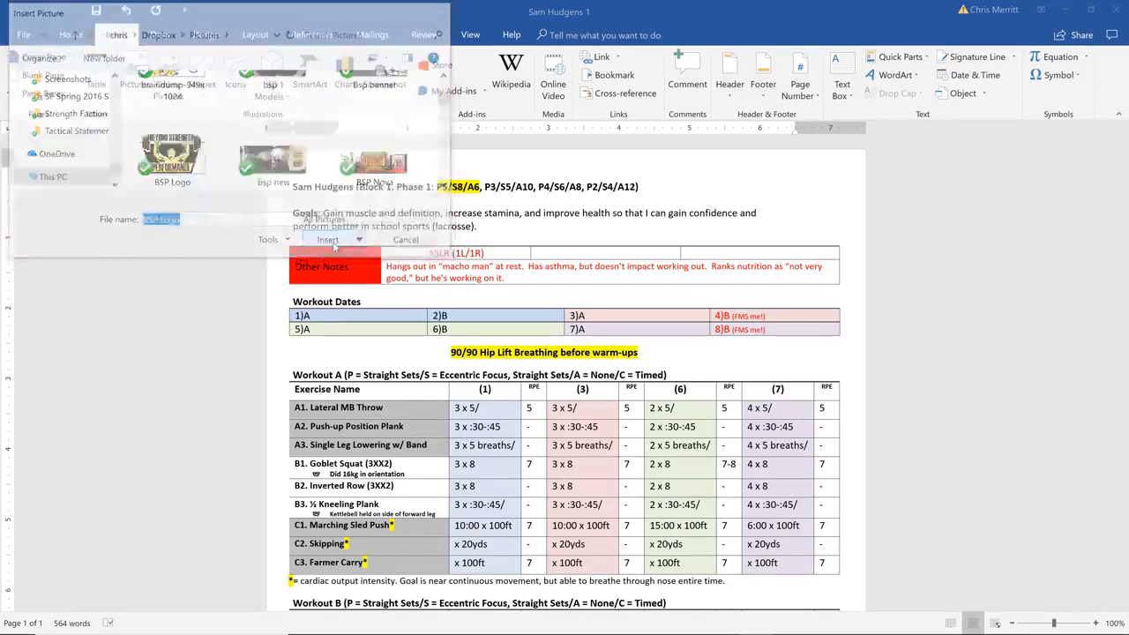
Shrink the inserted logo to about 0.79" high by 1.33" wide and set its text wrapping to Behind Text
left_click_drag(751, 441, 538, 225)
left_click_drag(489, 282, 386, 221)
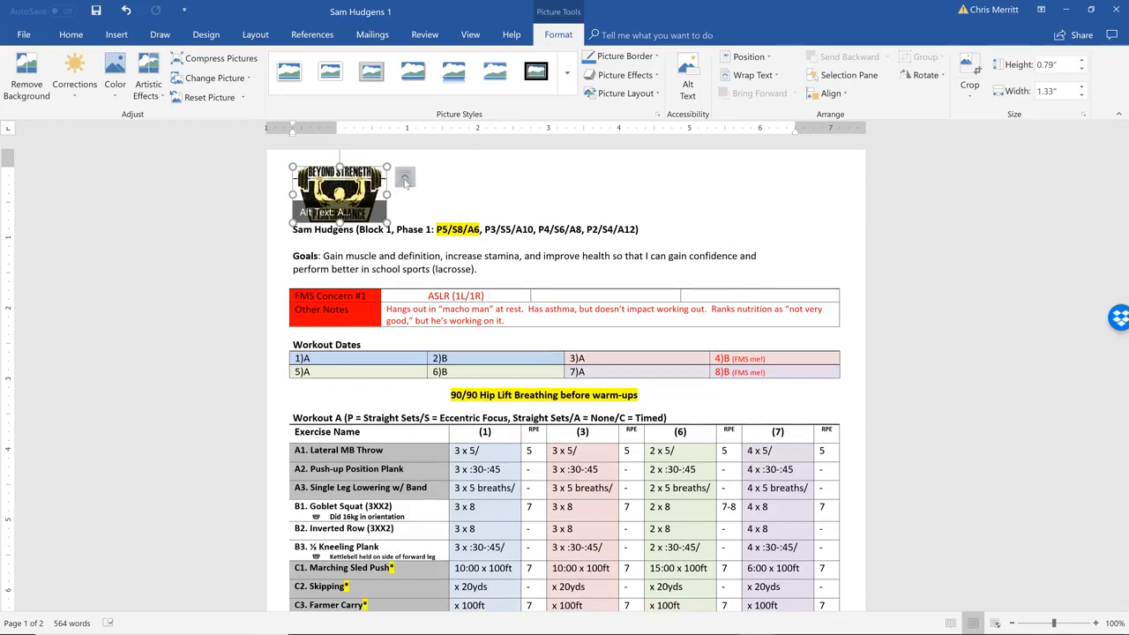
left_click(405, 179)
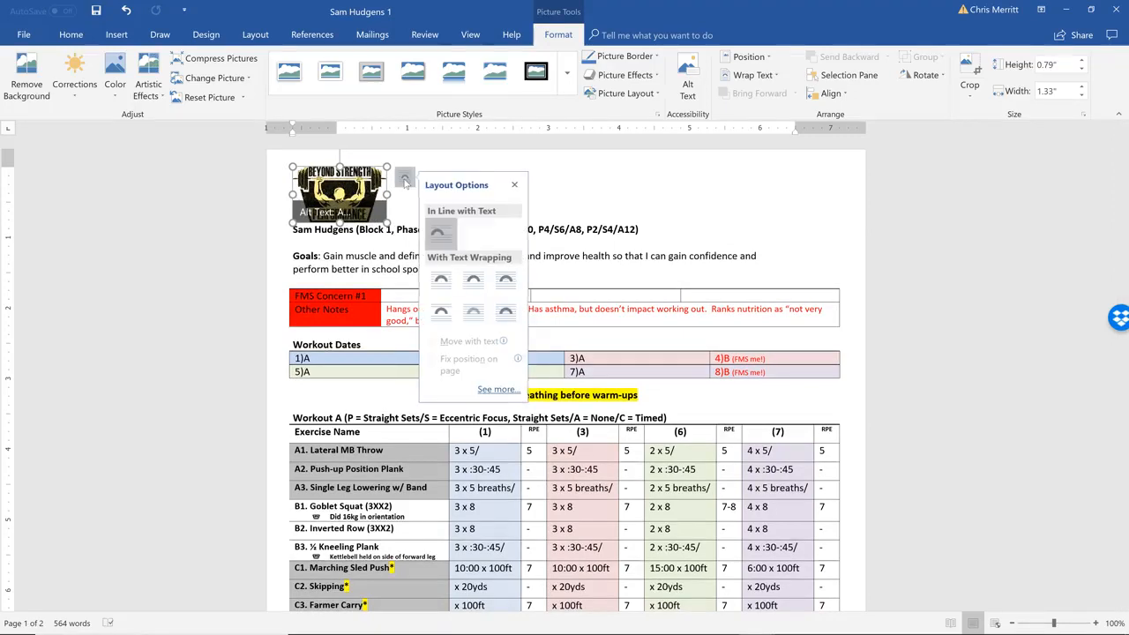
left_click(474, 312)
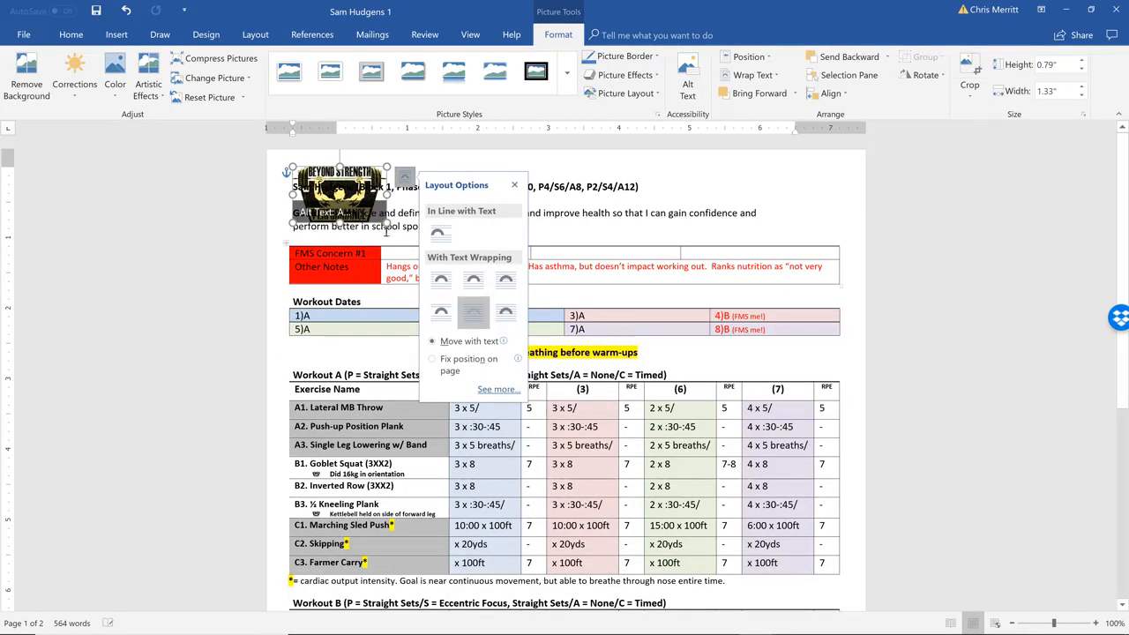
Move the logo to the page's upper-right corner beside the title line and shrink it slightly to clear the Goals text
left_click_drag(339, 194, 806, 183)
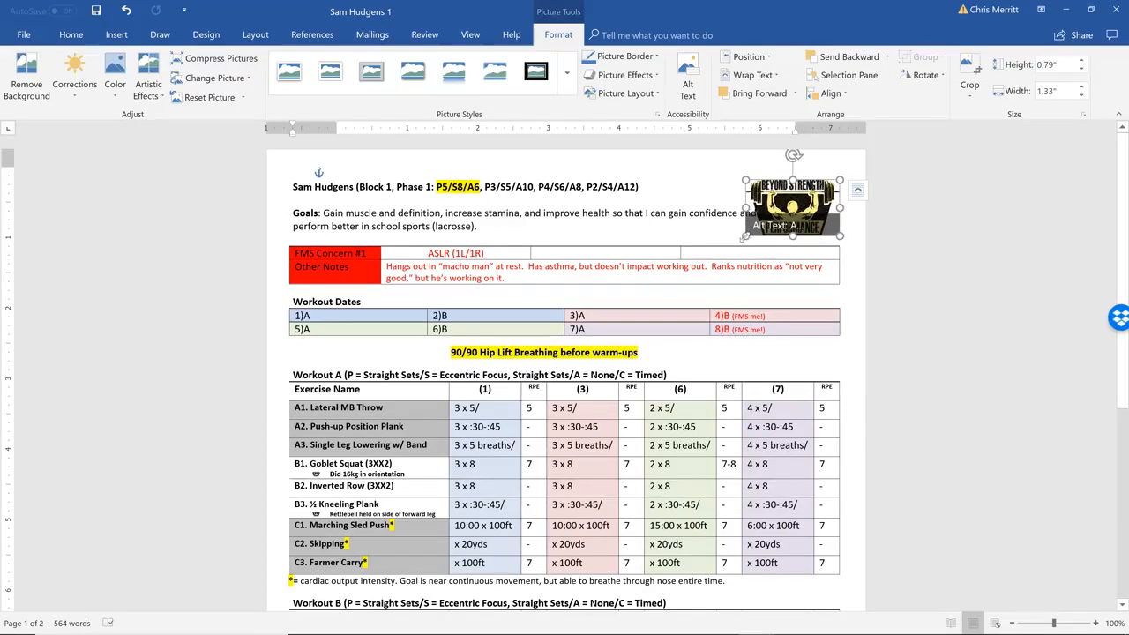
left_click_drag(743, 237, 749, 232)
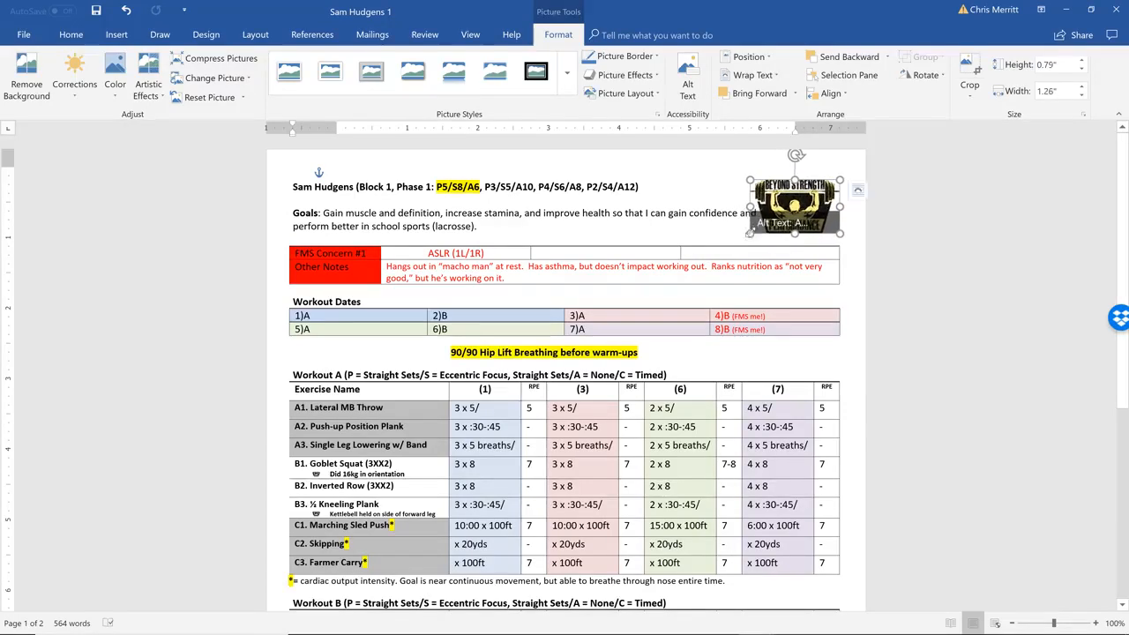
left_click(710, 227)
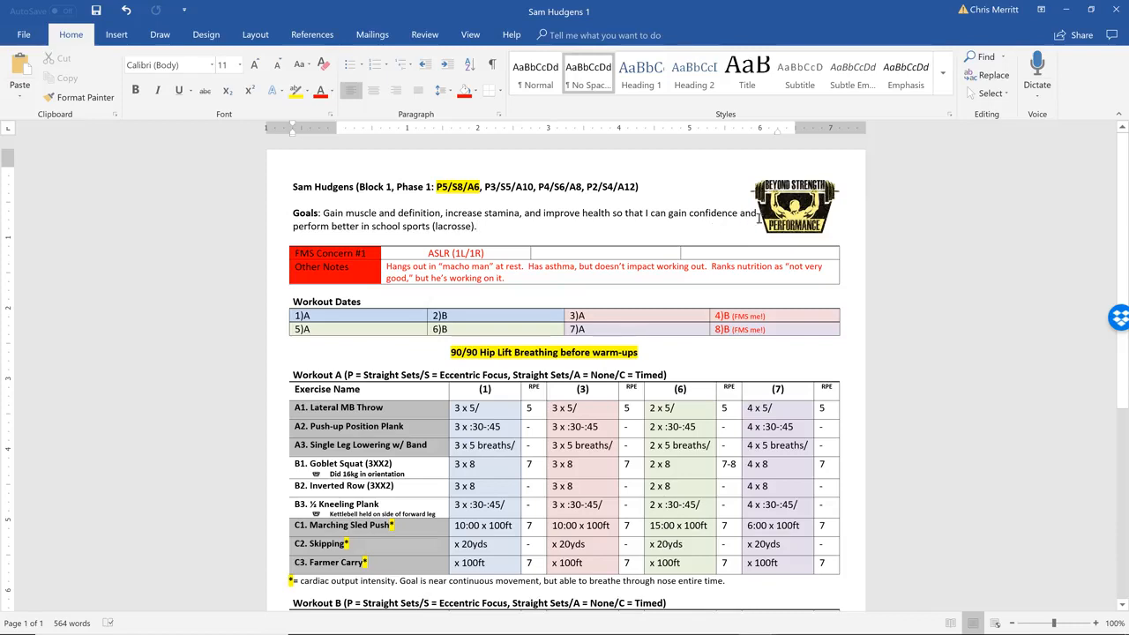
left_click(777, 214)
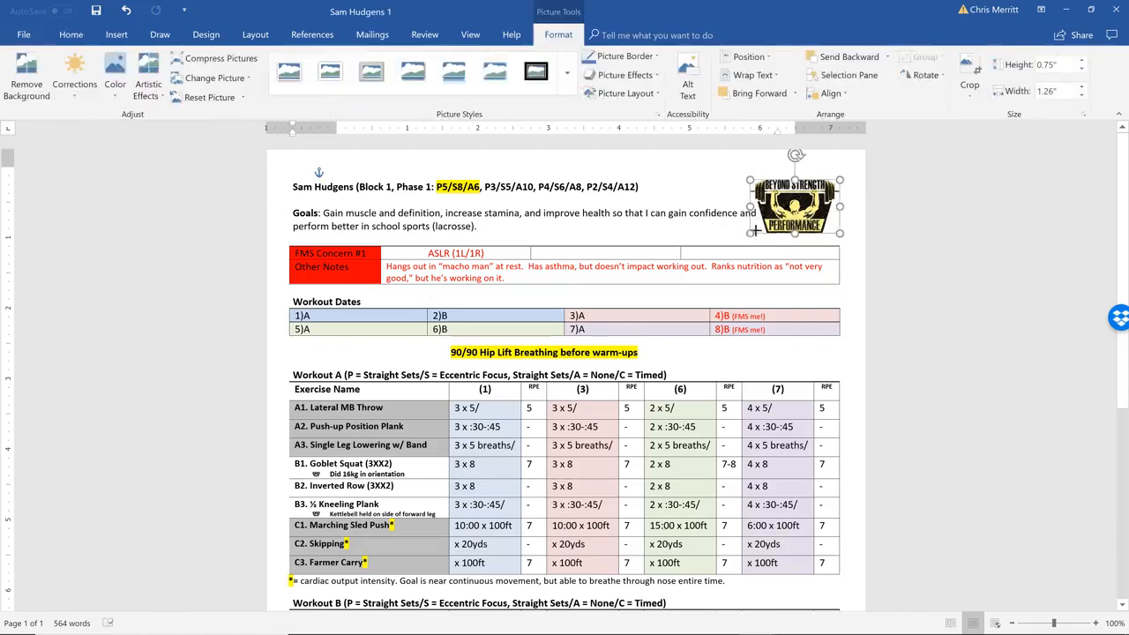
left_click(691, 244)
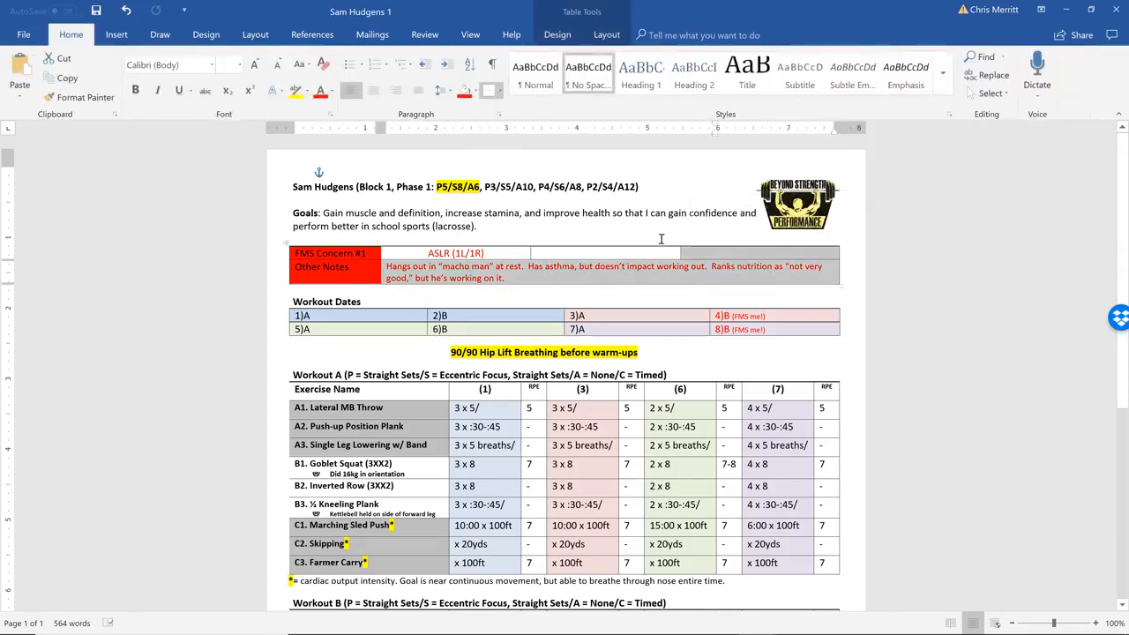
left_click(677, 238)
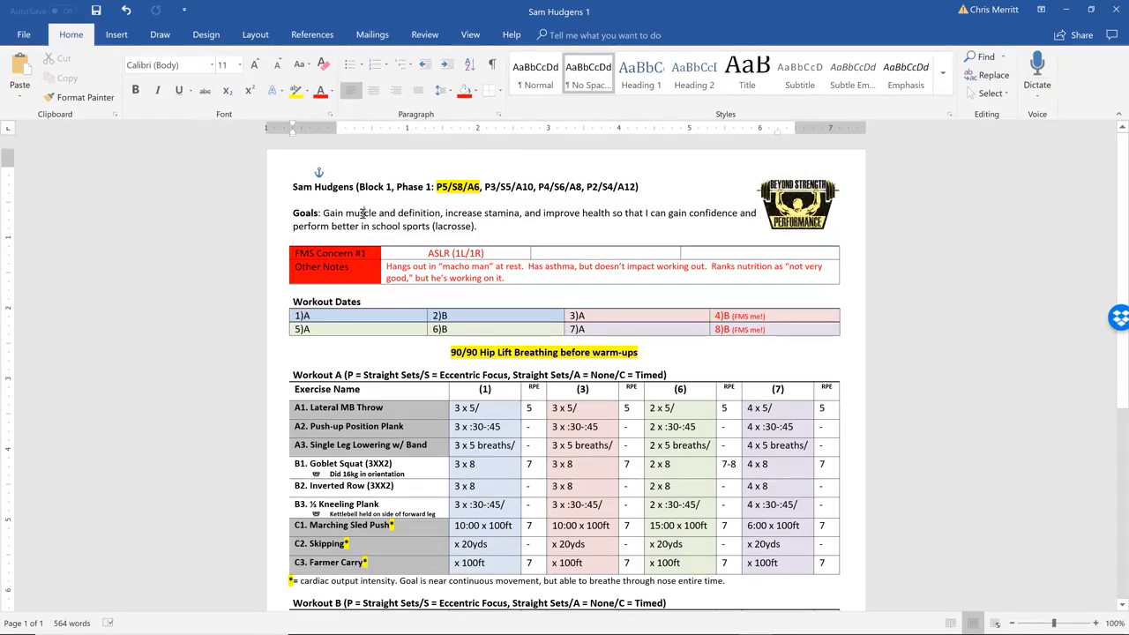
Remove the blank lines above and below the Goals paragraph
double_click(312, 214)
left_click(341, 215)
left_click(324, 236)
left_click(305, 202)
key("BackSpace")
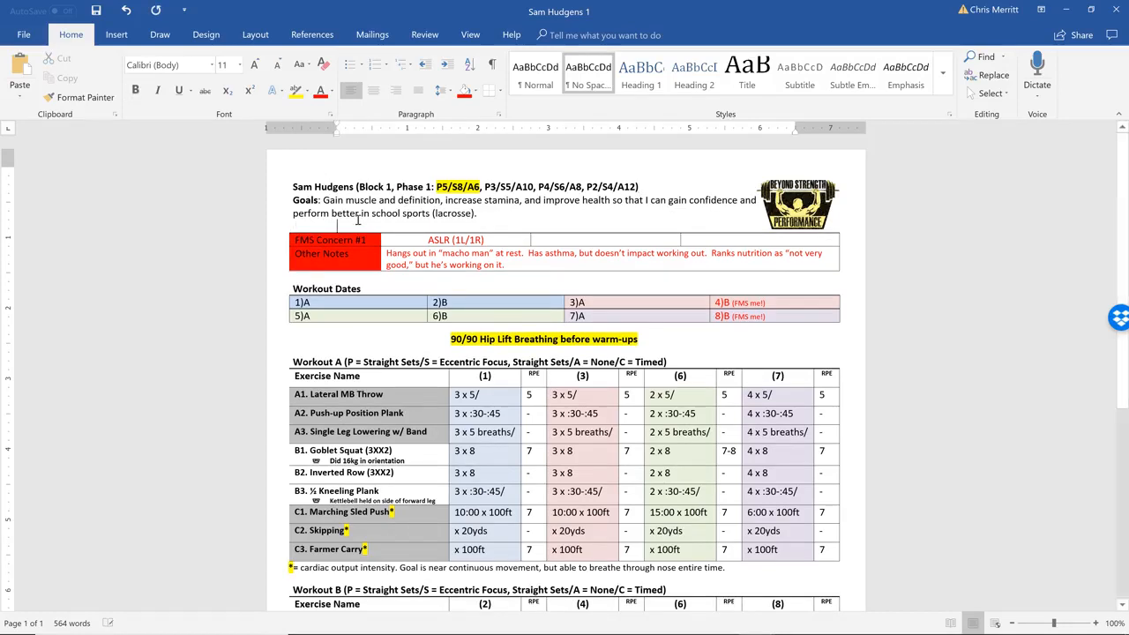
key("BackSpace")
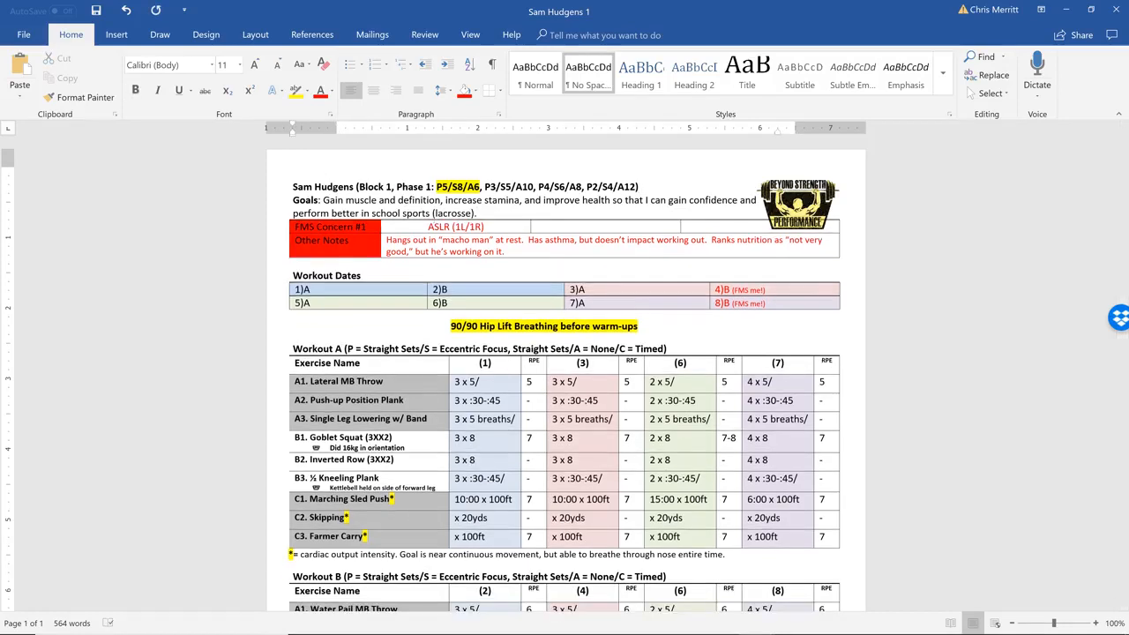
Insert a blank line after the title line and another after the Goals paragraph
left_click(647, 186)
key("Return")
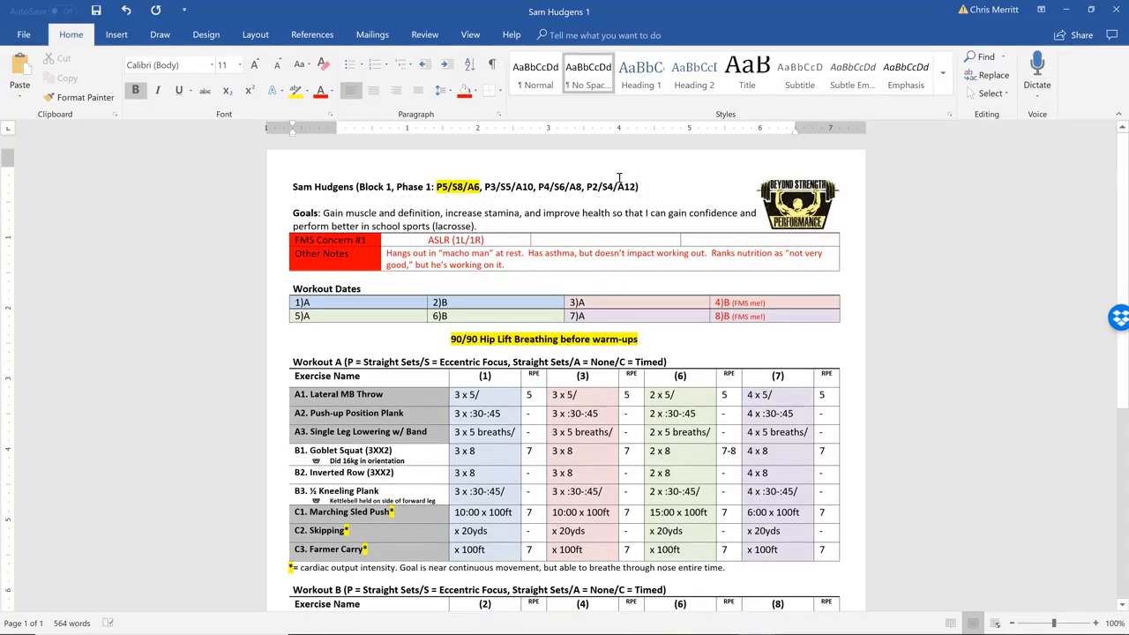
left_click(497, 230)
key("Return")
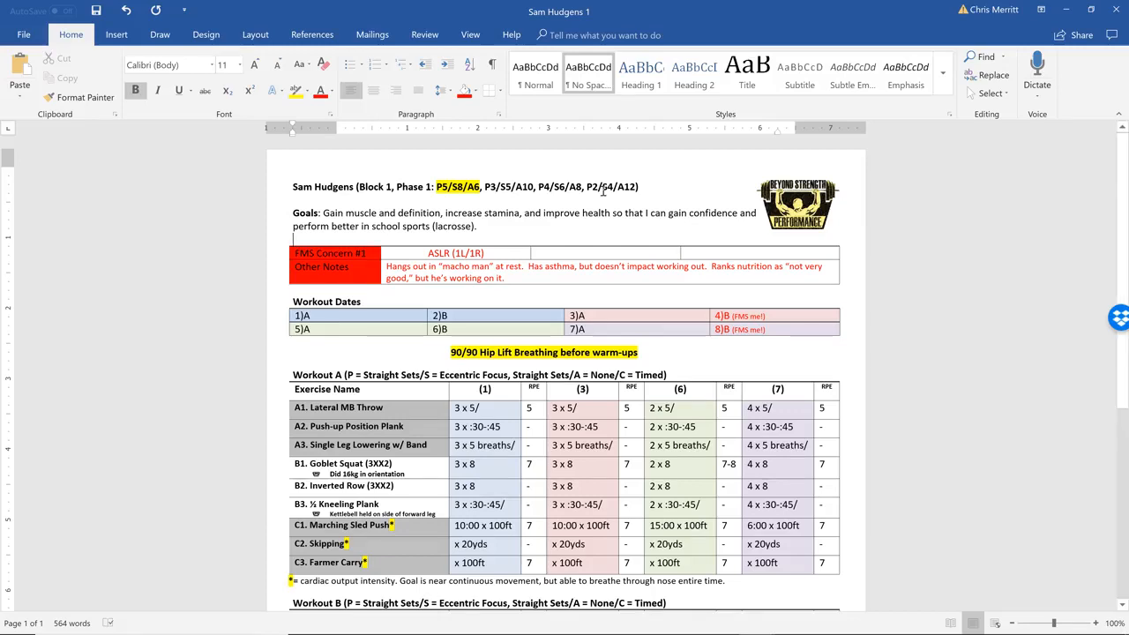
Add two blank lines after the Goals paragraph and insert a table with four columns and two rows there
left_click(334, 253)
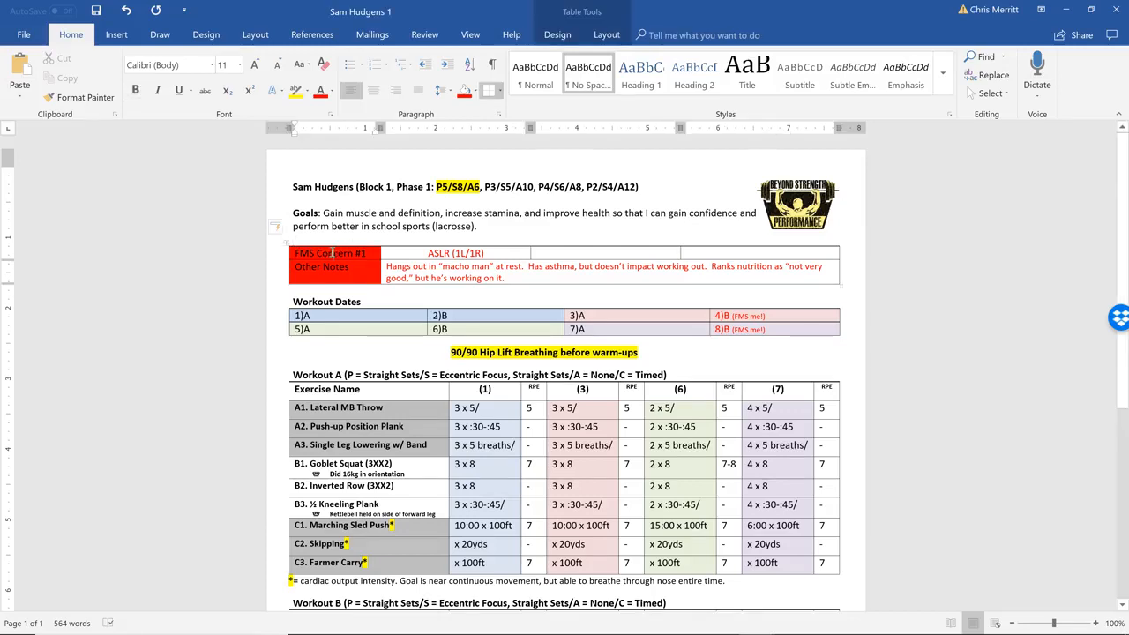
left_click(478, 227)
key("Return")
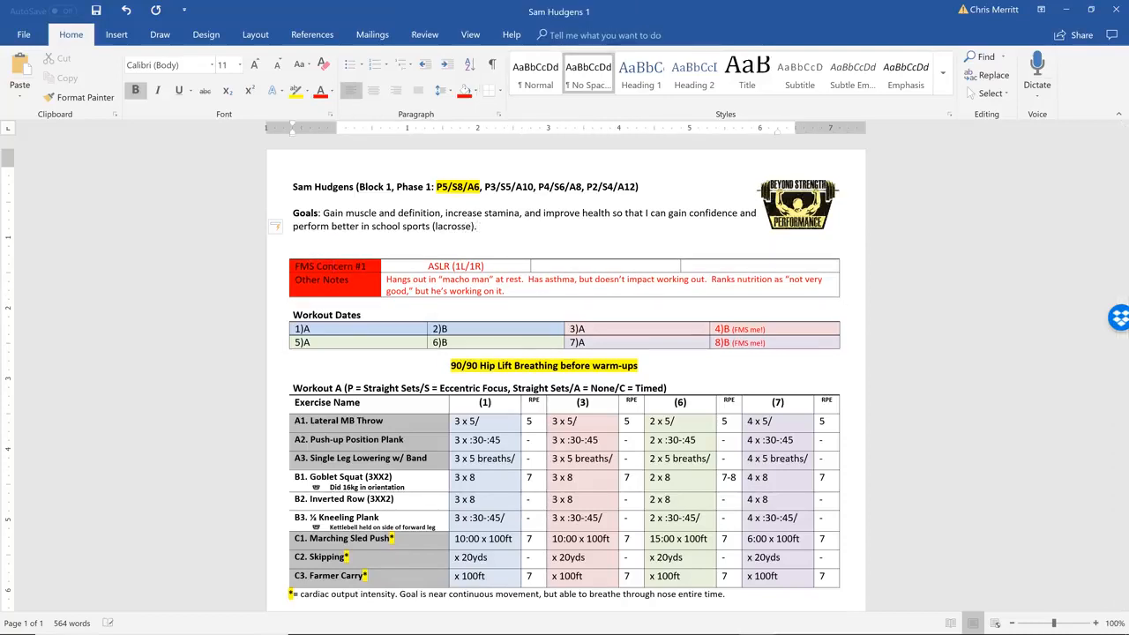
key("Return")
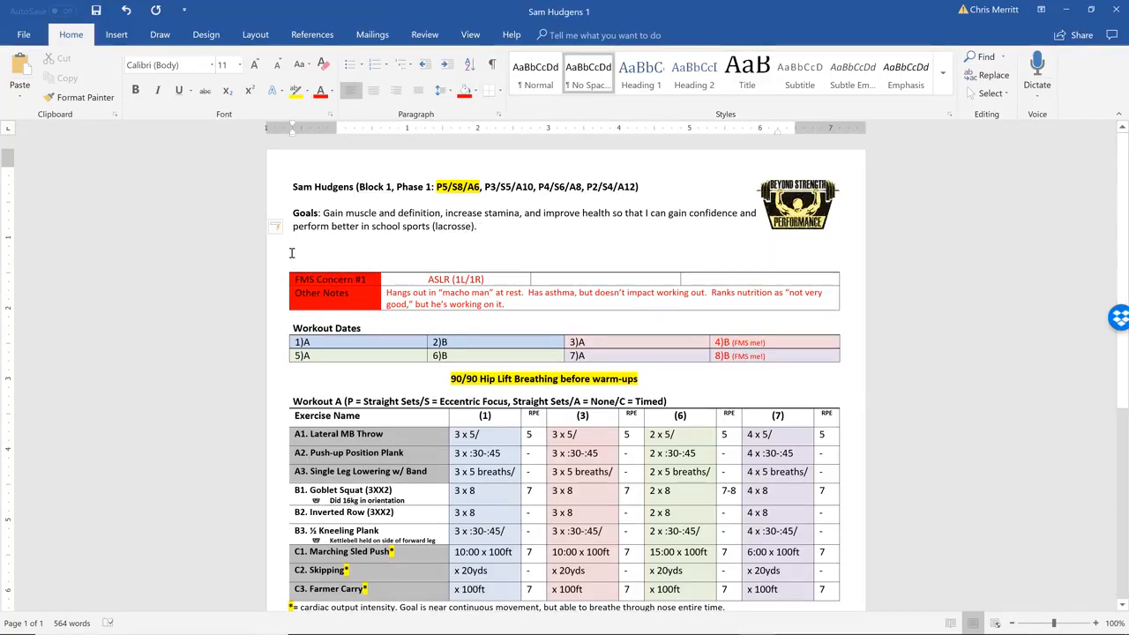
left_click(117, 34)
left_click(97, 89)
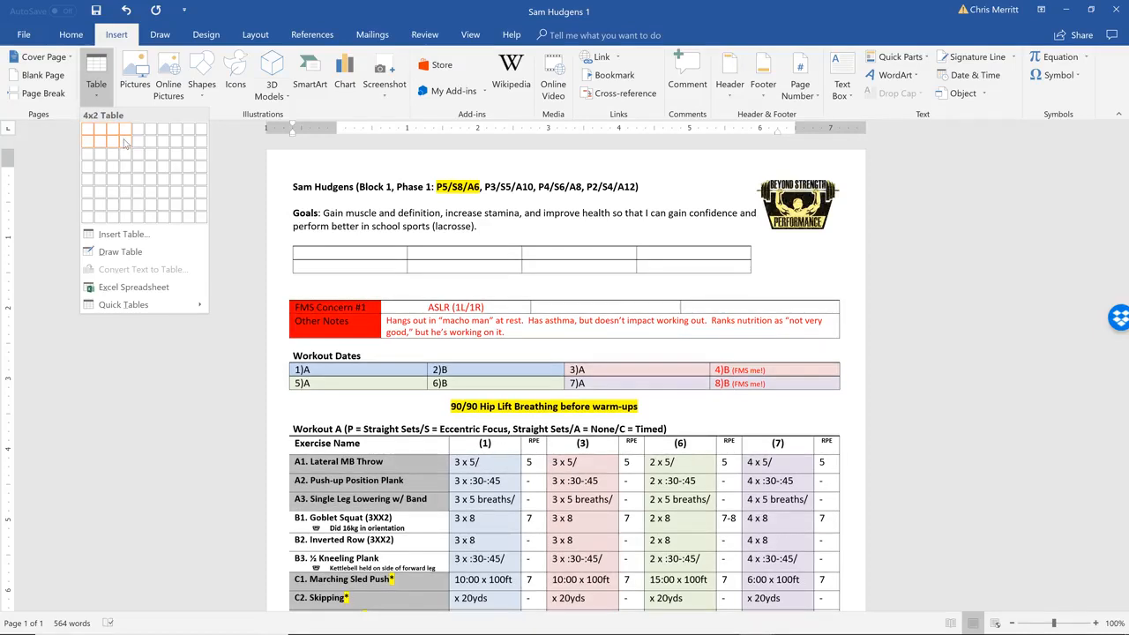
left_click(125, 144)
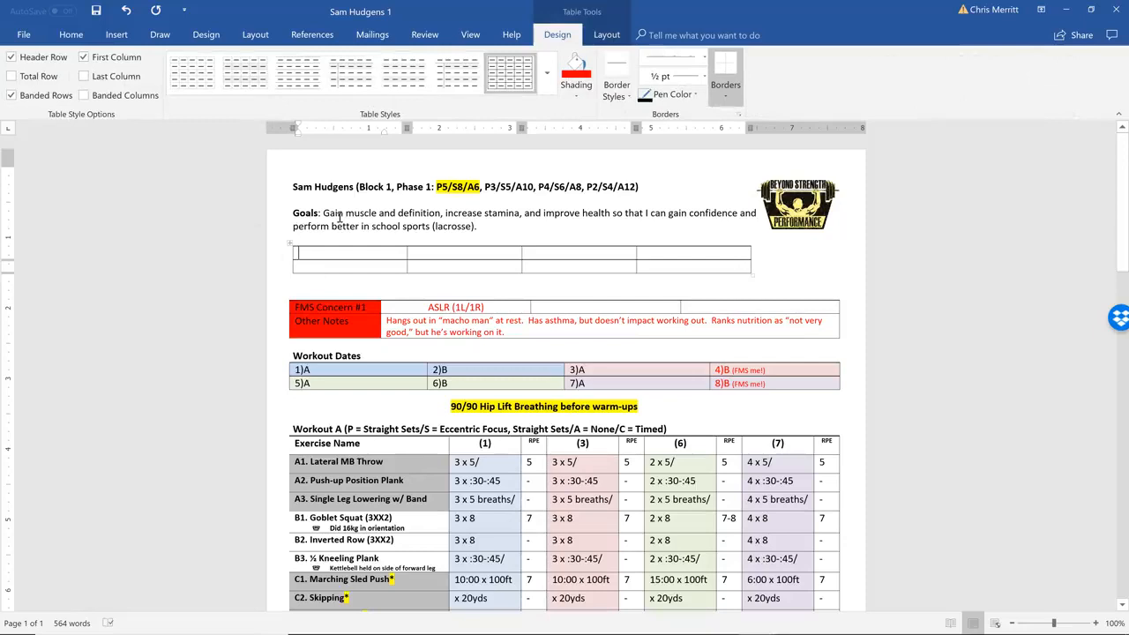
Label the first column of the new table "FMS Concern #1" and "Other Notes"
type("FMS")
type(" Conce")
type("cern")
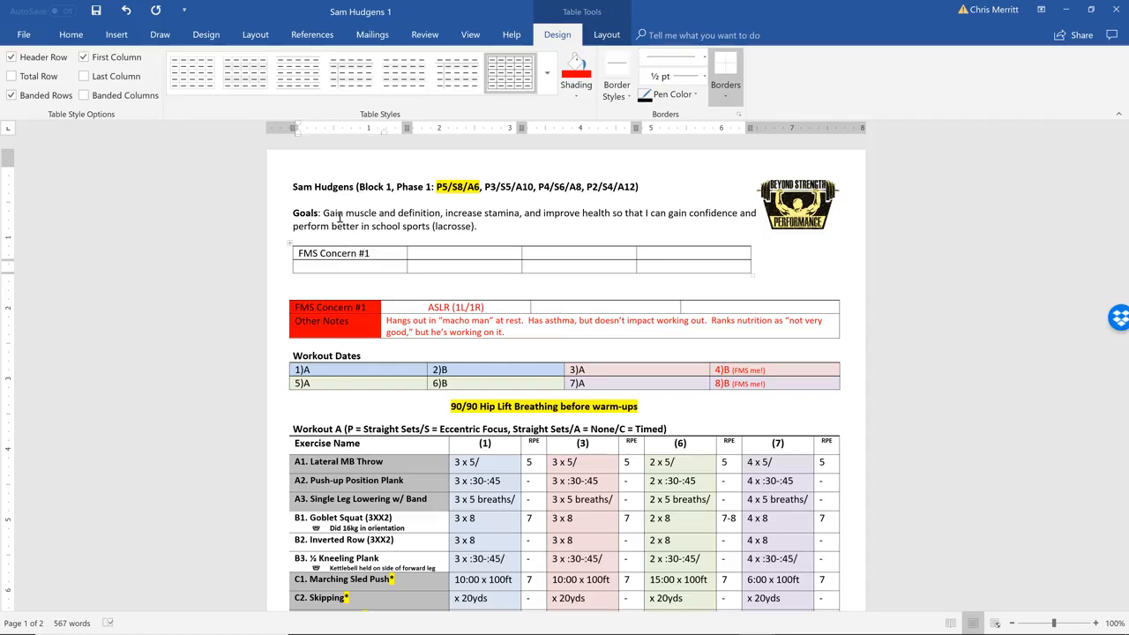
type("Other Notes")
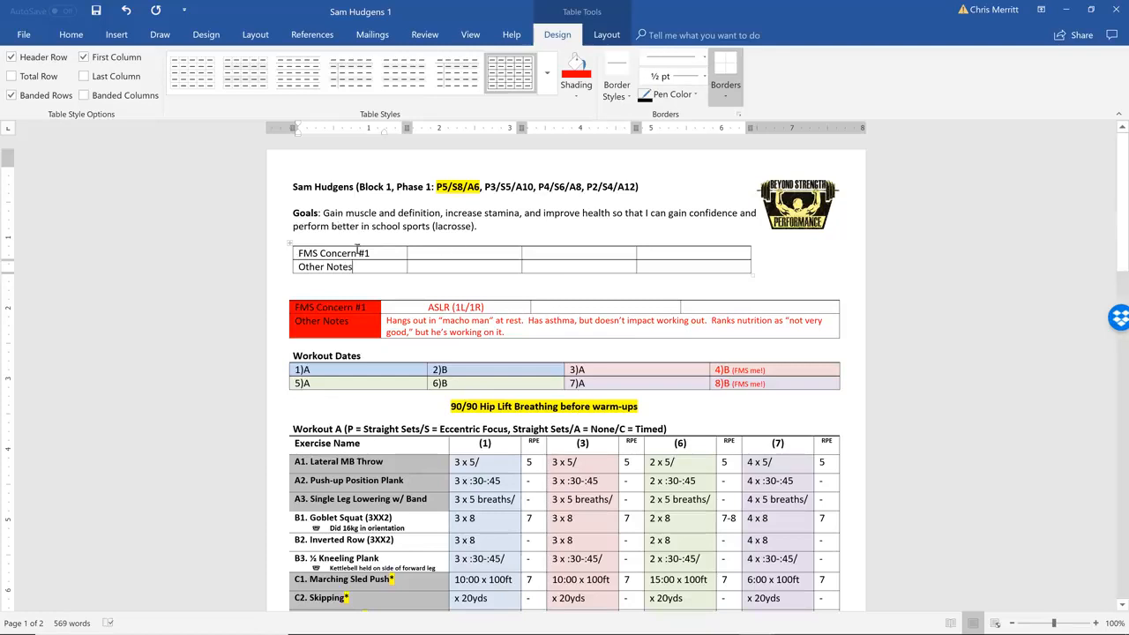
Shade the two label cells in the new table's first column with the standard red
left_click_drag(357, 250, 355, 267)
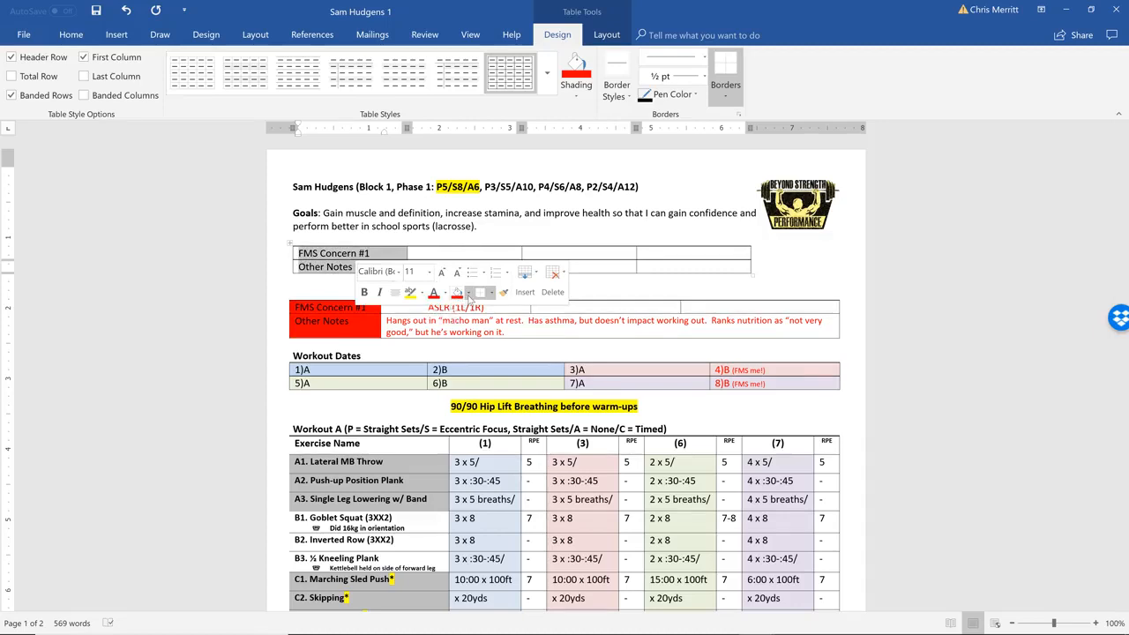
left_click(468, 295)
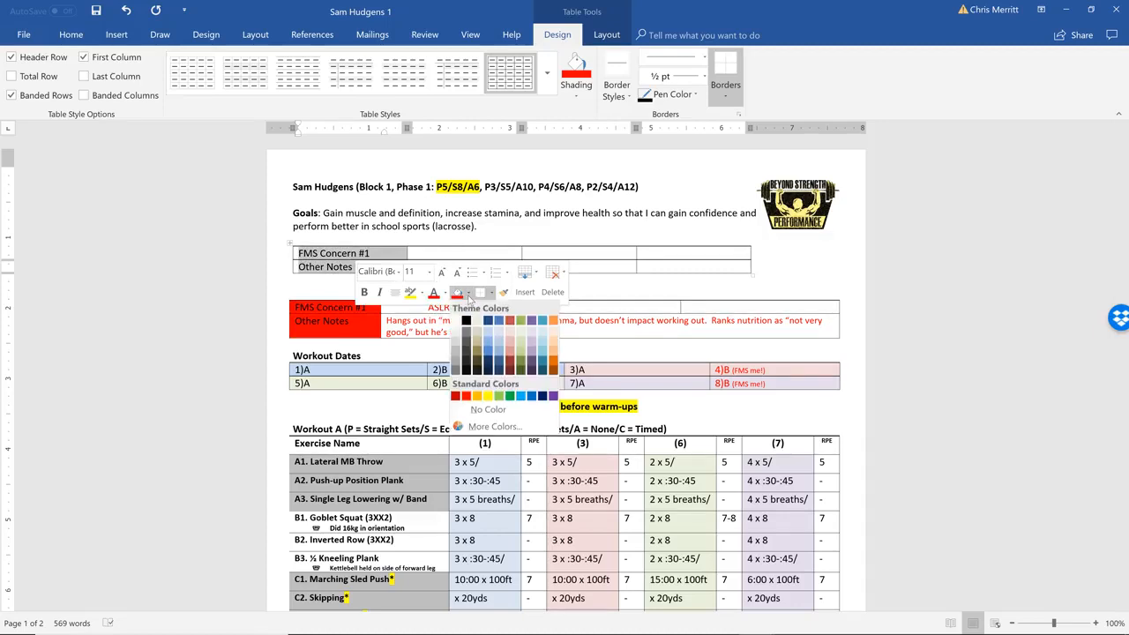
left_click(465, 396)
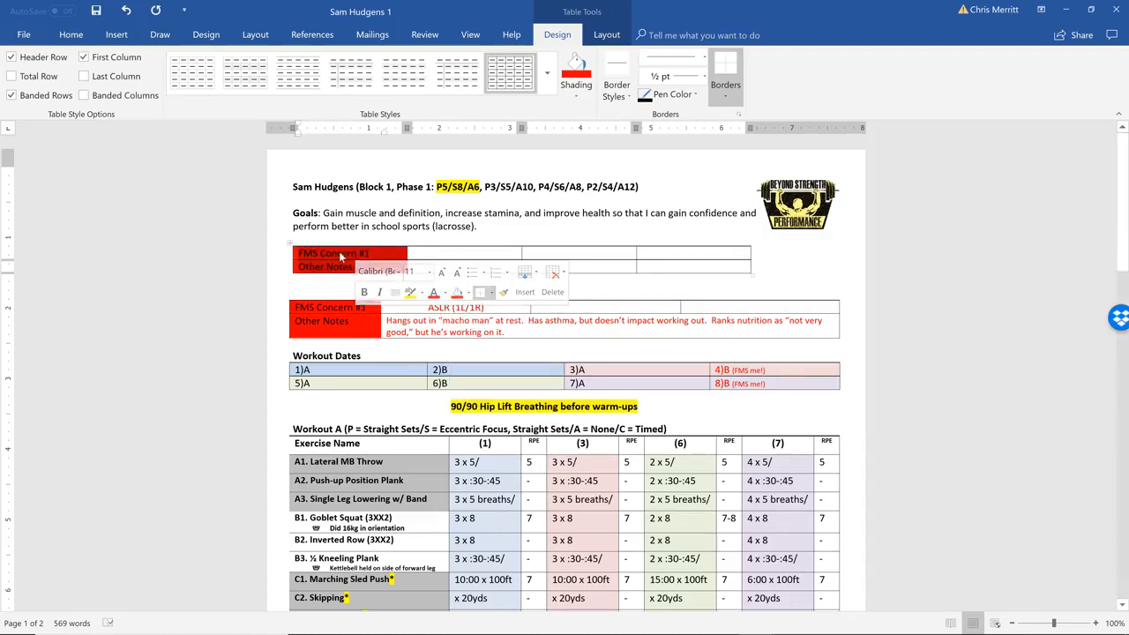
left_click(423, 253)
Merge the three empty cells beside Other Notes in the new table into one cell
left_click(452, 265)
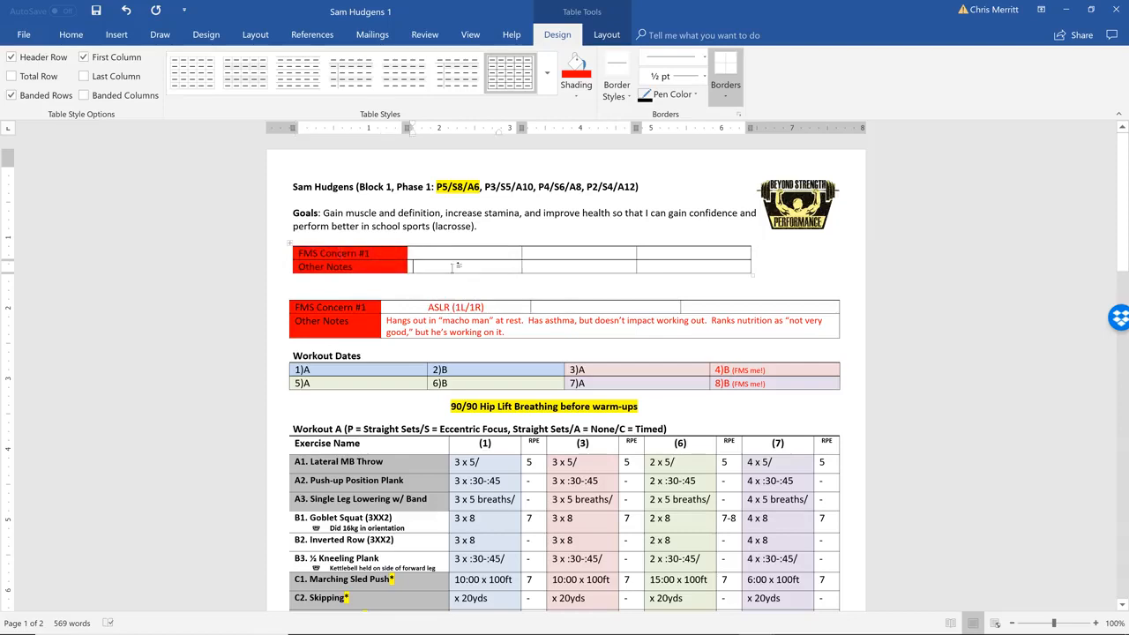
left_click_drag(452, 265, 651, 270)
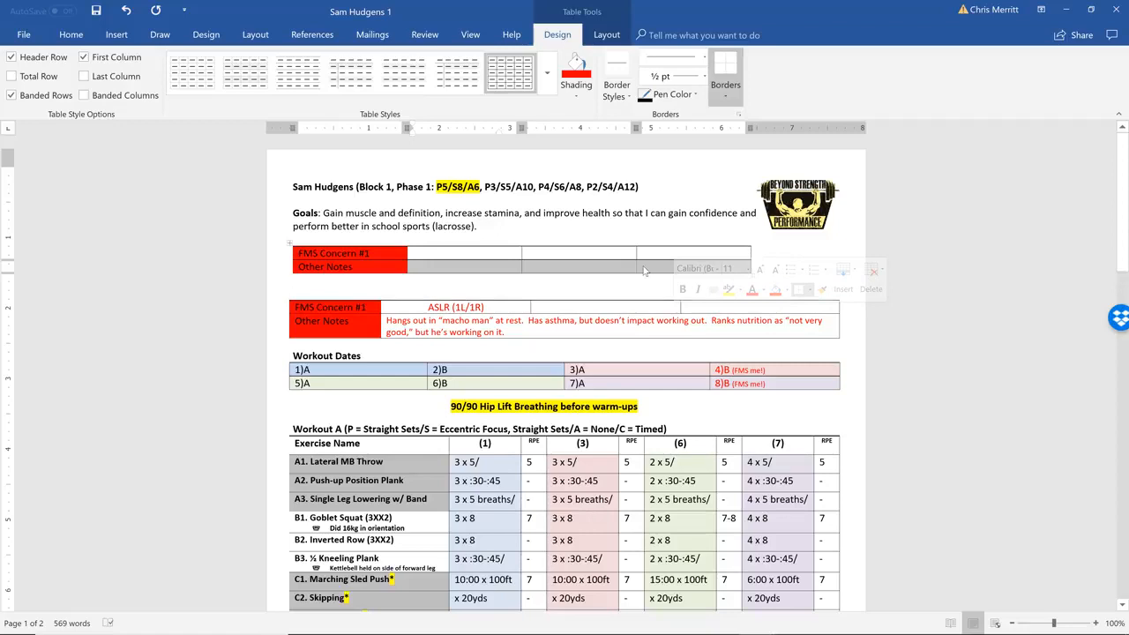
right_click(645, 271)
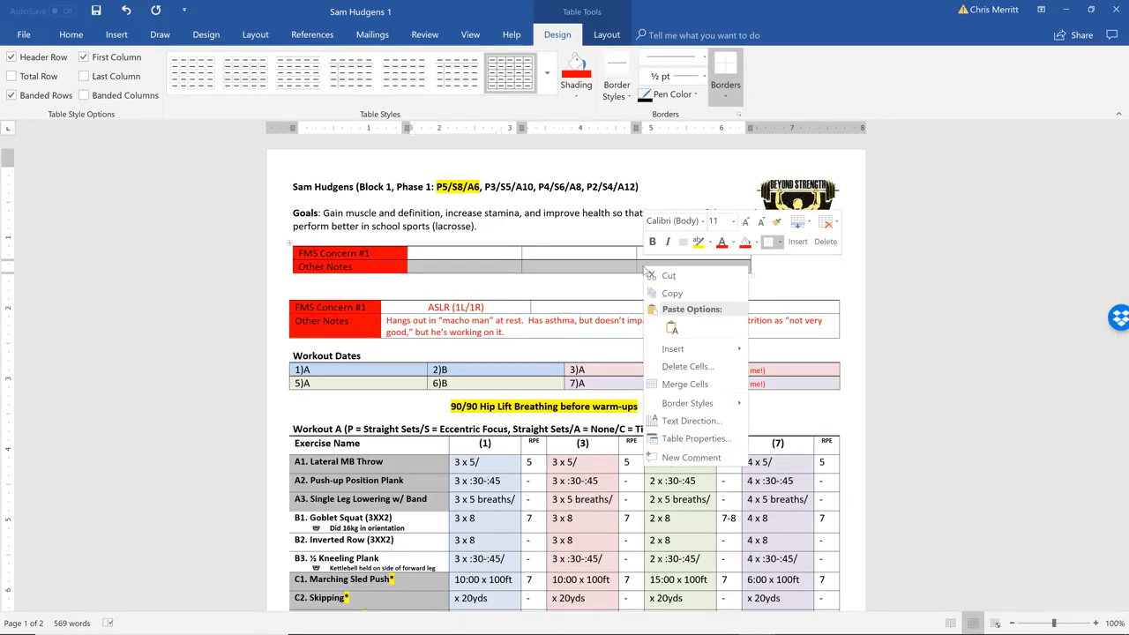
left_click(692, 439)
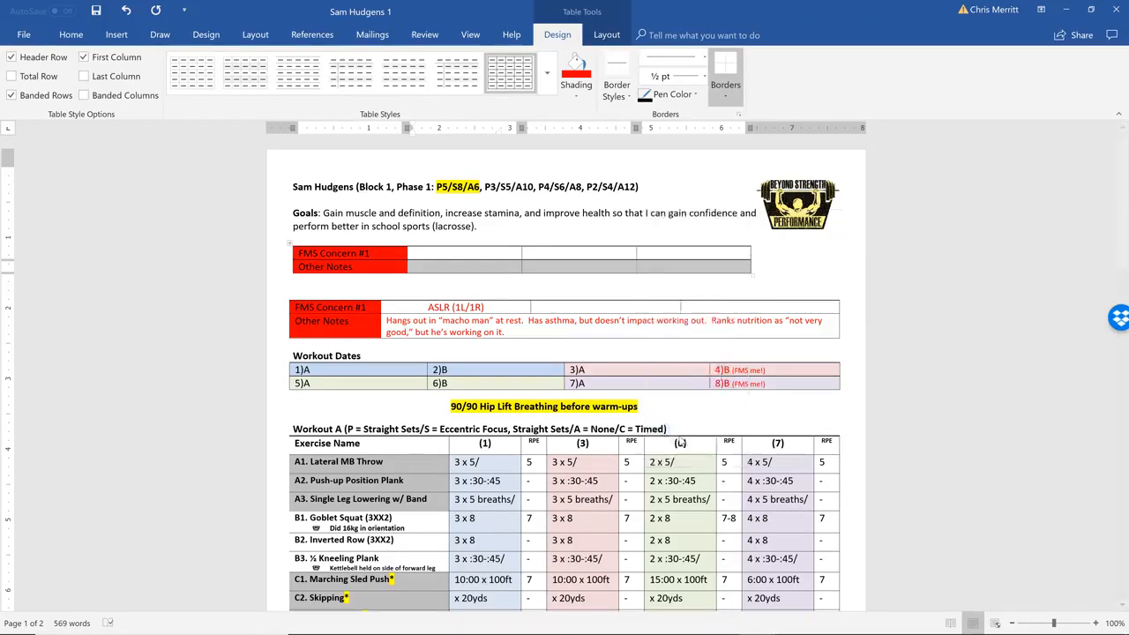
left_click(688, 473)
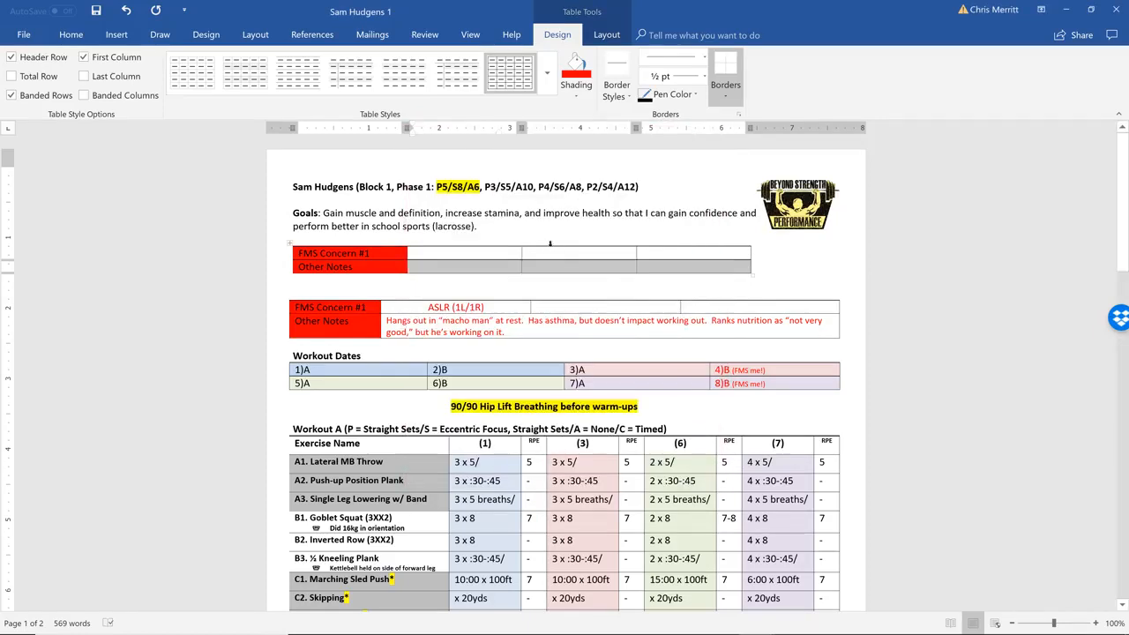
right_click(545, 270)
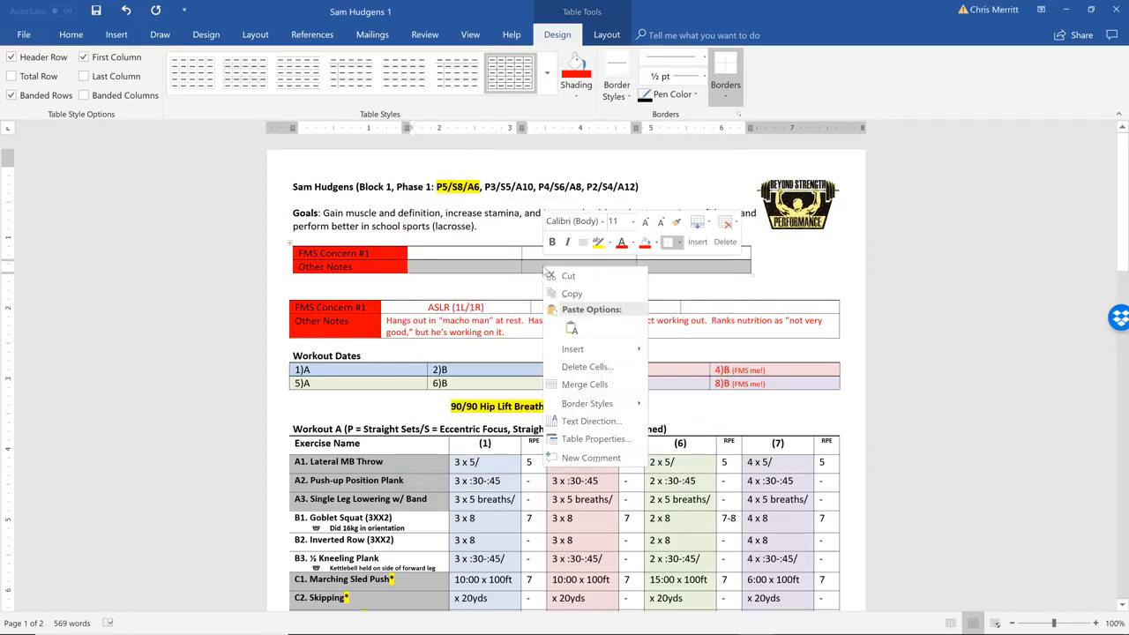
left_click(571, 384)
Enter "Write a sentence here and it will spill across" in the merged cell beside Other Notes
left_click(498, 266)
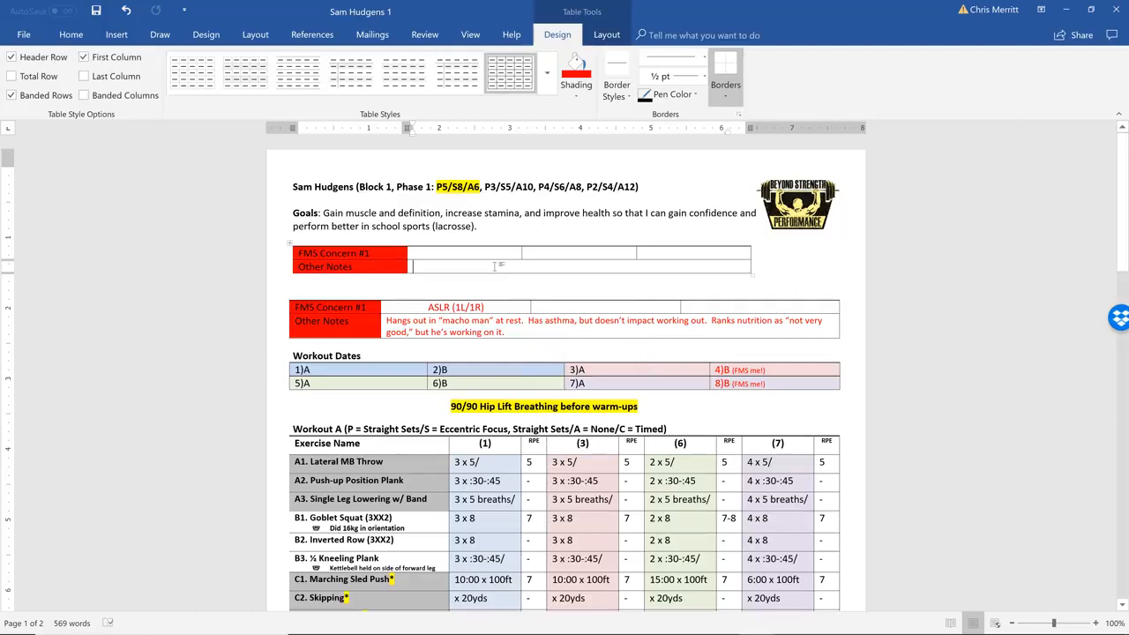
type("Write a")
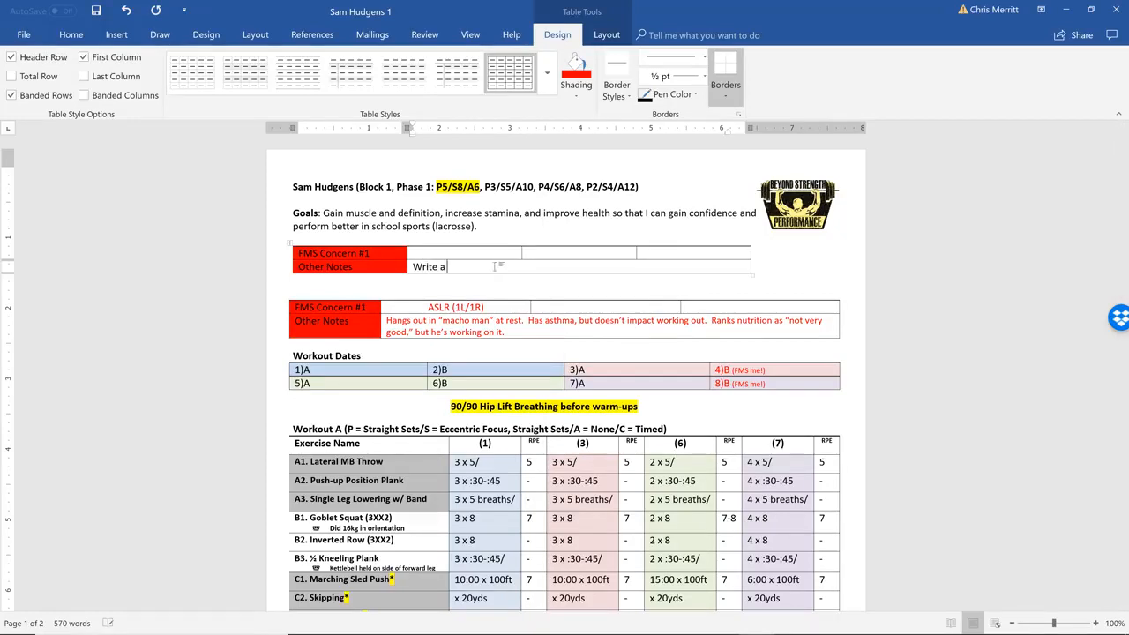
type(" sentence here and it will spill across")
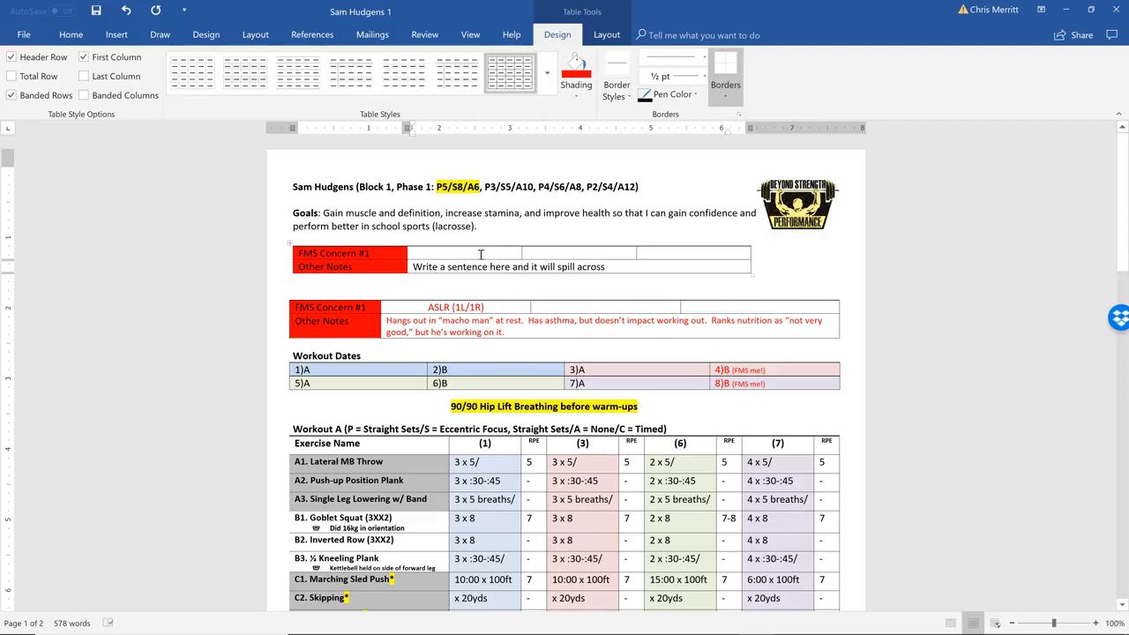
Enter "ASLR (1L/1R)" in the cell beside FMS Concern #1 in the new table and center it
left_click(478, 253)
type("ASLR (1L/1R)")
left_click(409, 253)
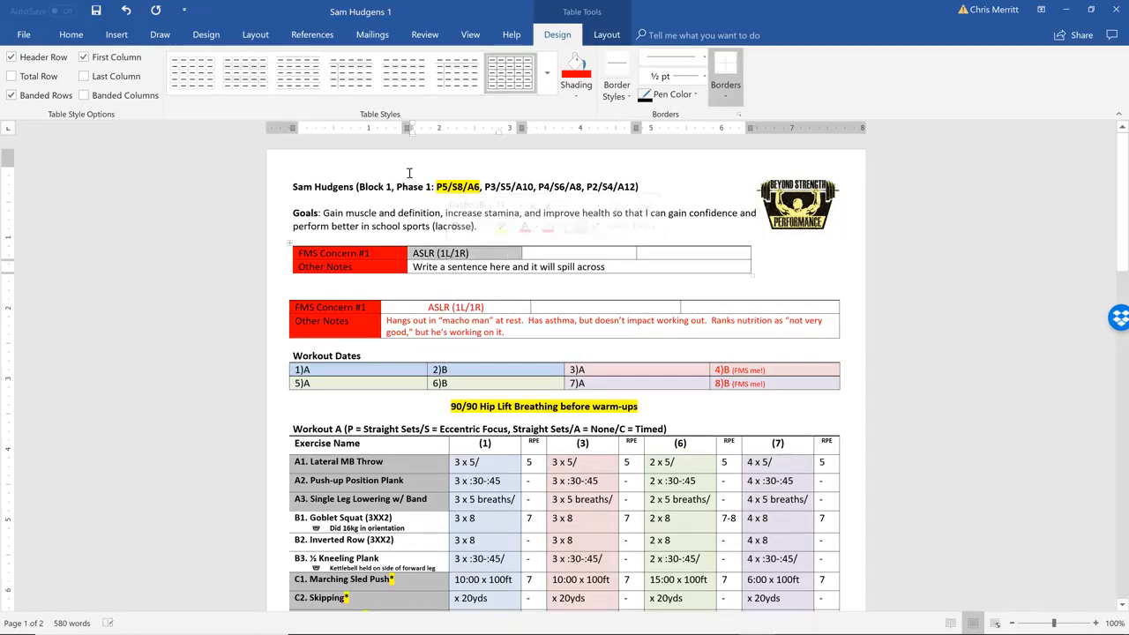
left_click(71, 35)
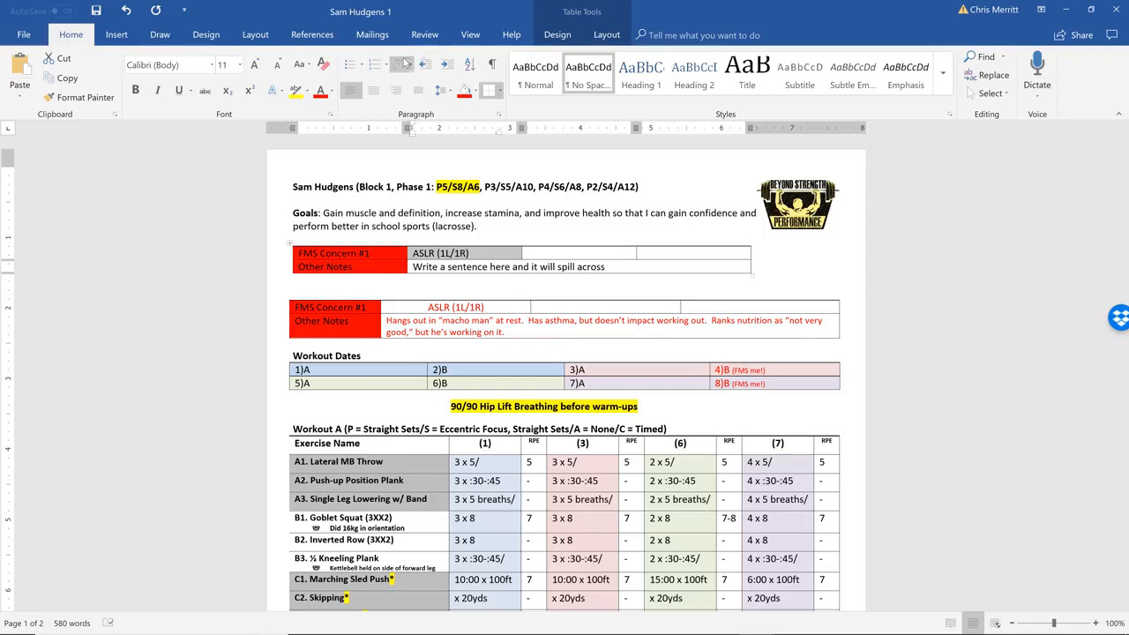
left_click(373, 90)
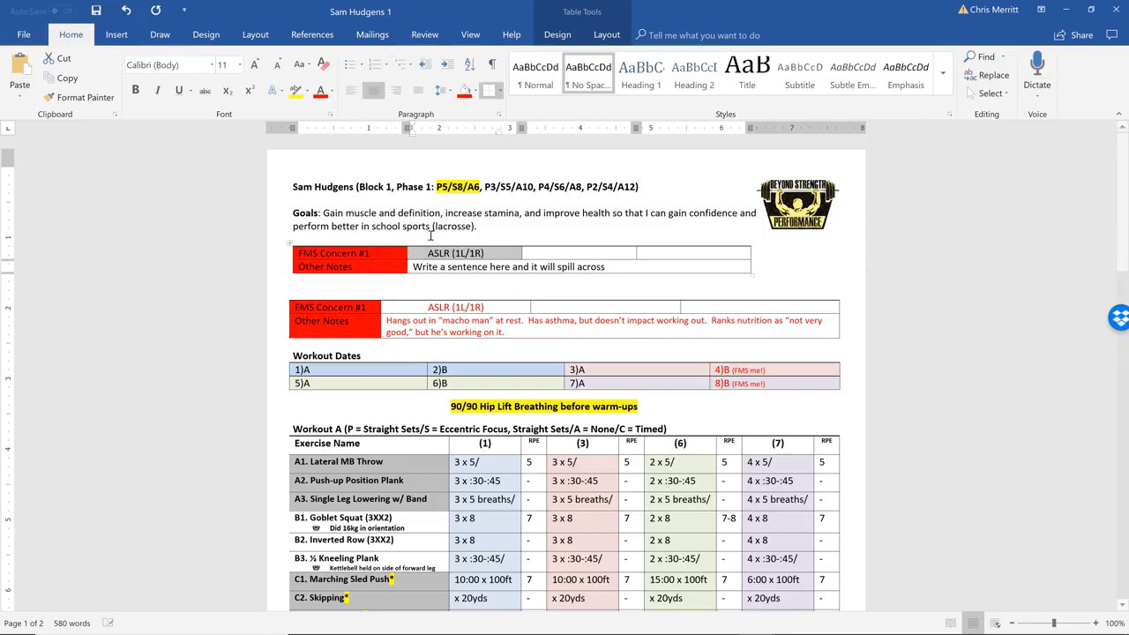
Color the text red in all cells beside the new table's label column
left_click(434, 252)
left_click_drag(427, 252, 594, 269)
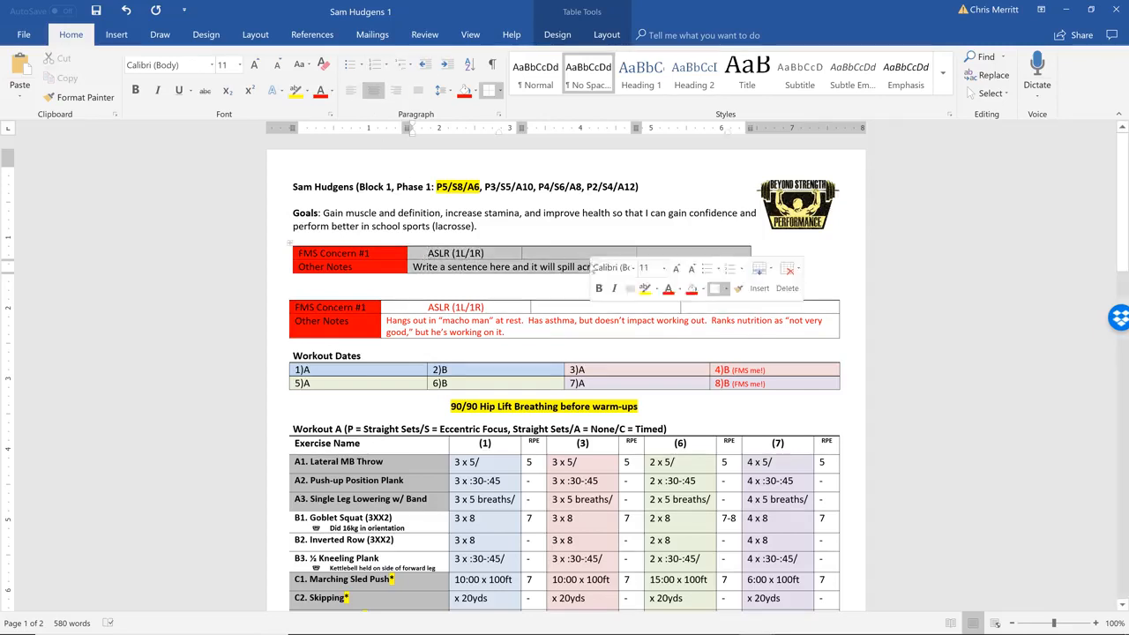
left_click(320, 91)
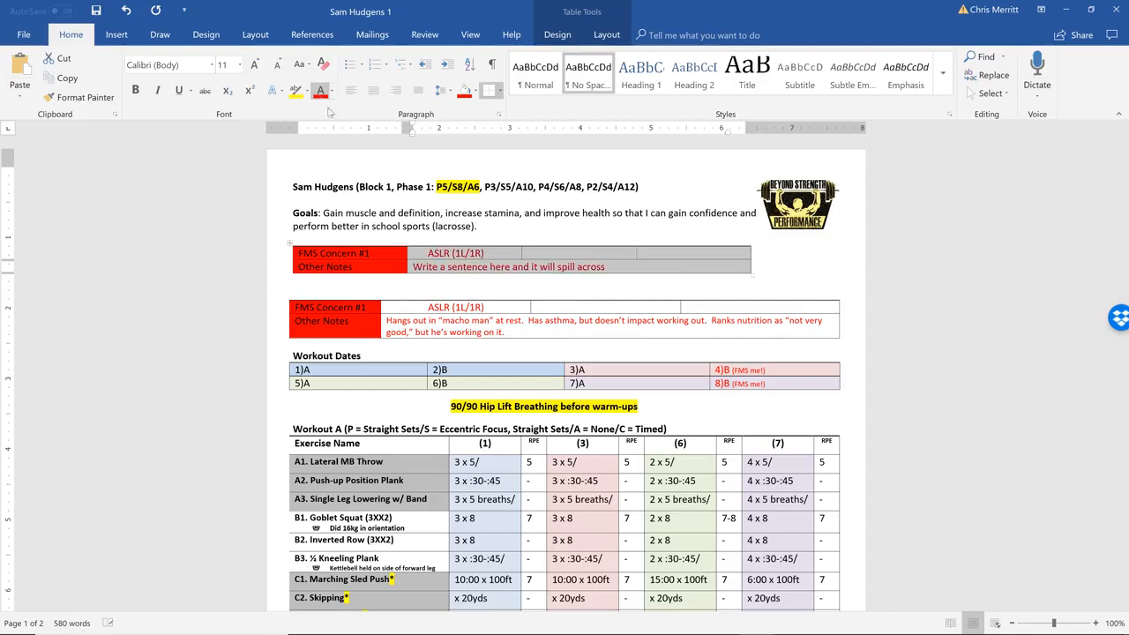
left_click(464, 264)
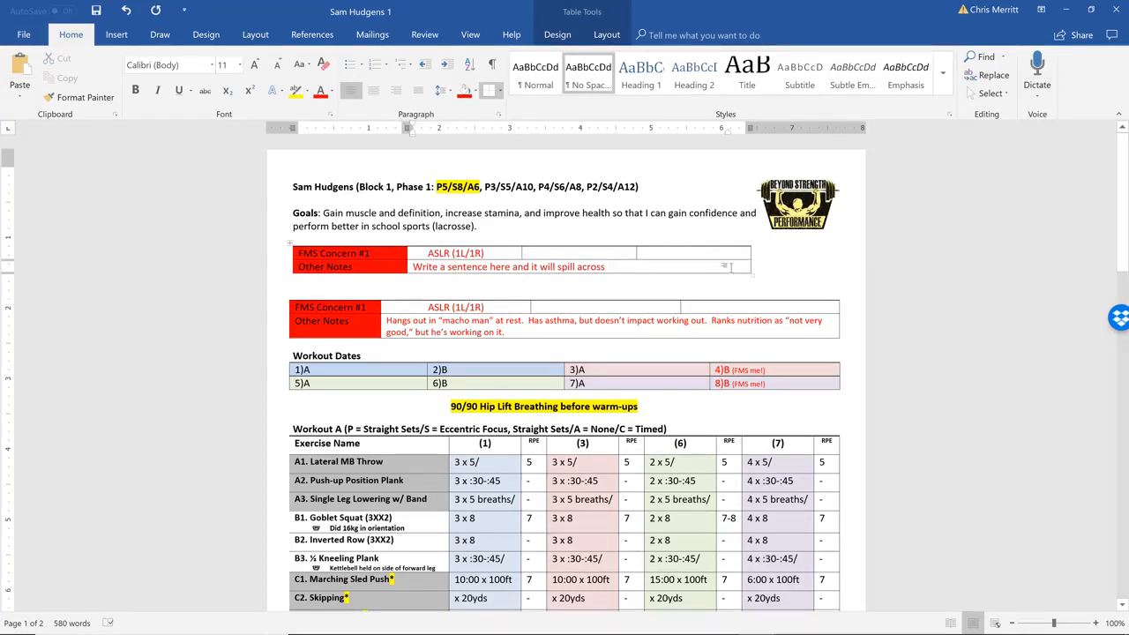
Turn on a preferred width in inches for the new table and widen it slightly past the edge of the table below
left_click(739, 321)
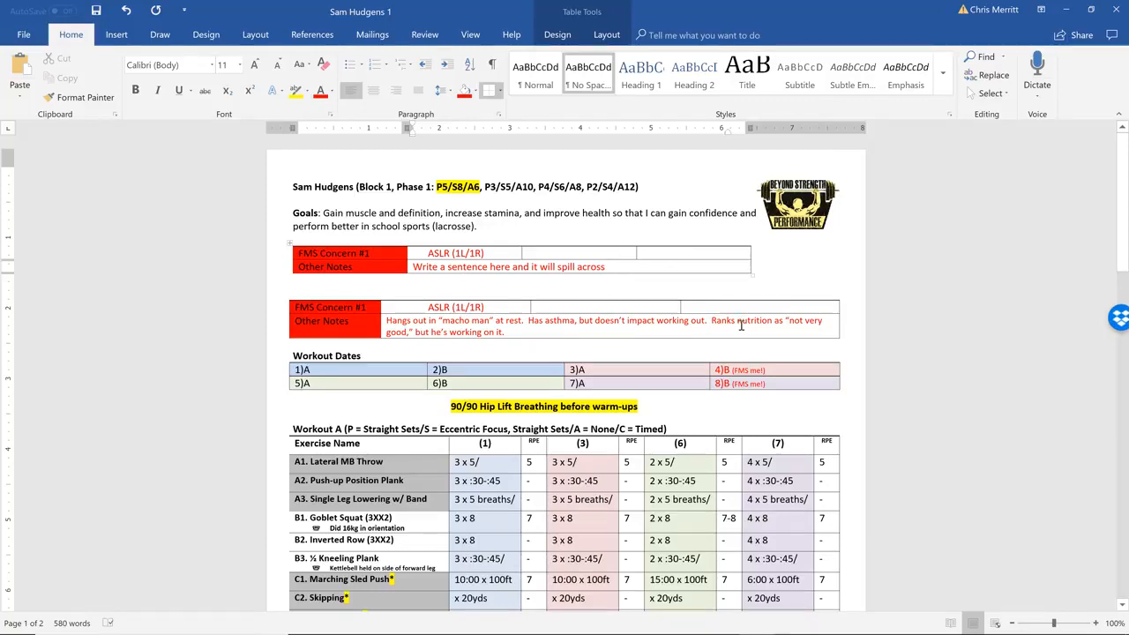
left_click(715, 269)
right_click(714, 269)
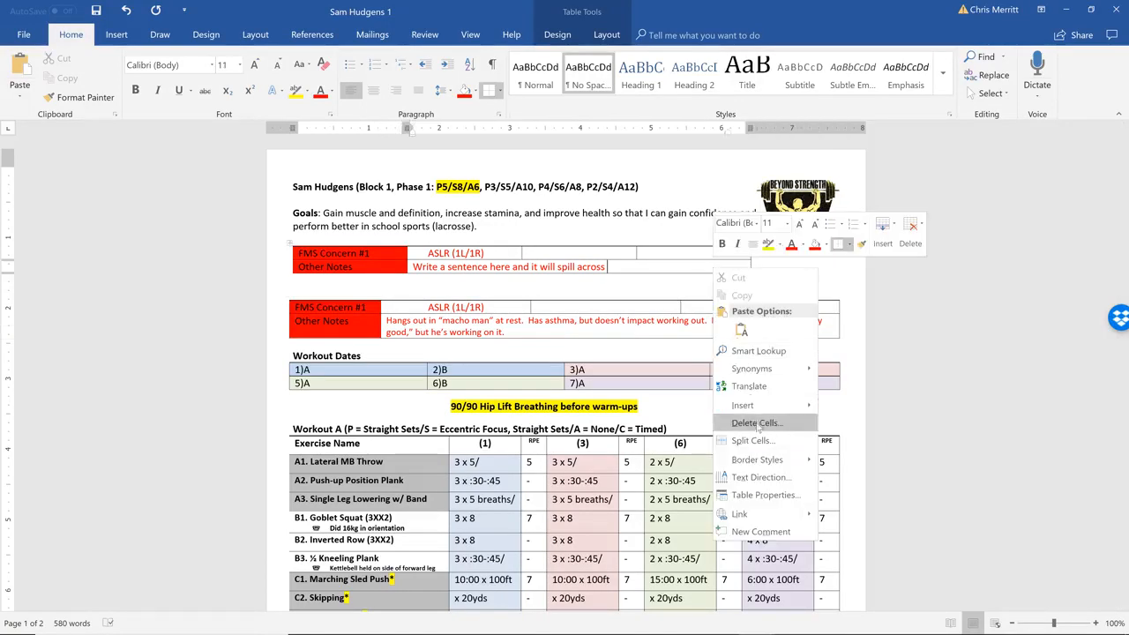
left_click(764, 494)
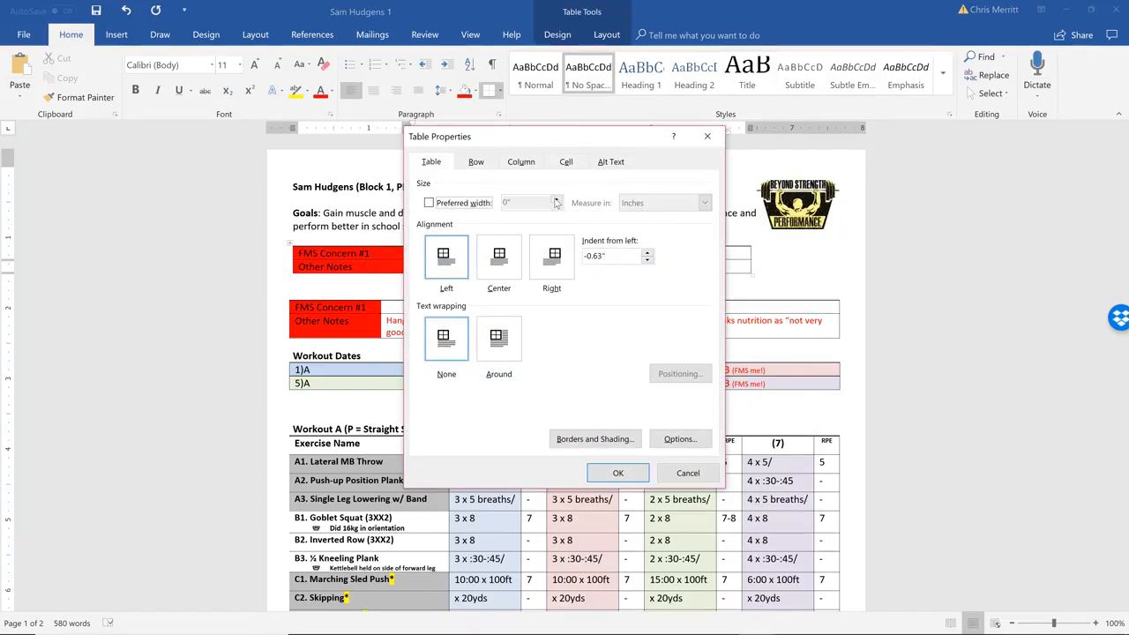
left_click(429, 203)
left_click(557, 200)
left_click(557, 199)
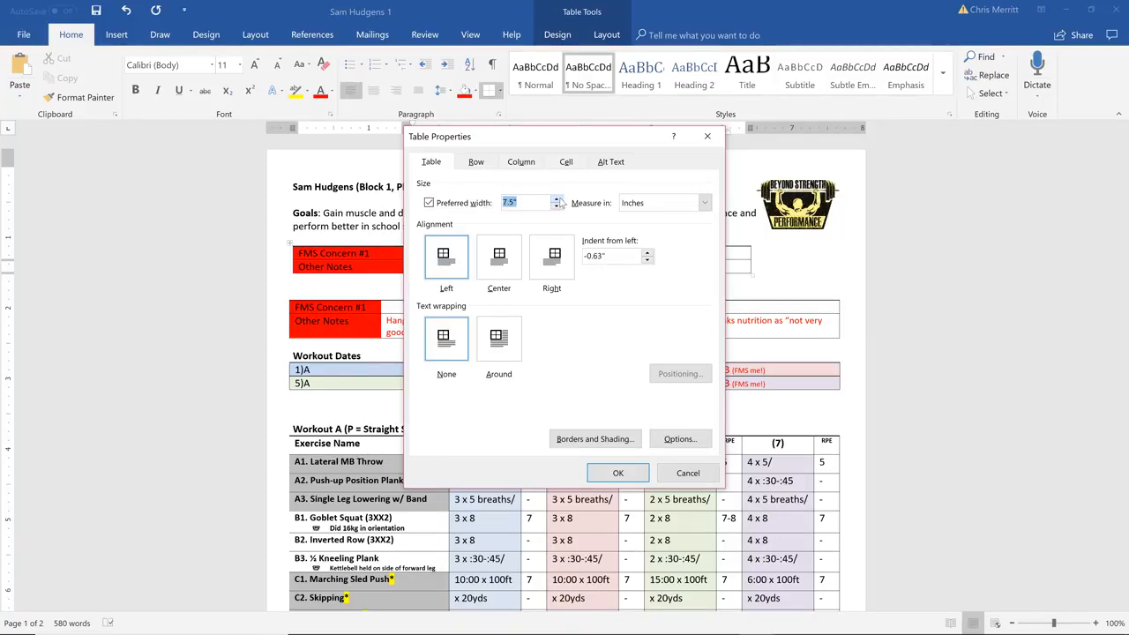
left_click(611, 473)
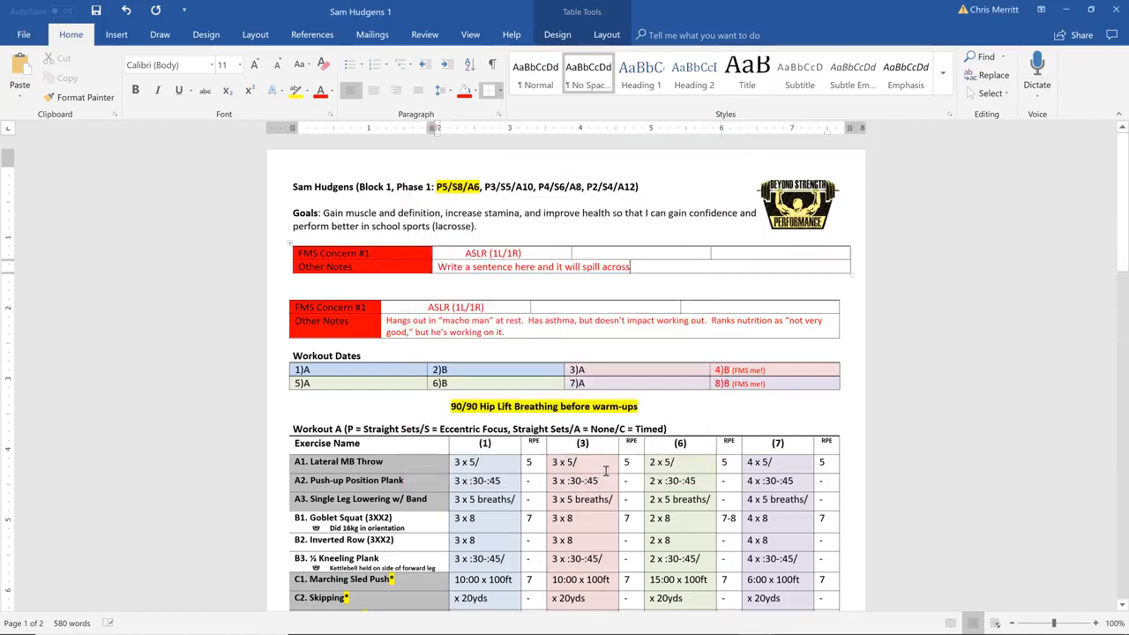
Reduce the new table's preferred width slightly to bring its outer edge closer to that of the table below
right_click(816, 267)
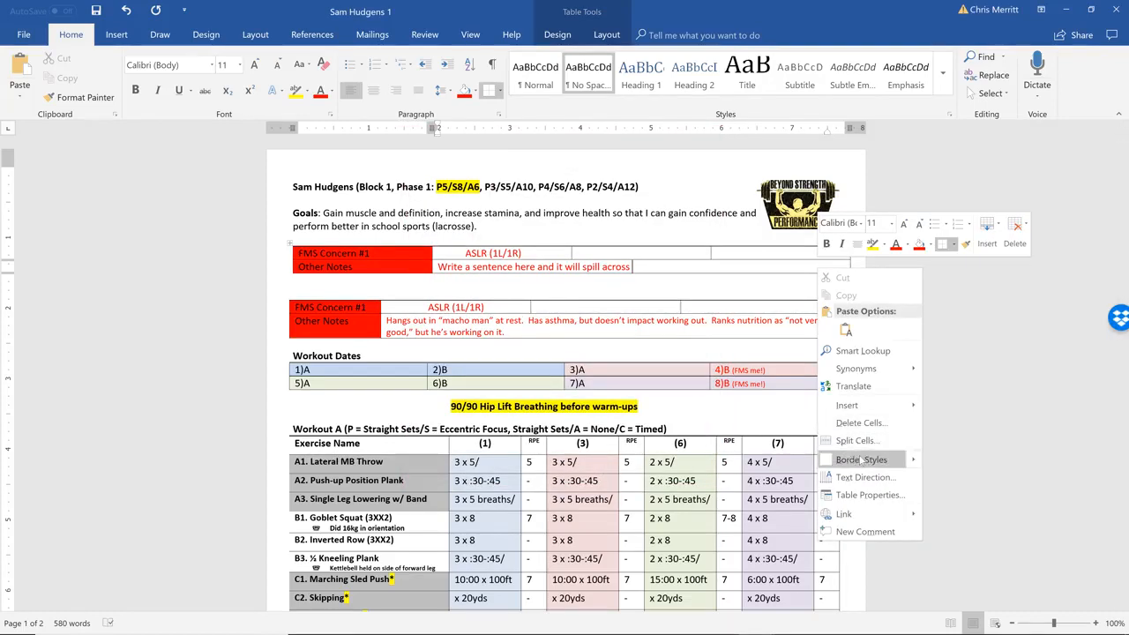
left_click(869, 495)
left_click(557, 206)
left_click(618, 473)
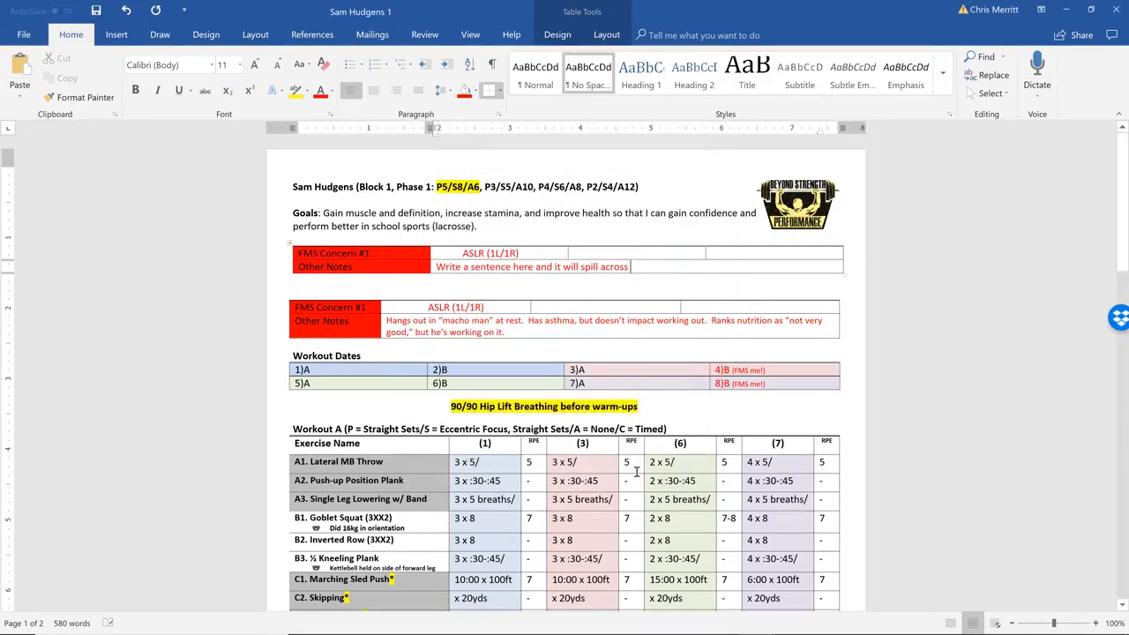
Check the preferred width of the original FMS Concern table below the new one in its table properties
left_click(794, 325)
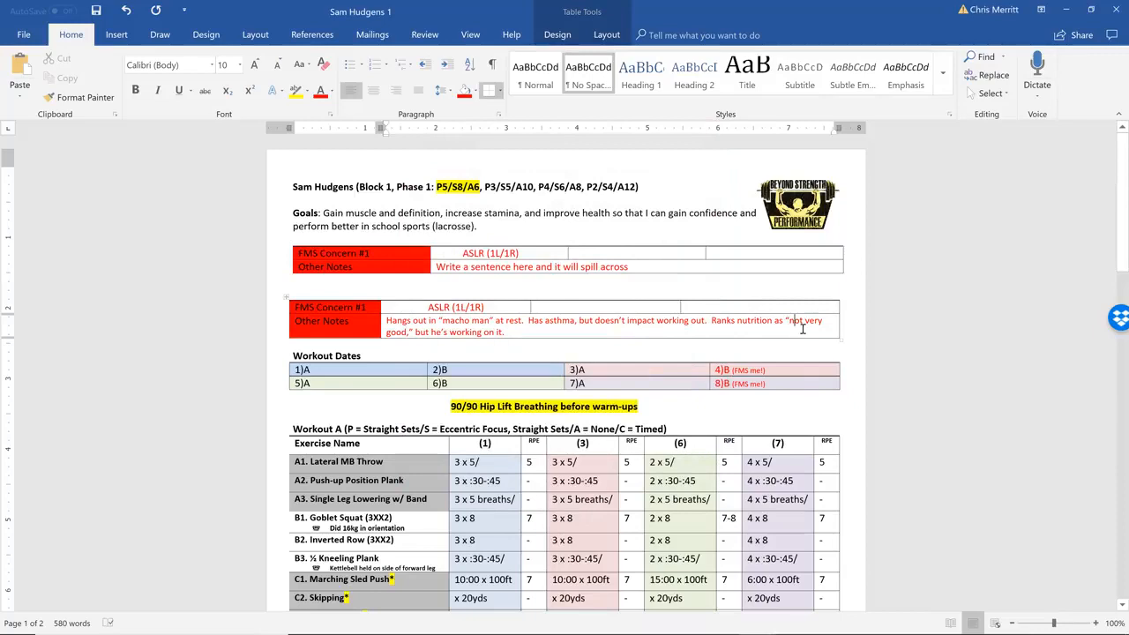
right_click(803, 328)
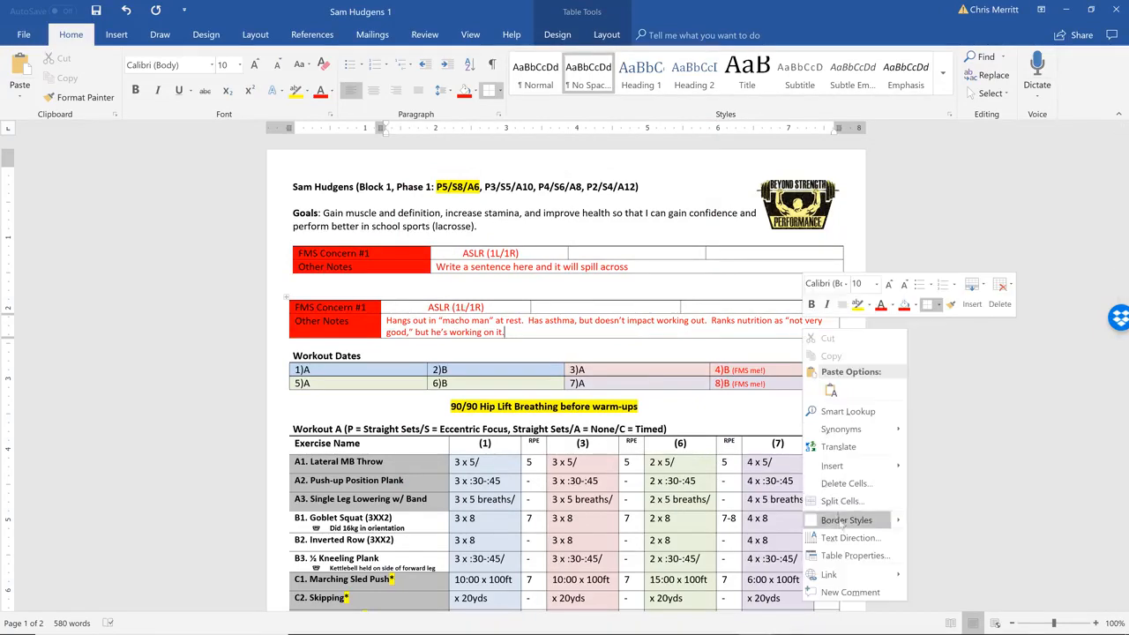
left_click(854, 556)
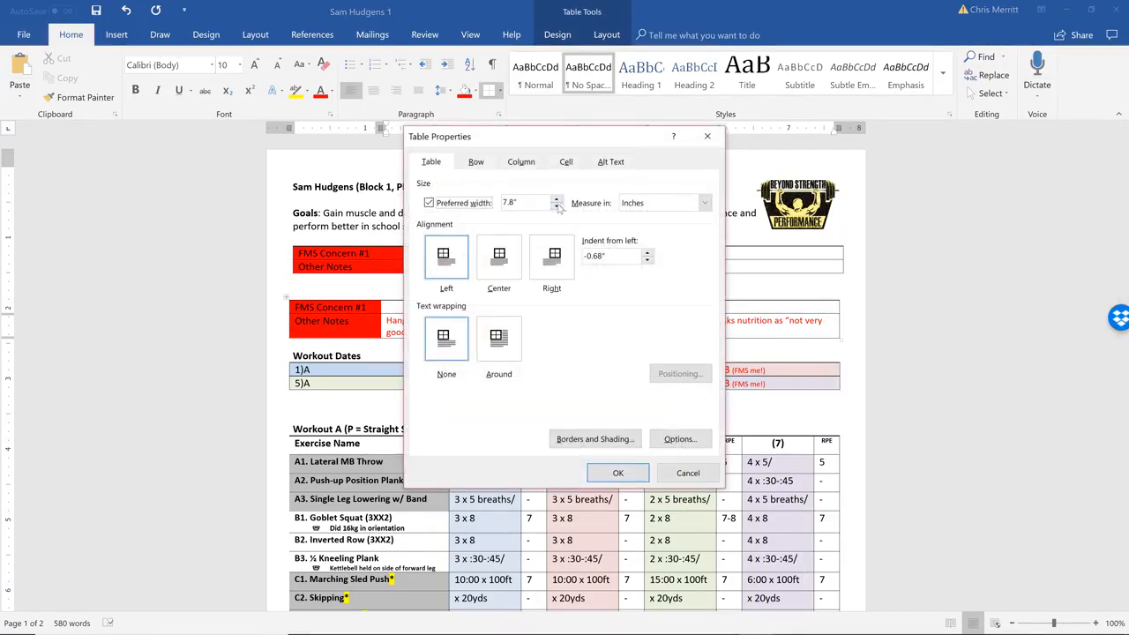
left_click(688, 473)
Try to extend the new table's outer edge by moving the border of only the FMS Concern #1 cell, and undo it
left_click(300, 308)
left_click(296, 267)
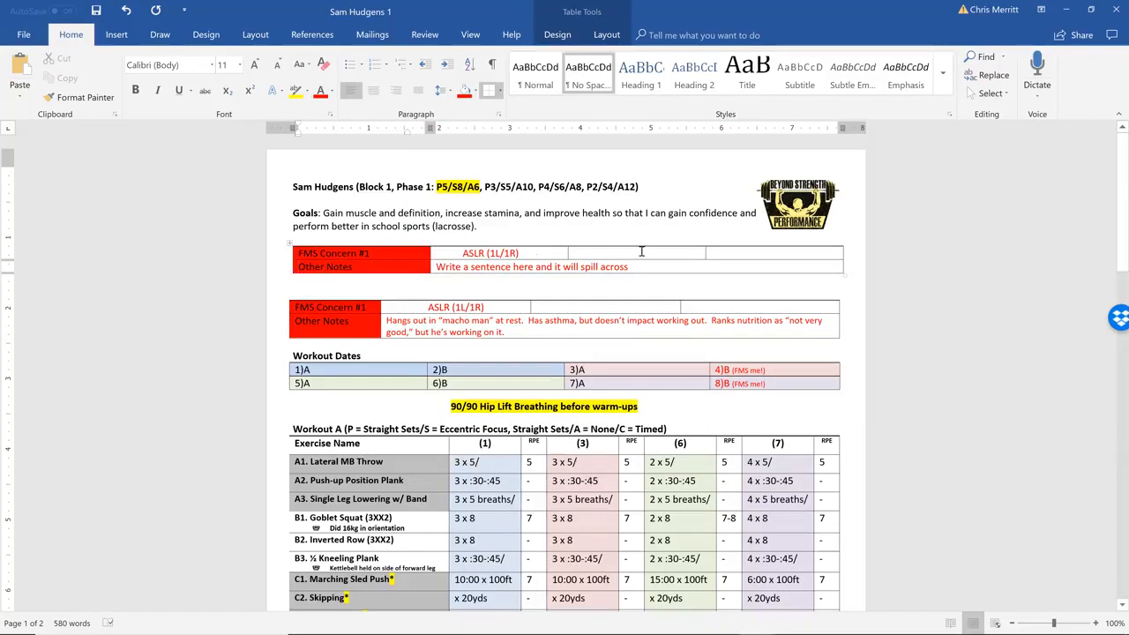
left_click(291, 253)
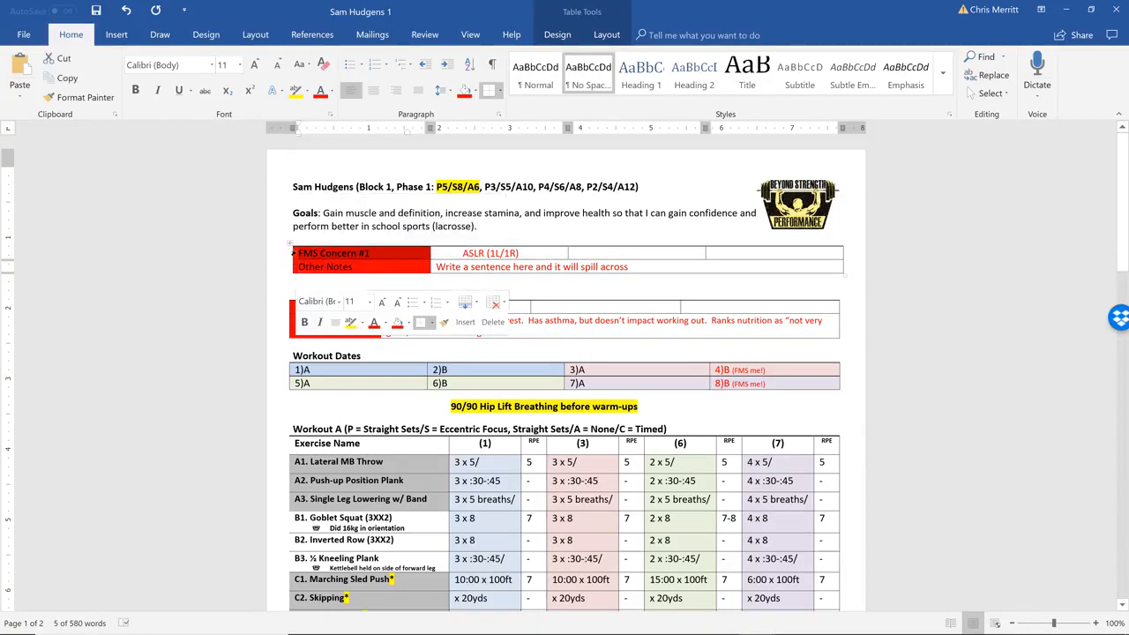
left_click_drag(293, 257, 288, 257)
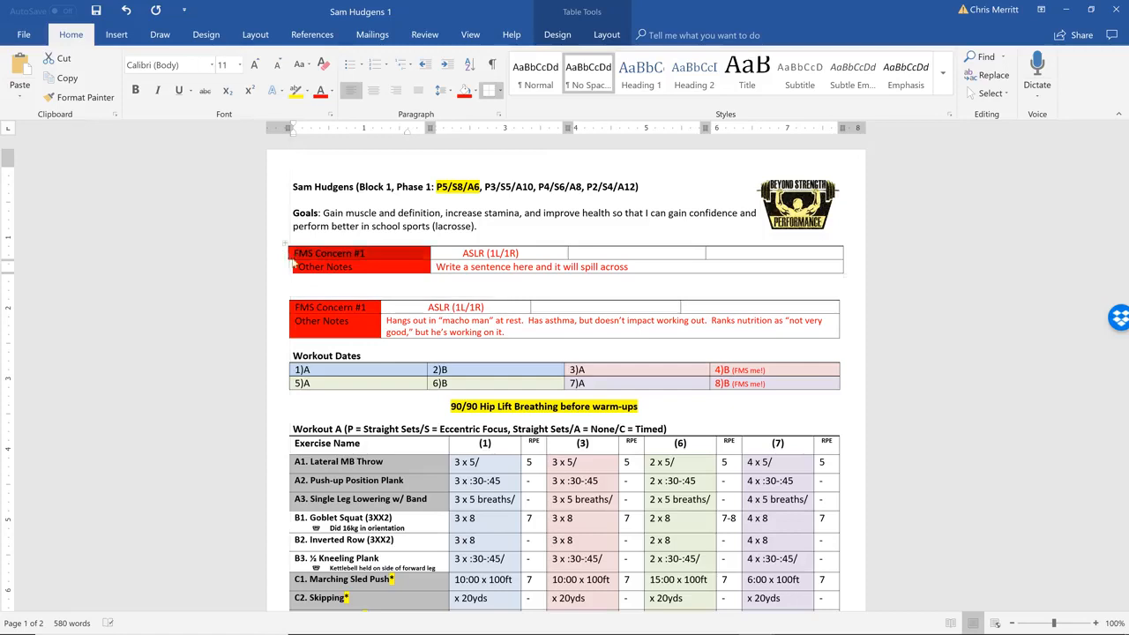
left_click(126, 9)
Move the outer border of both red label cells outward to match the table below, and set the new table's preferred width to 7.8 inches
left_click_drag(357, 267, 330, 253)
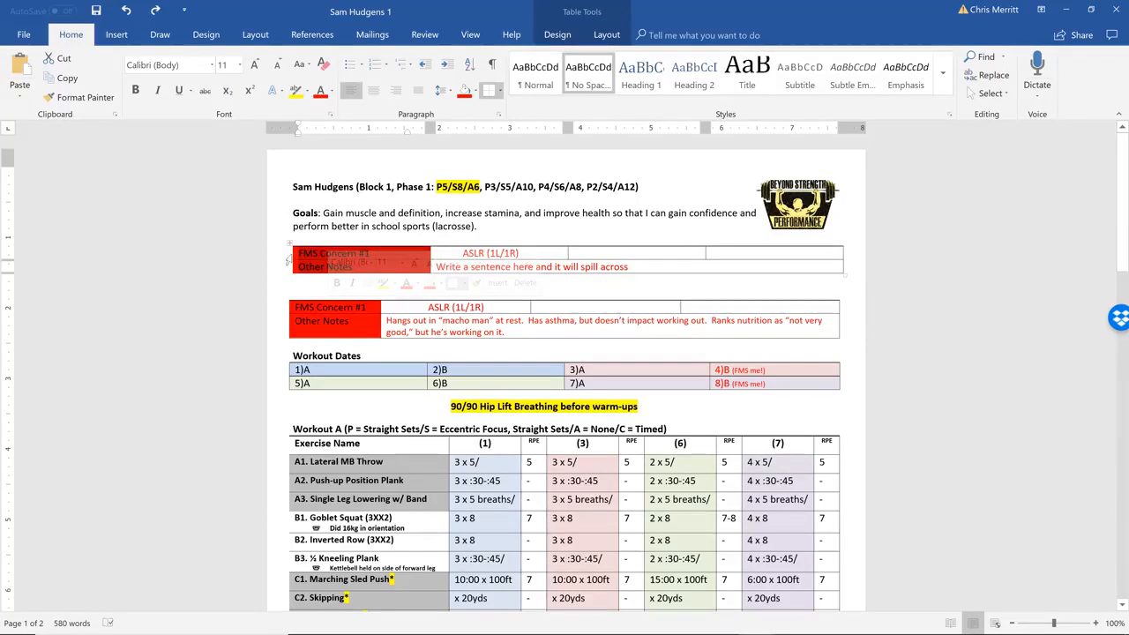
left_click_drag(290, 254, 287, 253)
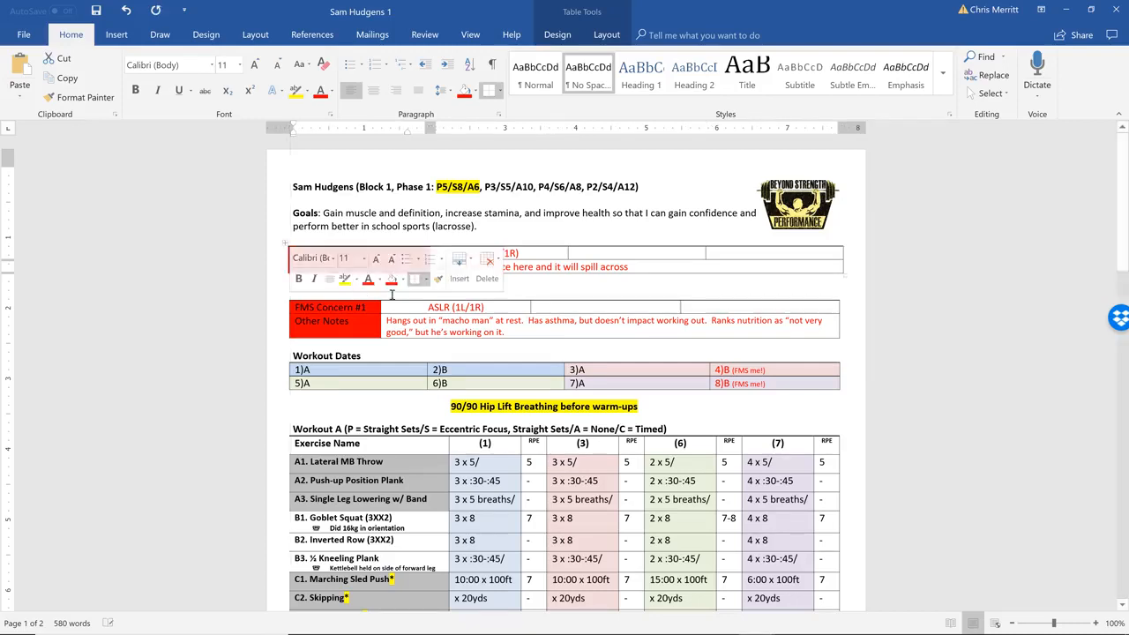
left_click(611, 270)
right_click(611, 270)
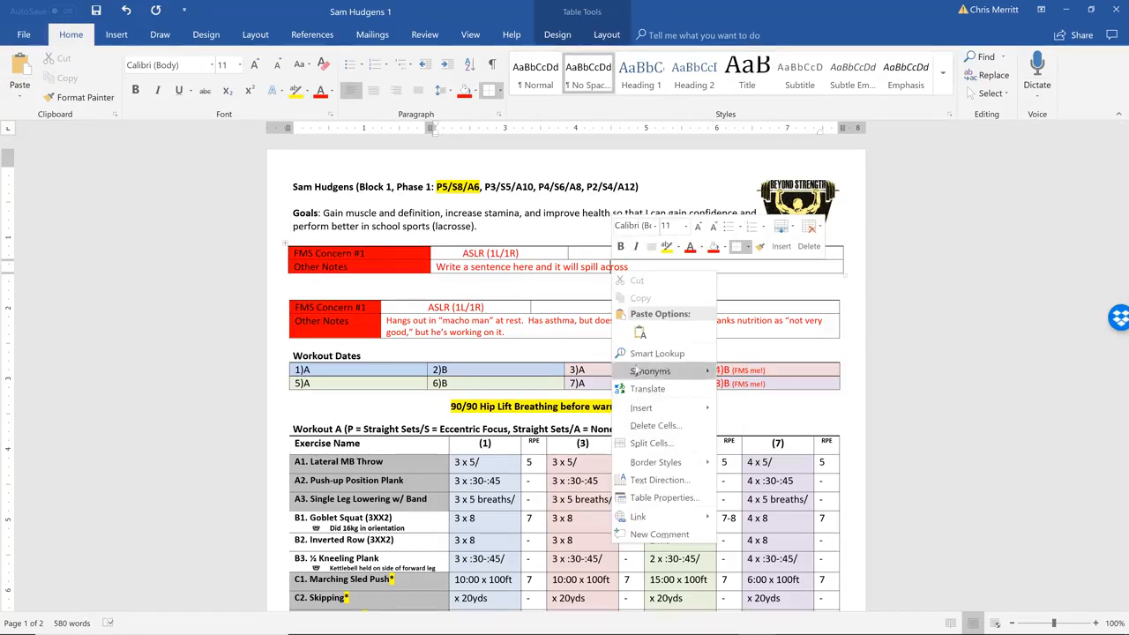
left_click(652, 497)
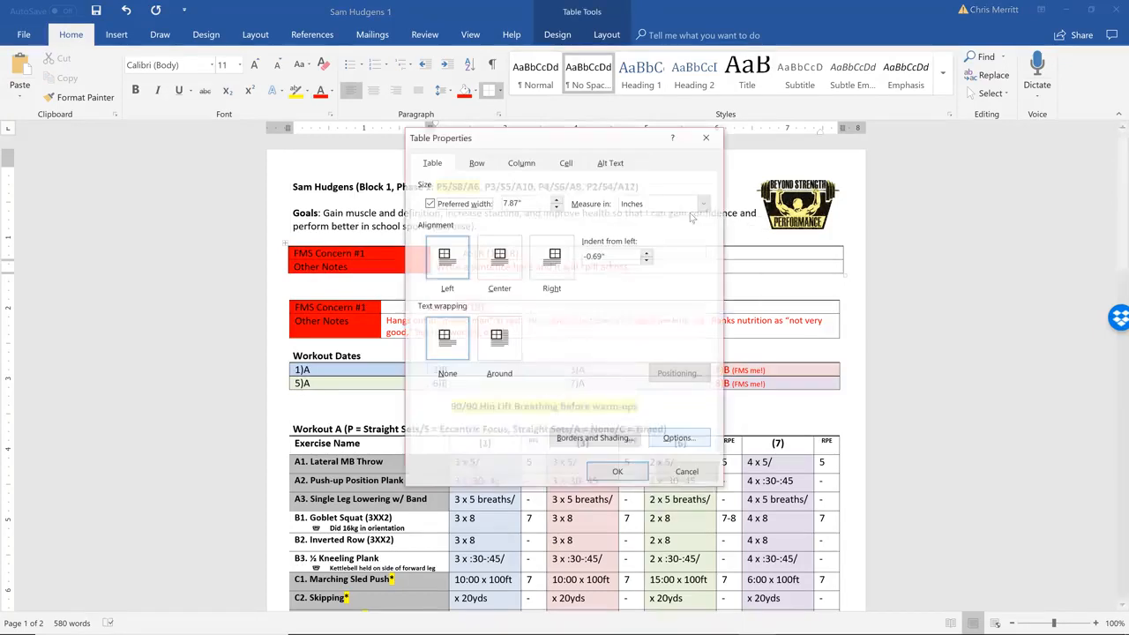
left_click(557, 206)
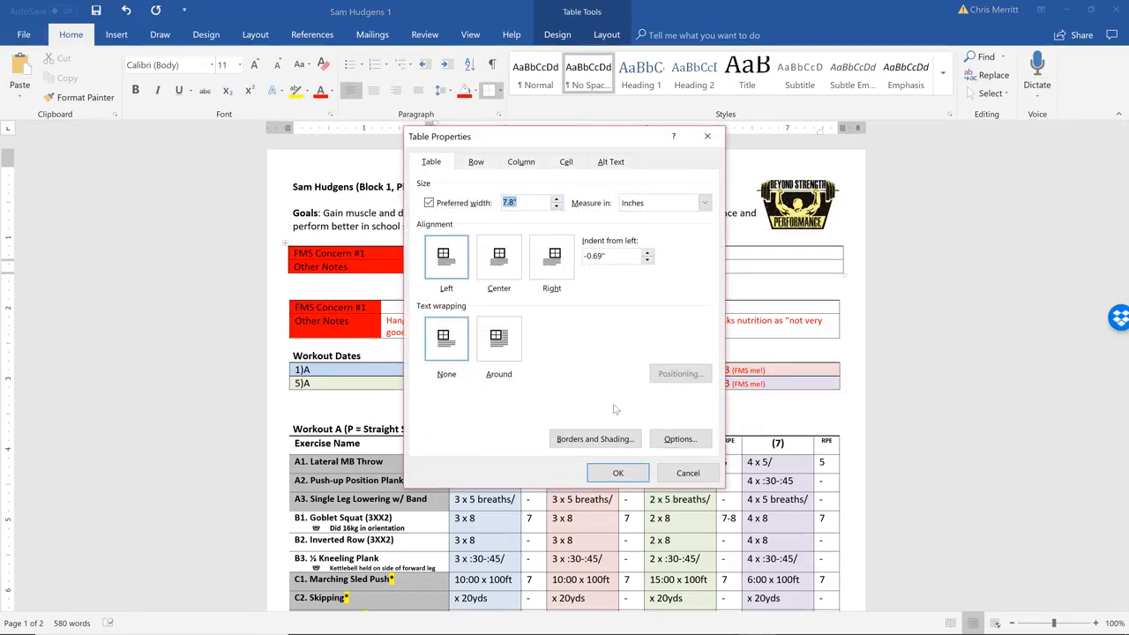
left_click(618, 473)
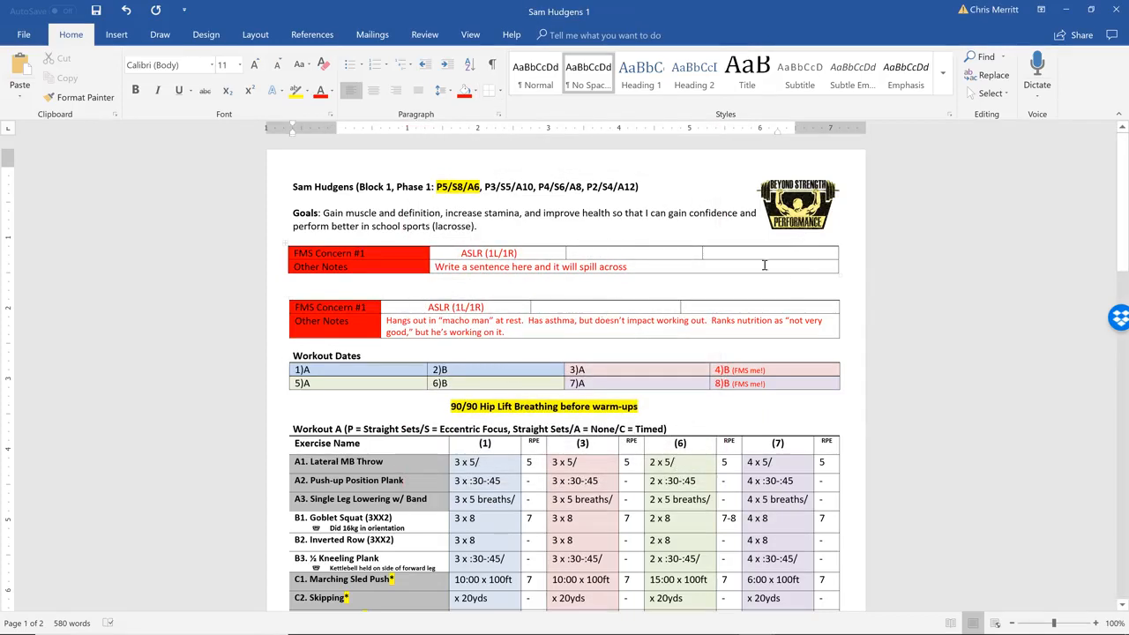
left_click_drag(782, 266, 379, 253)
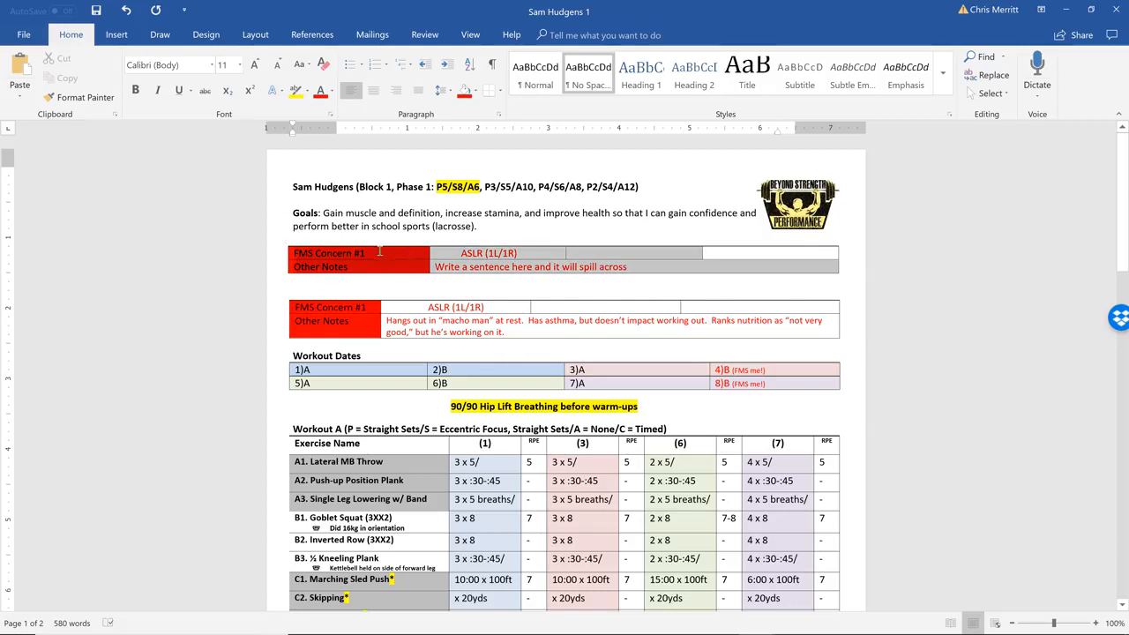
left_click(365, 370)
left_click(361, 355)
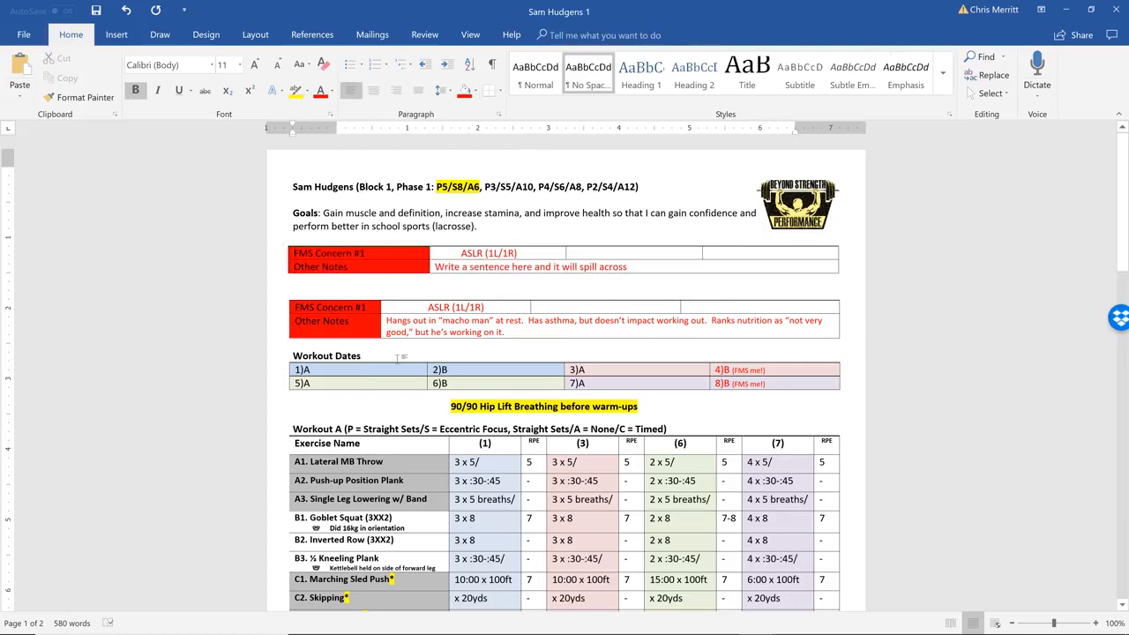
Add two lines above the 90/90 Hip Lift Breathing line and enter the left-aligned heading "Workout Dates" on the first
left_click(419, 407)
key("Return")
key("Return")
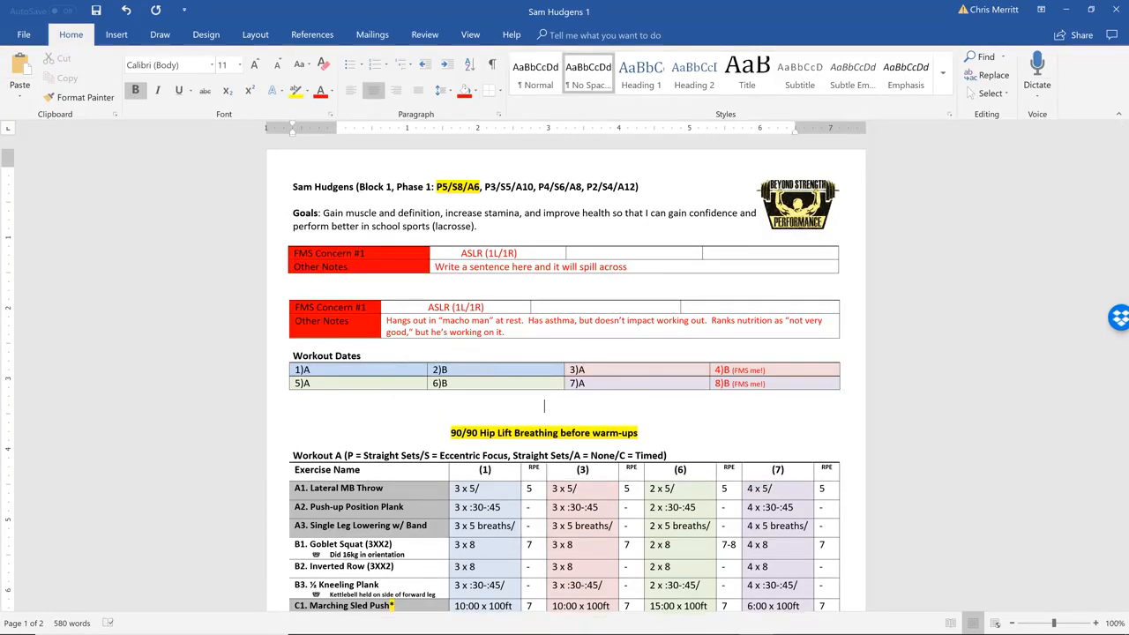
key("ctrl+l")
type("Workout Dates")
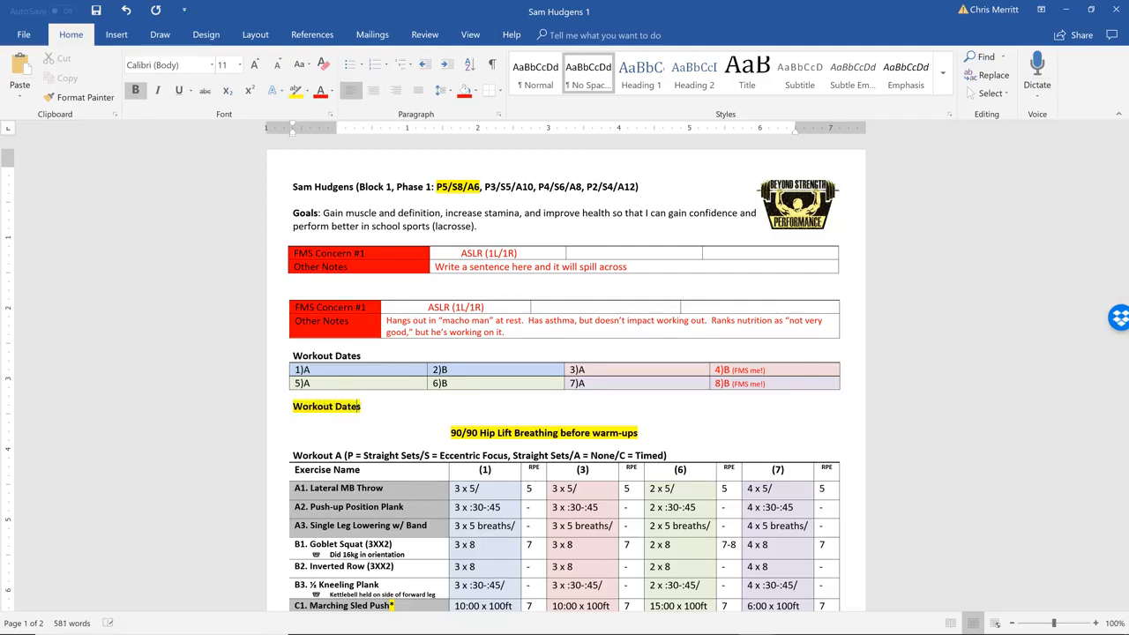
Remove the yellow highlight from the new Workout Dates heading and add an empty line beneath it
triple_click(333, 406)
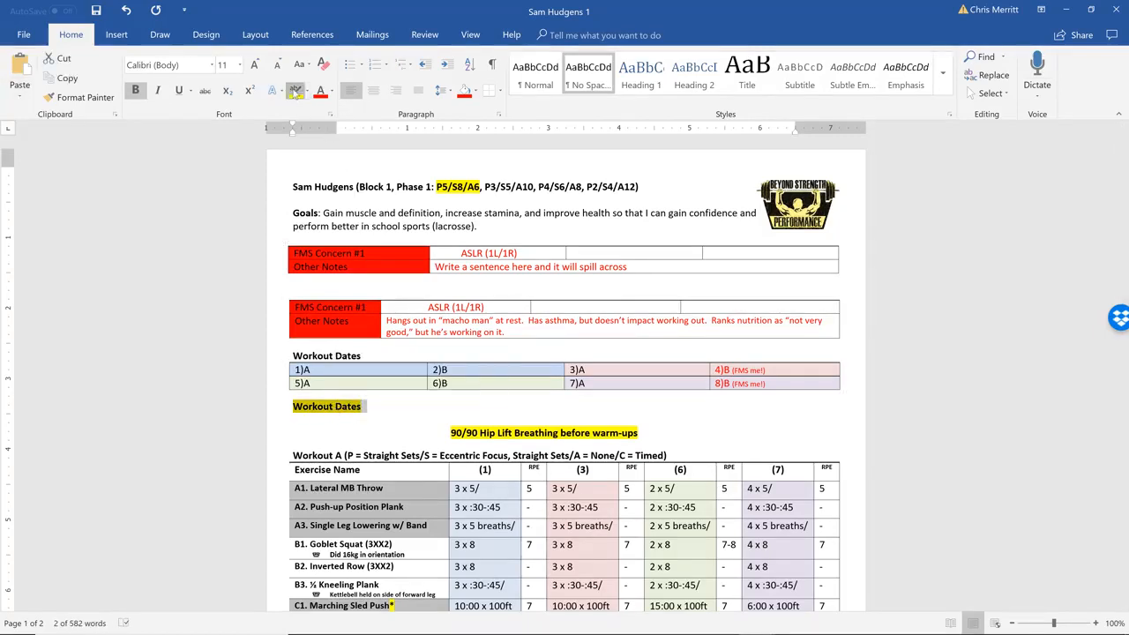
left_click(344, 386)
left_click(360, 406)
key("Return")
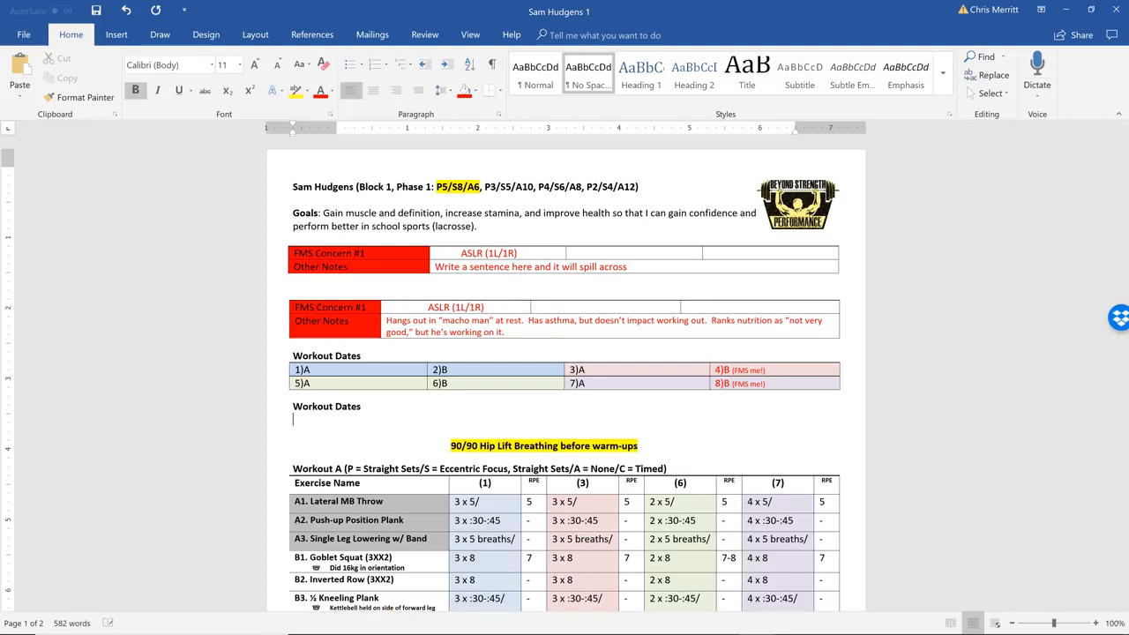
Insert a table with six columns and two rows under the new Workout Dates heading
right_click(300, 419)
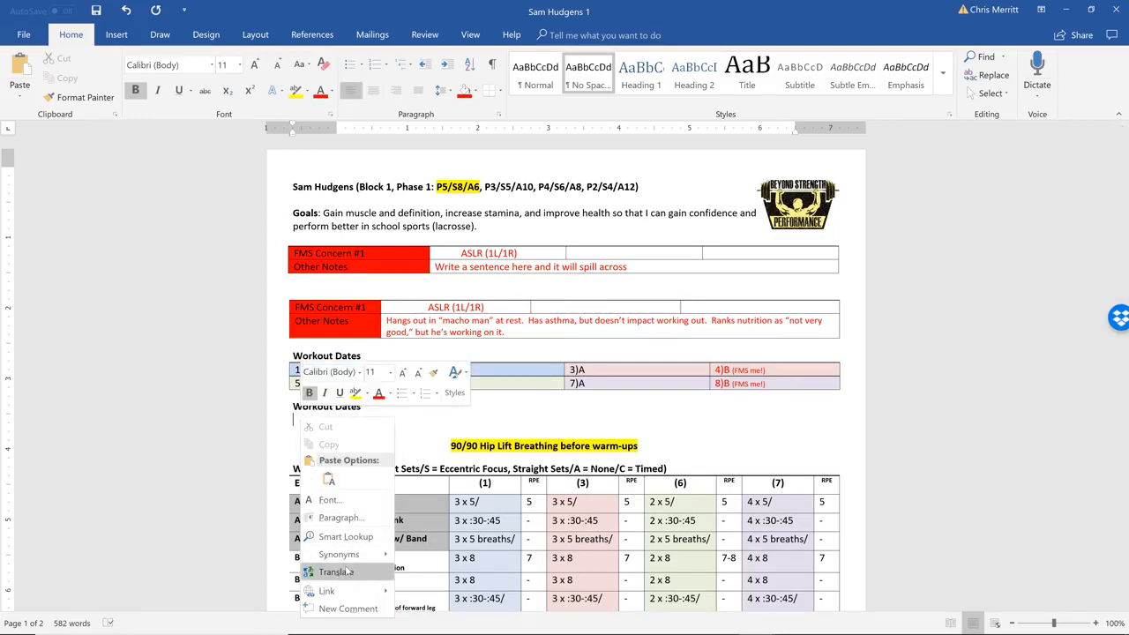
scroll(347, 574, "down", 1)
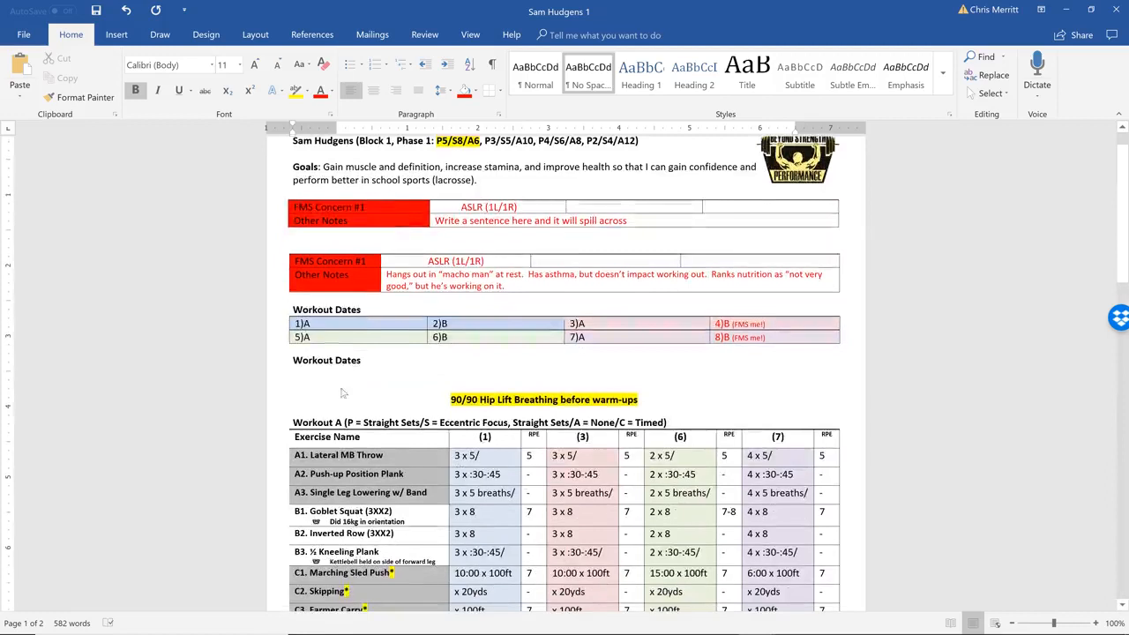
left_click(118, 34)
left_click(100, 95)
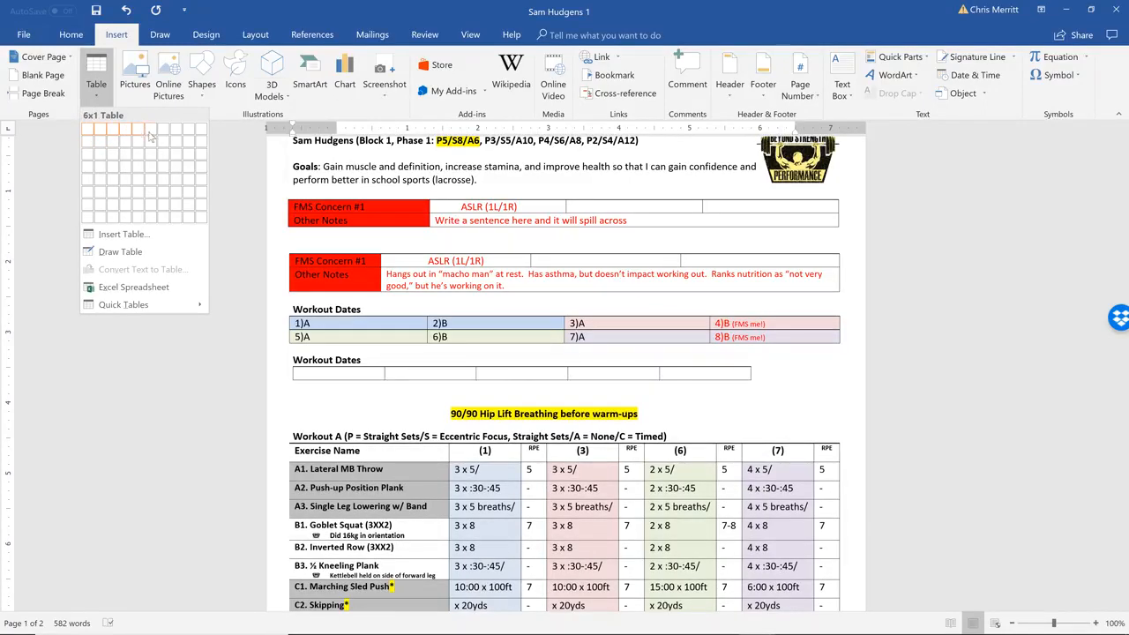
left_click(153, 145)
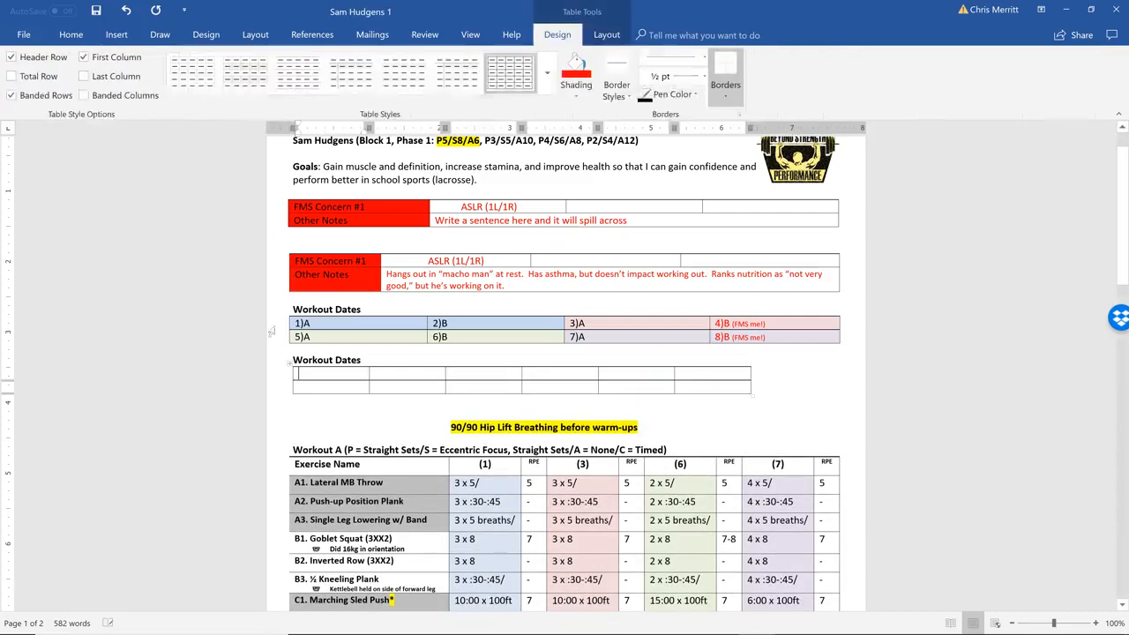
Turn on a preferred width for the new Workout Dates table and set it to 7.8 inches
right_click(316, 379)
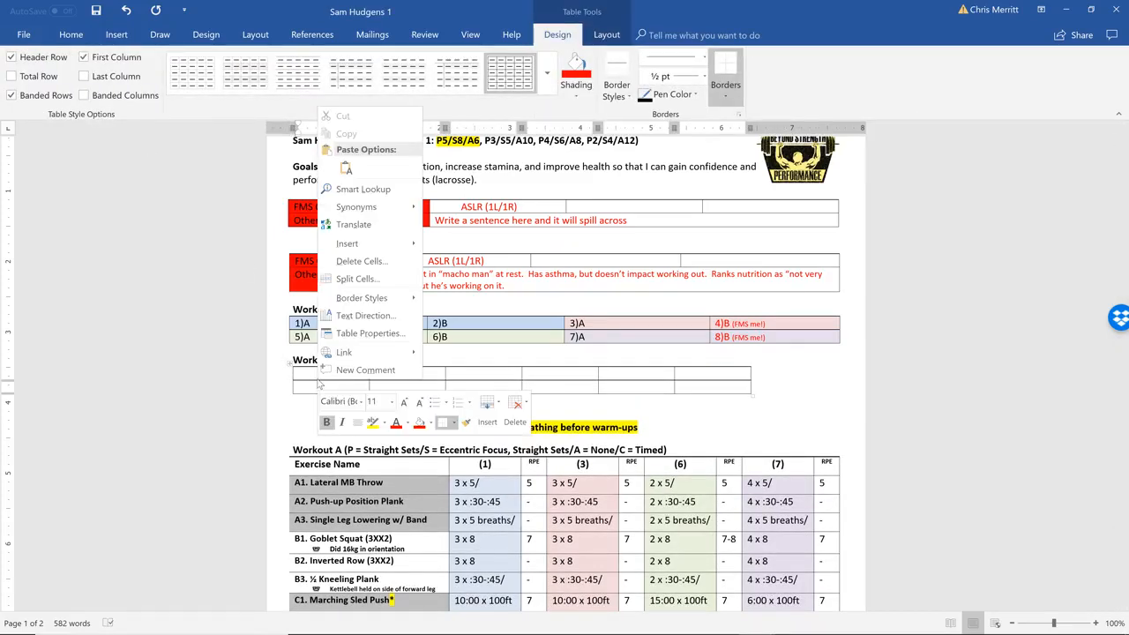
left_click(366, 332)
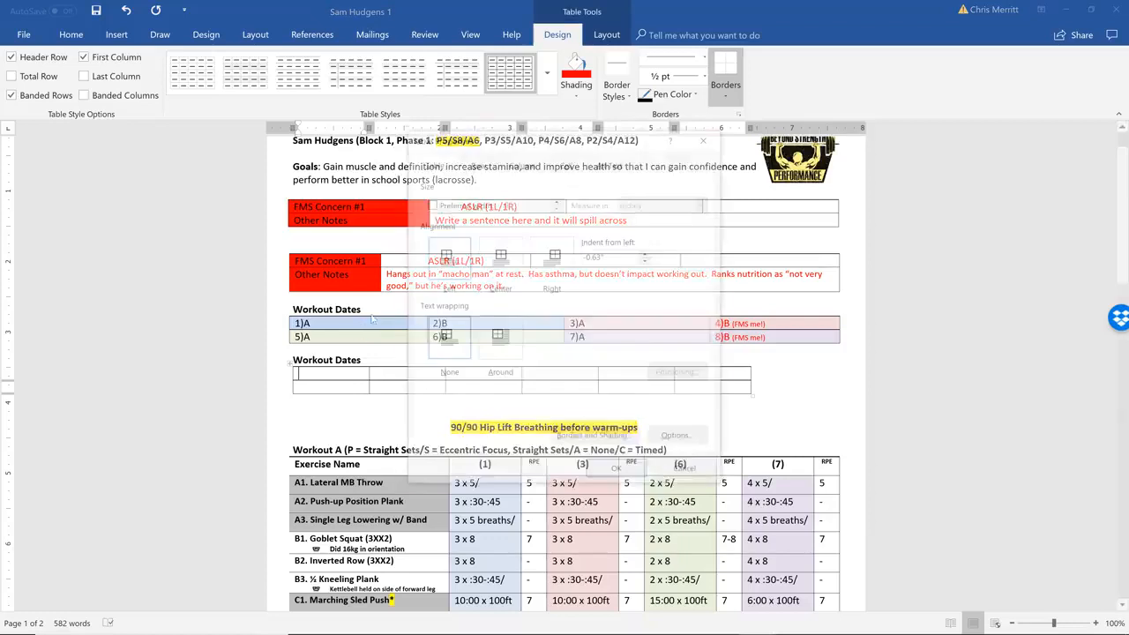
left_click(431, 204)
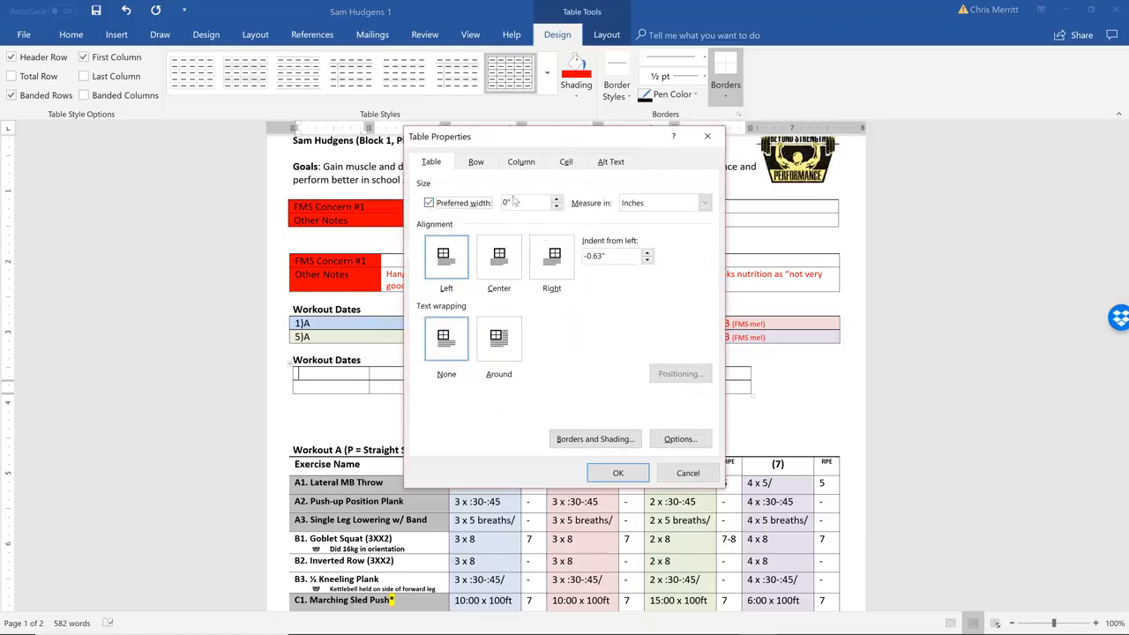
left_click(557, 199)
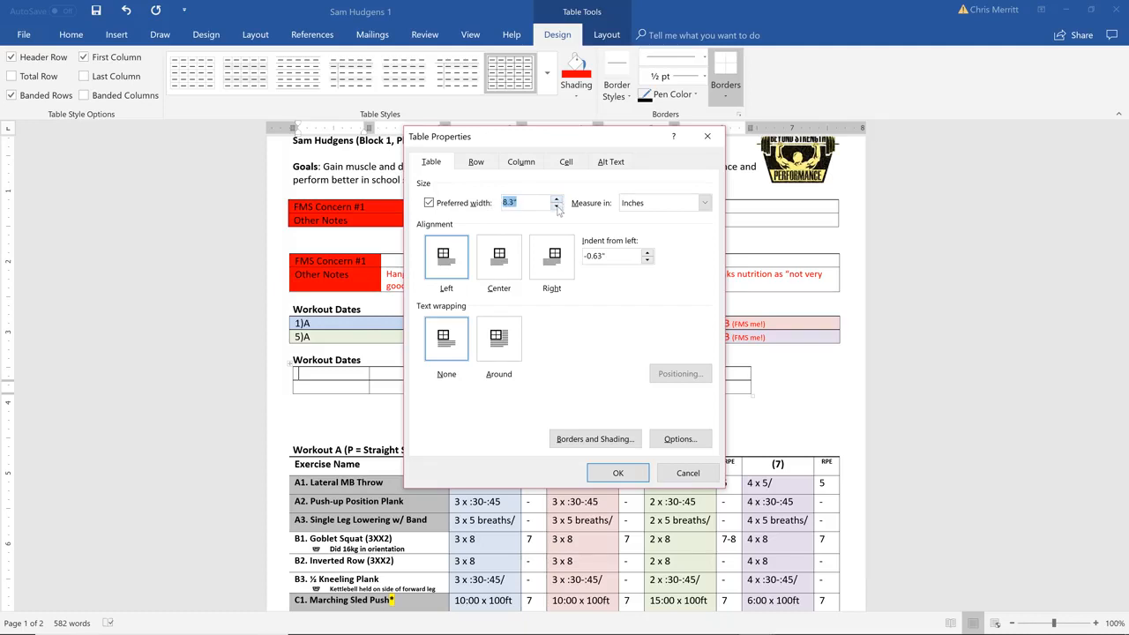
left_click(557, 207)
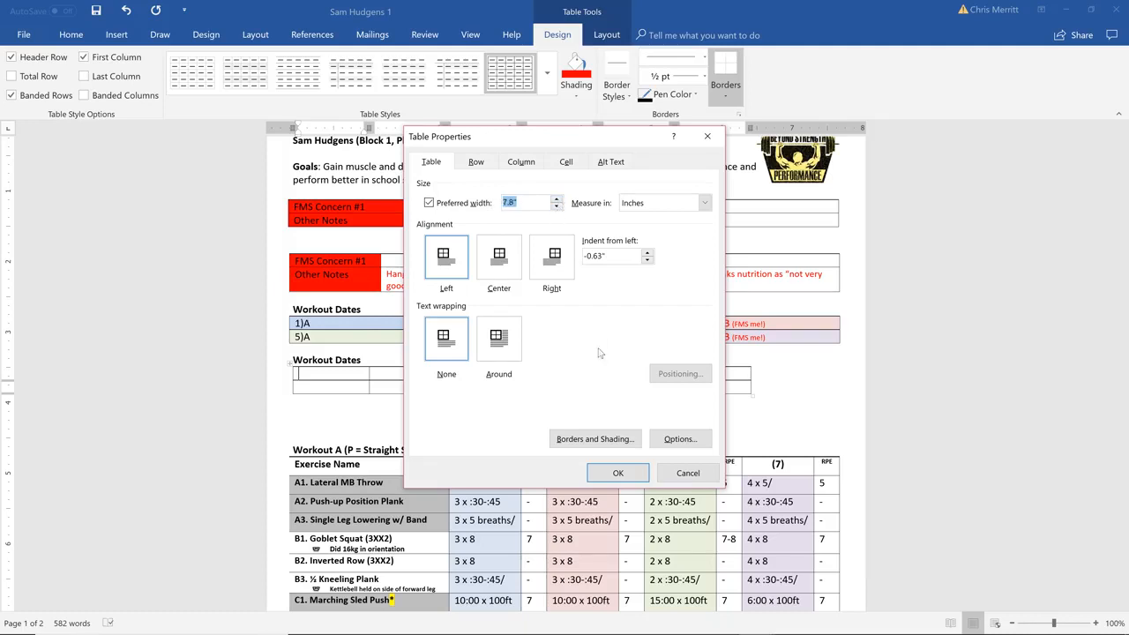
left_click(619, 473)
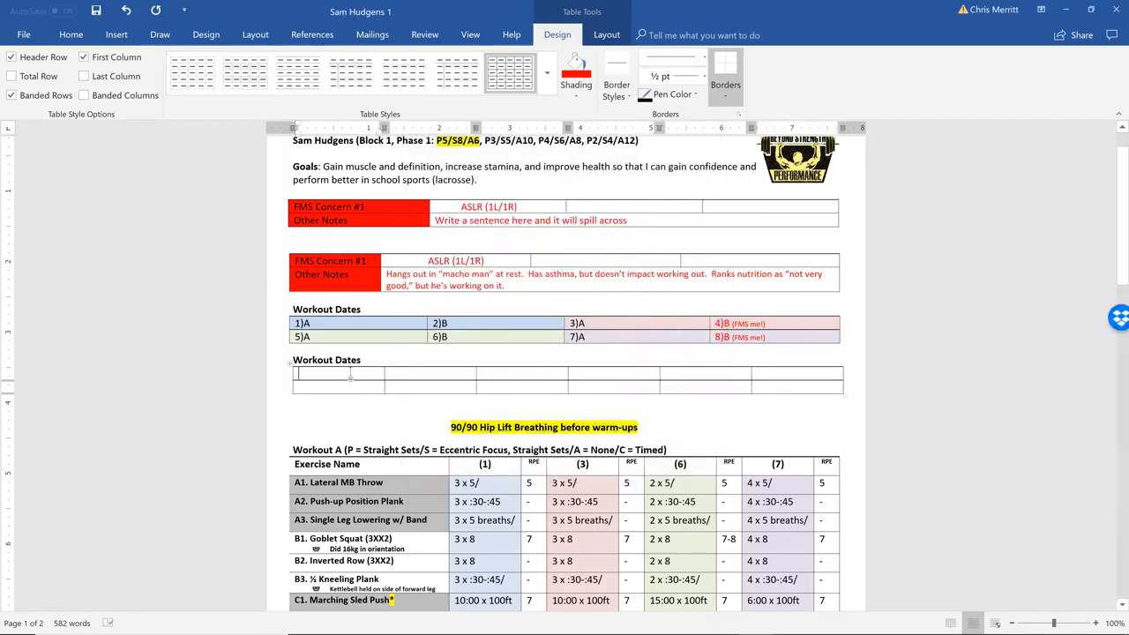
Shade the first three cells of the new Workout Dates table's top row light blue
left_click_drag(351, 374, 565, 374)
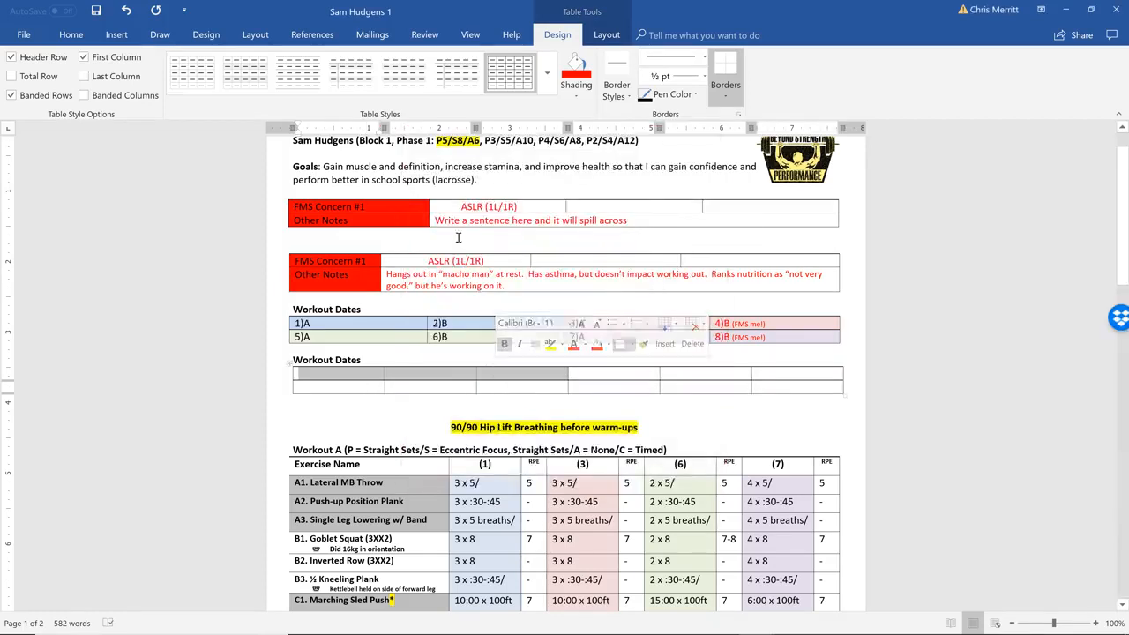
left_click(576, 97)
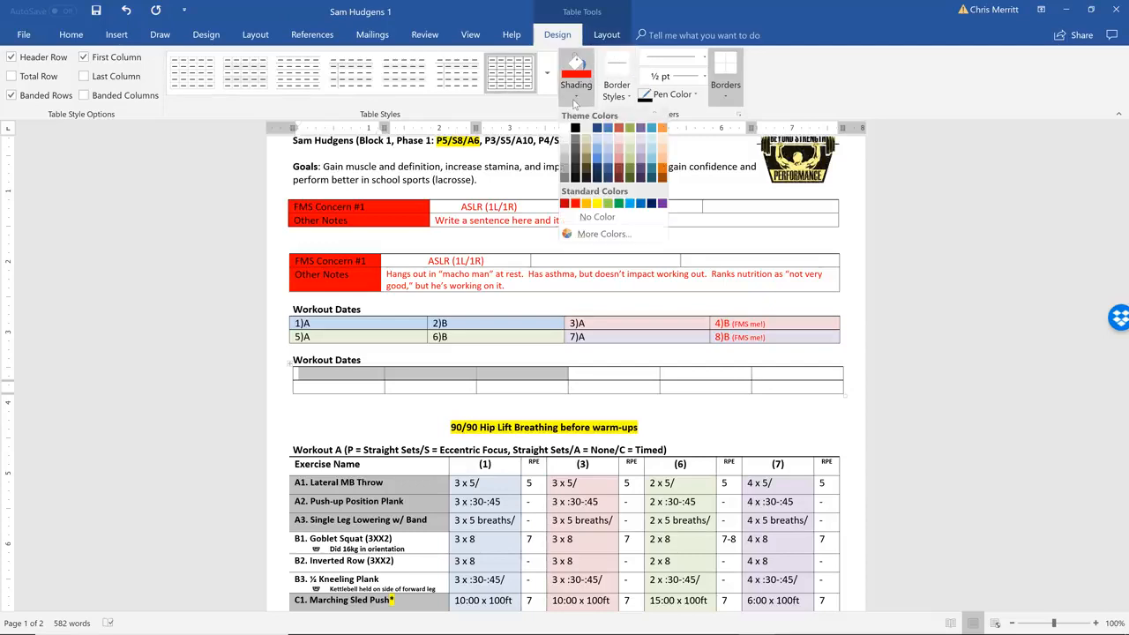
left_click(607, 144)
Shade the last three cells of the new Workout Dates table's top row light red
left_click(613, 374)
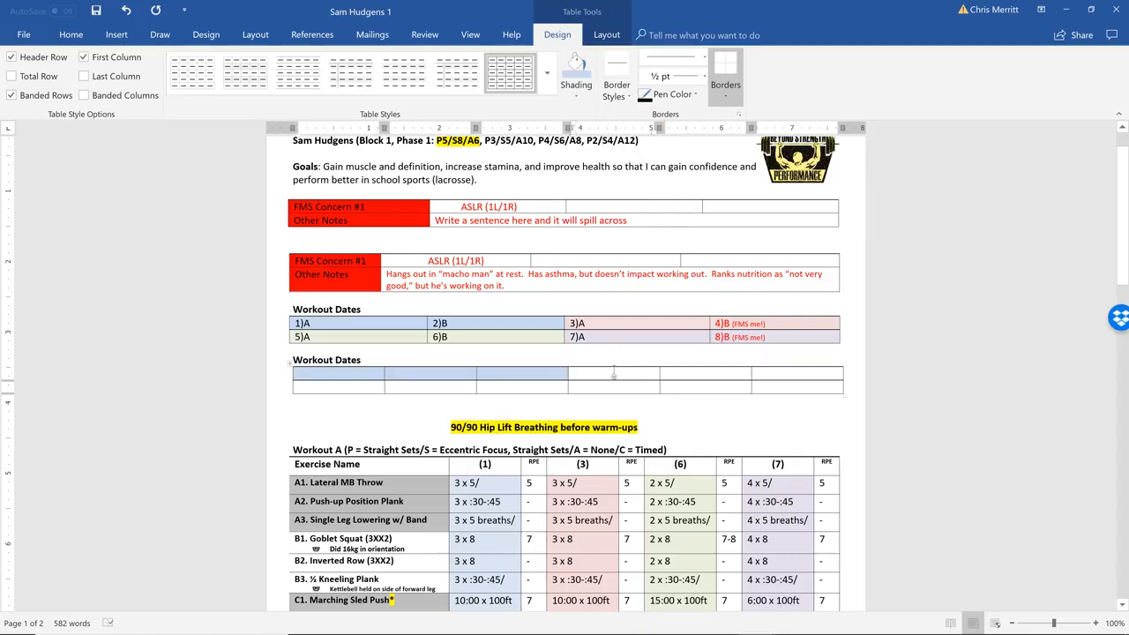
left_click_drag(613, 373, 798, 374)
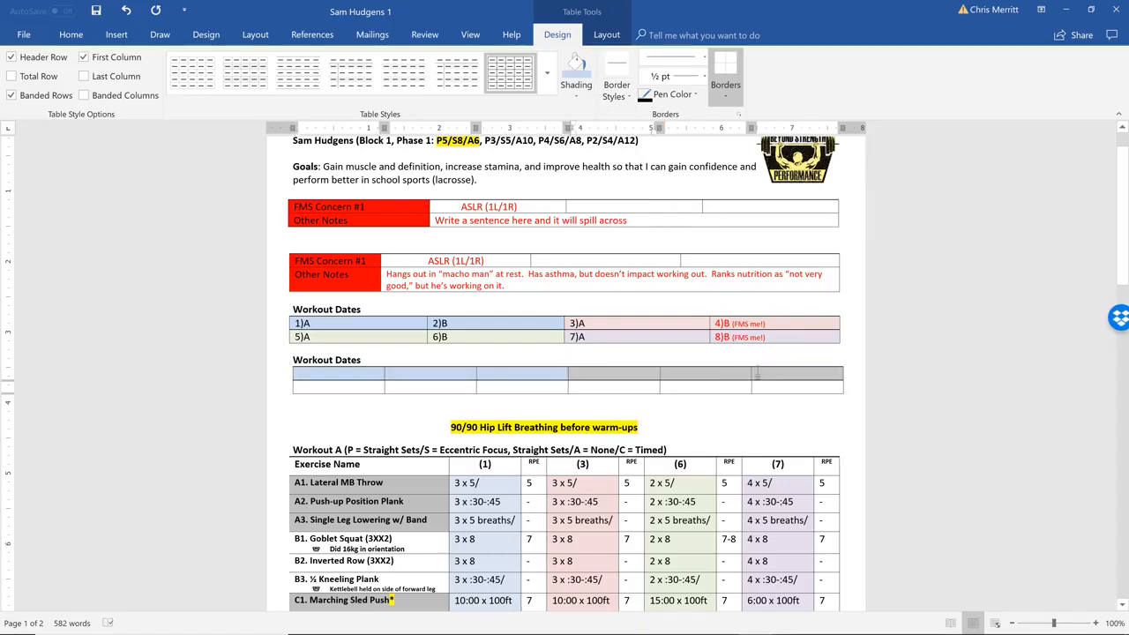
left_click(583, 85)
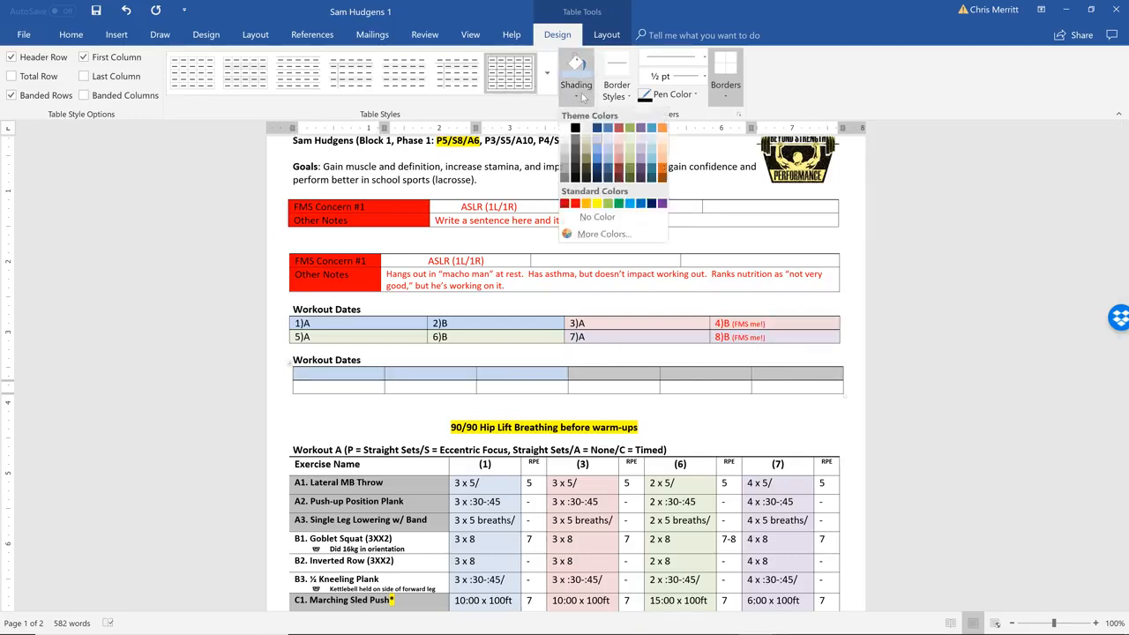
left_click(621, 145)
Shade the first three cells of the new Workout Dates table's bottom row light green
left_click_drag(360, 388, 561, 389)
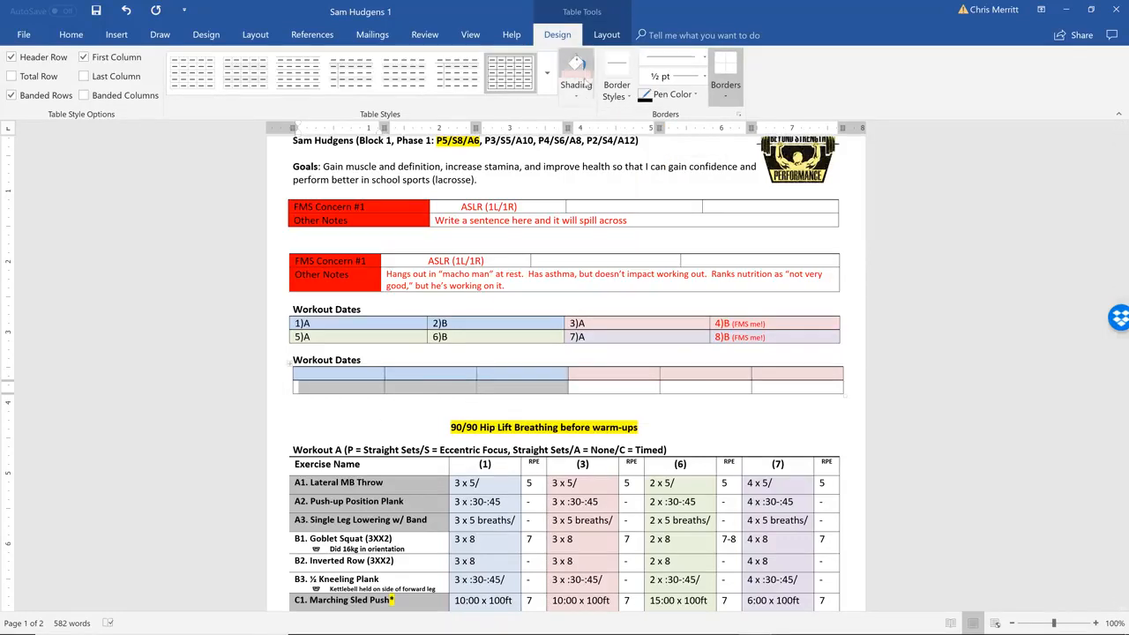
left_click(580, 87)
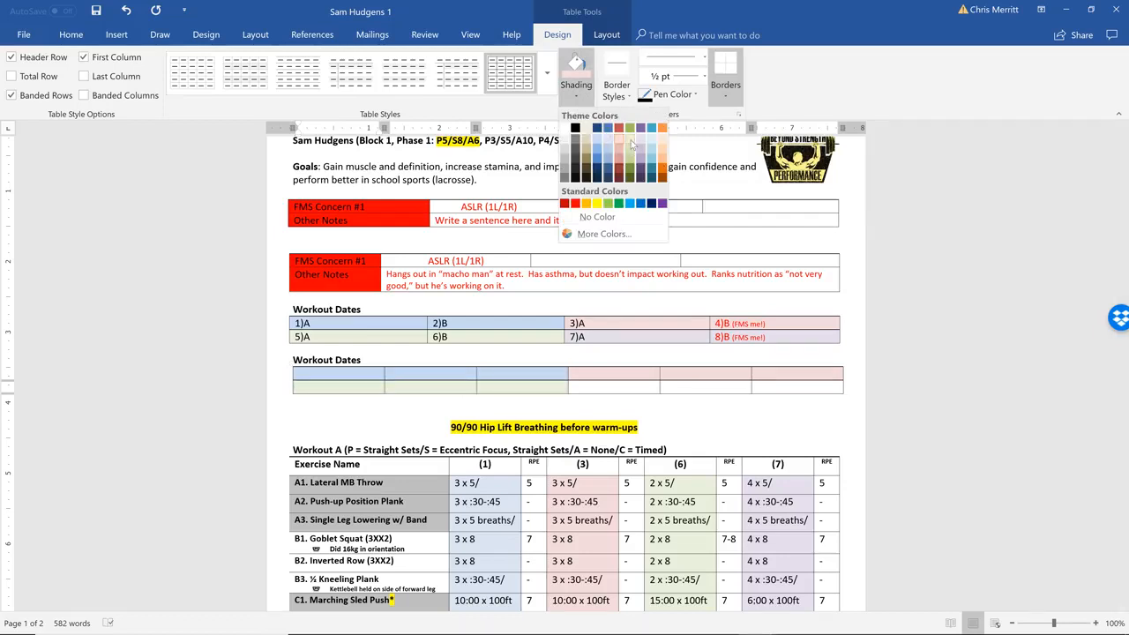
left_click(632, 148)
Shade the last three cells of the new Workout Dates table's bottom row light purple
left_click_drag(606, 389, 767, 389)
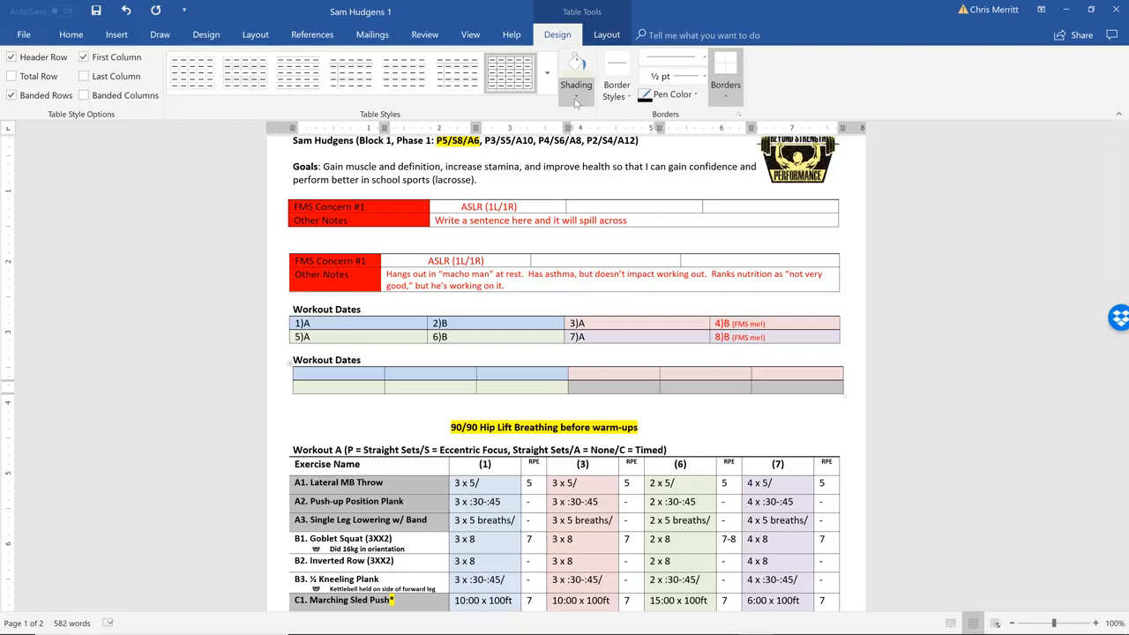
left_click(576, 88)
left_click(642, 139)
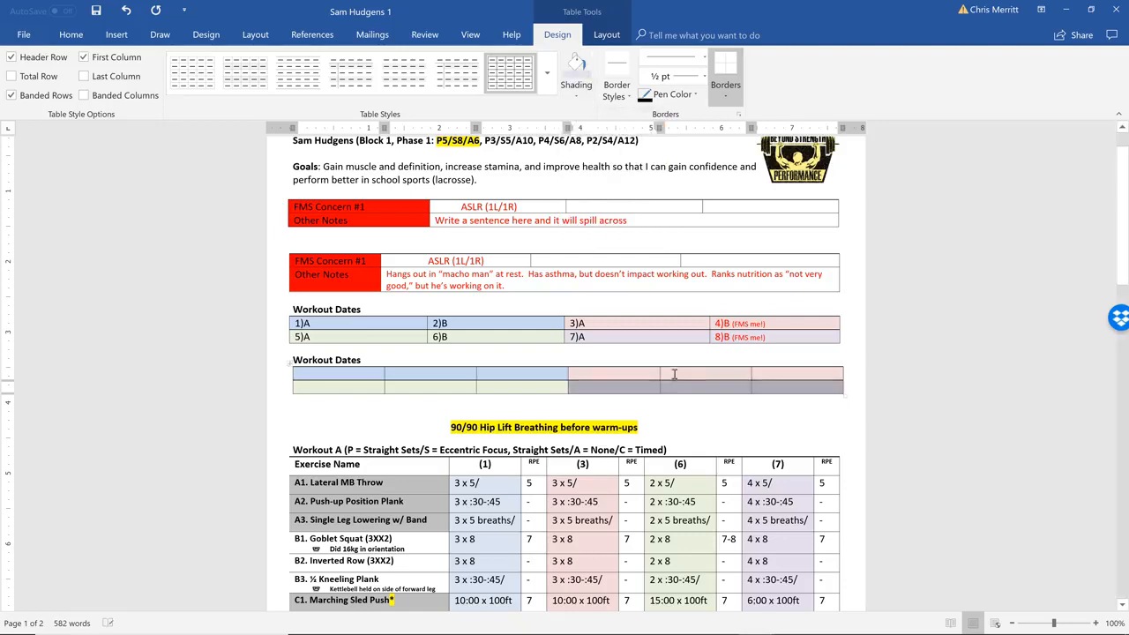
left_click(674, 380)
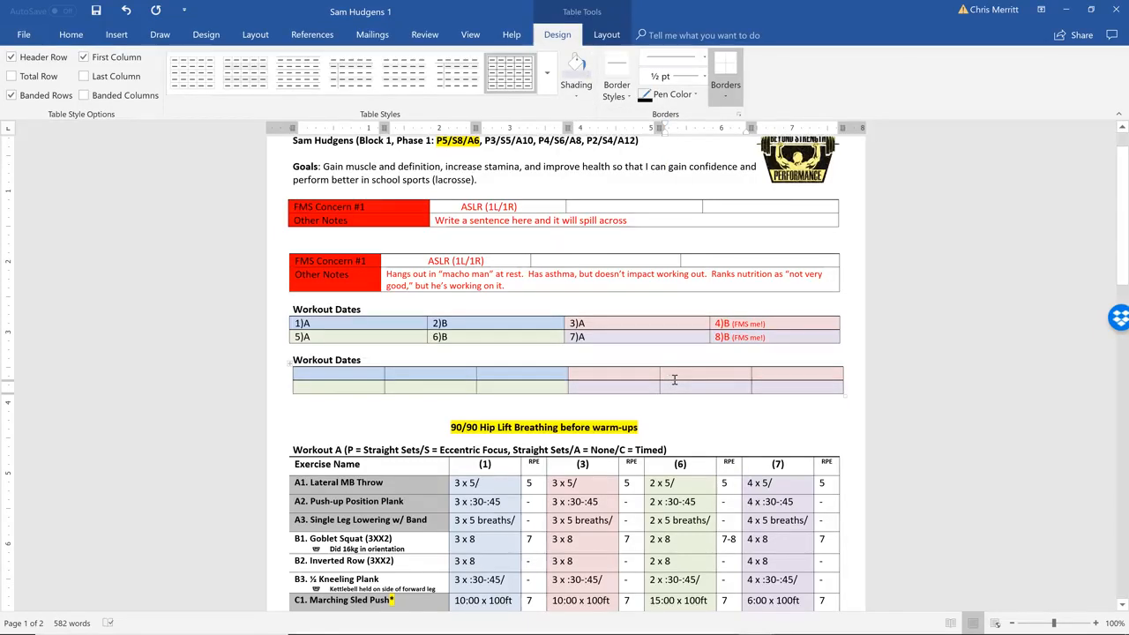
left_click(633, 376)
scroll(633, 374, "down", 1)
scroll(633, 374, "up", 1)
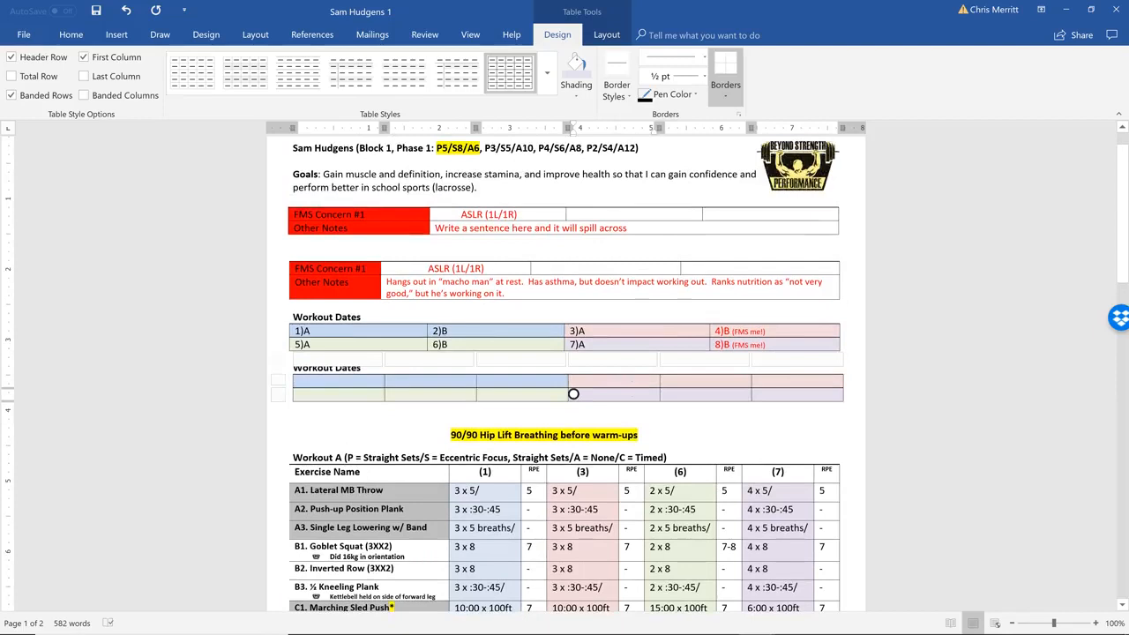
scroll(633, 374, "down", 1)
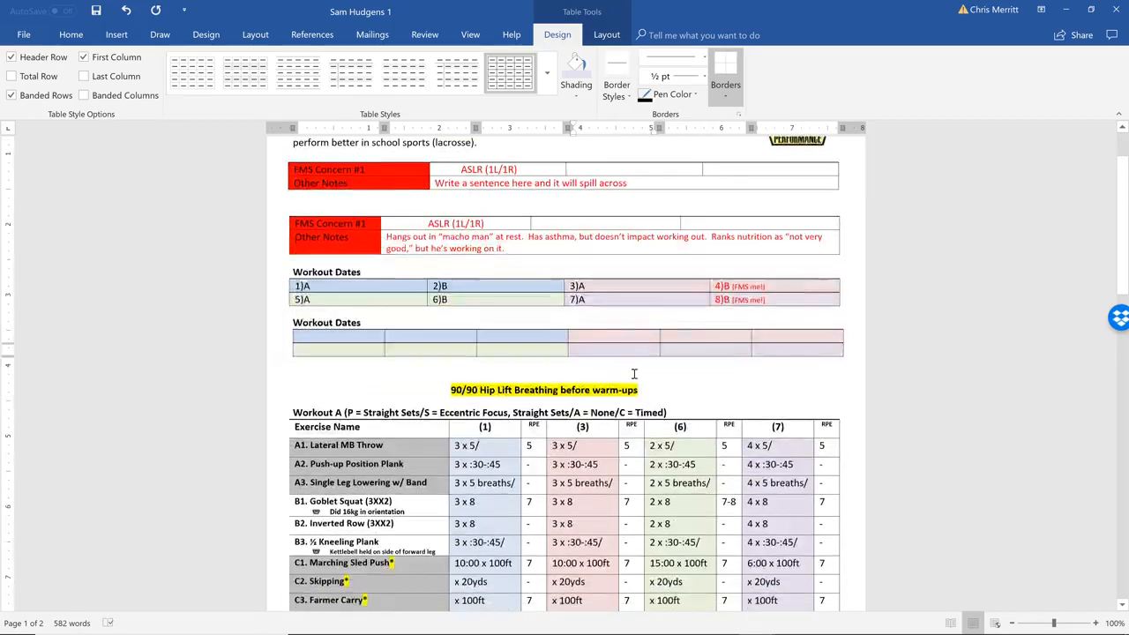
scroll(633, 374, "up", 2)
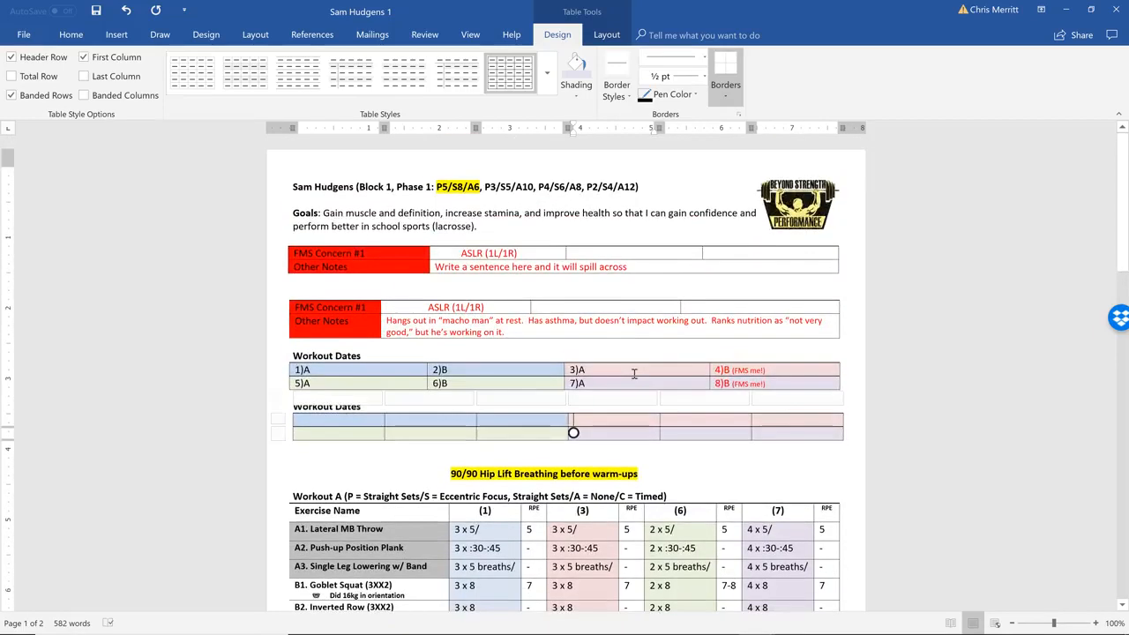
scroll(633, 374, "down", 1)
scroll(633, 374, "up", 1)
scroll(634, 374, "down", 1)
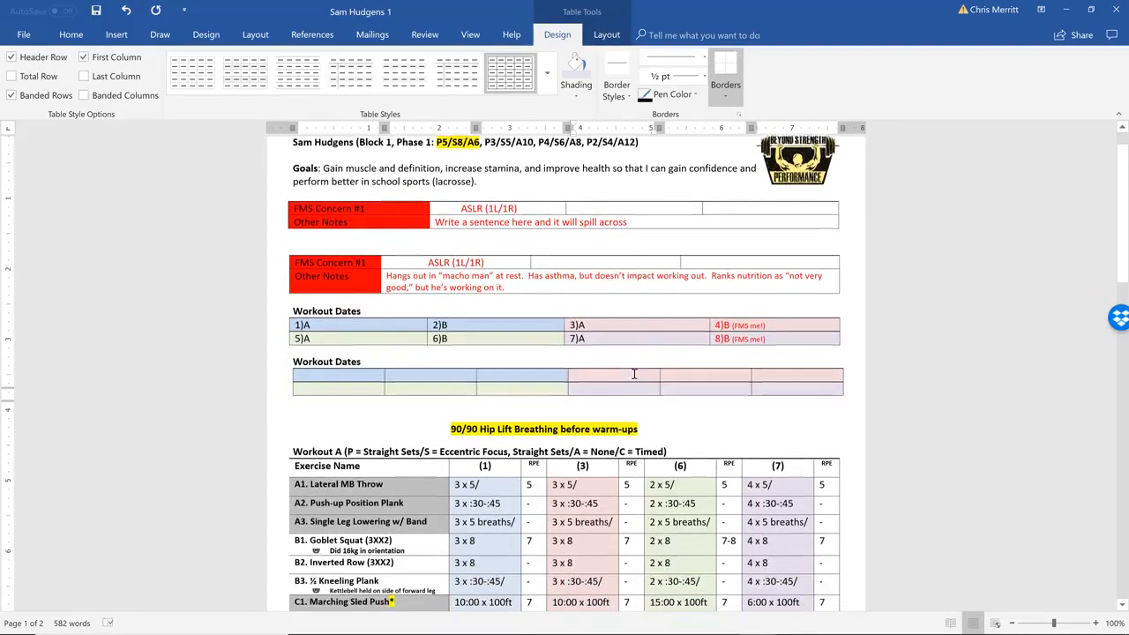
Select the whole new Workout Dates table and remove its bottom and right borders
left_click_drag(820, 381, 343, 369)
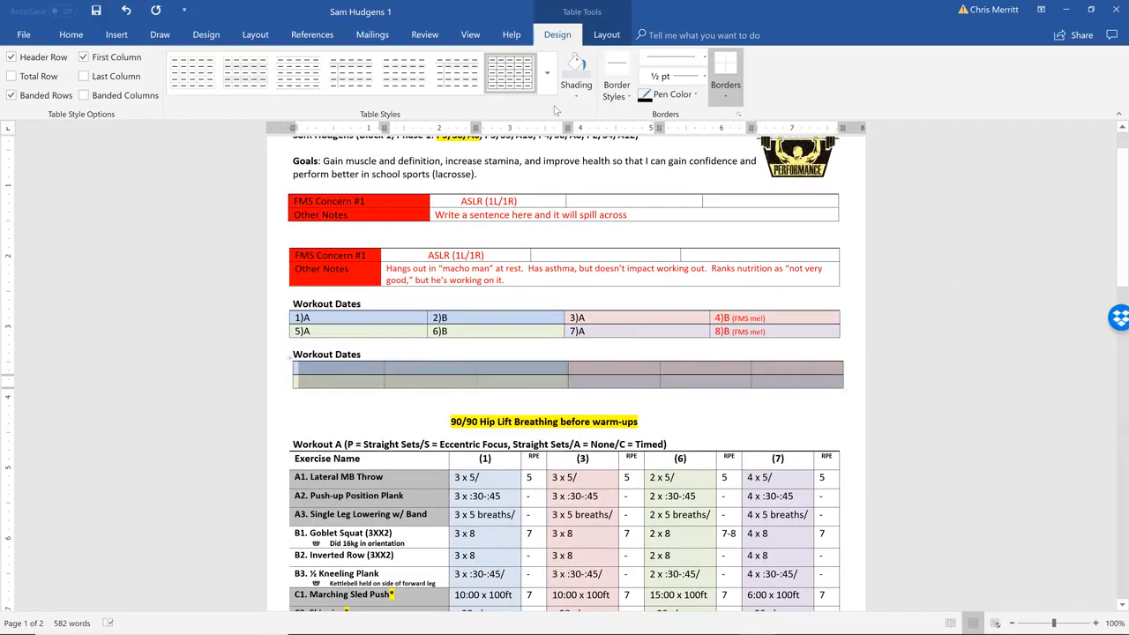
left_click(24, 35)
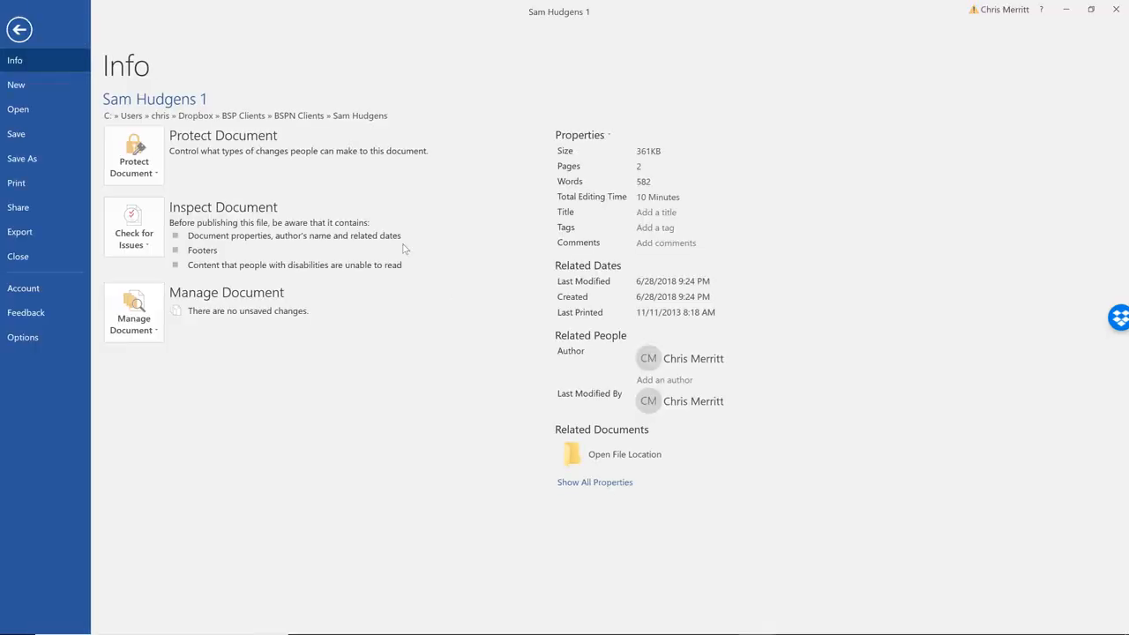
left_click(20, 29)
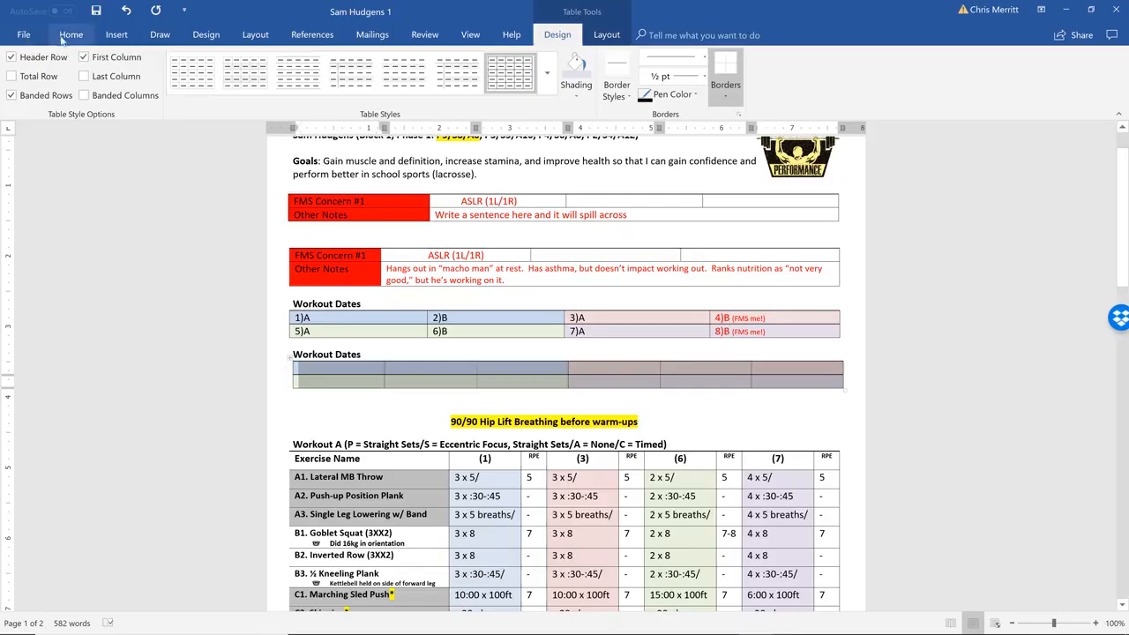
right_click(516, 373)
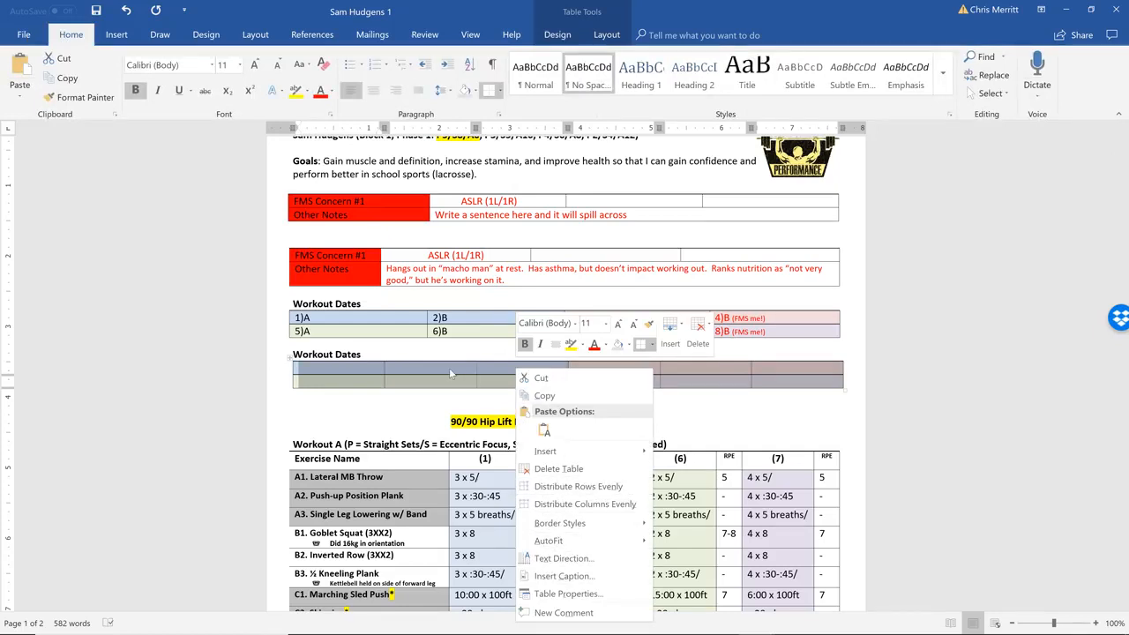
left_click(501, 92)
left_click(501, 91)
left_click(501, 92)
left_click(507, 108)
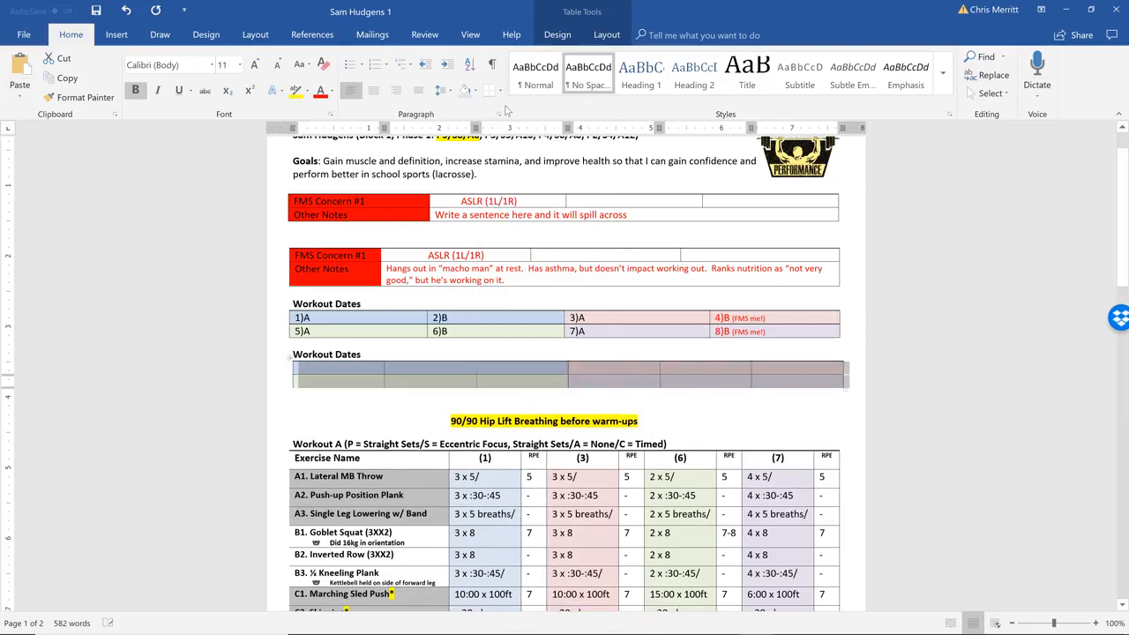
left_click(501, 92)
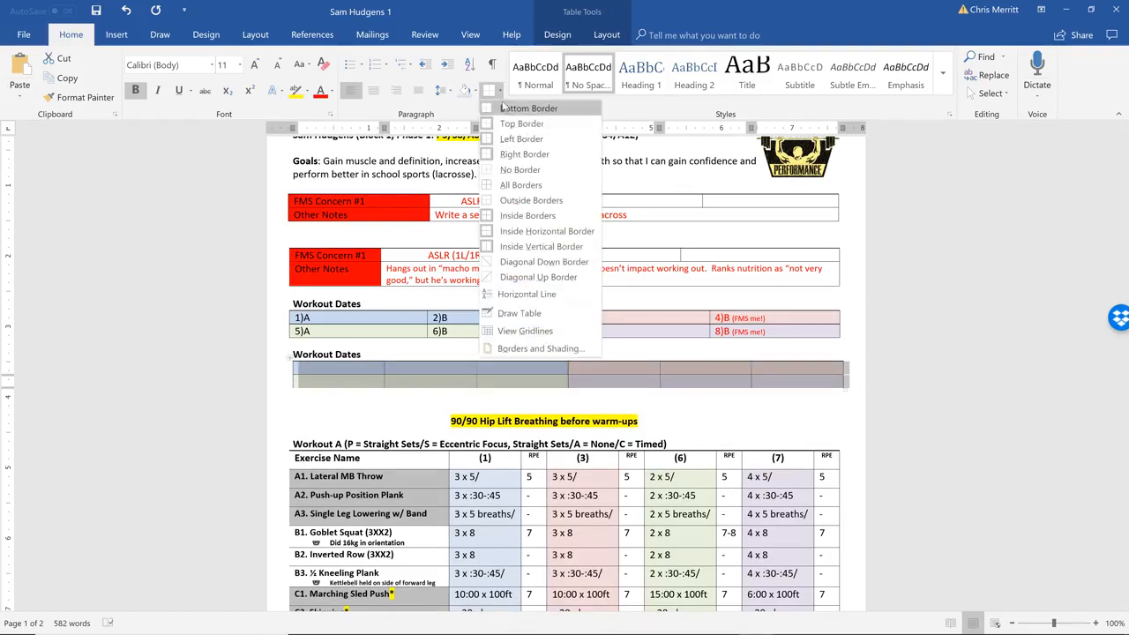
left_click(521, 154)
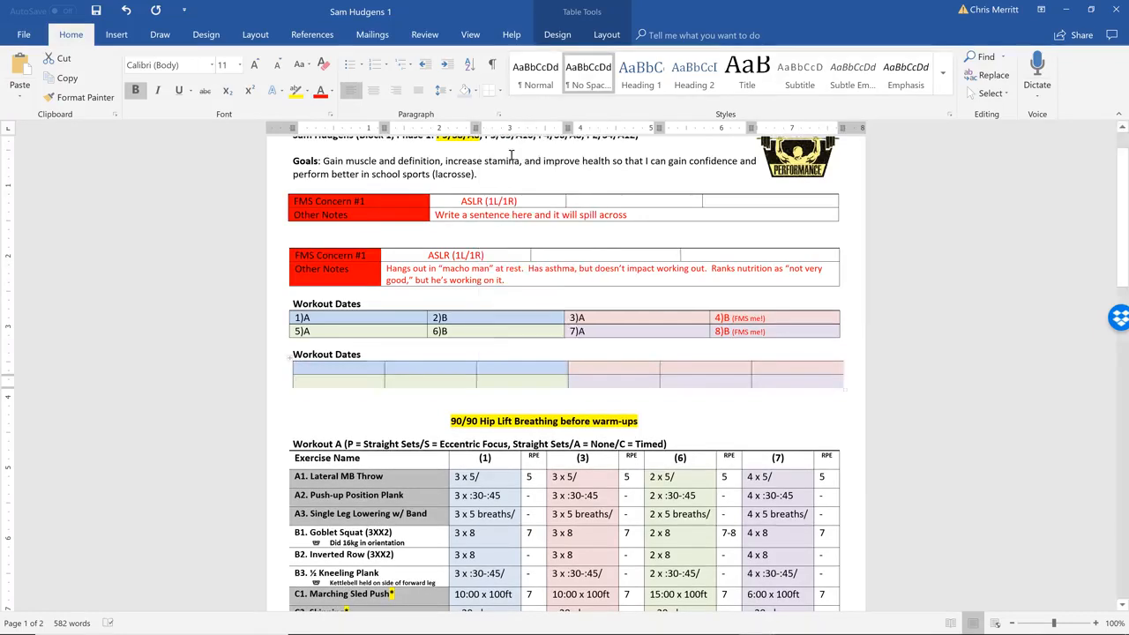
Remove the inside borders from the new Workout Dates table
left_click(501, 92)
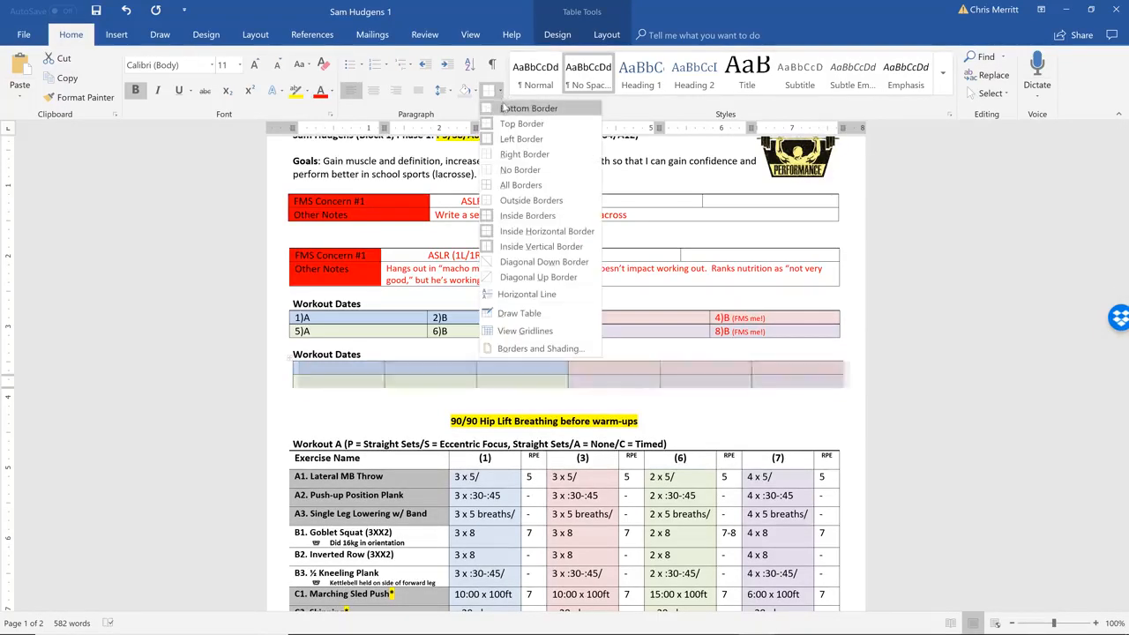
left_click(516, 216)
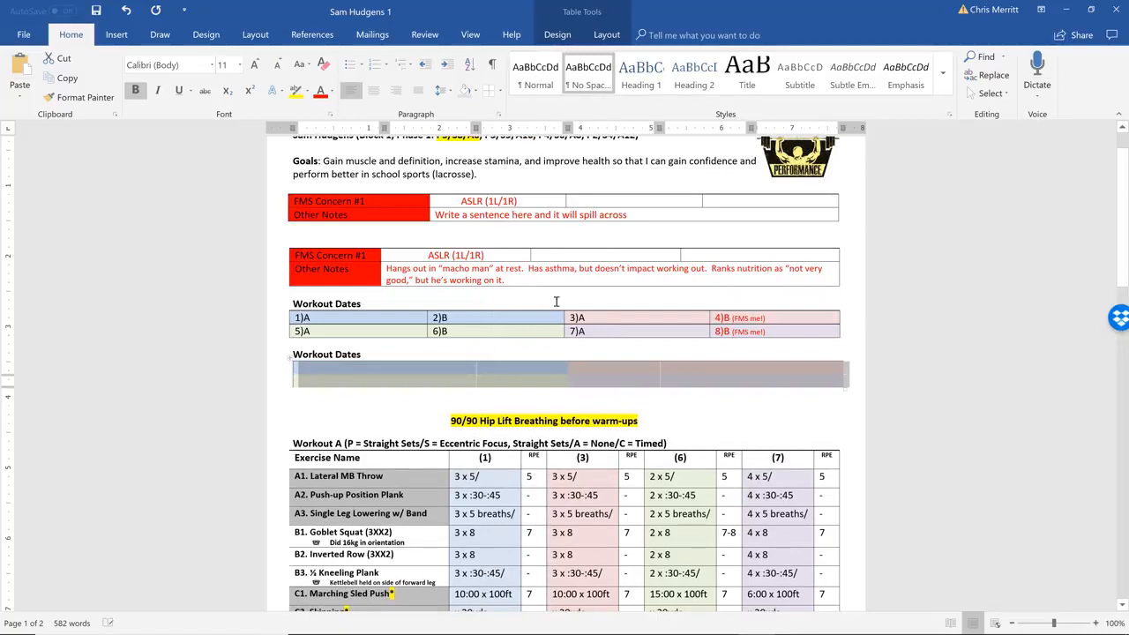
left_click(546, 380)
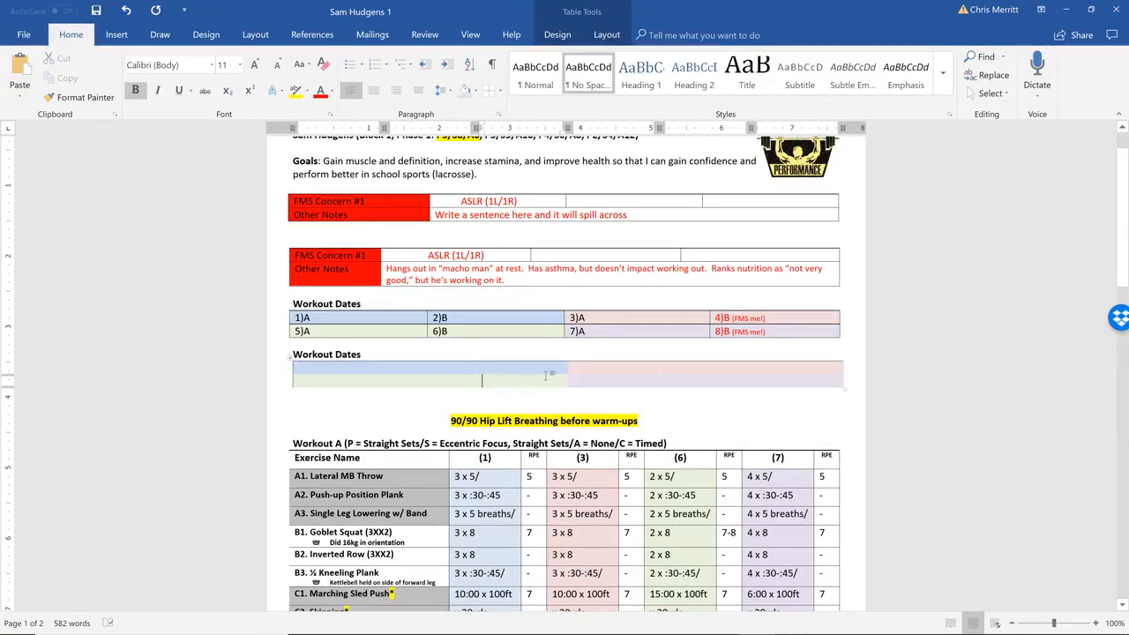
right_click(520, 373)
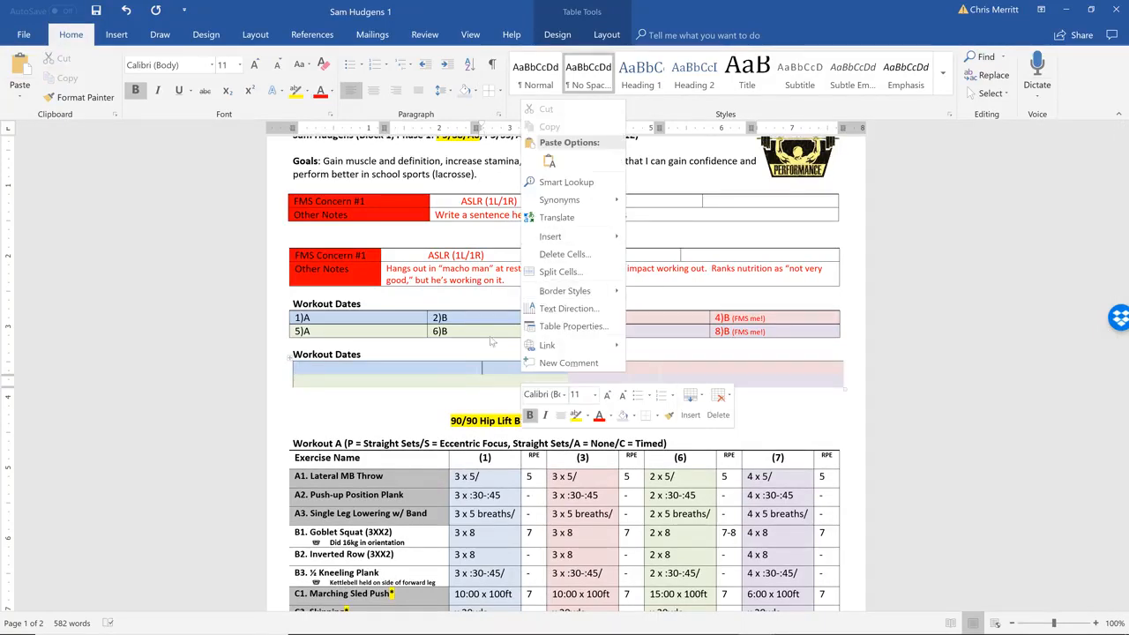
left_click(476, 369)
Reapply the inside, right and bottom borders to the whole new Workout Dates table
left_click_drag(342, 369, 827, 381)
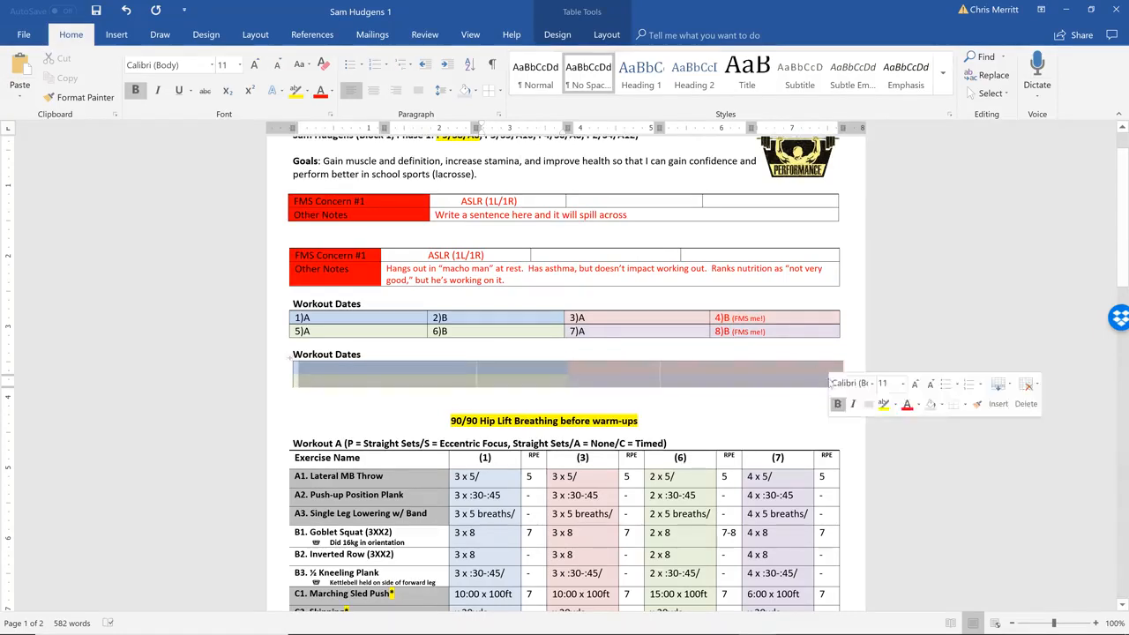
left_click(499, 90)
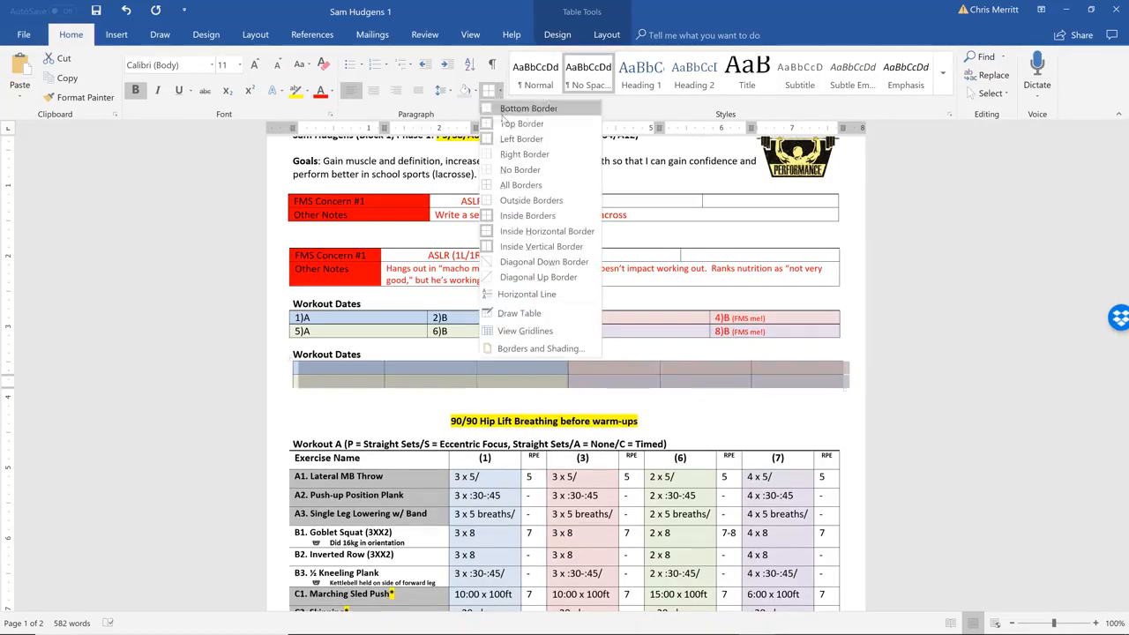
left_click(524, 154)
left_click(500, 91)
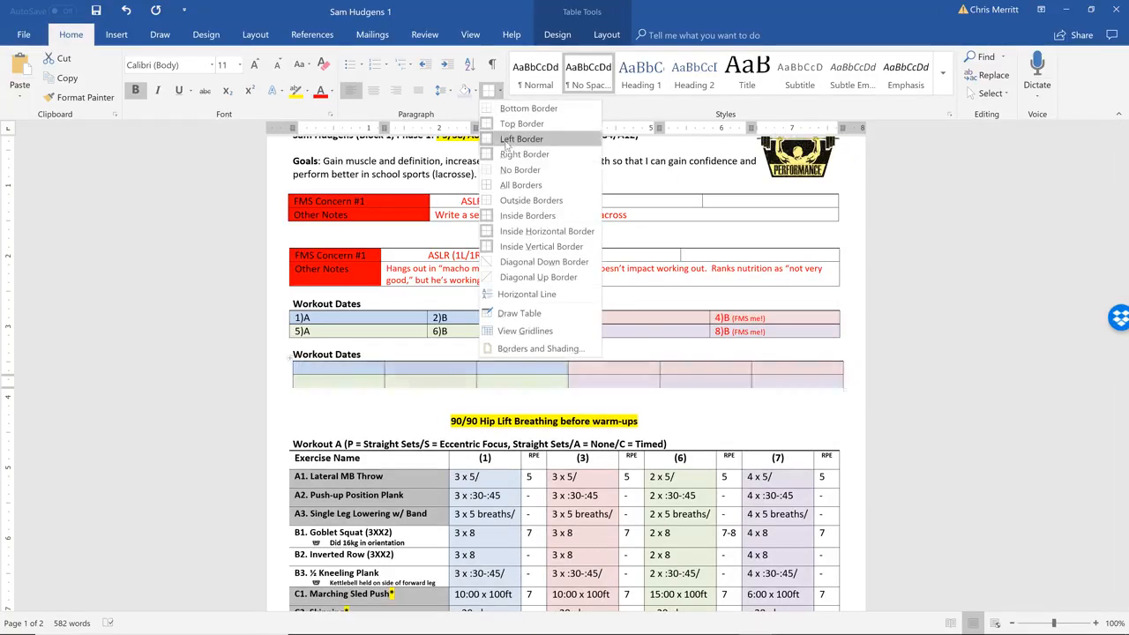
left_click(509, 108)
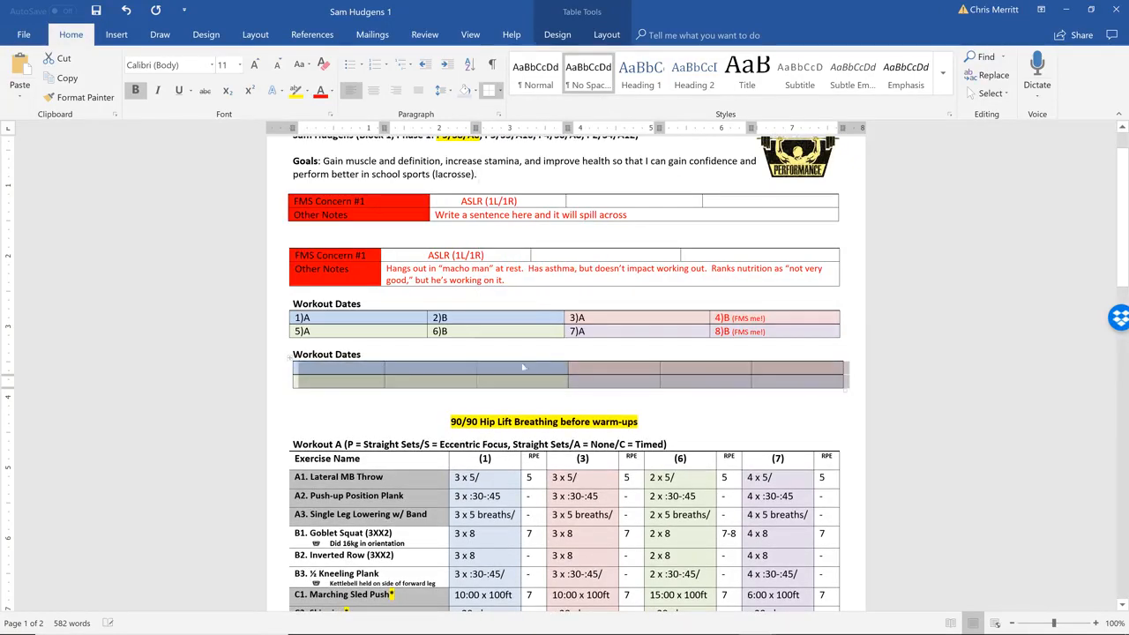
left_click(348, 373)
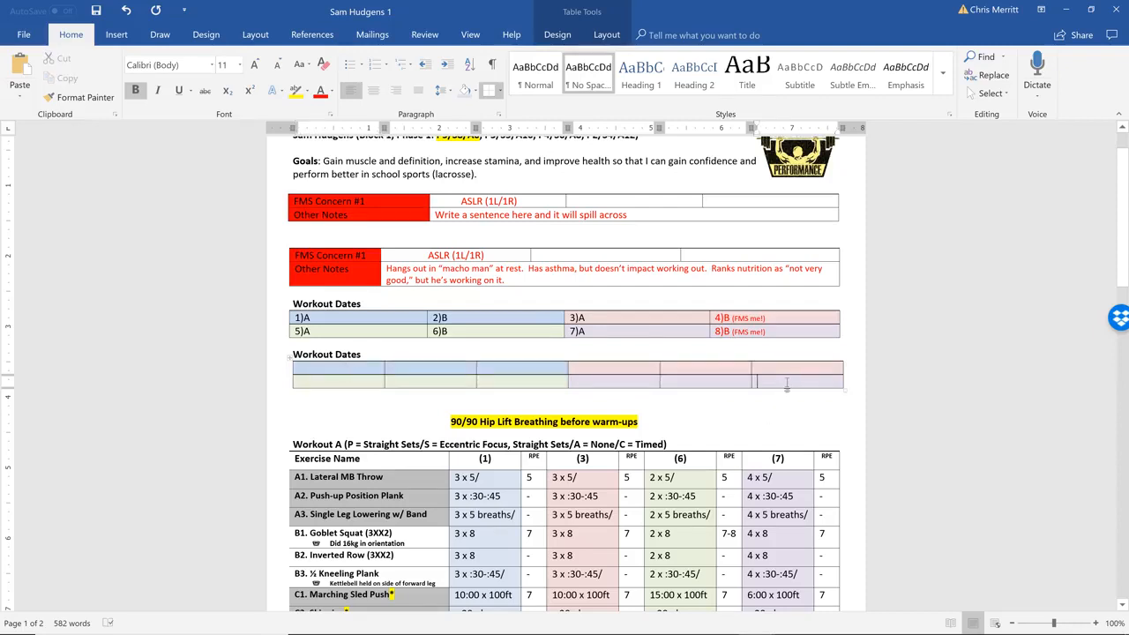
Delete the second Workout Dates heading with its six-column table and the surplus blank lines above the 90/90 Hip Lift line
scroll(787, 385, "down", 2)
left_click_drag(812, 314, 291, 283)
key("BackSpace")
key("BackSpace")
key("BackSpace")
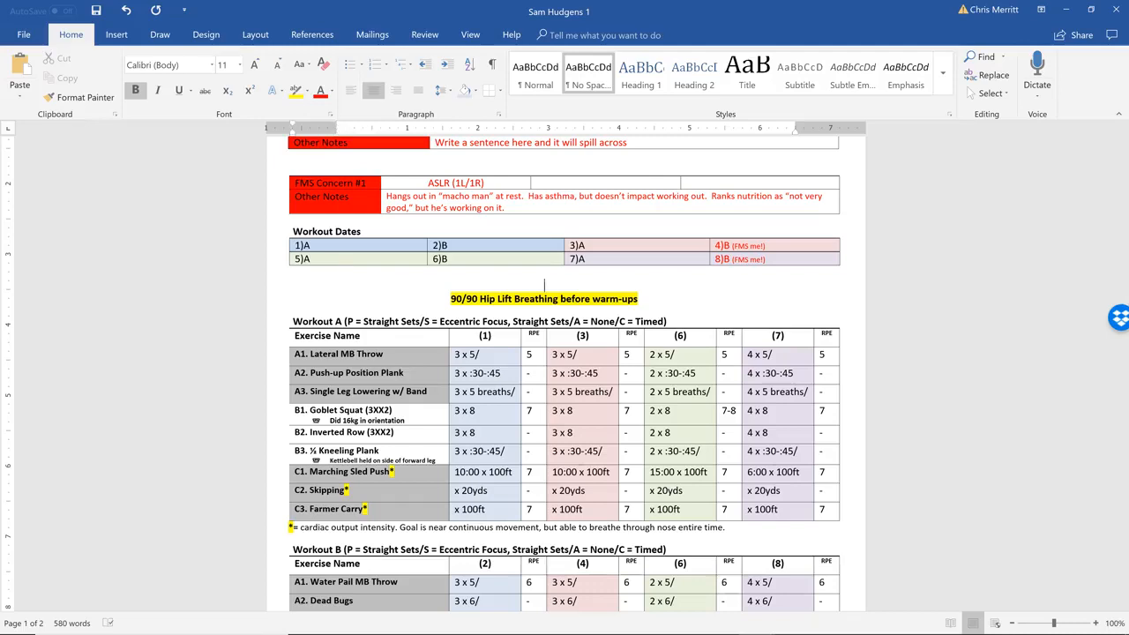
key("BackSpace")
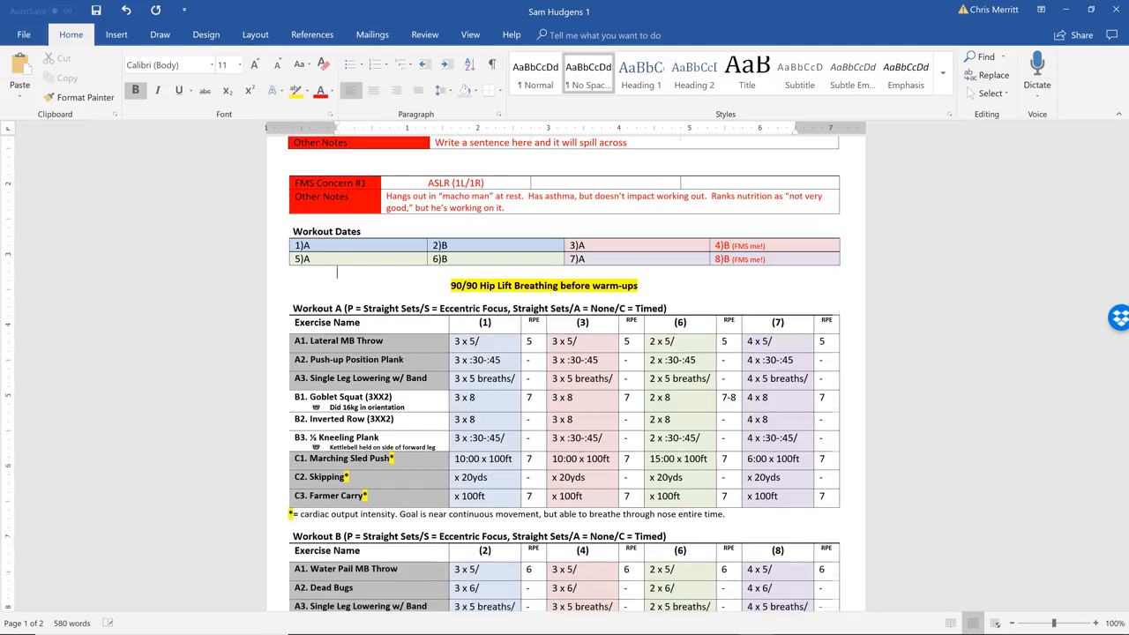
Insert three blank lines between the Workout A heading and its exercise table
scroll(337, 273, "down", 3)
left_click(343, 226)
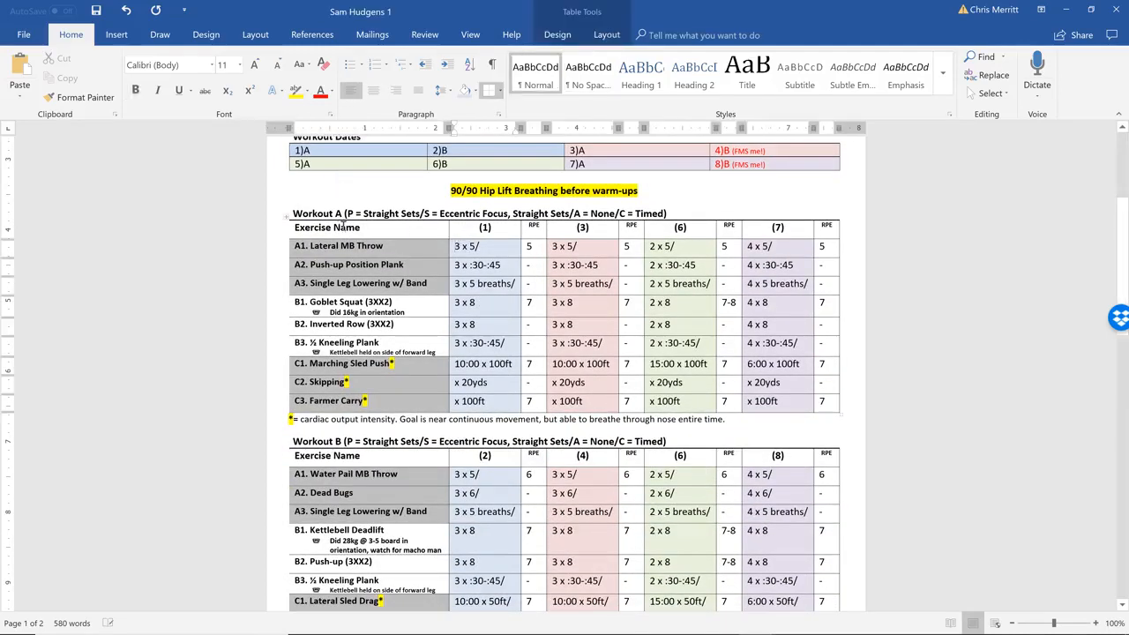
left_click(668, 213)
key("Return")
key("Return")
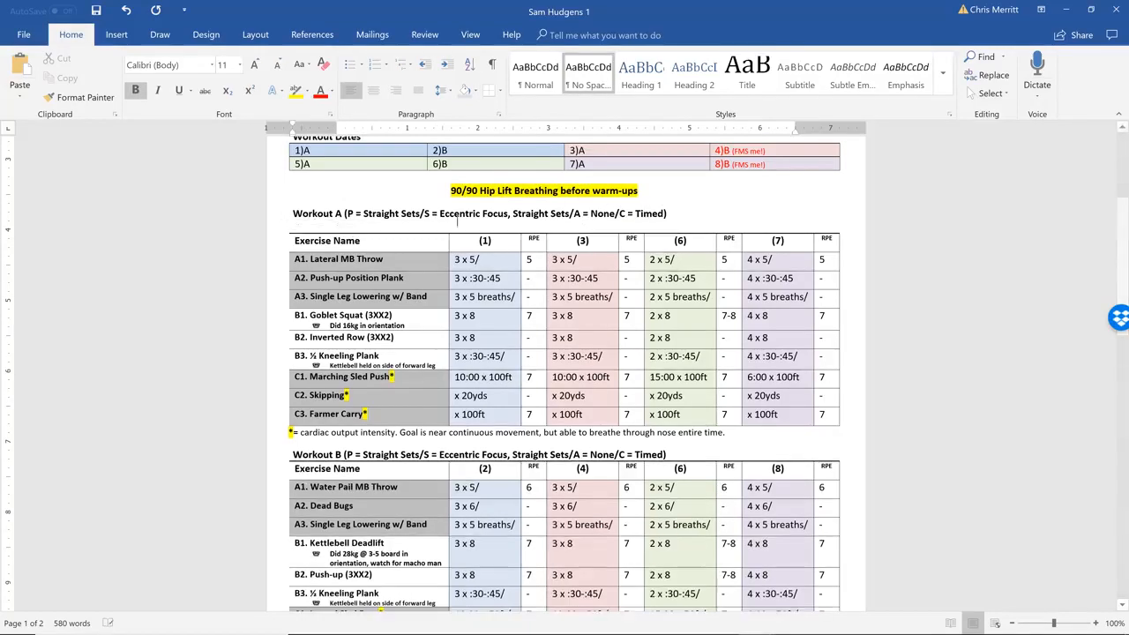
key("Return")
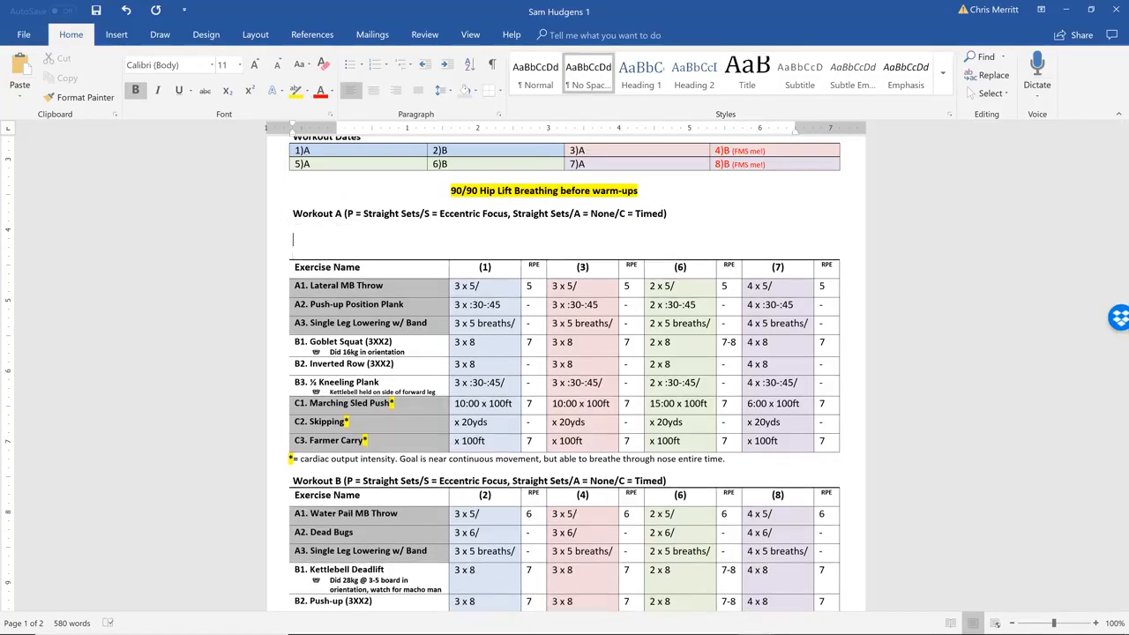
Count the columns in the header row of the Workout A exercise table
left_click(405, 267)
left_click(533, 272)
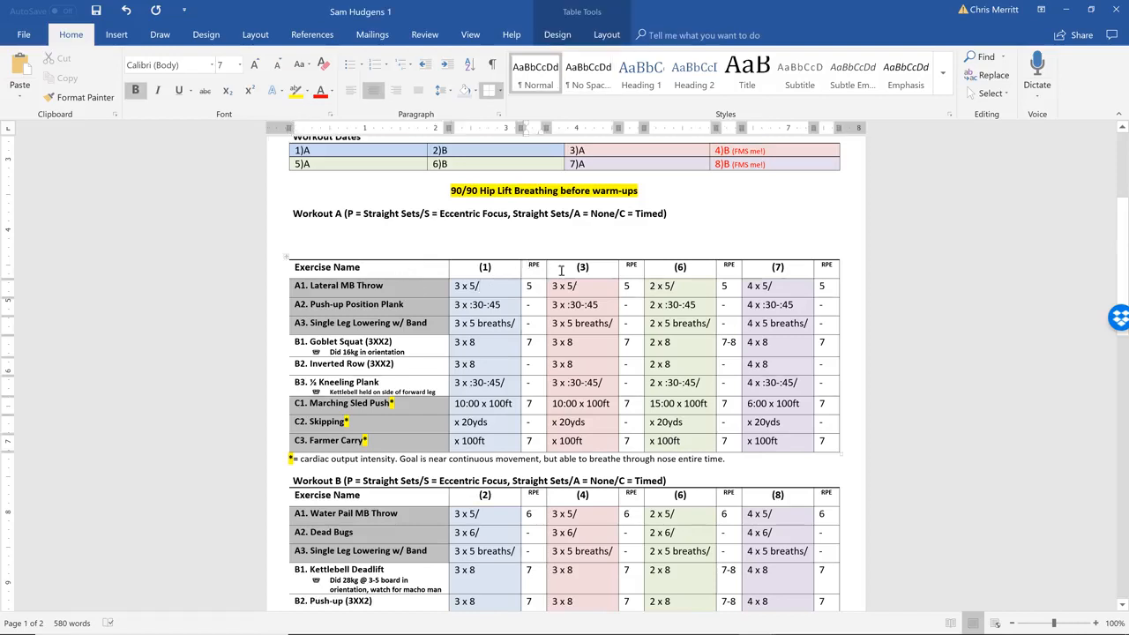
left_click(632, 269)
left_click(729, 266)
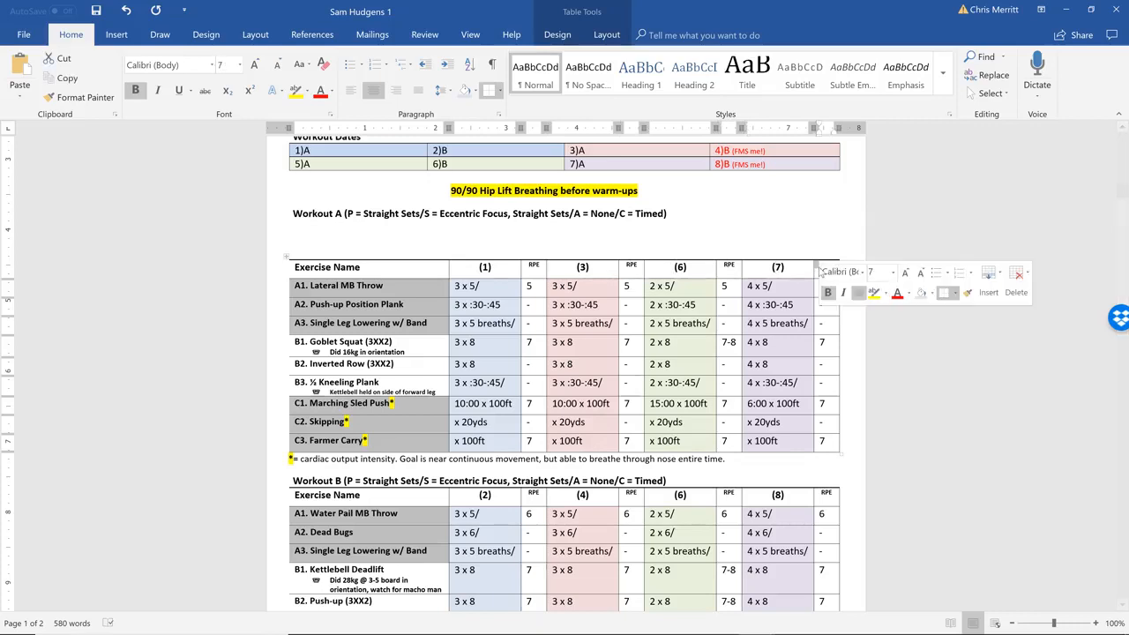
Insert a table of nine columns and eight rows on the blank lines below the Workout A heading
left_click(641, 246)
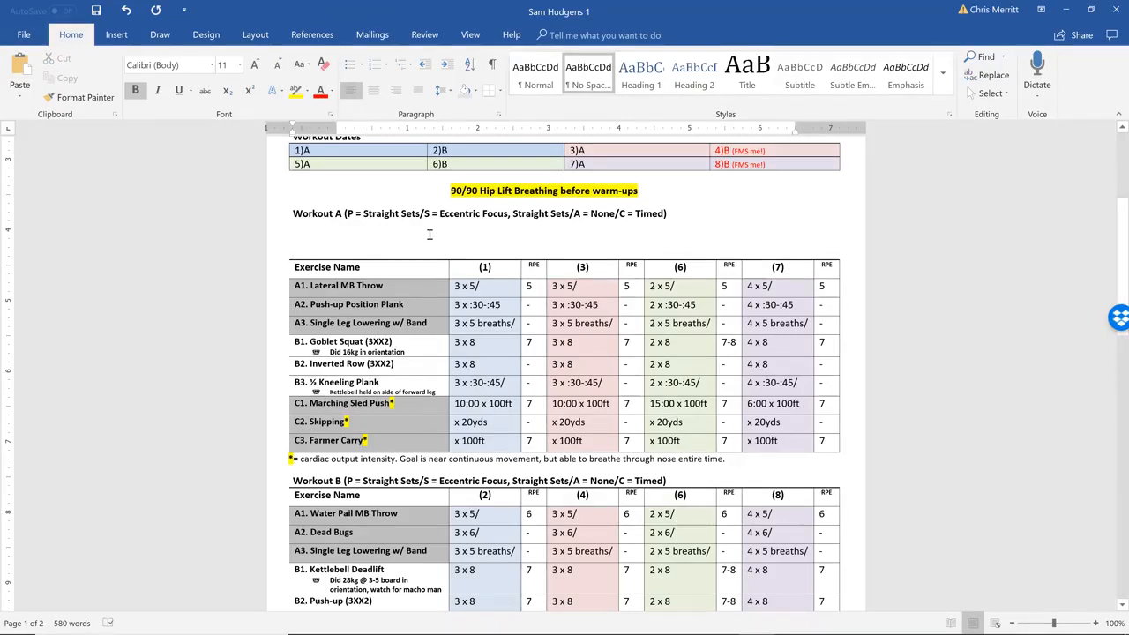
left_click(301, 236)
right_click(301, 237)
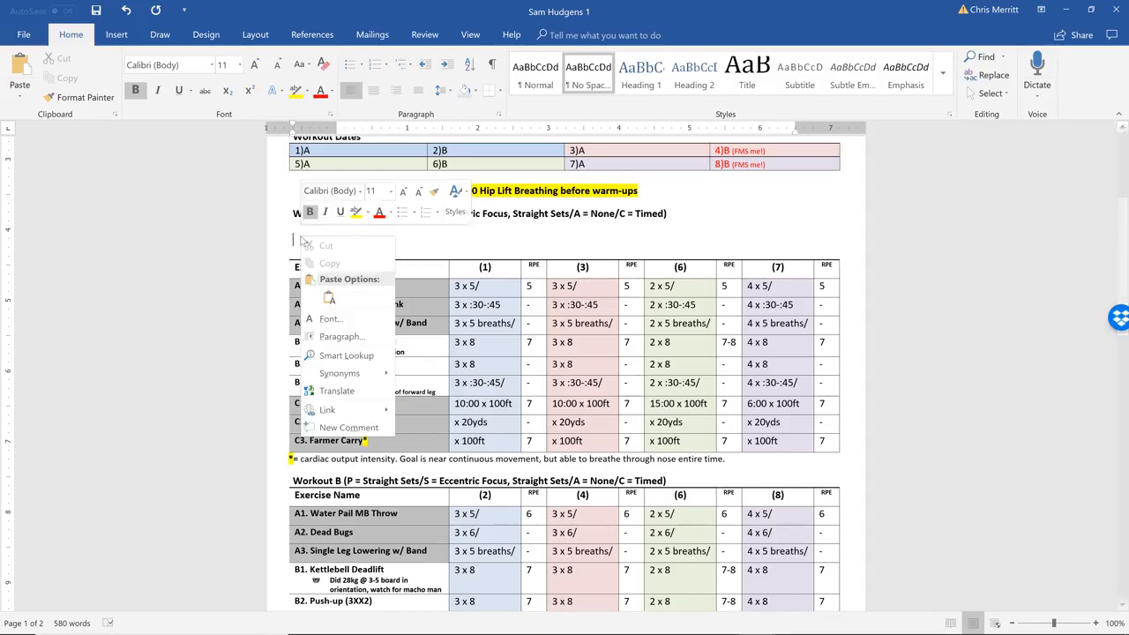
left_click(294, 233)
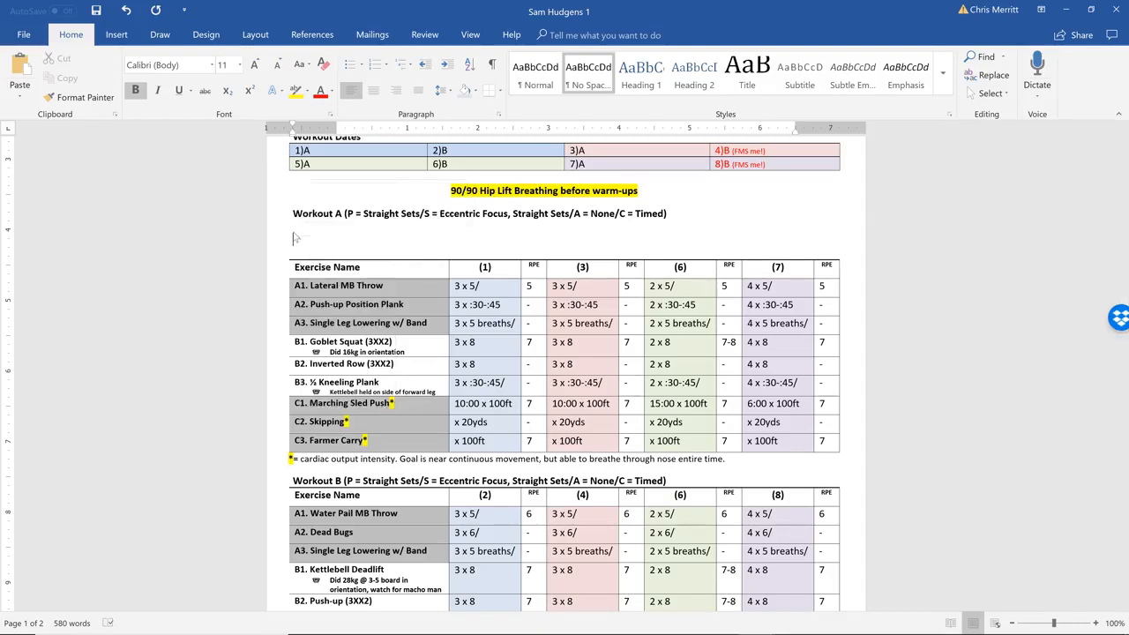
left_click(117, 34)
left_click(104, 100)
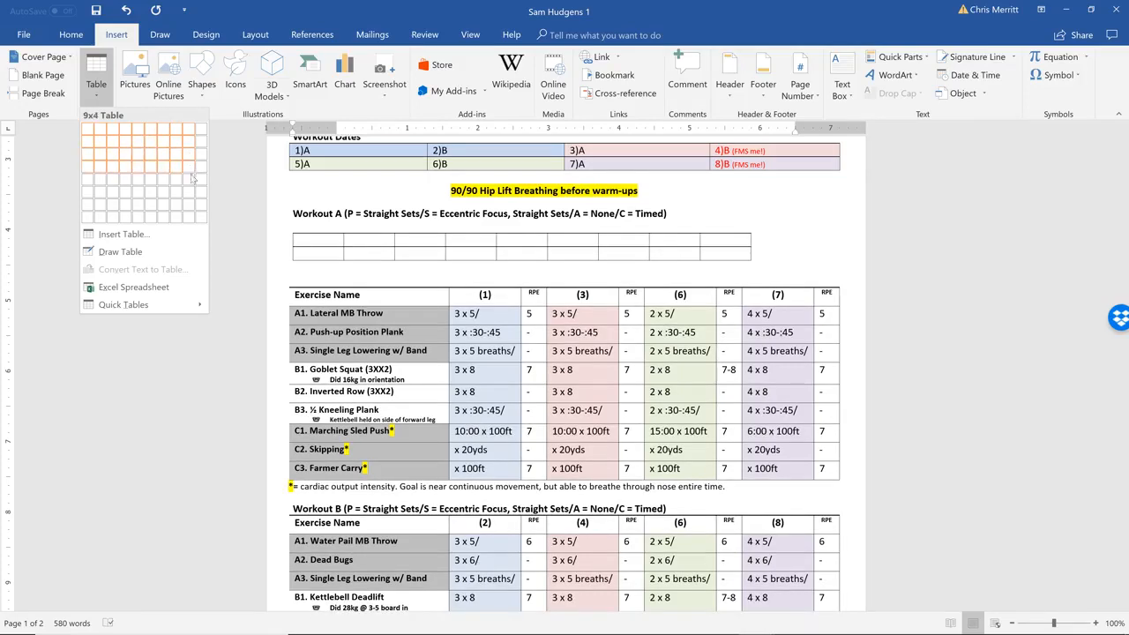
left_click(189, 224)
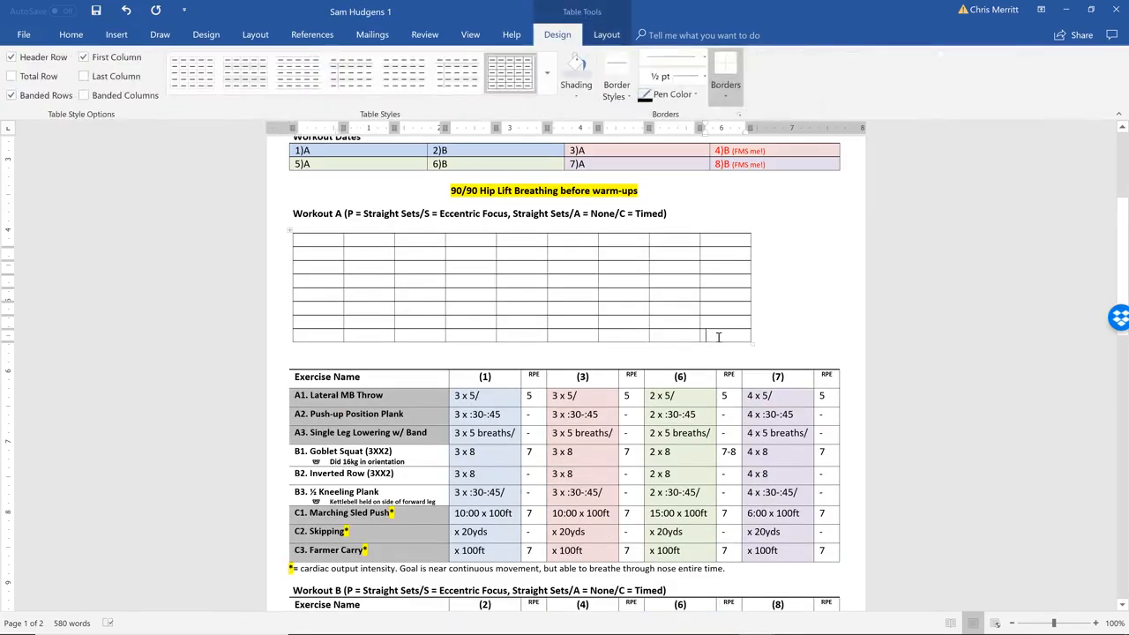
Add two more rows at the end of the new Workout A table
left_click(719, 337)
key("Tab")
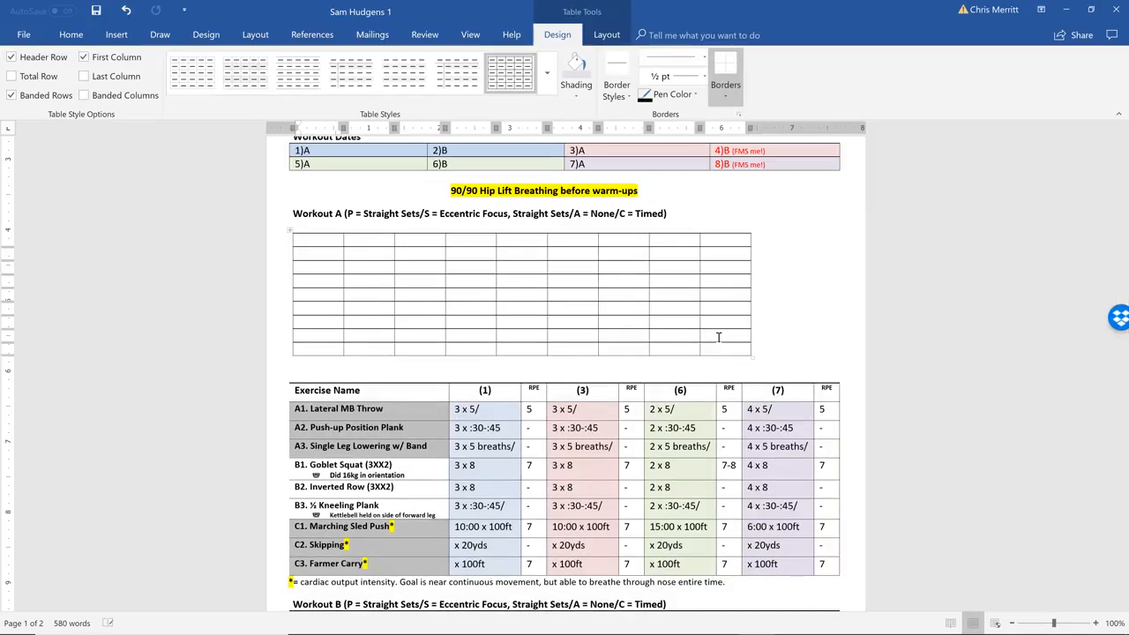
key("Tab")
key("Tab")
key("Tab")
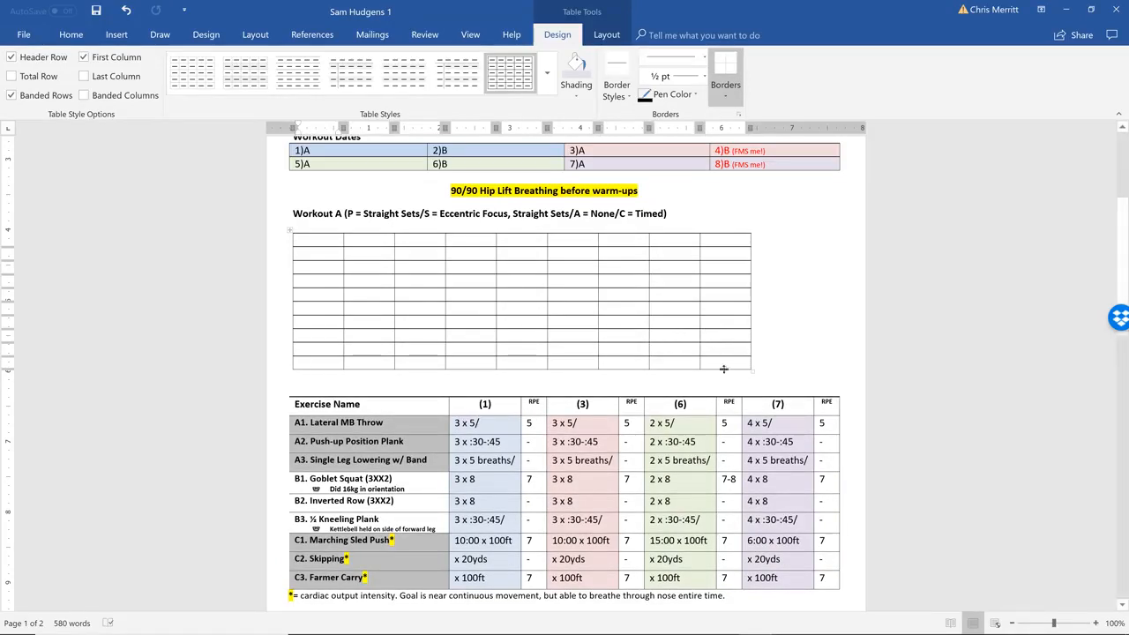
Set the new Workout A table's preferred width to 7.8 inches
right_click(735, 362)
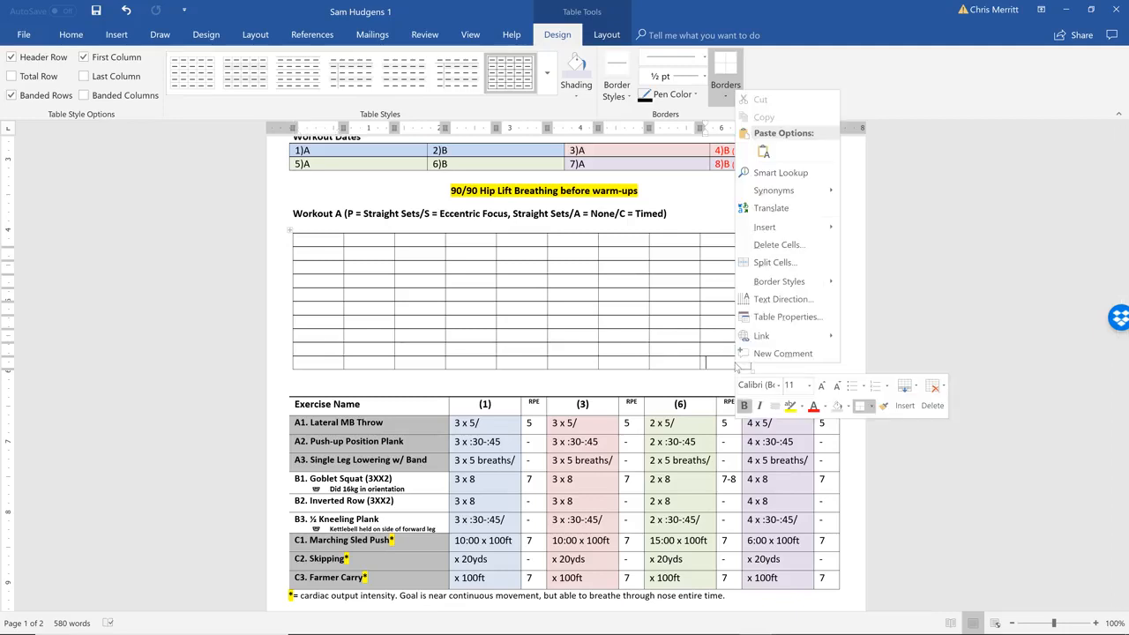
left_click(758, 308)
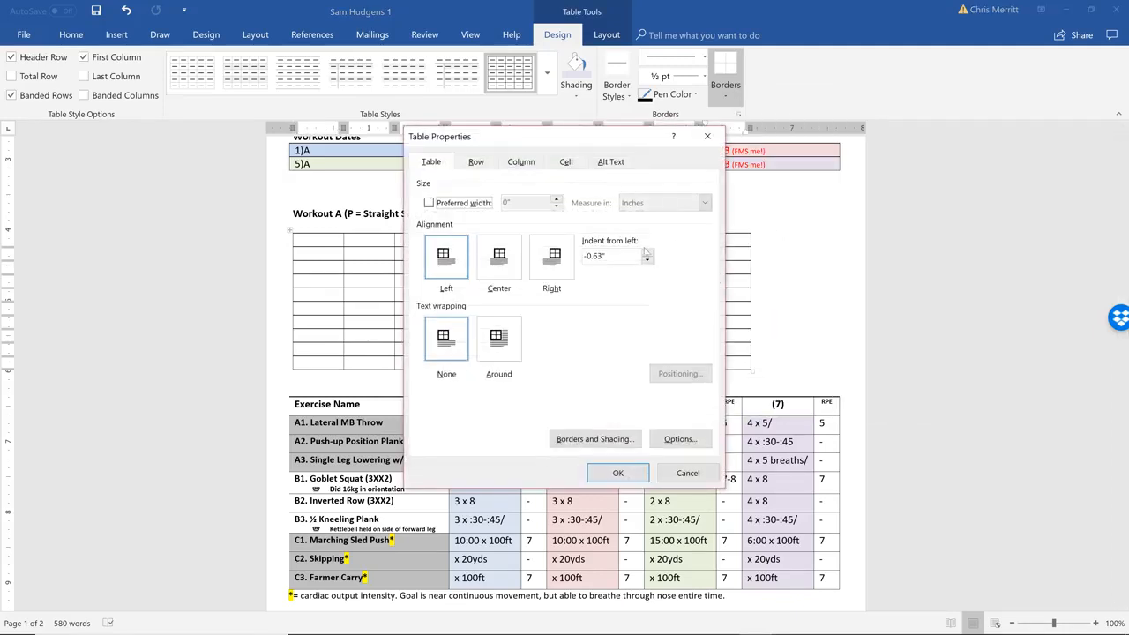
left_click(429, 203)
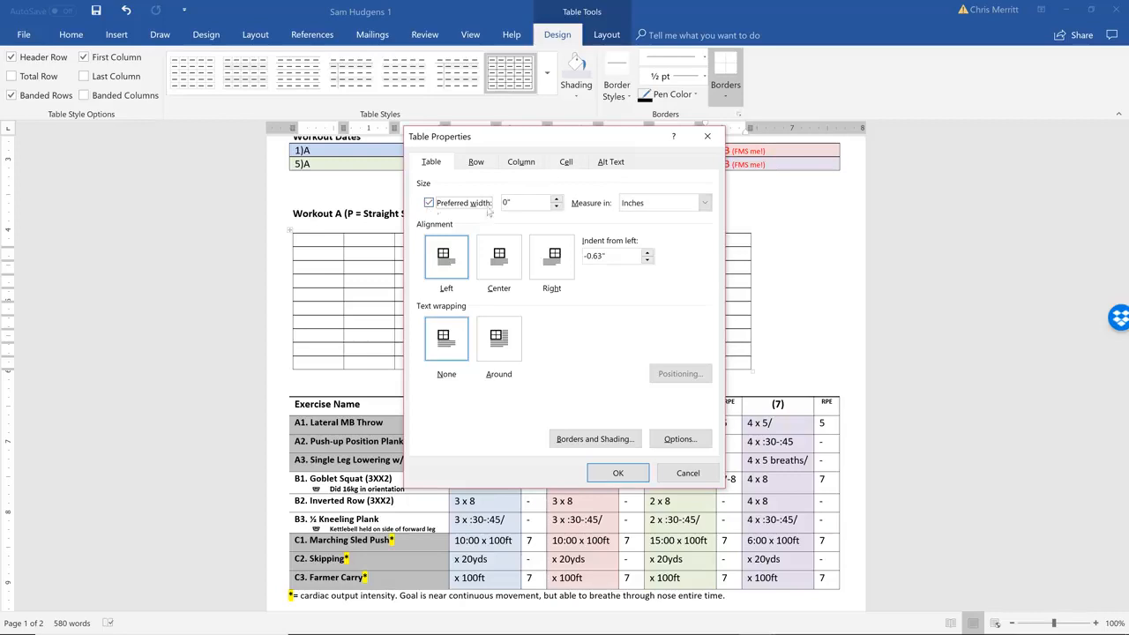
left_click(557, 199)
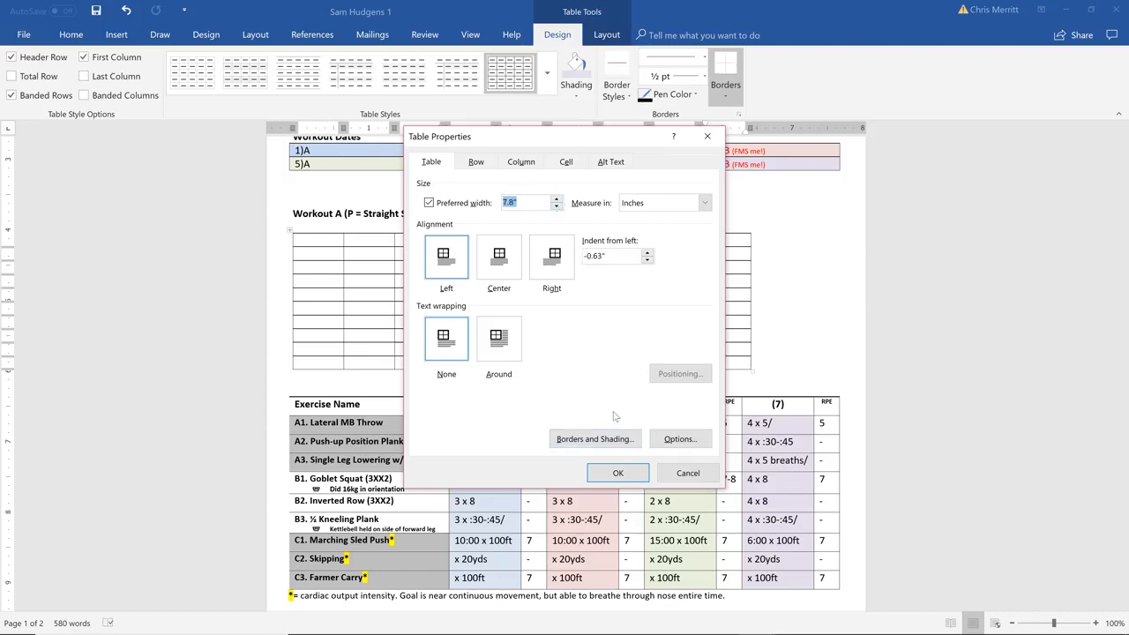
left_click(618, 472)
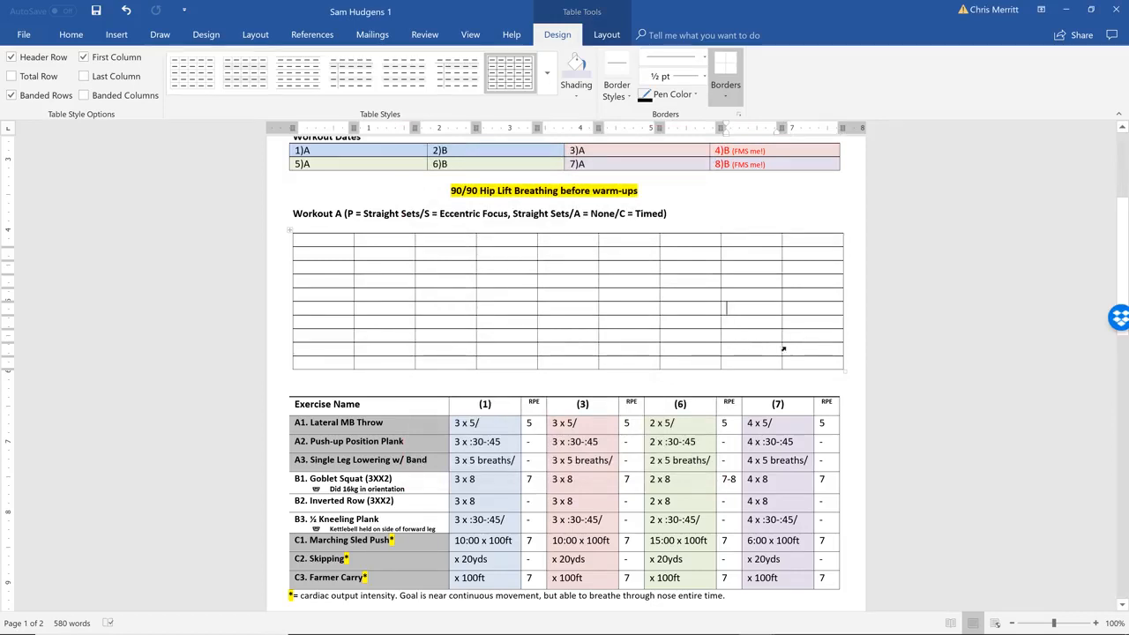
Resize the new table's columns to match the existing exercise table: a wide first column followed by four pairs of medium and narrow columns
left_click_drag(781, 346, 813, 349)
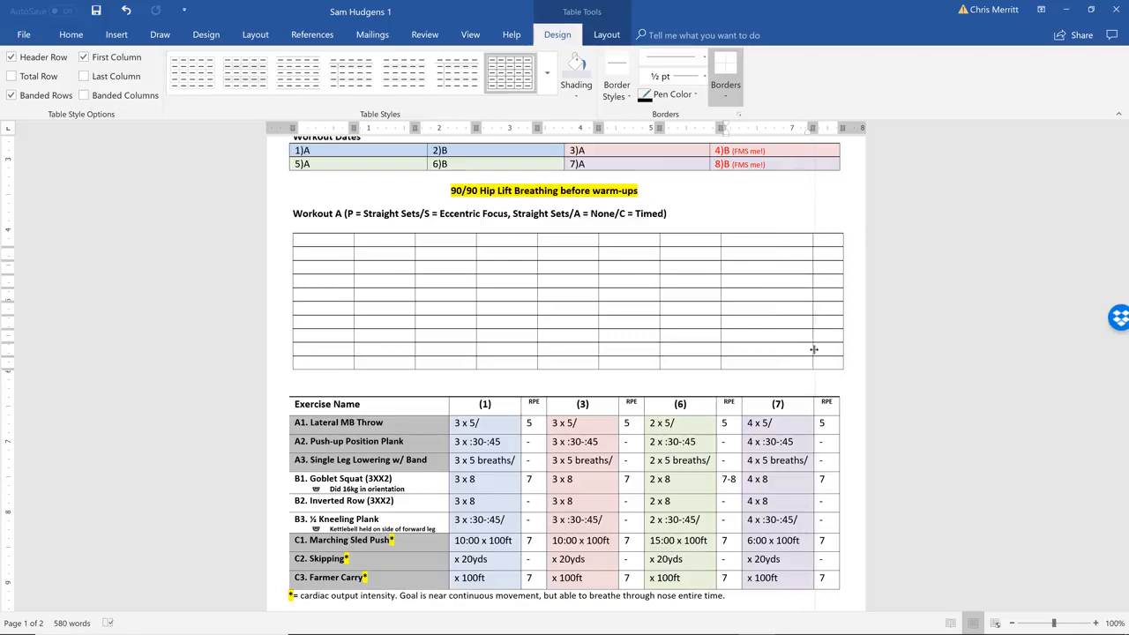
left_click_drag(721, 351, 743, 351)
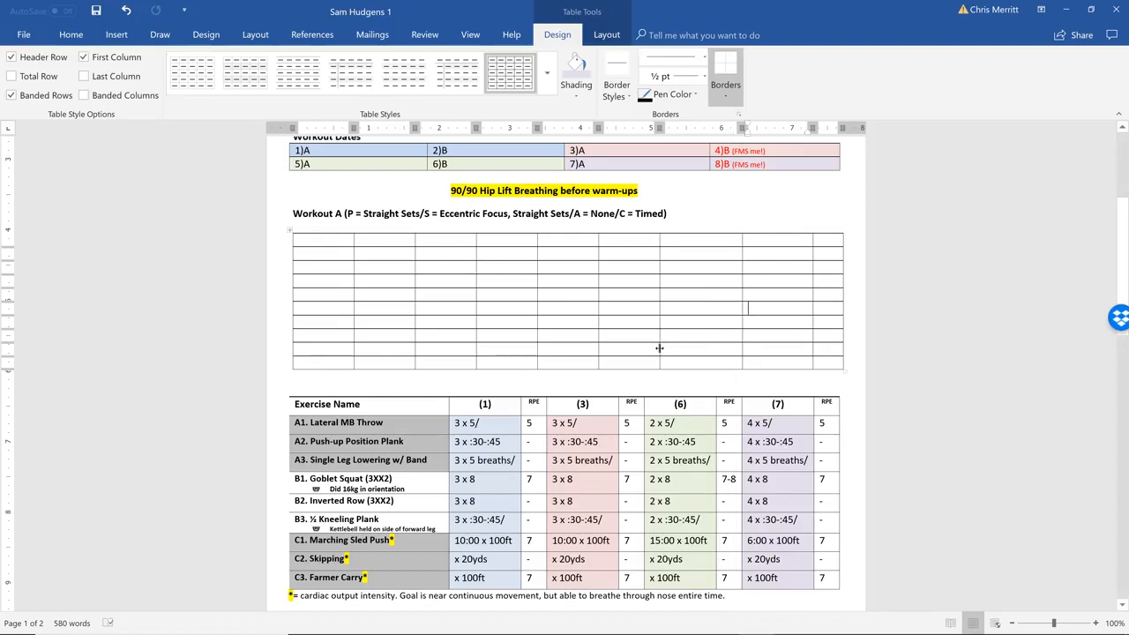
left_click_drag(660, 349, 715, 353)
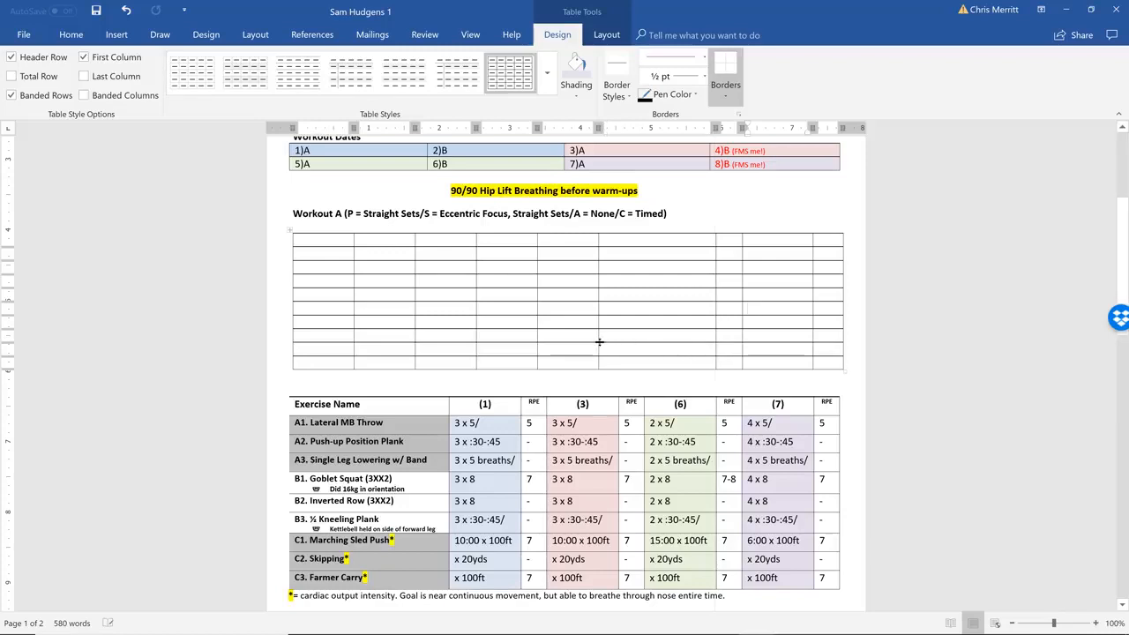
left_click_drag(597, 335, 644, 340)
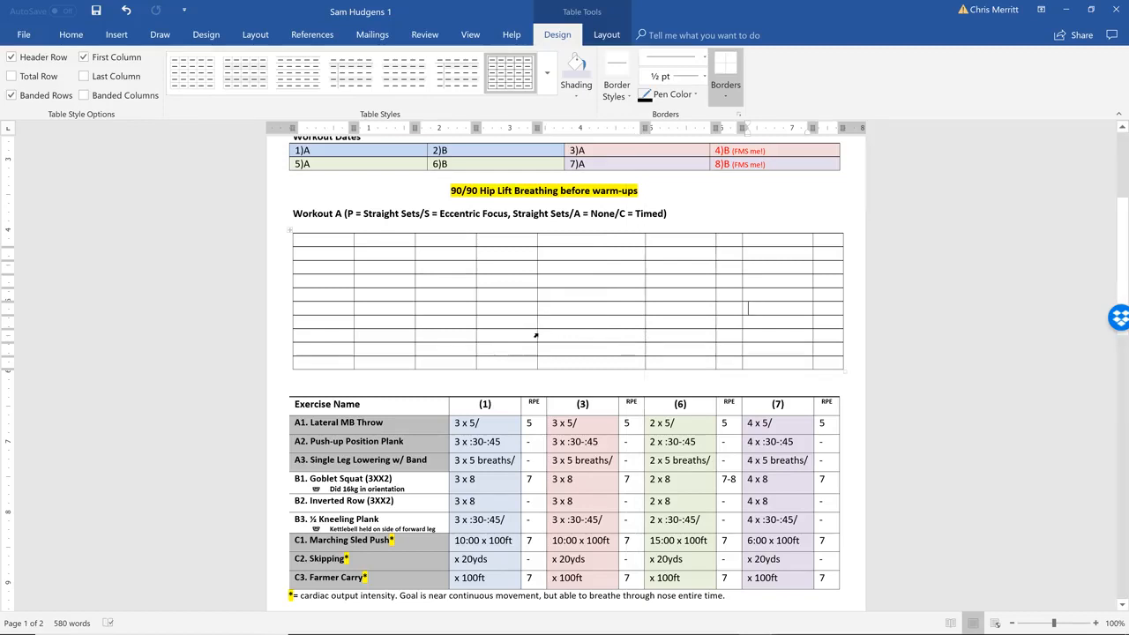
left_click_drag(538, 334, 619, 340)
left_click_drag(475, 336, 547, 345)
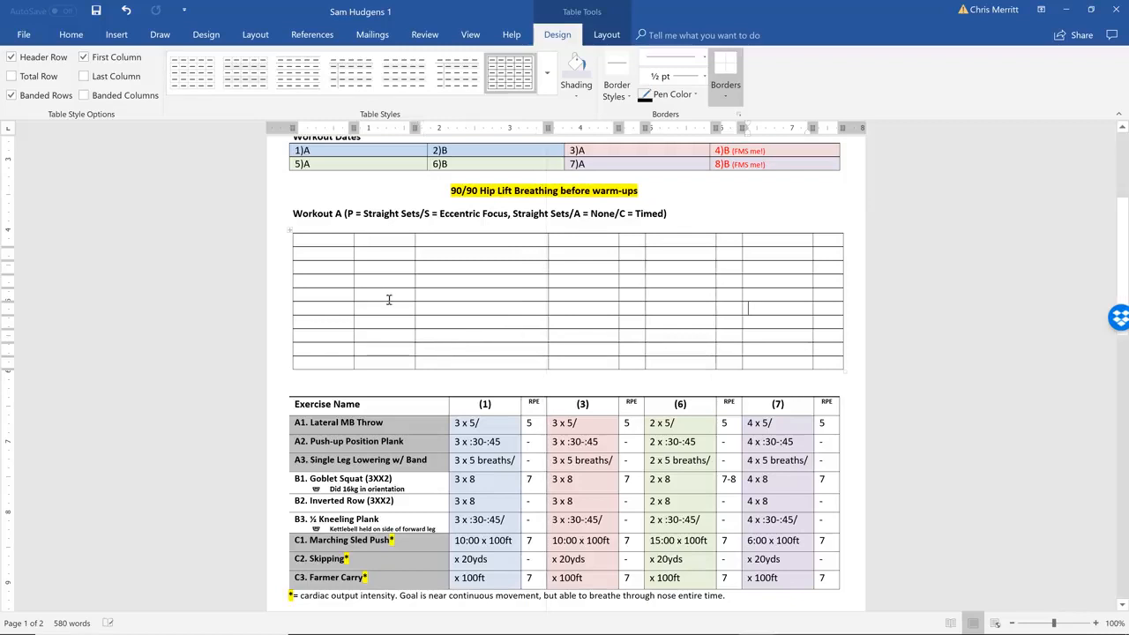
left_click_drag(414, 336, 523, 345)
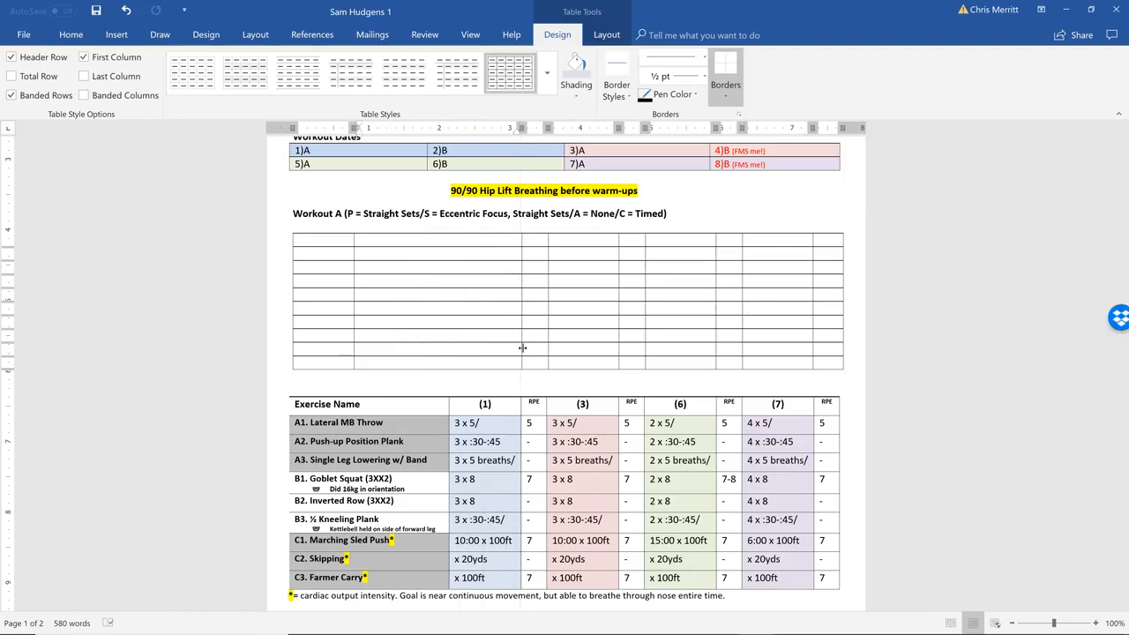
left_click_drag(378, 341, 450, 347)
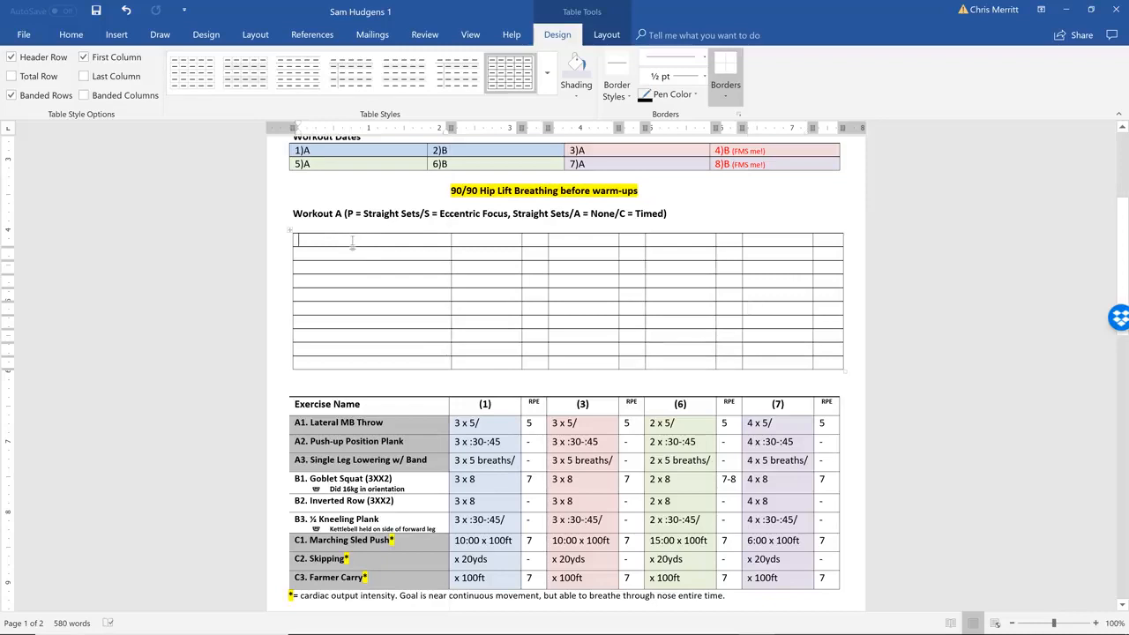
Fill the new table's header row with Exercise Name in the first column and (1), (3), (5) and (7) in the medium-width columns
type("Exercise Name")
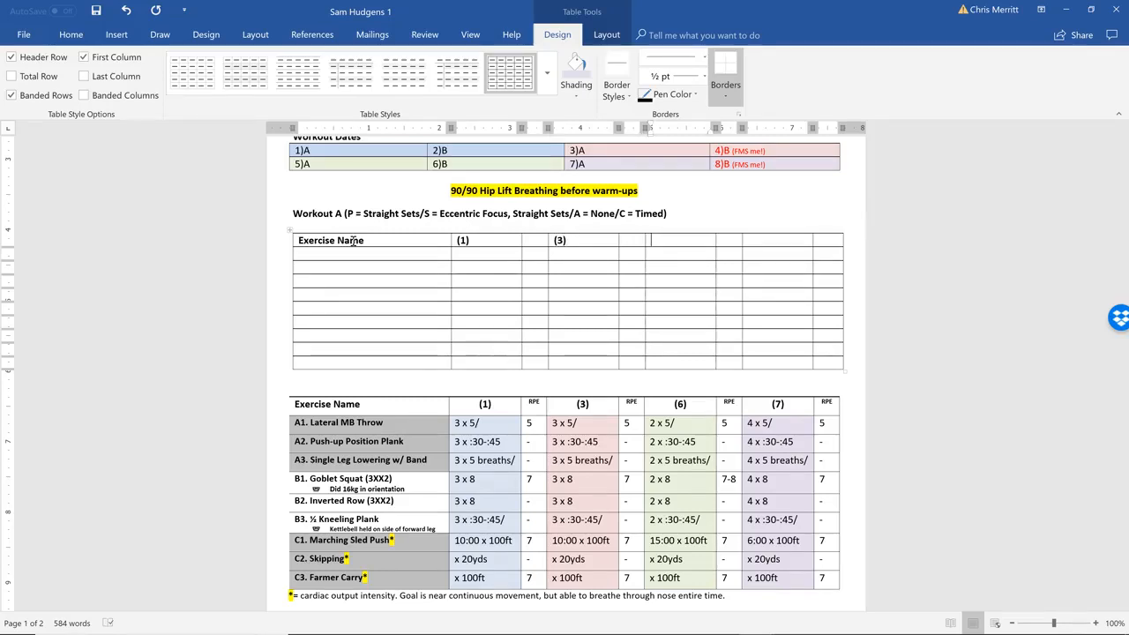
type("6")
scroll(353, 239, "down", 8)
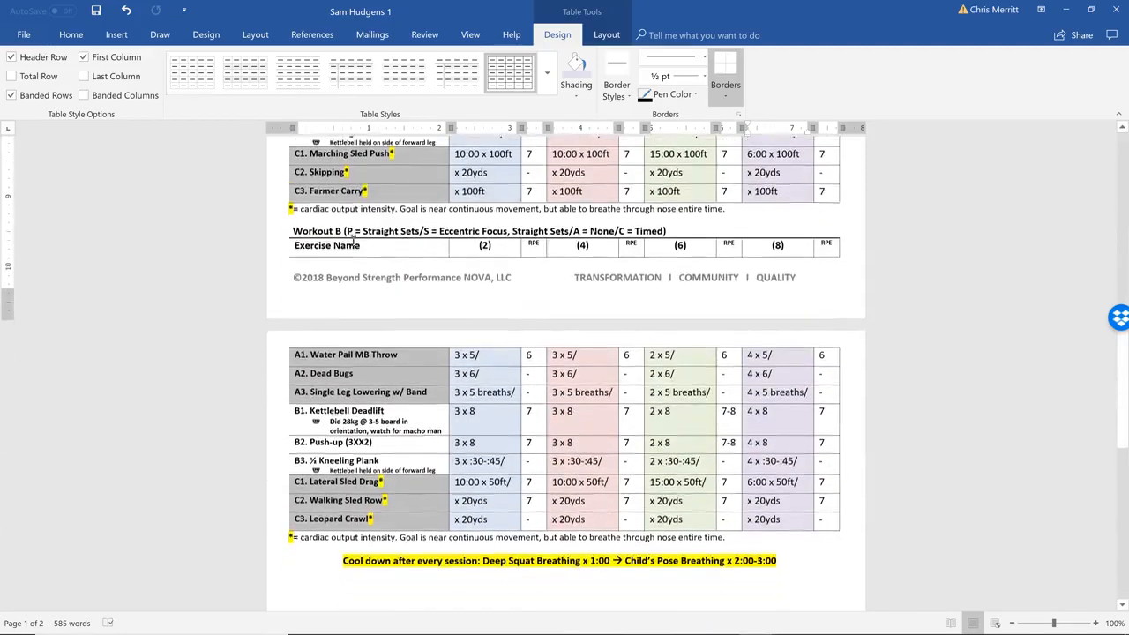
scroll(353, 240, "up", 5)
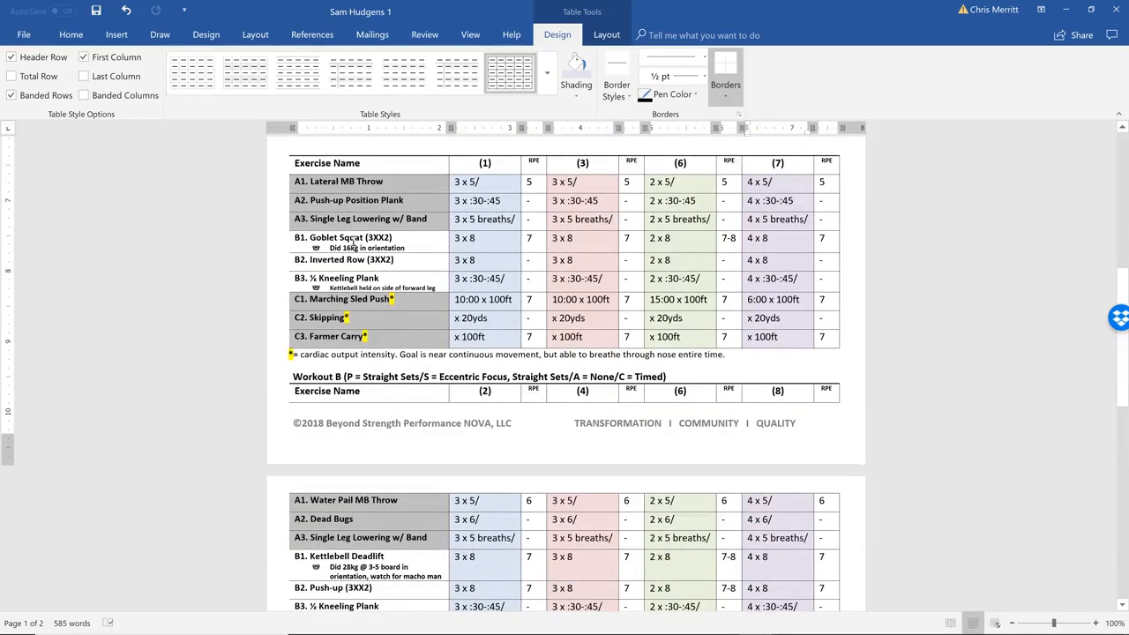
scroll(353, 240, "up", 10)
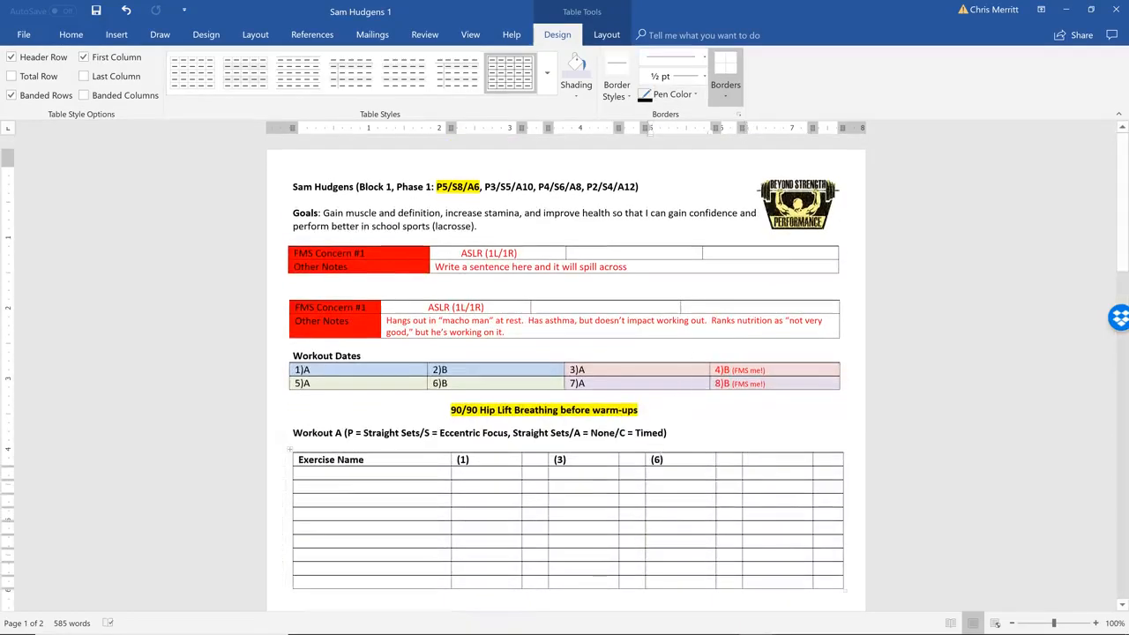
key("BackSpace")
type("5")
key("Tab")
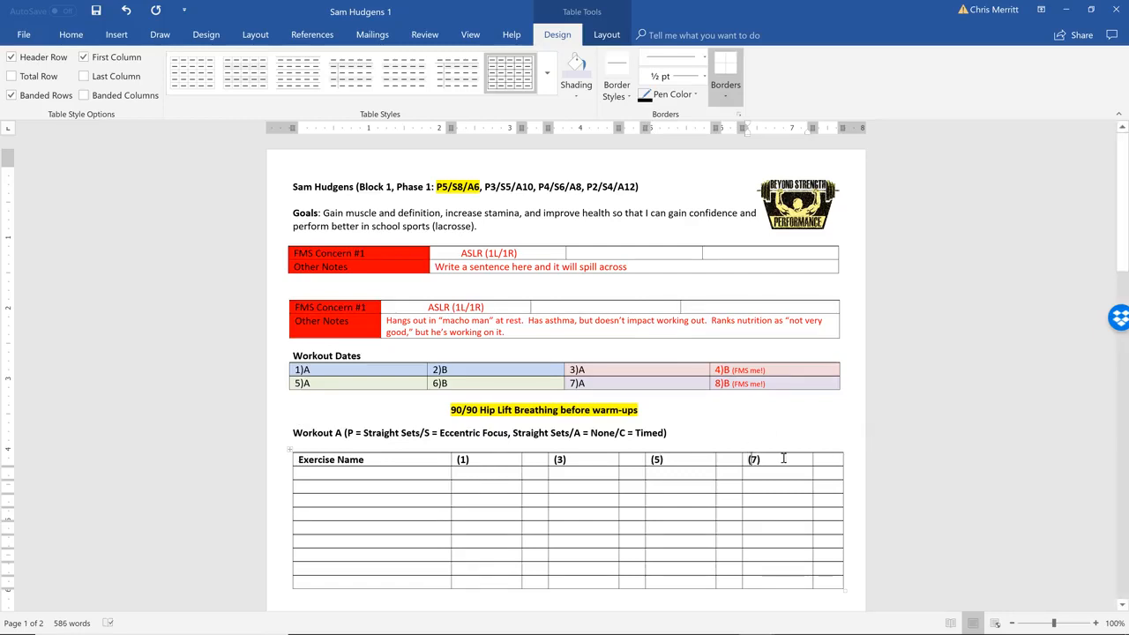
Centre the header cells of the new table from the (1) column through the last column
left_click_drag(810, 459, 496, 460)
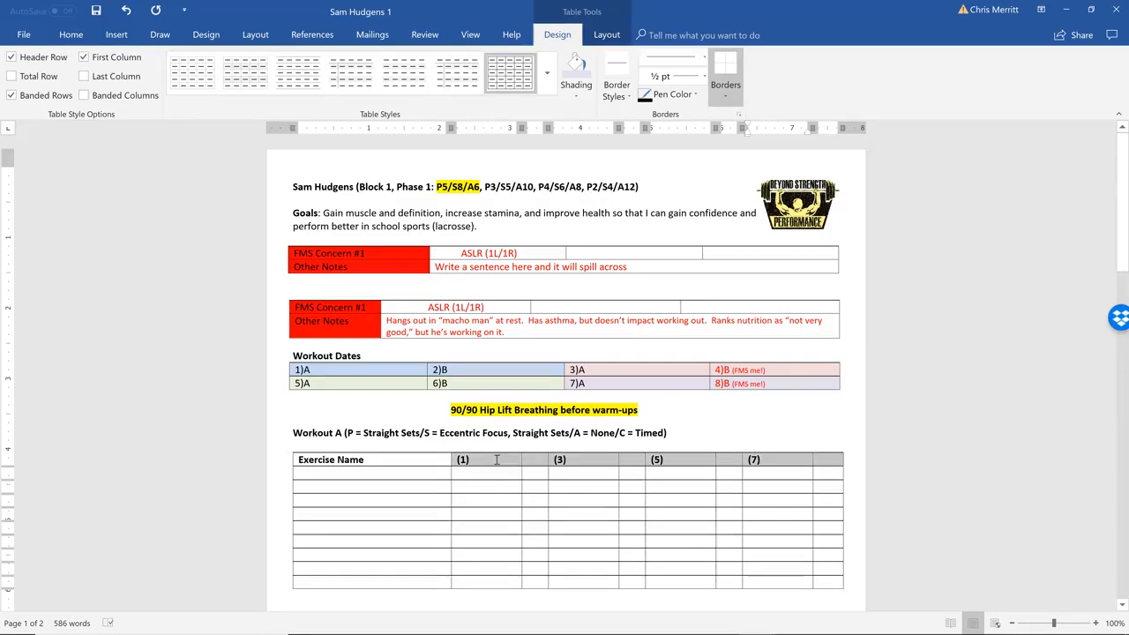
left_click(71, 34)
left_click(373, 90)
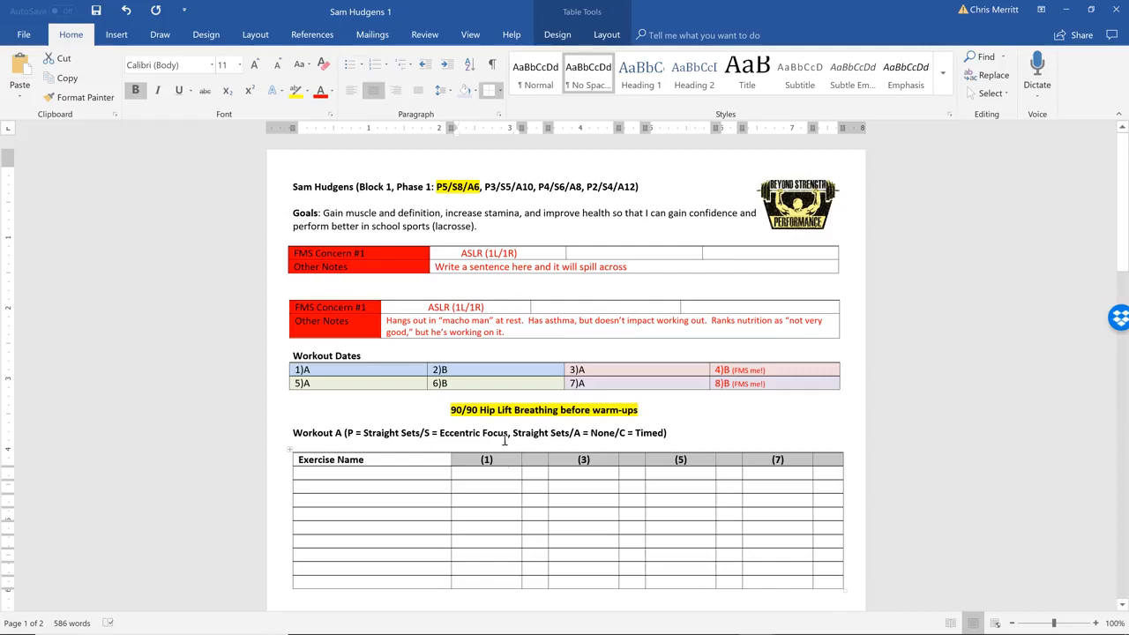
Enter RPE in the header cell of each of the four narrow columns
left_click(535, 460)
type("R")
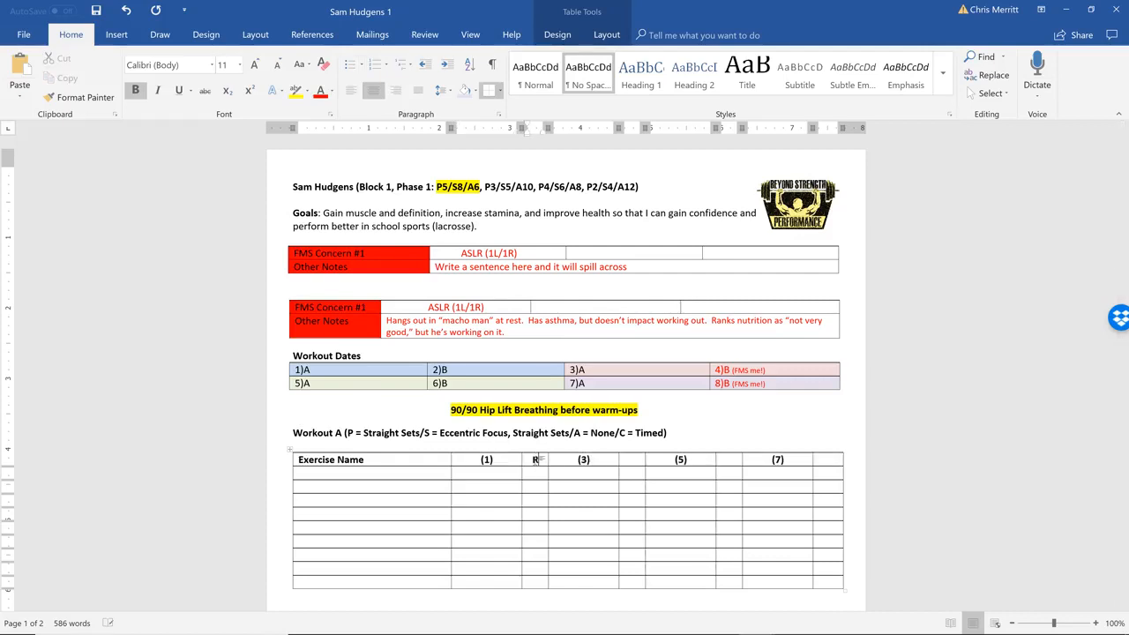
type("OE")
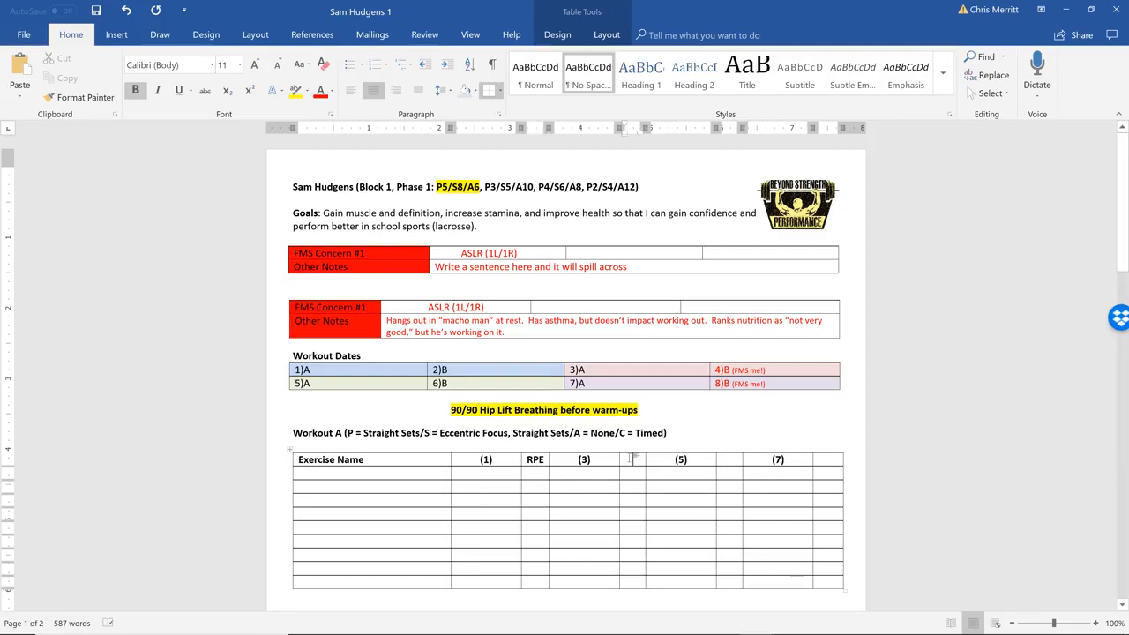
left_click(631, 457)
type("RPE")
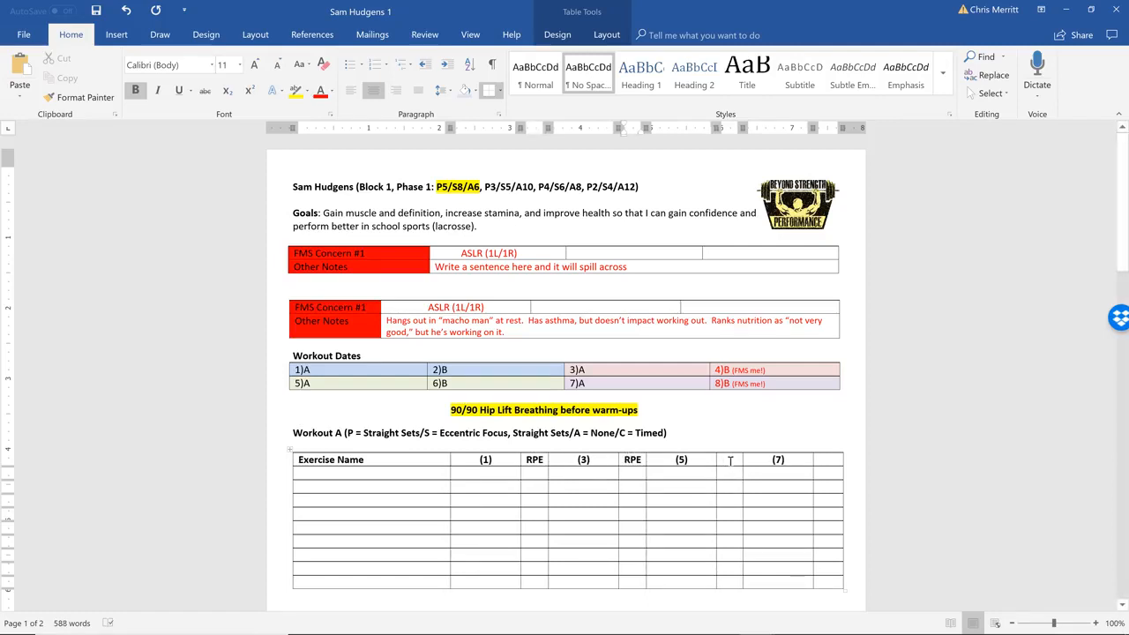
left_click(731, 460)
type("RPE")
key("Tab")
key("Tab")
type("RP")
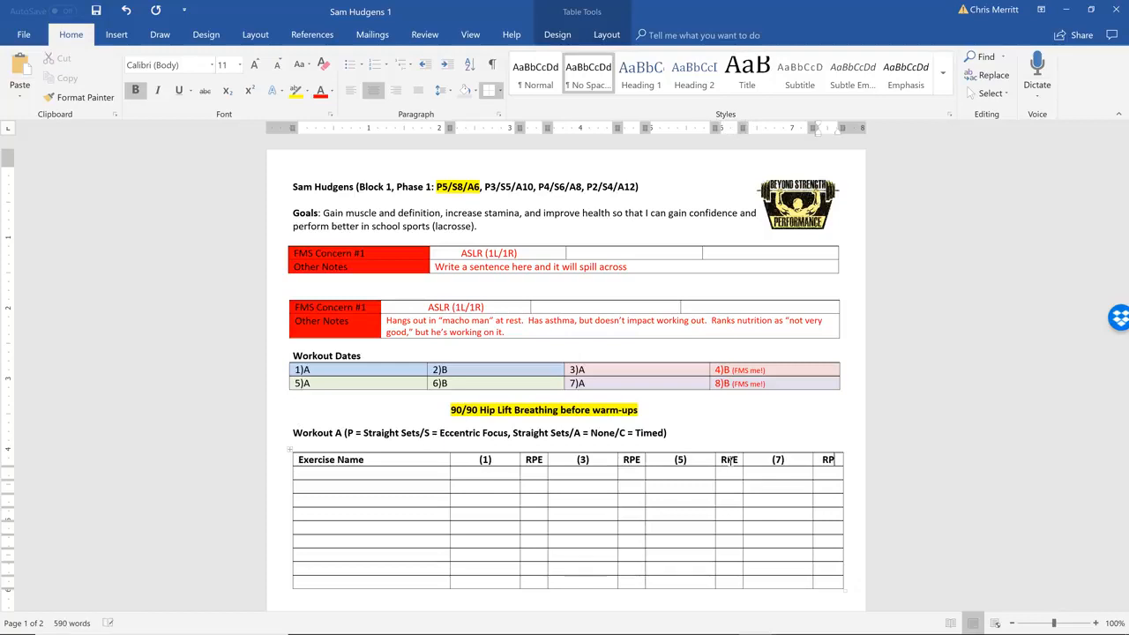
type("E")
Reduce the RPE heading beside (1) to font size 7 and check it against the RPE heading in the existing exercise table
scroll(730, 460, "down", 3)
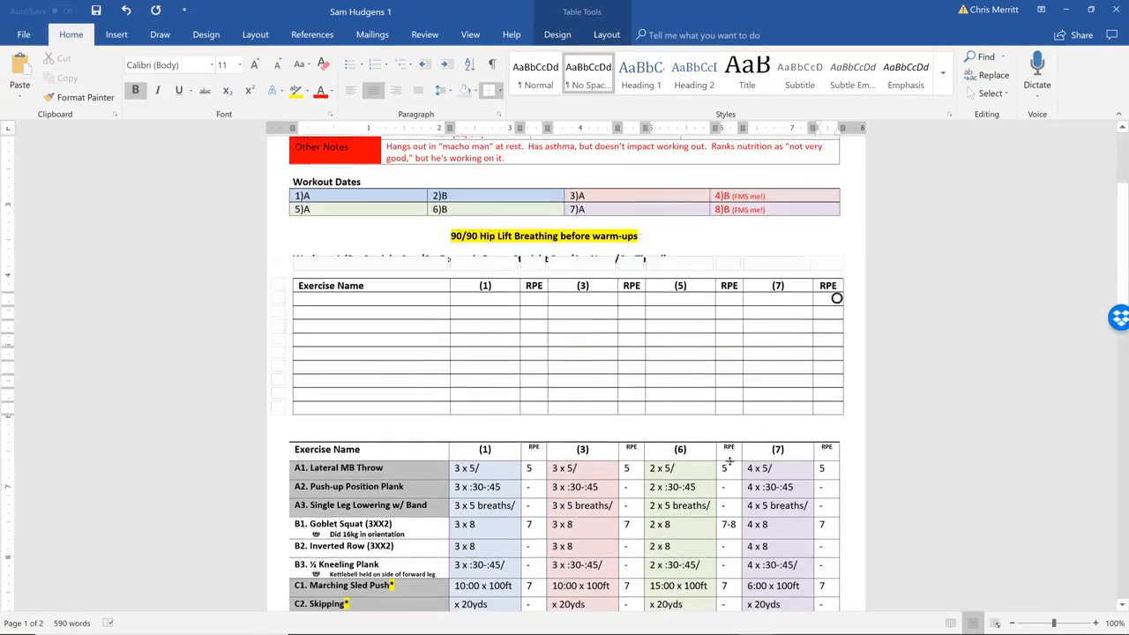
double_click(532, 286)
left_click(277, 65)
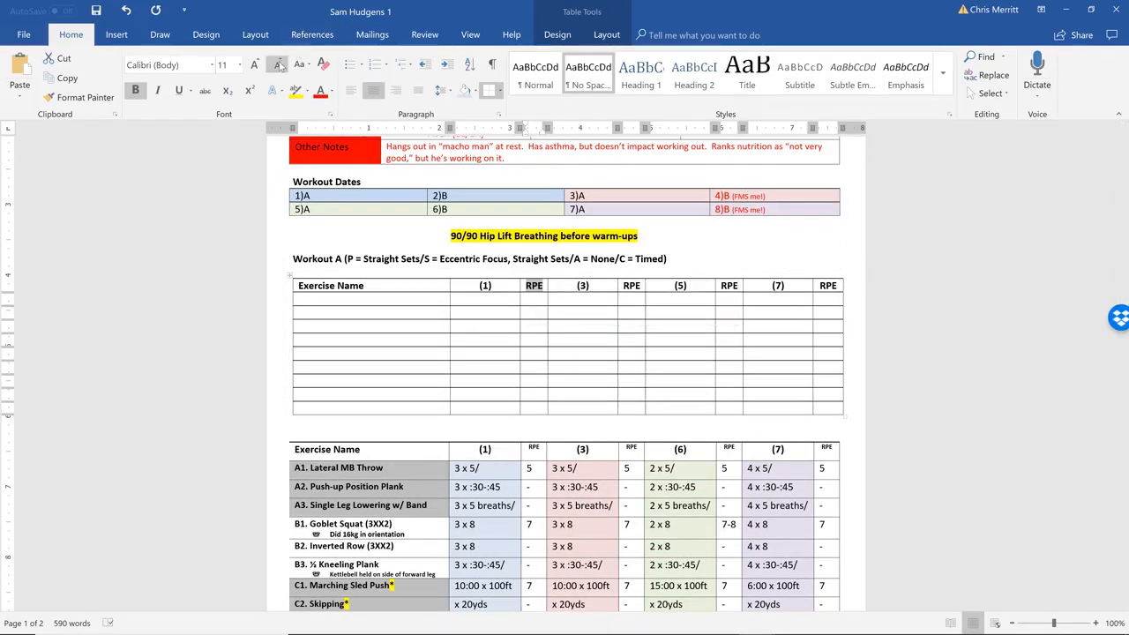
left_click(278, 66)
left_click(277, 64)
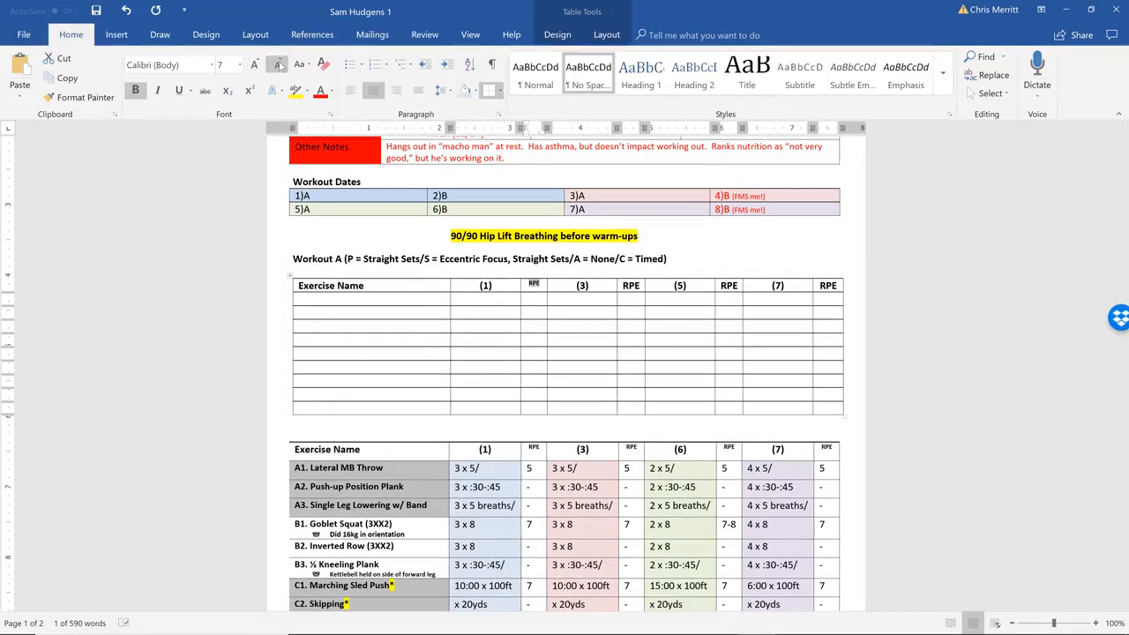
left_click(534, 448)
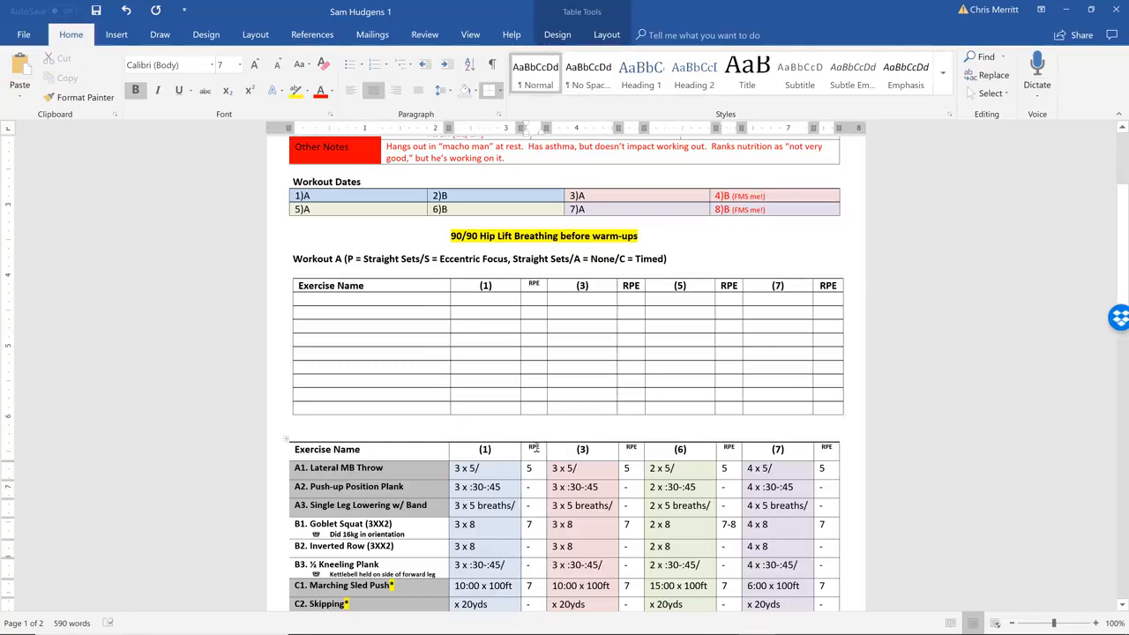
Add a blank line below (1) in the new table's header cell
left_click(503, 285)
key("Return")
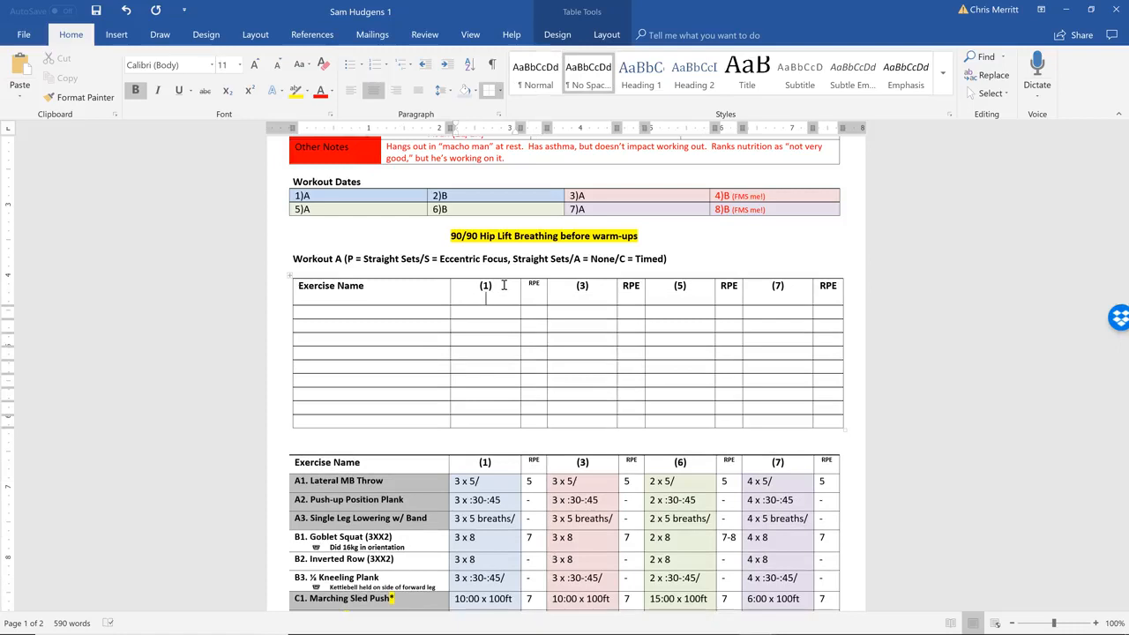
Enter Base below (1) in the new table's header and reduce it to font size 7
left_click_drag(499, 299, 473, 299)
left_click(275, 67)
left_click(275, 67)
left_click(275, 67)
left_click(275, 68)
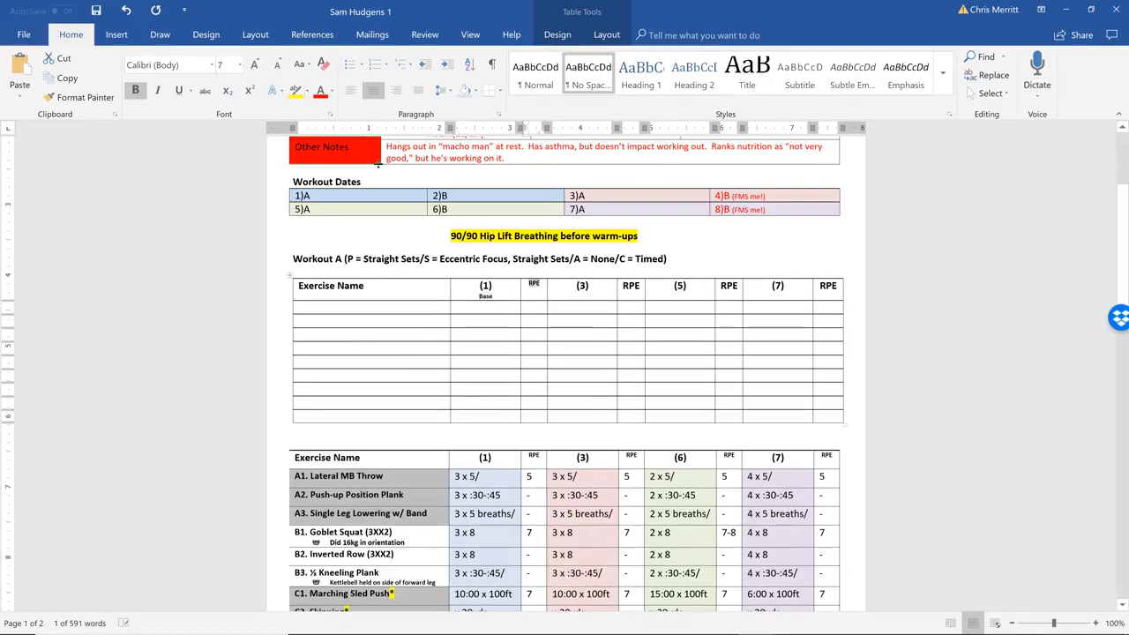
Enter Train on a new line below (3) in the new table's header and reduce it to font size 7
left_click(582, 299)
key("Return")
type("Train")
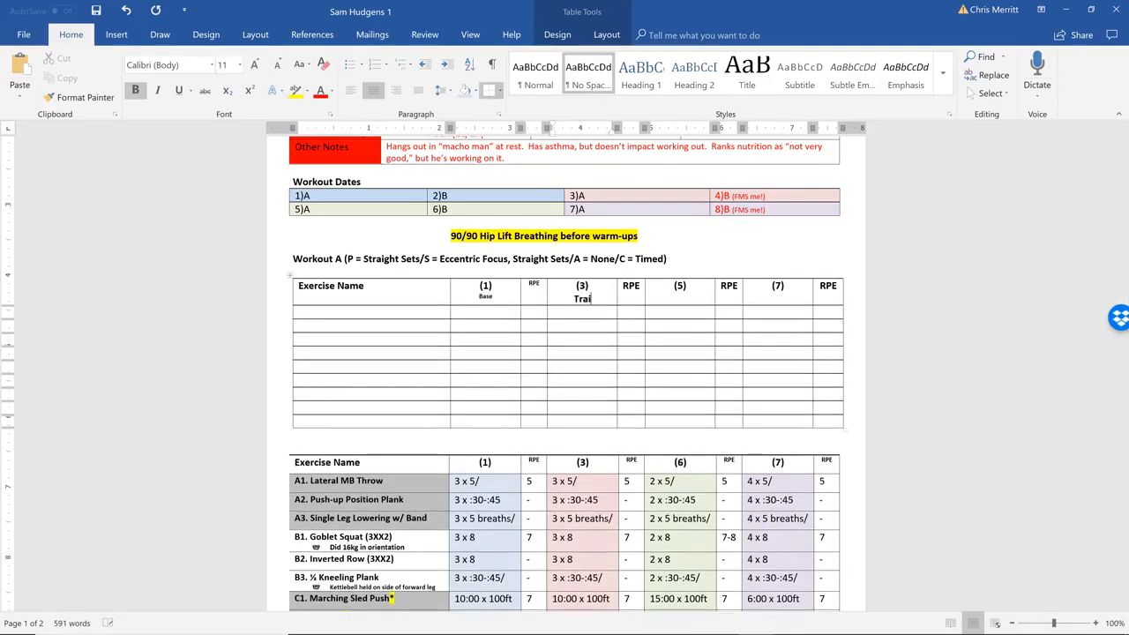
left_click_drag(596, 301, 571, 300)
left_click(277, 66)
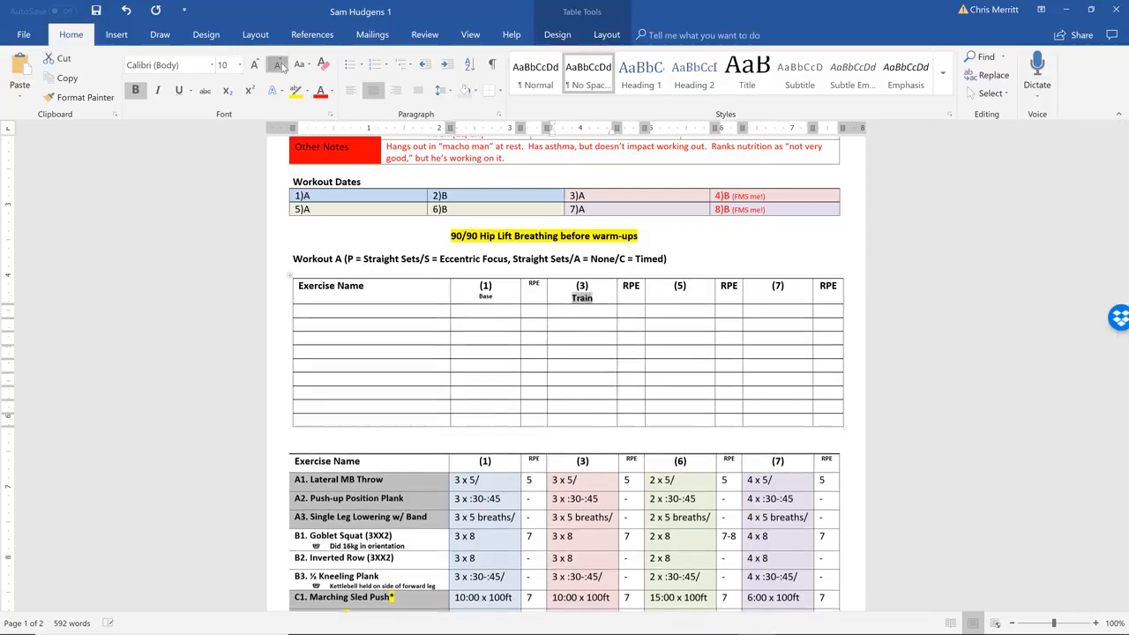
left_click(277, 65)
left_click(277, 65)
left_click(277, 66)
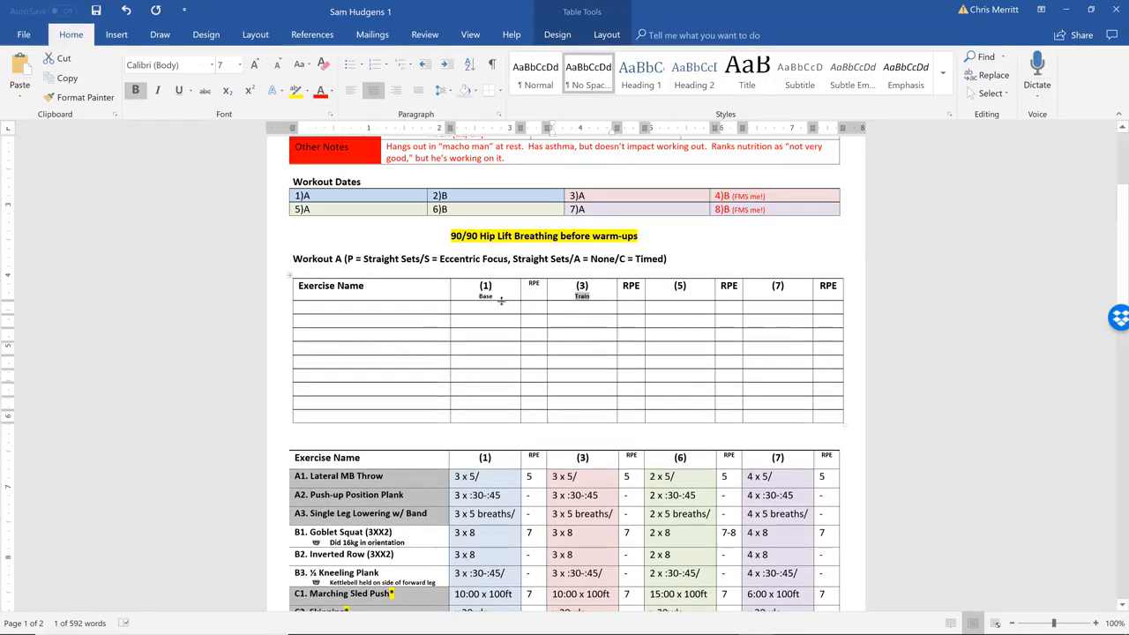
Shade the empty cells below the (1) header of the new table light blue
left_click_drag(488, 314, 498, 417)
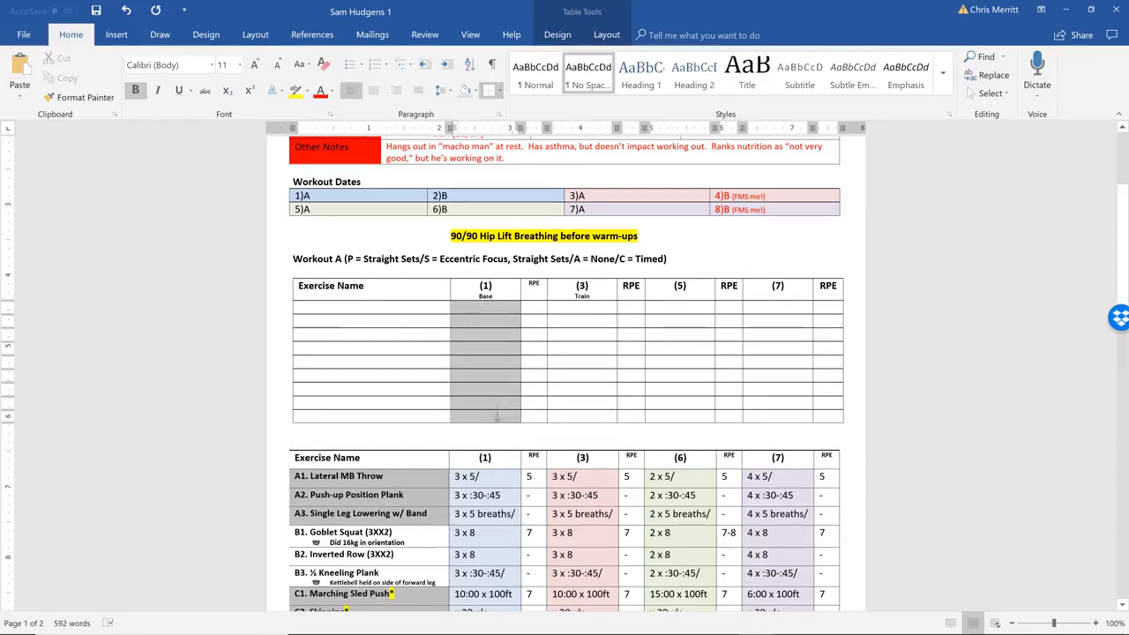
left_click(474, 91)
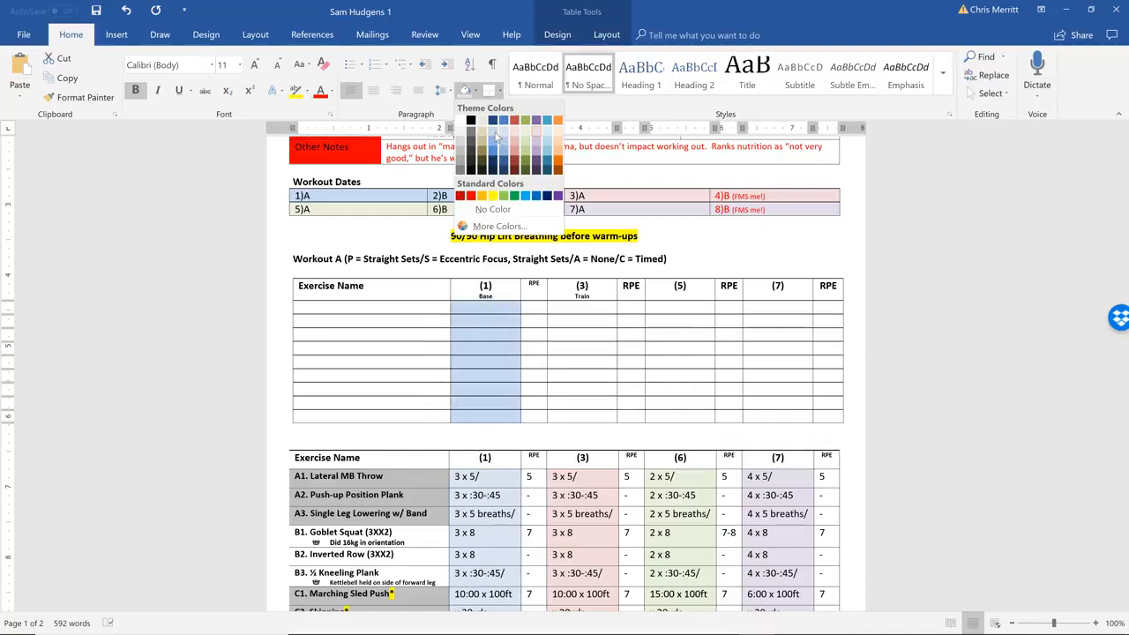
left_click(498, 139)
left_click(510, 320)
Shade the empty cells below (3) light red and those below (5) light green in the new table
left_click_drag(572, 311, 576, 417)
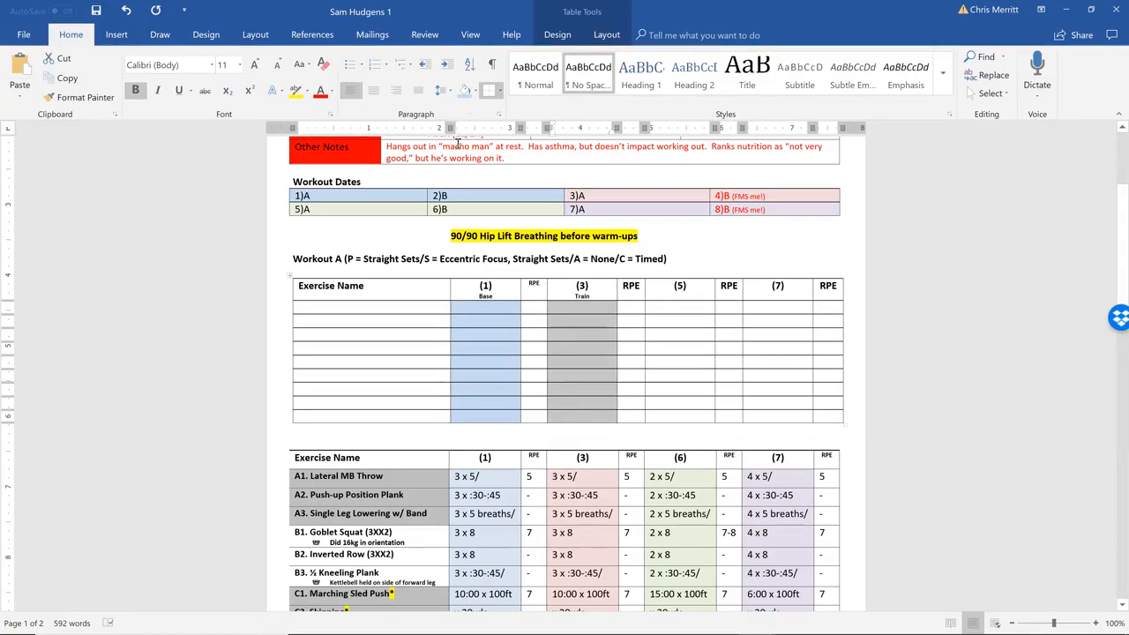
left_click(474, 91)
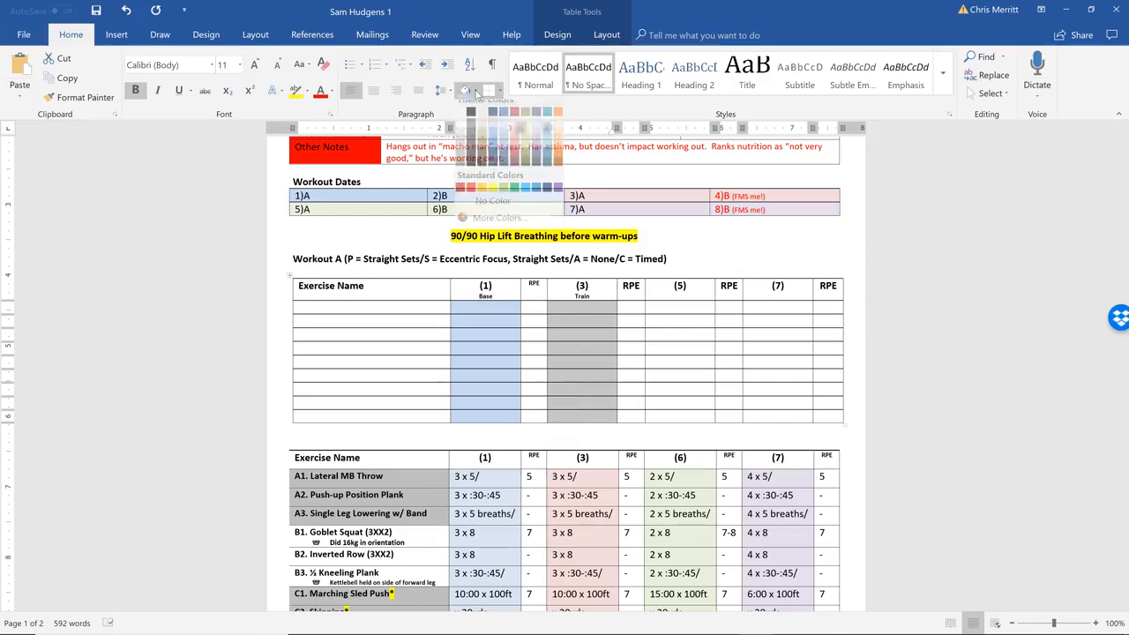
left_click(518, 138)
left_click_drag(691, 308, 695, 420)
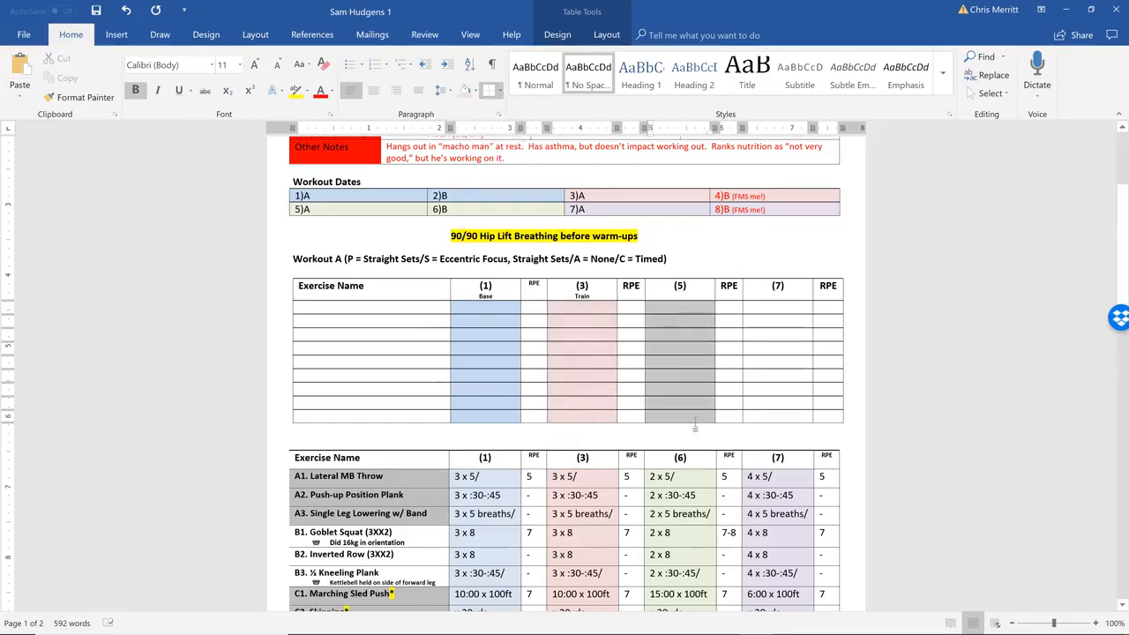
left_click(476, 92)
left_click(532, 136)
Shade the empty cells below the (7) header of the new table light purple
left_click_drag(785, 307, 779, 418)
left_click(501, 90)
left_click(501, 91)
left_click(475, 91)
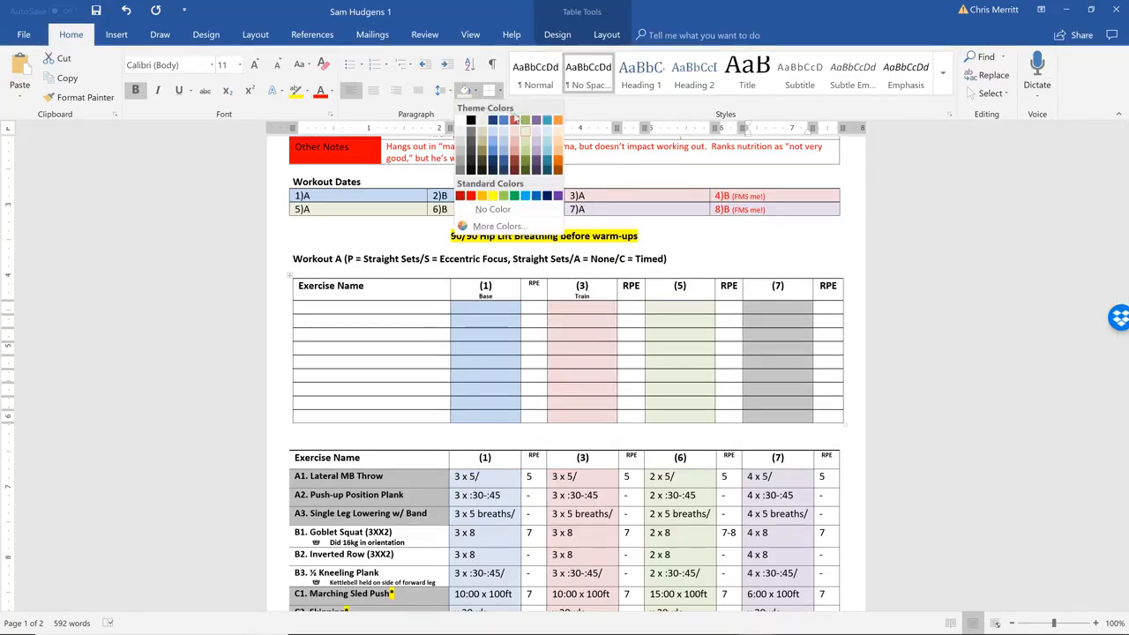
left_click(536, 133)
Reshade the cells below the (1) header with a paler blue that matches the existing exercise table
left_click_drag(495, 311, 500, 417)
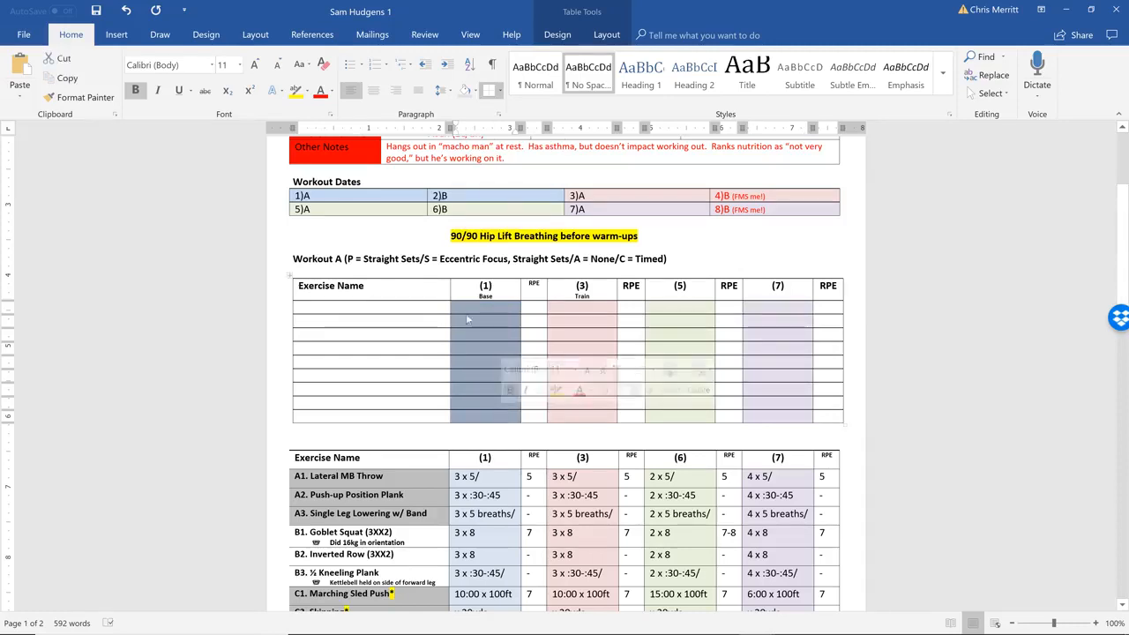
left_click(475, 92)
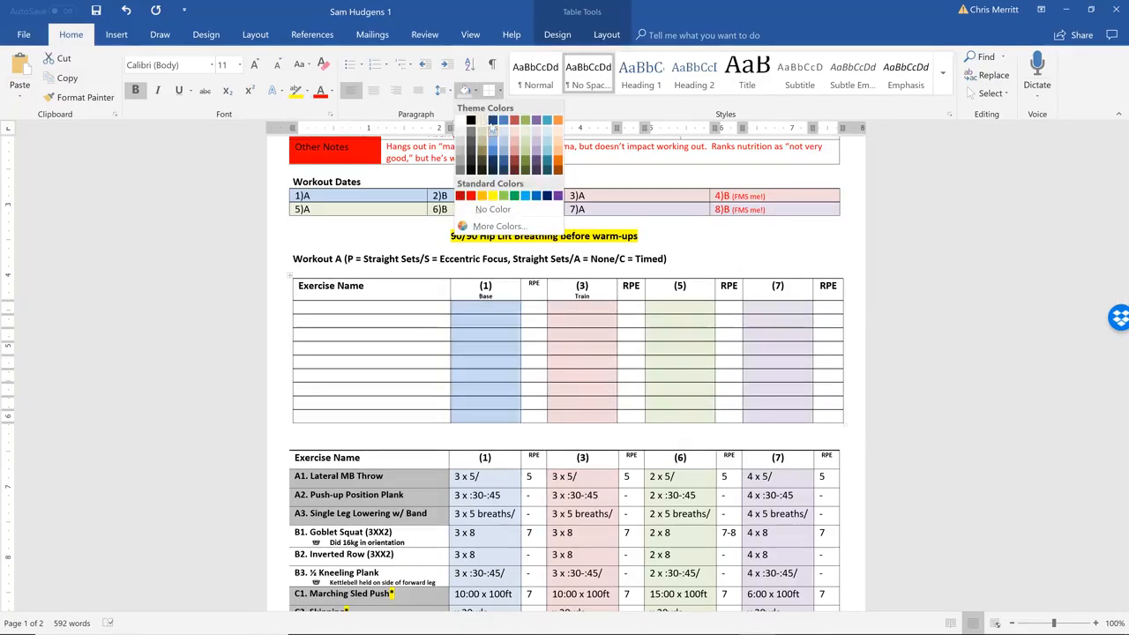
left_click(503, 134)
left_click(595, 307)
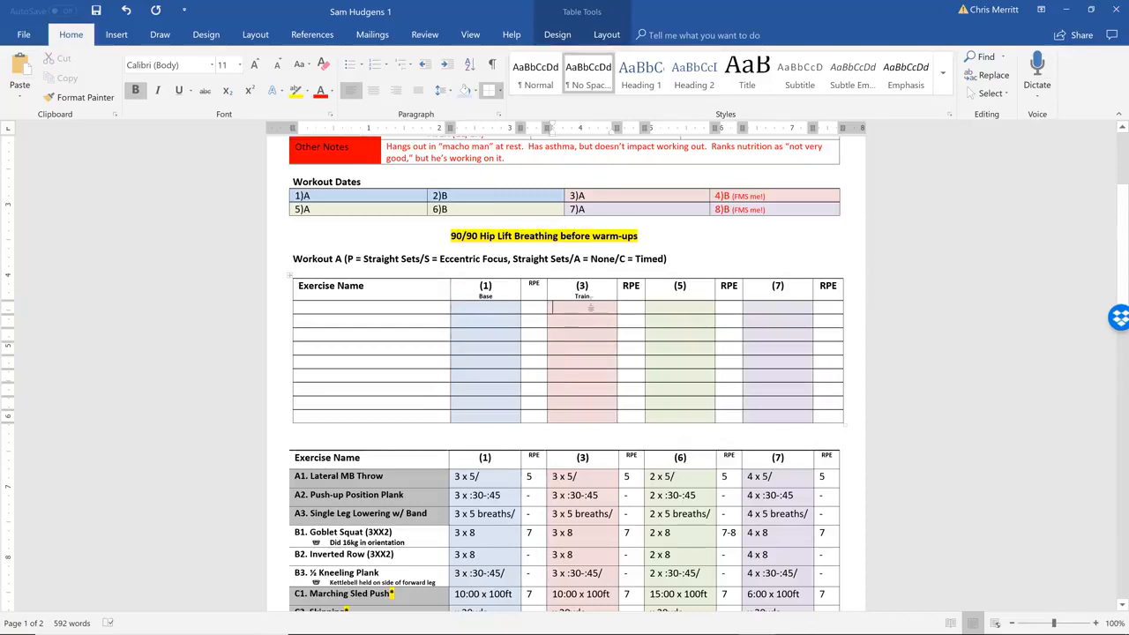
left_click(508, 185)
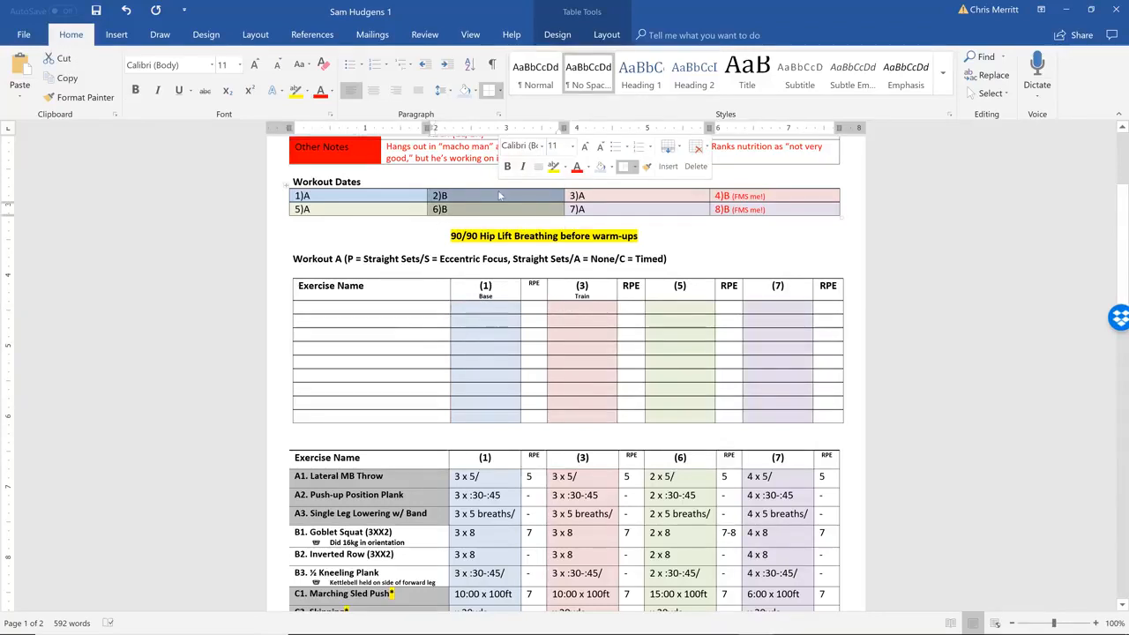
left_click(411, 347)
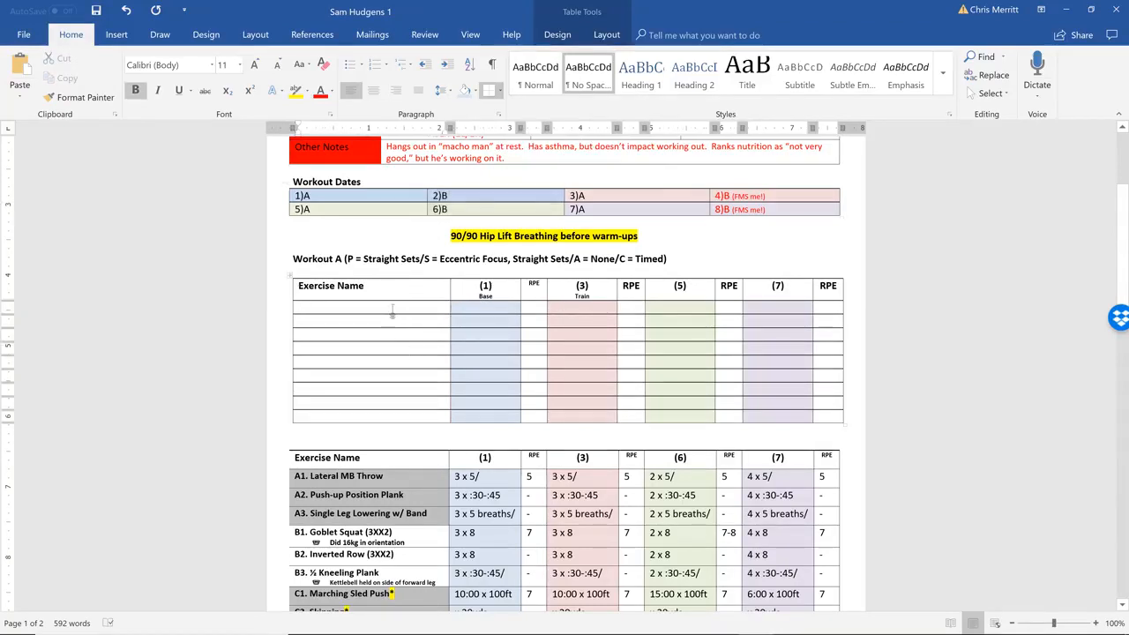
Shade the first three and the last three cells below Exercise Name grey in the new table
left_click_drag(392, 309, 390, 333)
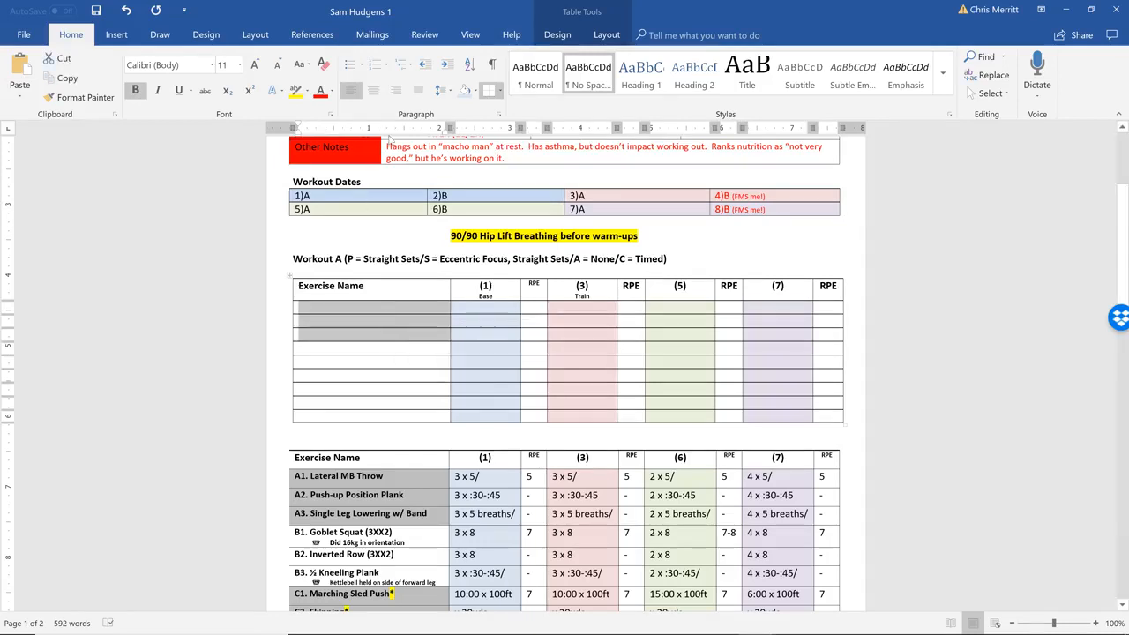
left_click(475, 90)
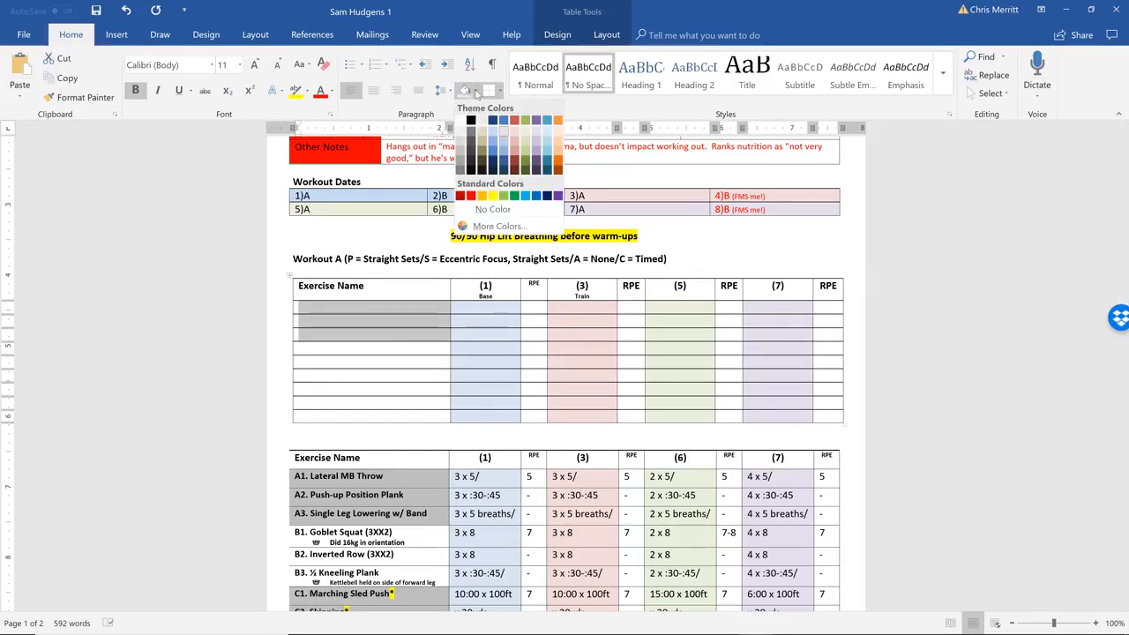
left_click(470, 130)
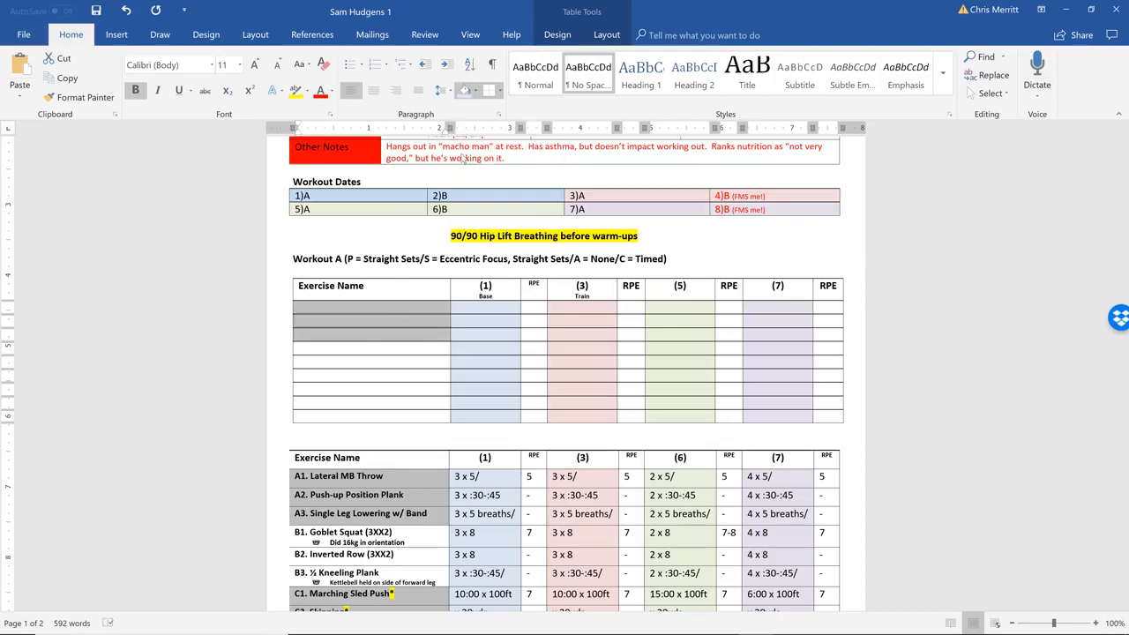
left_click(350, 386)
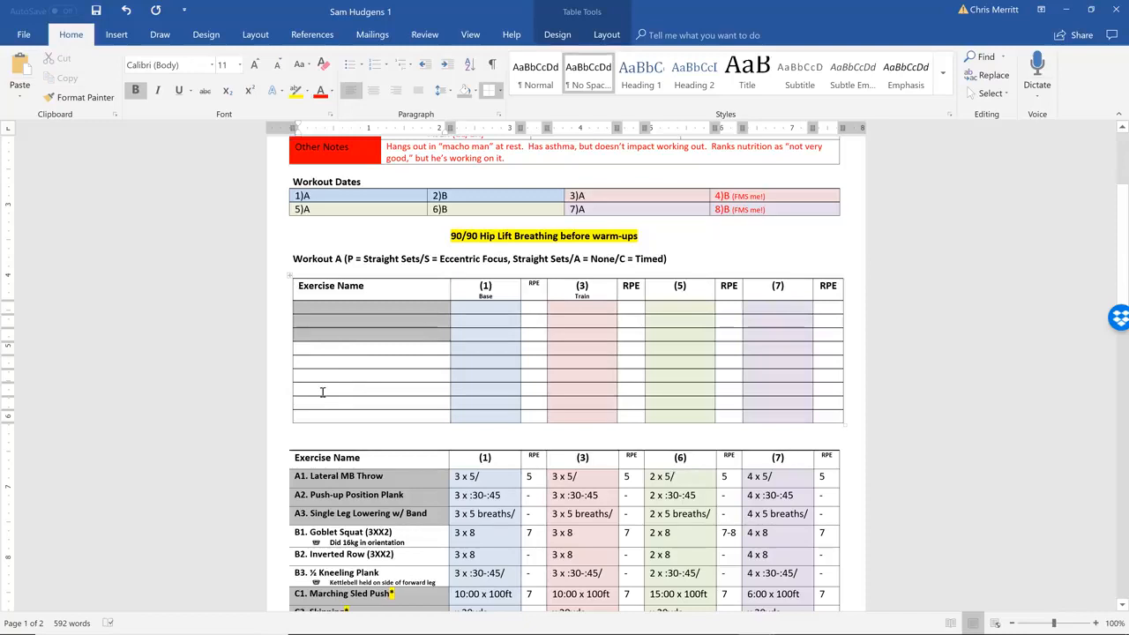
scroll(322, 391, "down", 2)
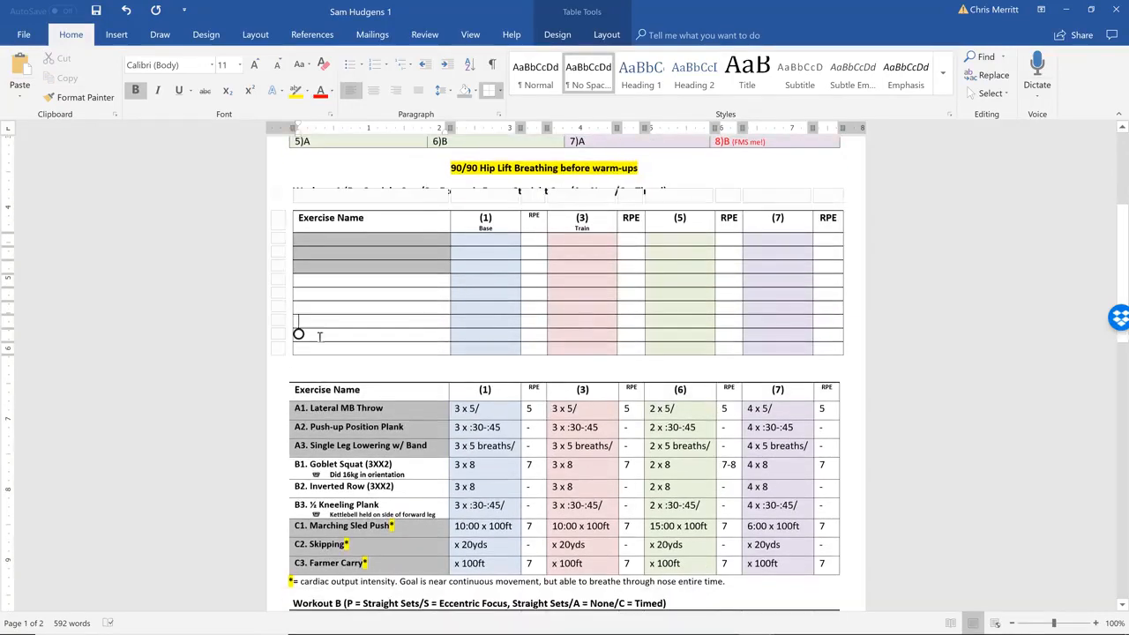
left_click_drag(324, 323, 331, 353)
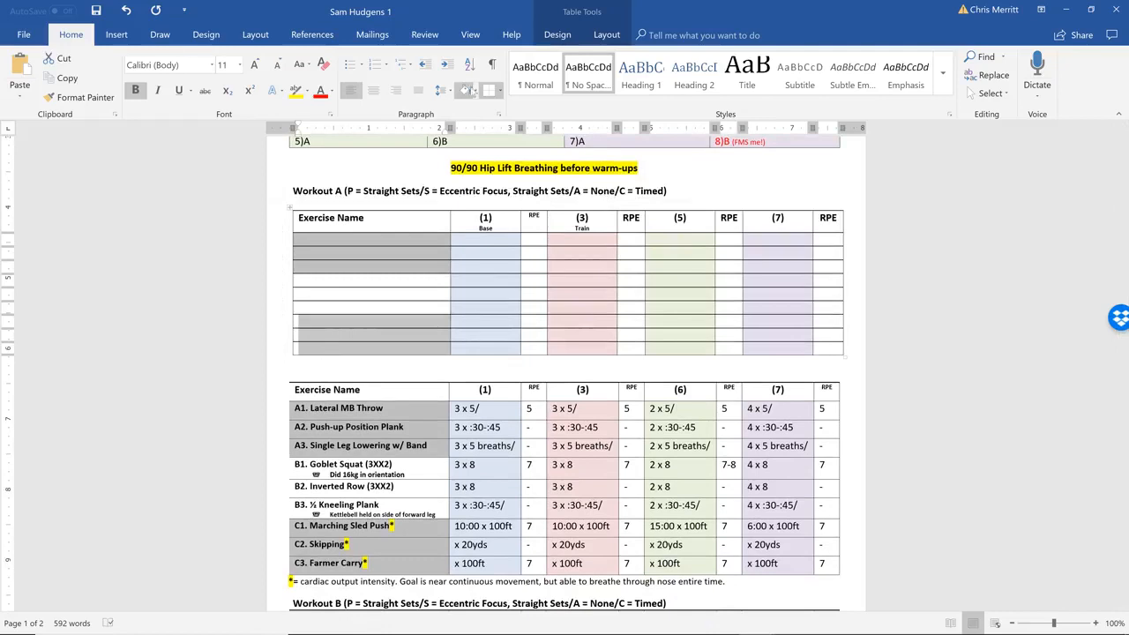
left_click(466, 90)
Enter the placeholder A1. WDKJFKJWEFWEF in the first exercise row and A2. in the second
left_click(329, 241)
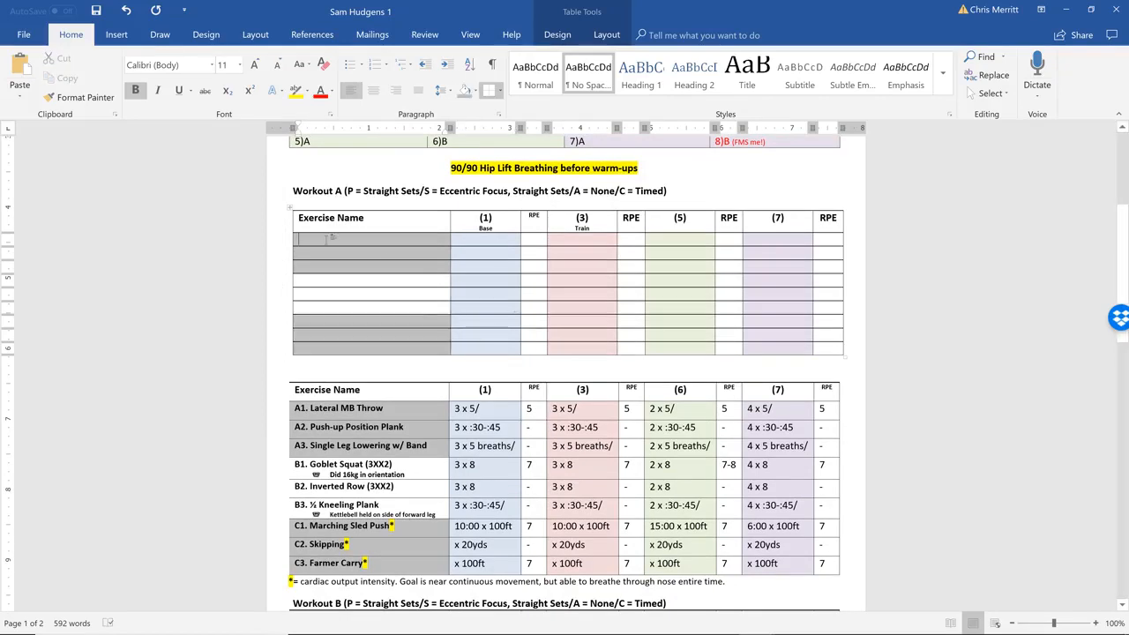
type("A1. WOKJFKJWEFWEF a")
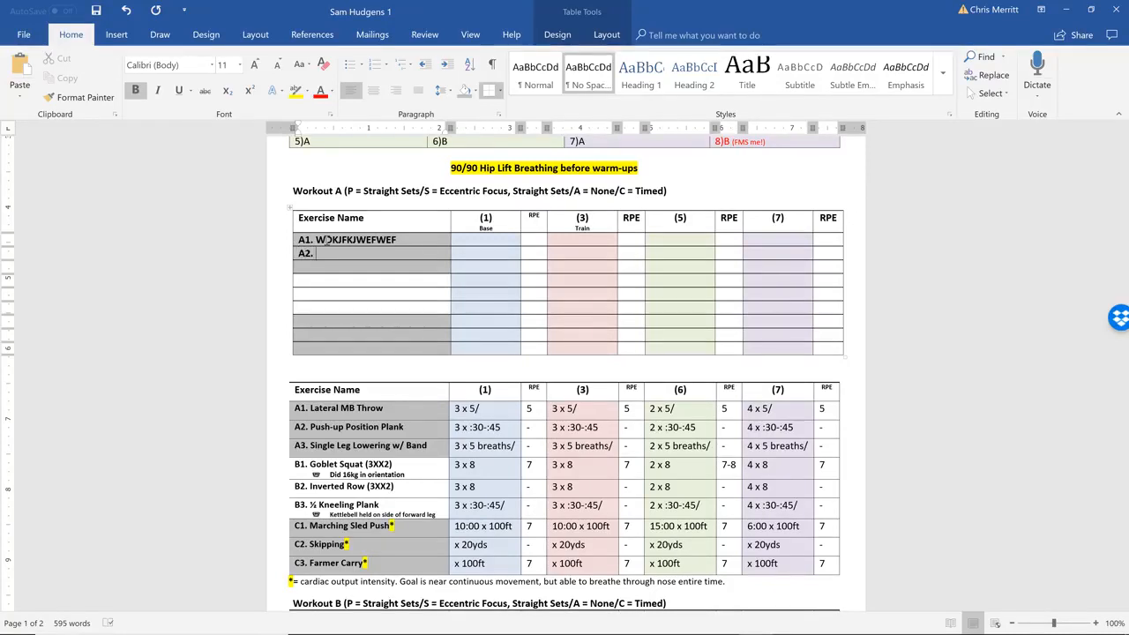
Review the new table against the existing Workout A table and the Workout B table on the following page
scroll(323, 239, "down", 1)
scroll(324, 240, "up", 3)
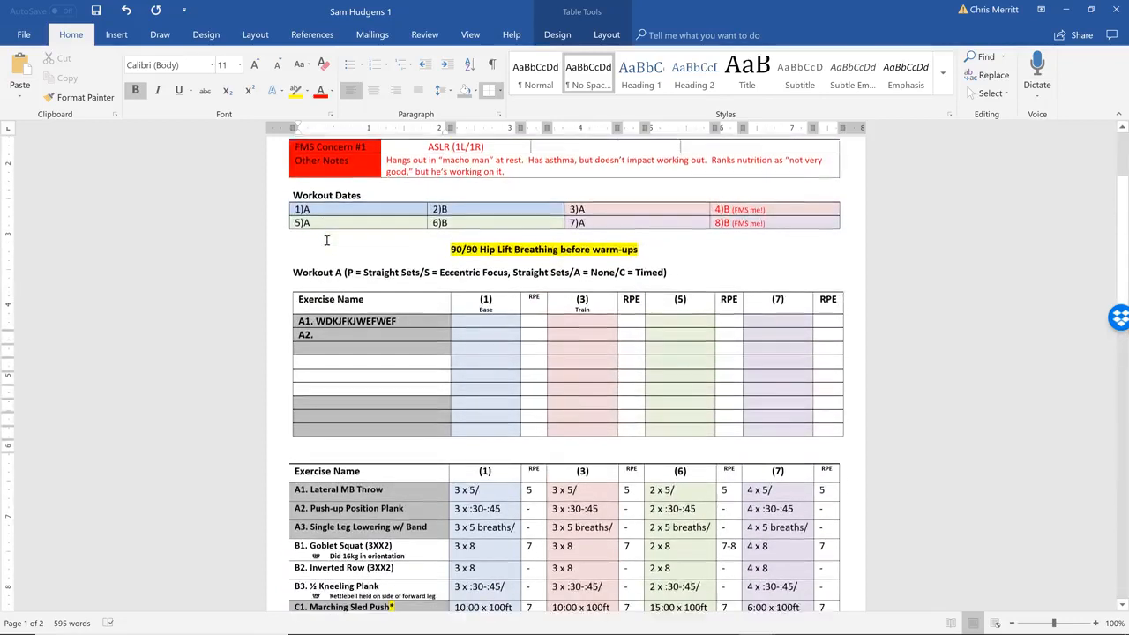
scroll(327, 240, "down", 3)
scroll(326, 241, "up", 2)
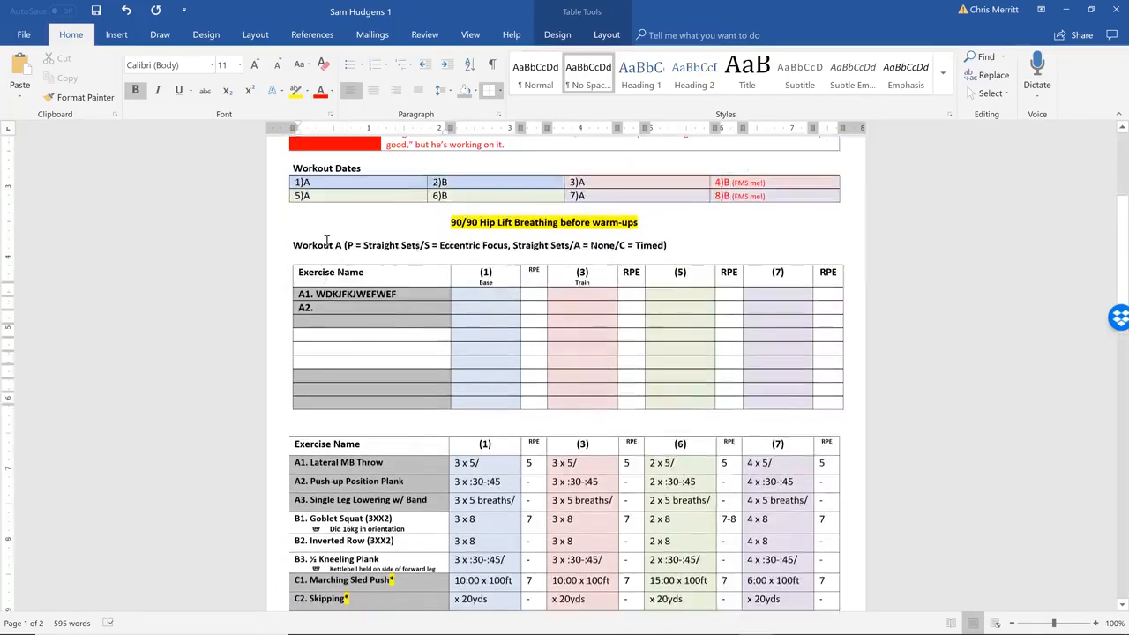
scroll(326, 240, "up", 1)
scroll(705, 188, "down", 2)
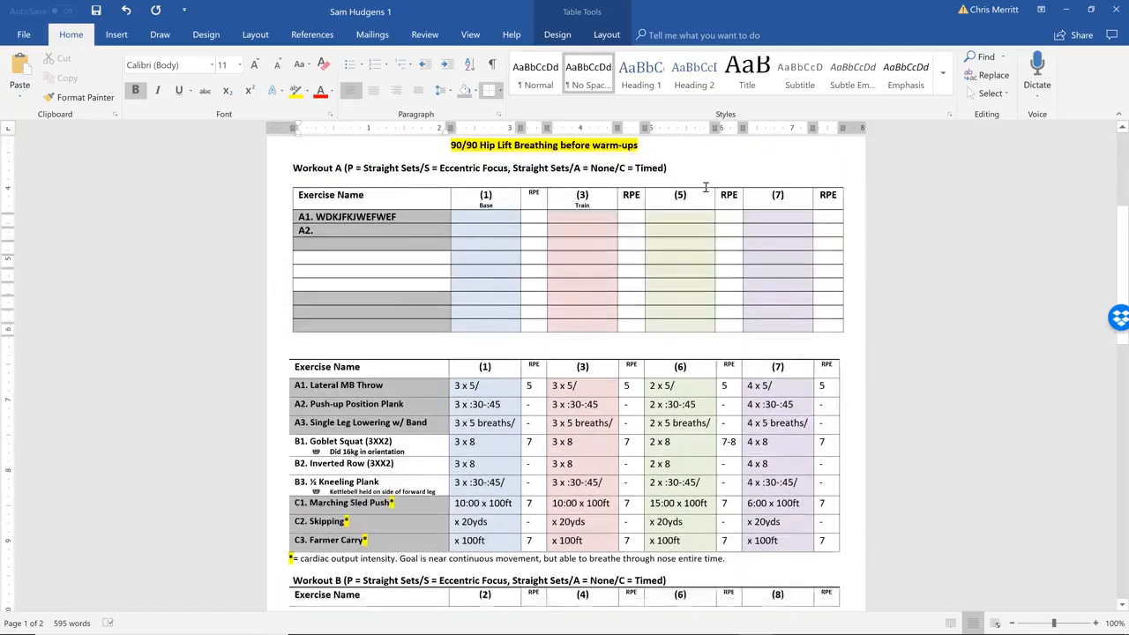
scroll(706, 188, "down", 2)
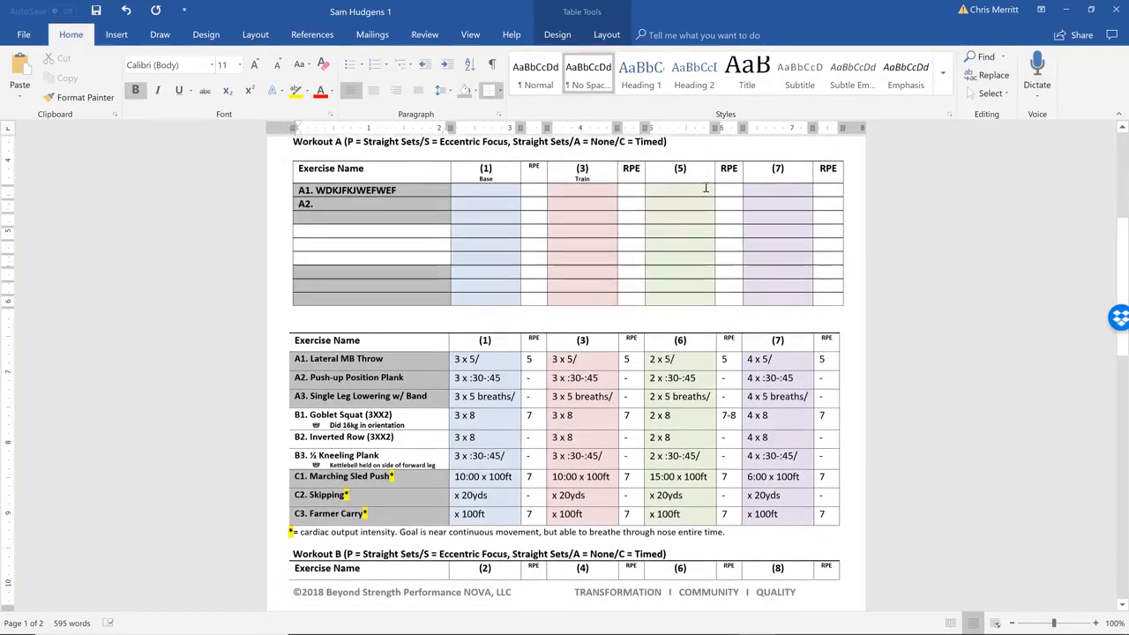
scroll(706, 188, "down", 3)
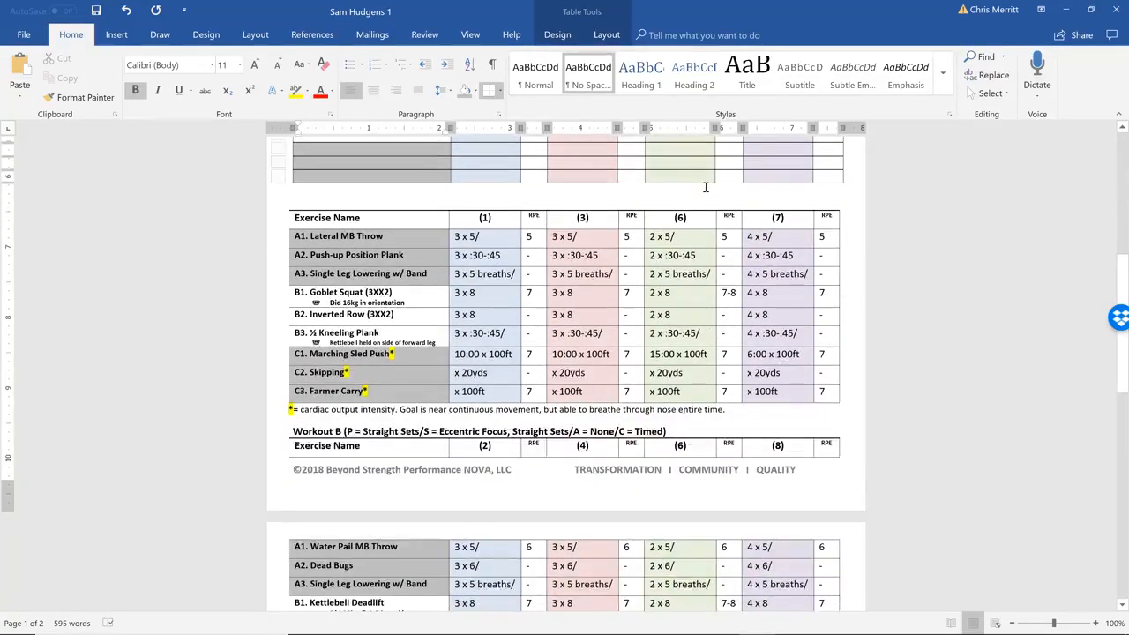
scroll(705, 188, "up", 7)
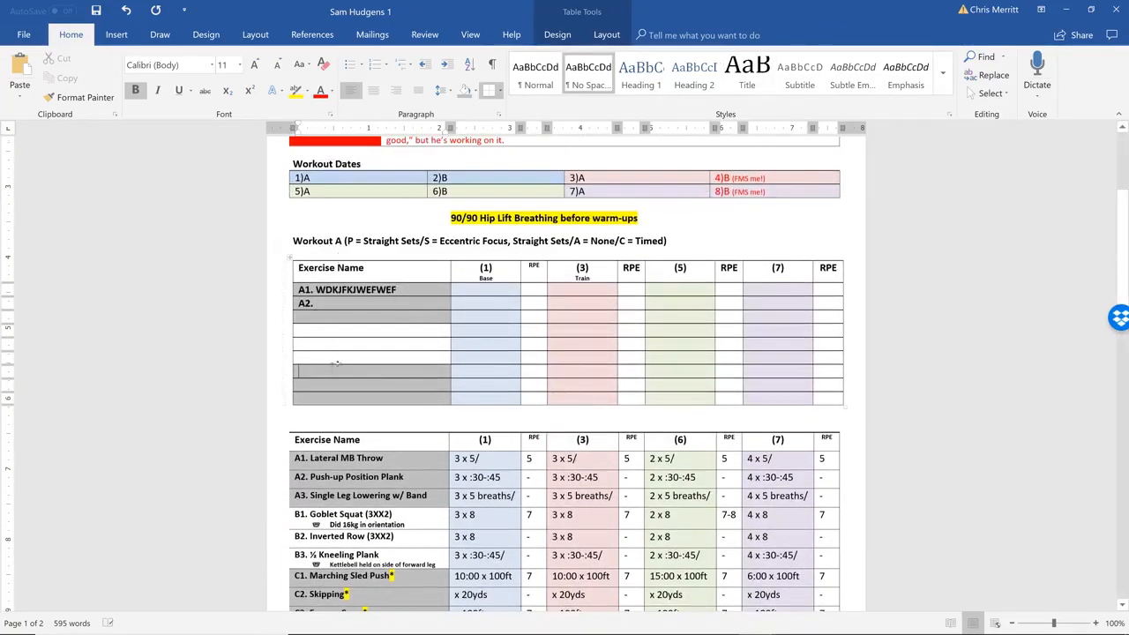
Delete the blank line between the Workout A heading and the new table, and check the resulting layout
left_click(340, 248)
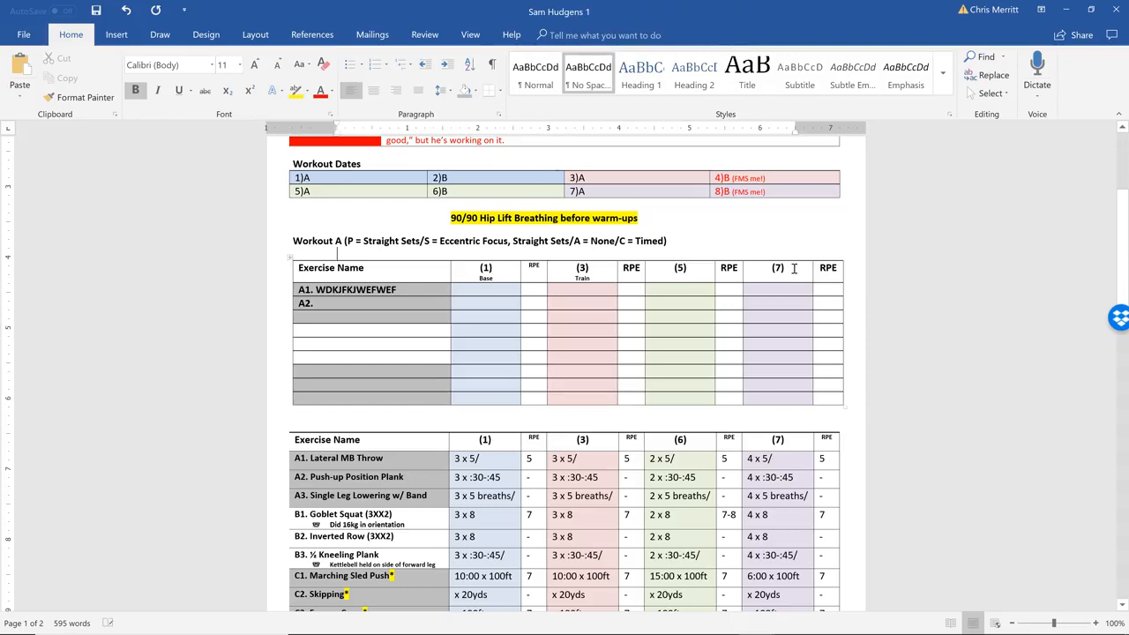
key("Delete")
left_click(724, 290)
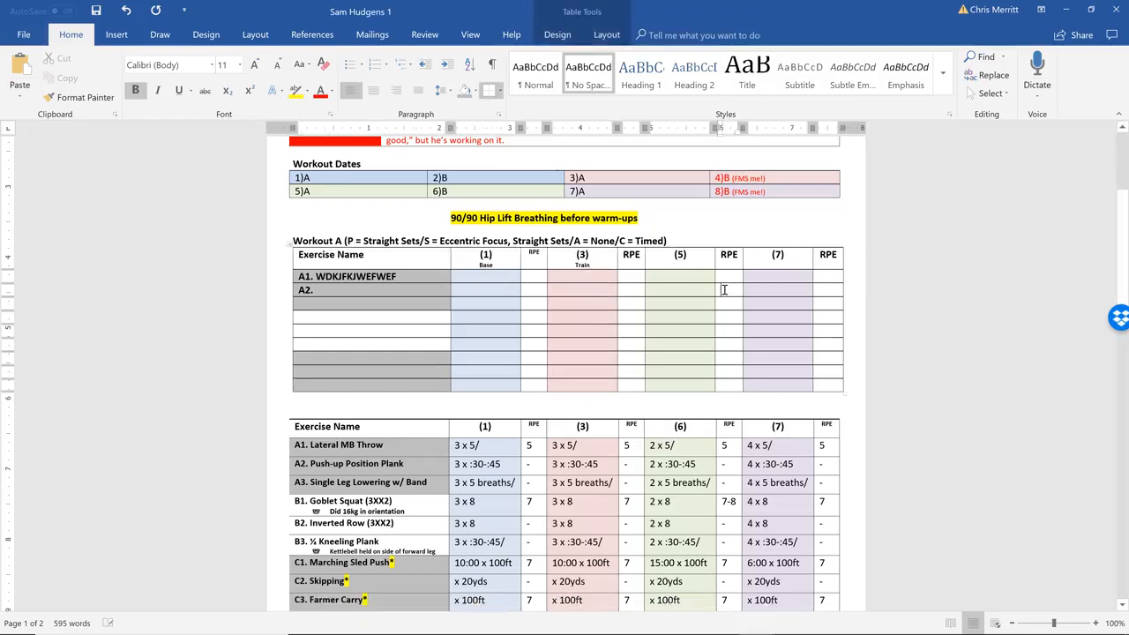
scroll(723, 290, "down", 3)
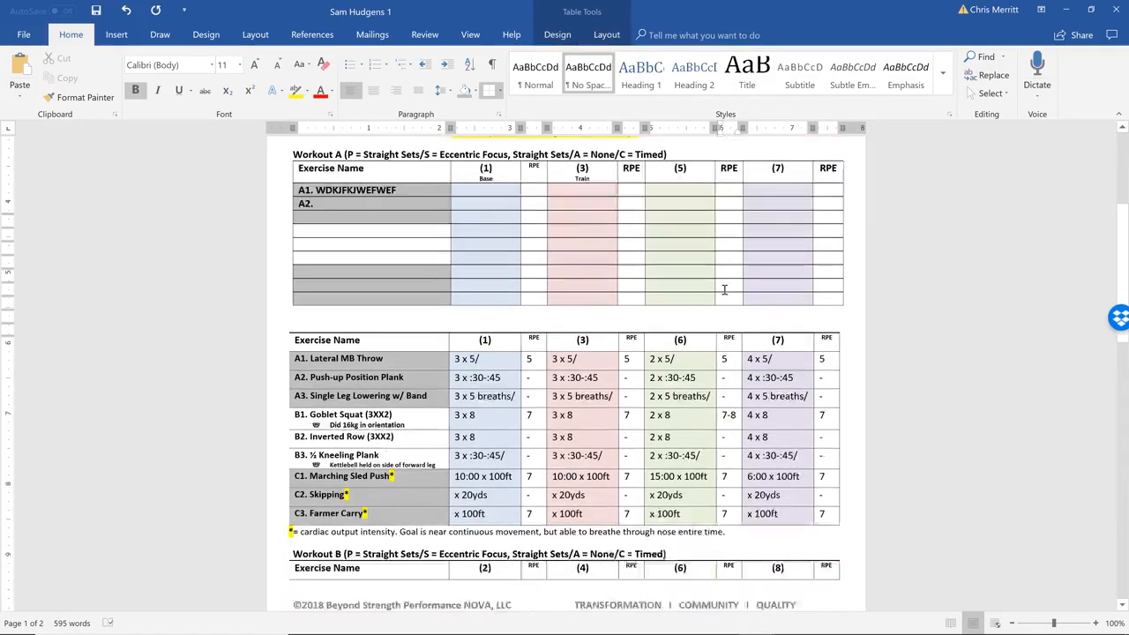
scroll(723, 290, "down", 2)
scroll(723, 290, "up", 5)
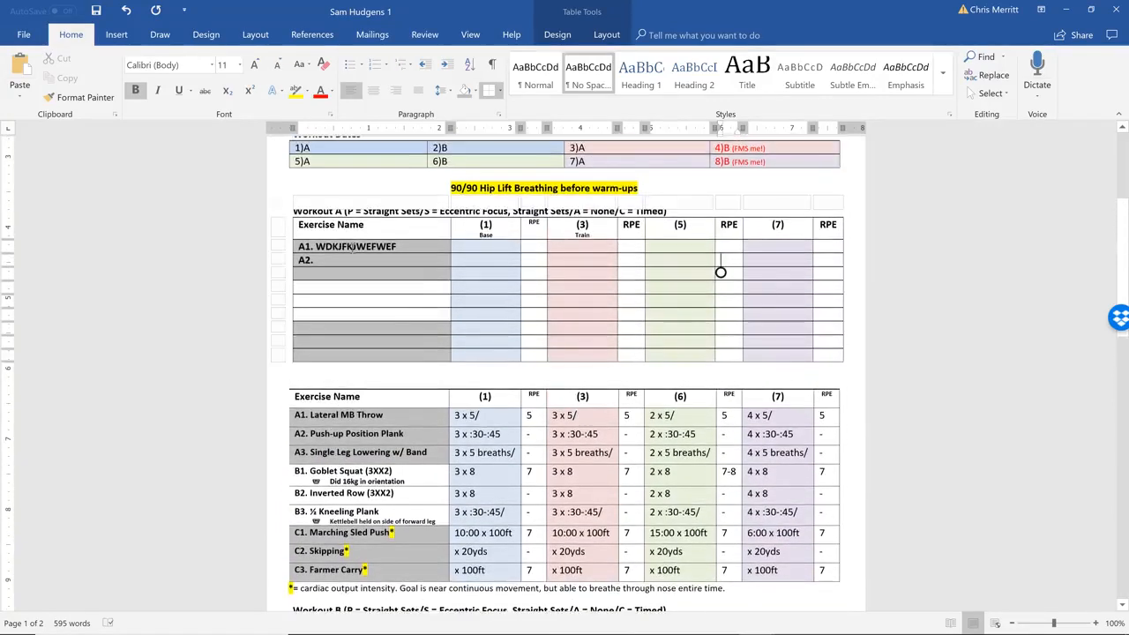
Undo the removal of the blank line below the Workout A heading
left_click(401, 419)
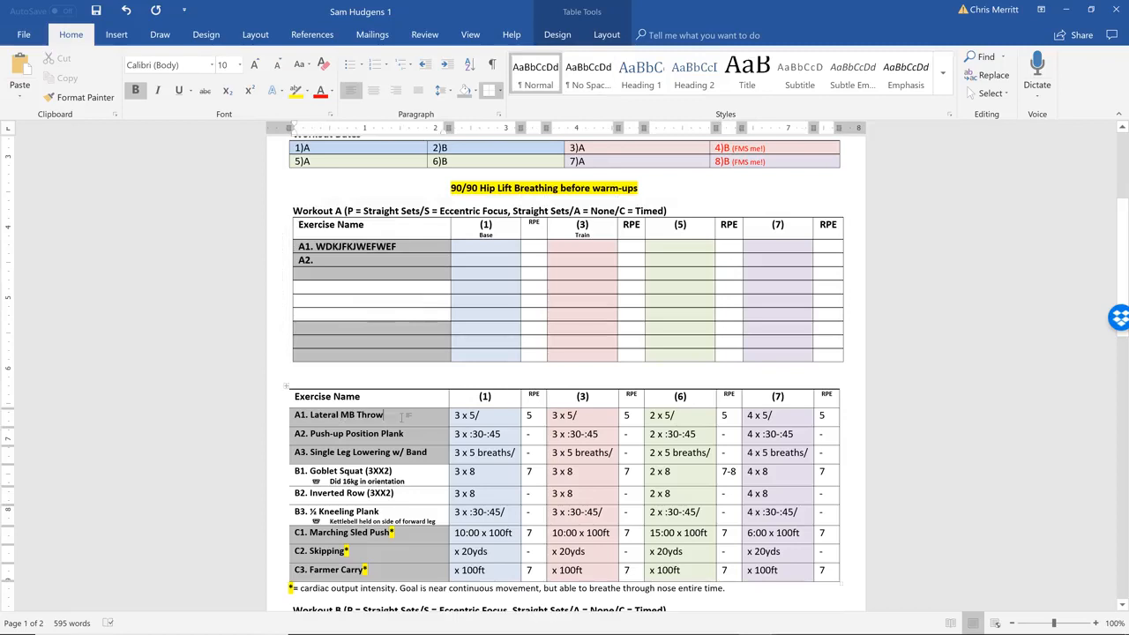
left_click(129, 11)
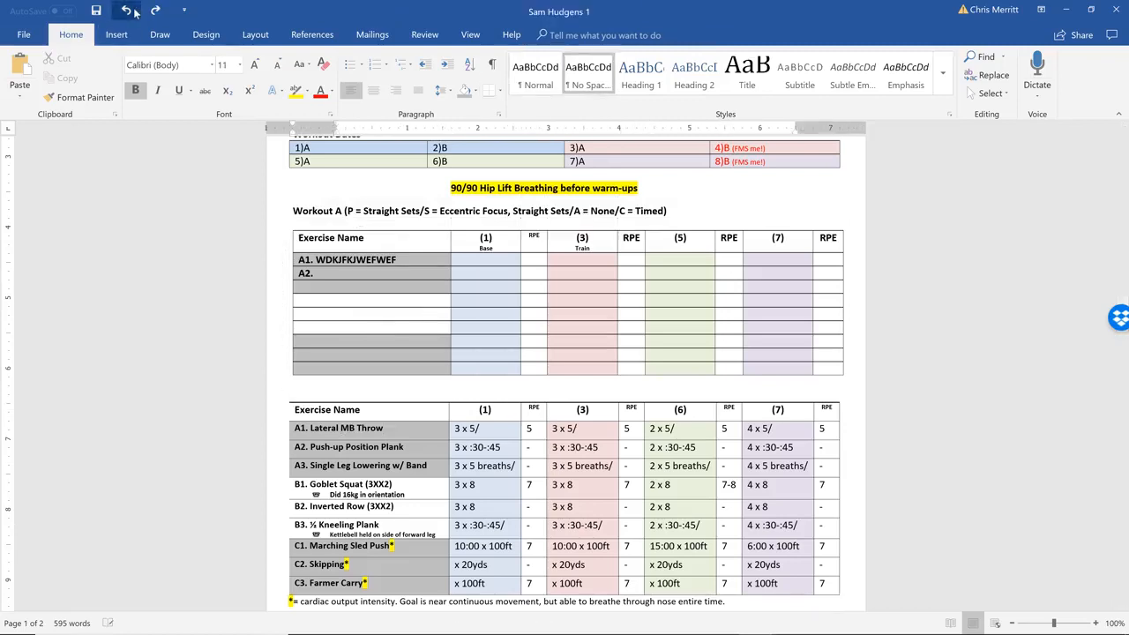
Undo the placeholder exercise entries in the new Workout A table and save the document
left_click(132, 10)
left_click(132, 11)
left_click(133, 10)
left_click(133, 10)
left_click(96, 11)
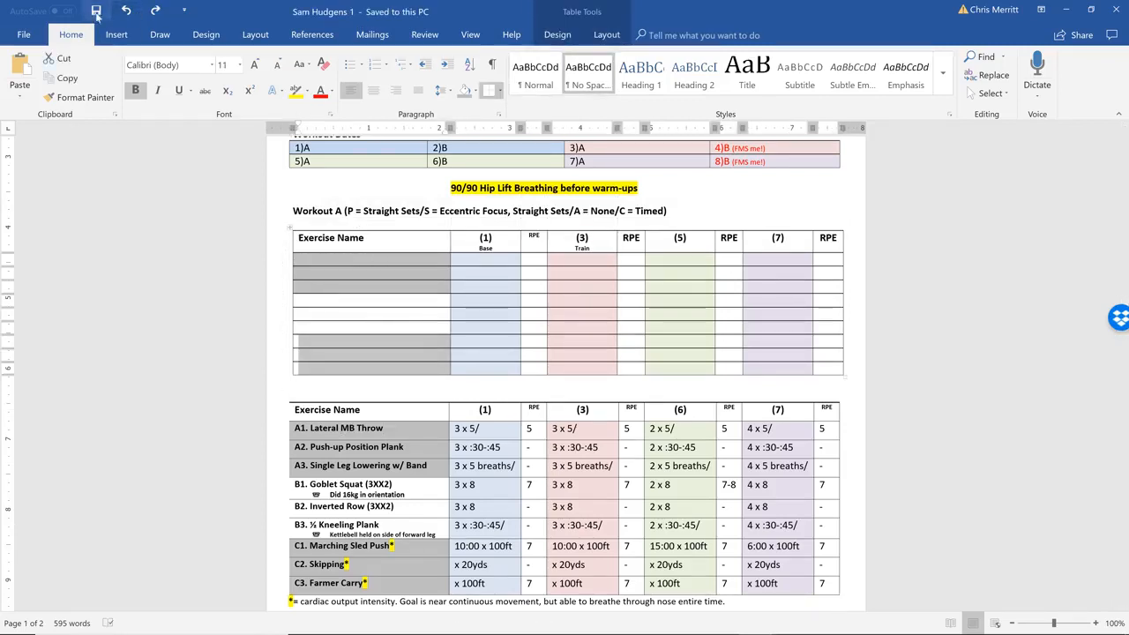
Undo the shading, the Base and Train sub-labels and the RPE headings of the new Workout A table
left_click(126, 11)
left_click(126, 11)
left_click(127, 10)
left_click(126, 10)
left_click(127, 10)
left_click(126, 11)
left_click(126, 11)
left_click(127, 11)
left_click(127, 10)
left_click(126, 11)
left_click(126, 11)
Undo the header row text and the column width changes in the new Workout A table
left_click(126, 10)
left_click(126, 11)
left_click(126, 10)
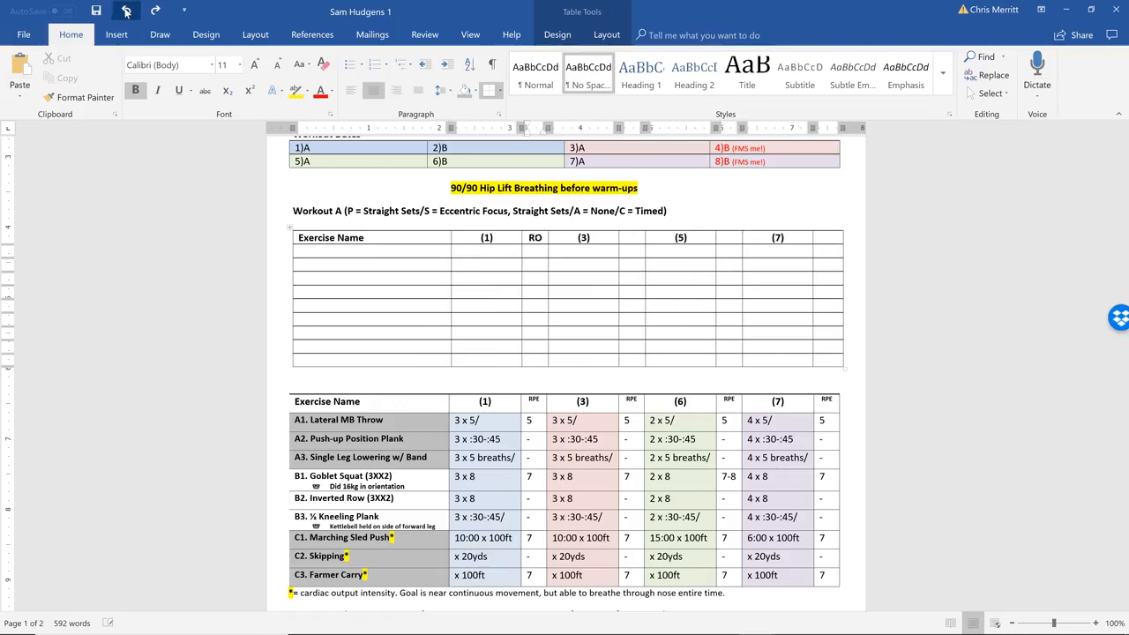
left_click(126, 11)
left_click(126, 10)
left_click(126, 10)
left_click(126, 10)
left_click(126, 10)
left_click(126, 10)
left_click(126, 11)
left_click(126, 10)
left_click(126, 10)
left_click(126, 11)
Undo the insertion of the empty Workout A grid and the blank lines made for it
left_click(126, 10)
left_click(126, 11)
left_click(127, 11)
left_click(126, 10)
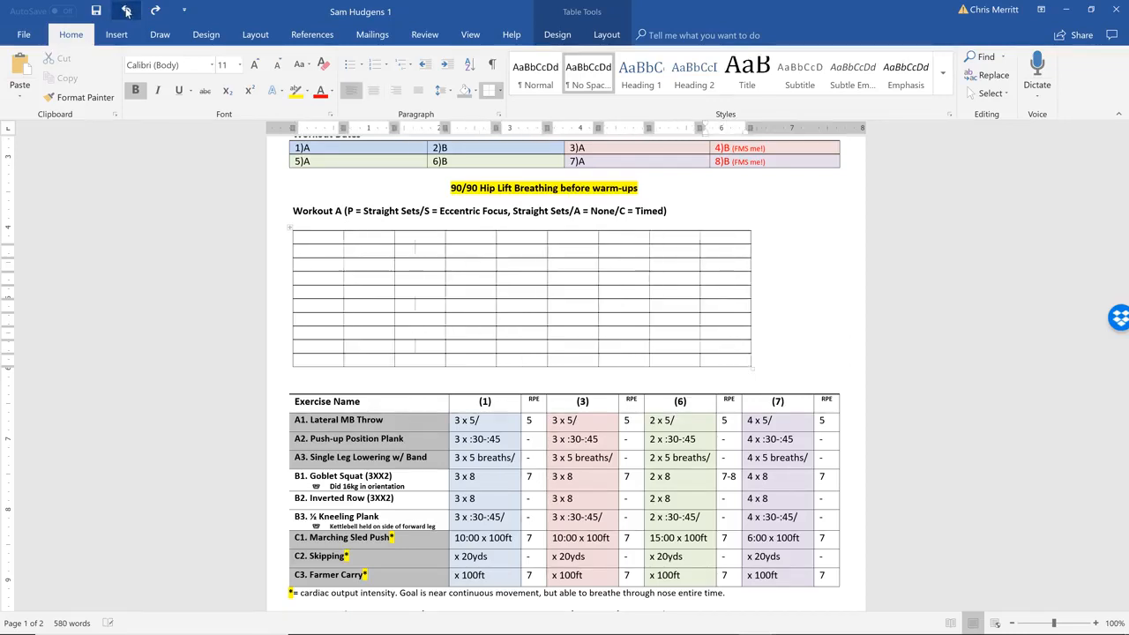
left_click(127, 10)
left_click(126, 11)
left_click(127, 11)
left_click(126, 11)
left_click(126, 10)
left_click(127, 10)
left_click(126, 10)
left_click(127, 10)
left_click(126, 11)
left_click(126, 10)
Undo the rebuilt tables near the top of the sheet, including the new FMS Concern #1 table
left_click(126, 11)
left_click(126, 11)
left_click(126, 11)
left_click(126, 10)
left_click(126, 11)
left_click(126, 11)
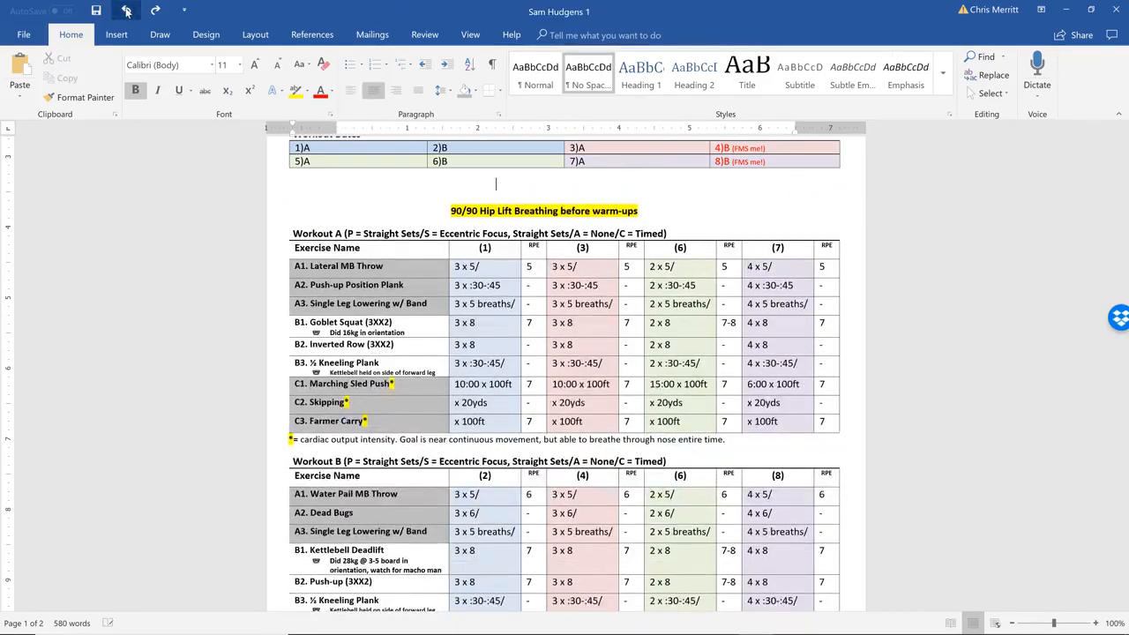
left_click(126, 11)
left_click(126, 11)
left_click(127, 11)
left_click(126, 10)
left_click(126, 10)
left_click(127, 11)
left_click(126, 11)
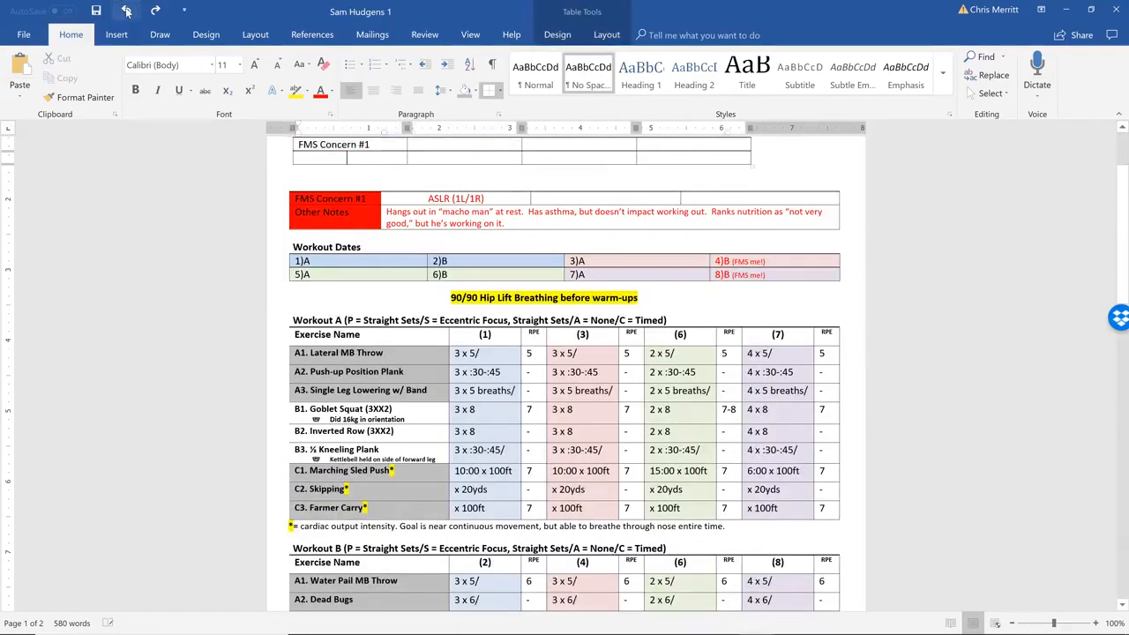
left_click(126, 11)
left_click(126, 11)
Undo all remaining logo and header edits and save the restored original program sheet
left_click(126, 10)
left_click(126, 10)
left_click(126, 11)
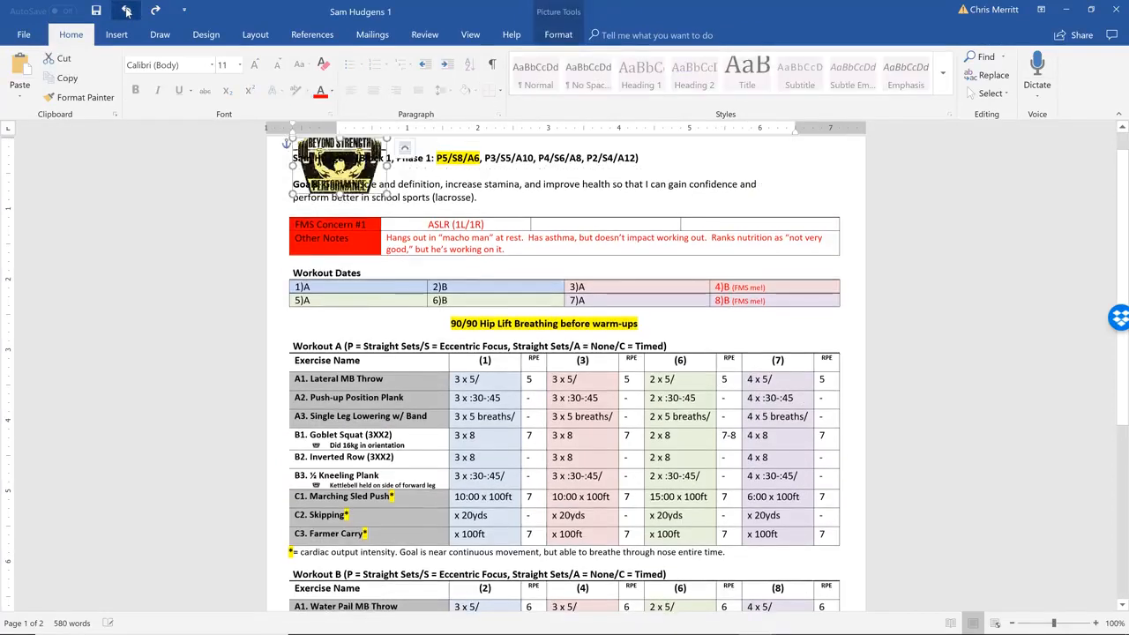
left_click(126, 11)
left_click(126, 11)
left_click(126, 10)
left_click(126, 11)
left_click(127, 10)
left_click(128, 12)
left_click(129, 13)
left_click(129, 11)
left_click(131, 12)
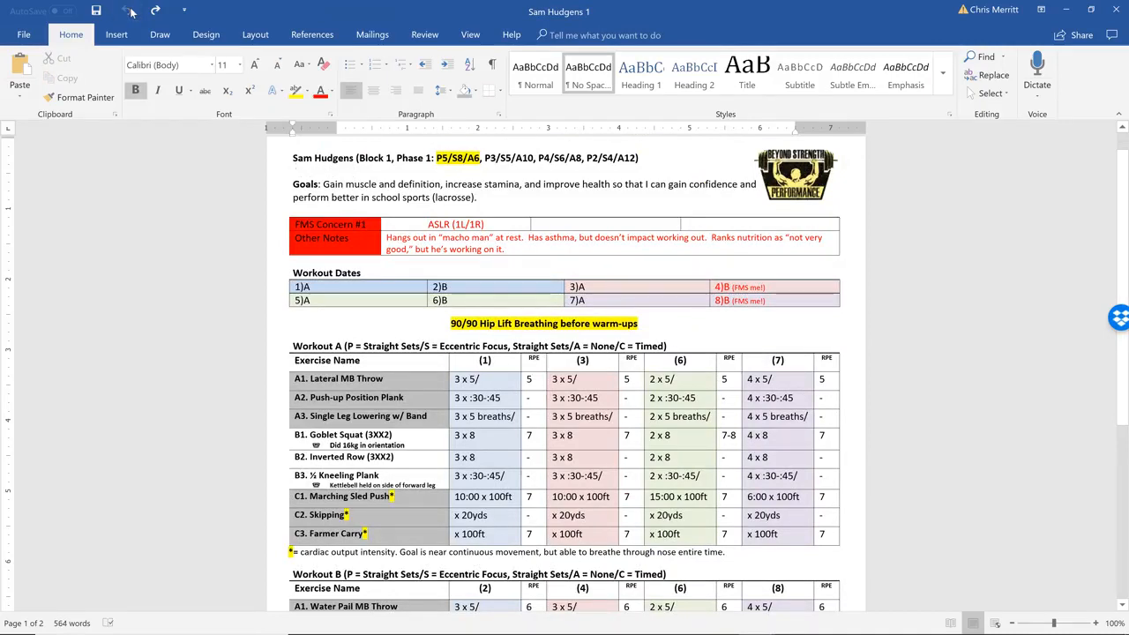
left_click(97, 12)
Review the sheet down to the page footer, opening and closing the footer, and return to the top
left_click(445, 287)
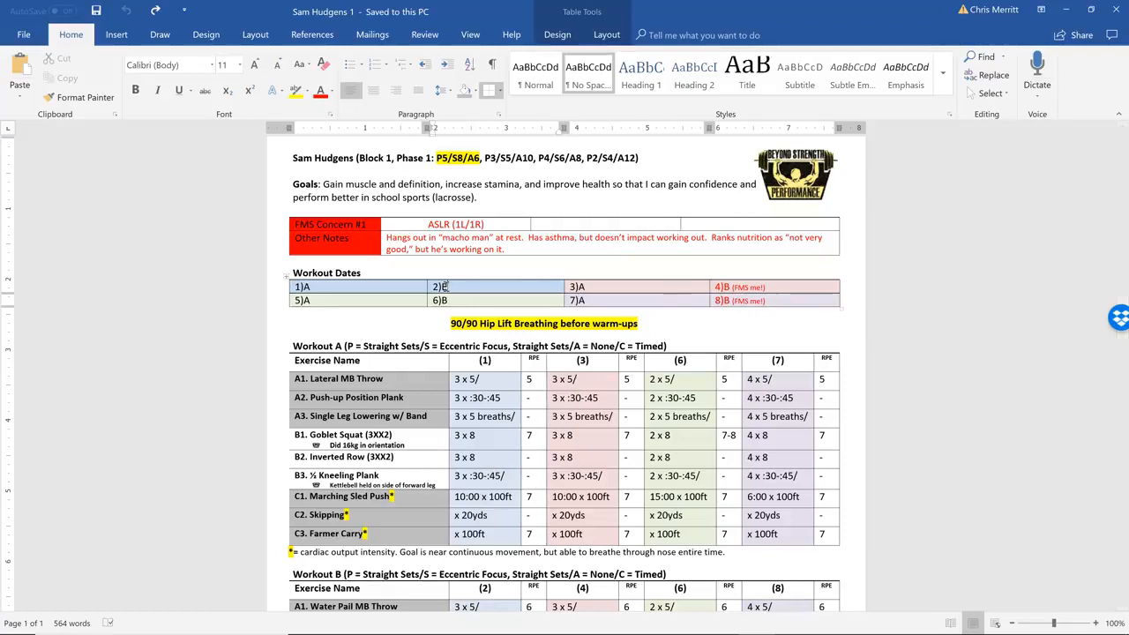
scroll(446, 286, "down", 6)
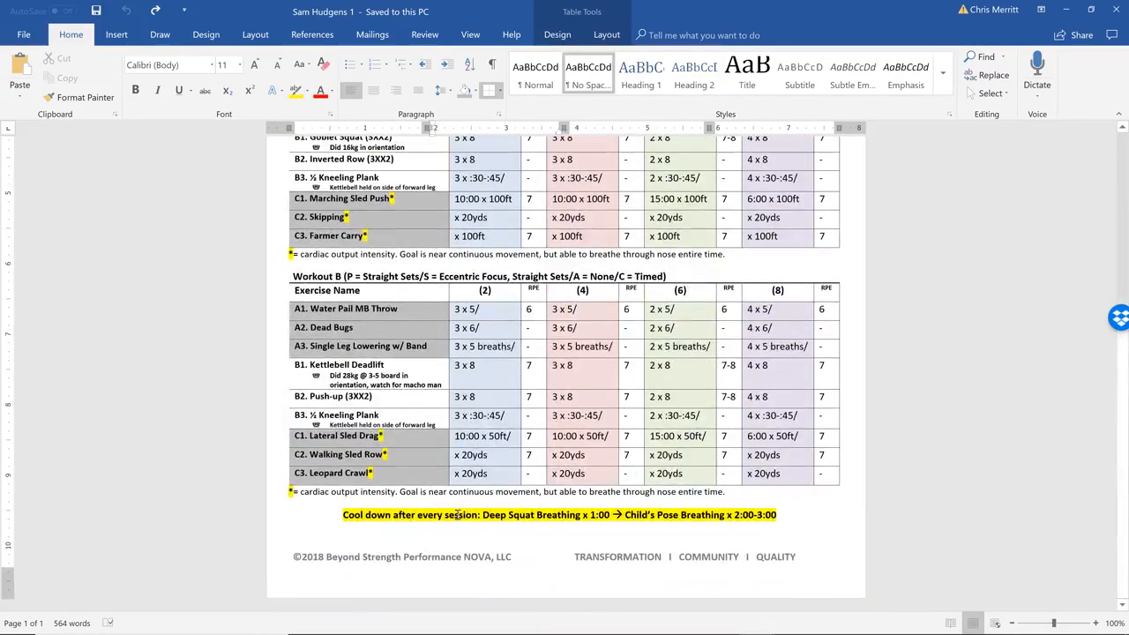
double_click(423, 582)
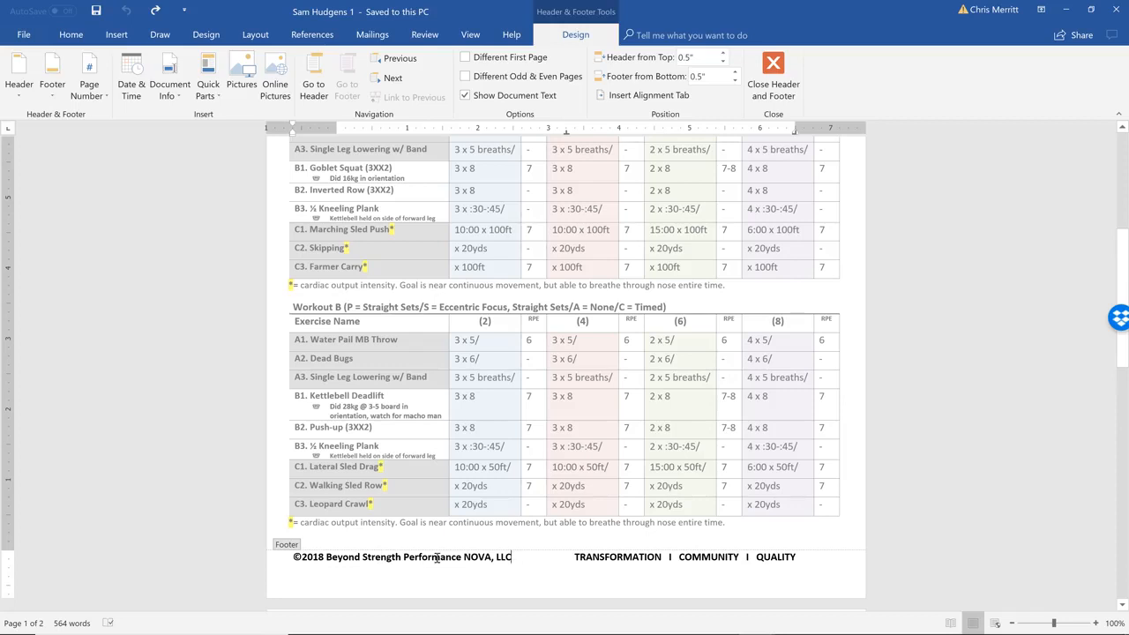
triple_click(481, 522)
left_click(410, 543)
scroll(415, 544, "up", 6)
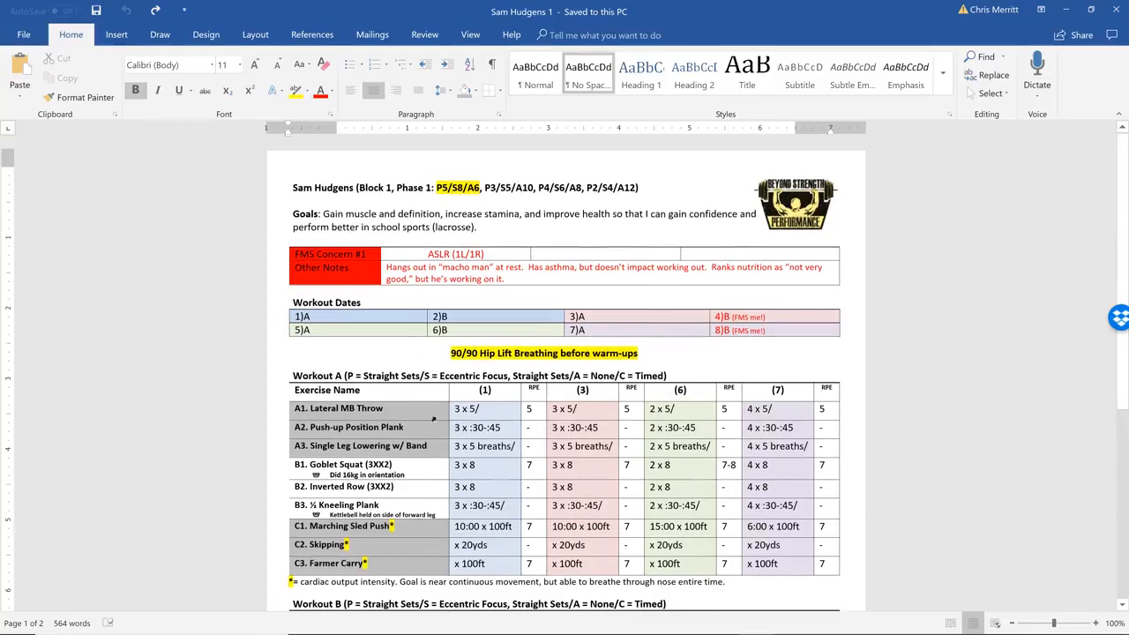
Rename exercise A1 in the Workout A table as Cross Body MB Throw
left_click(394, 406)
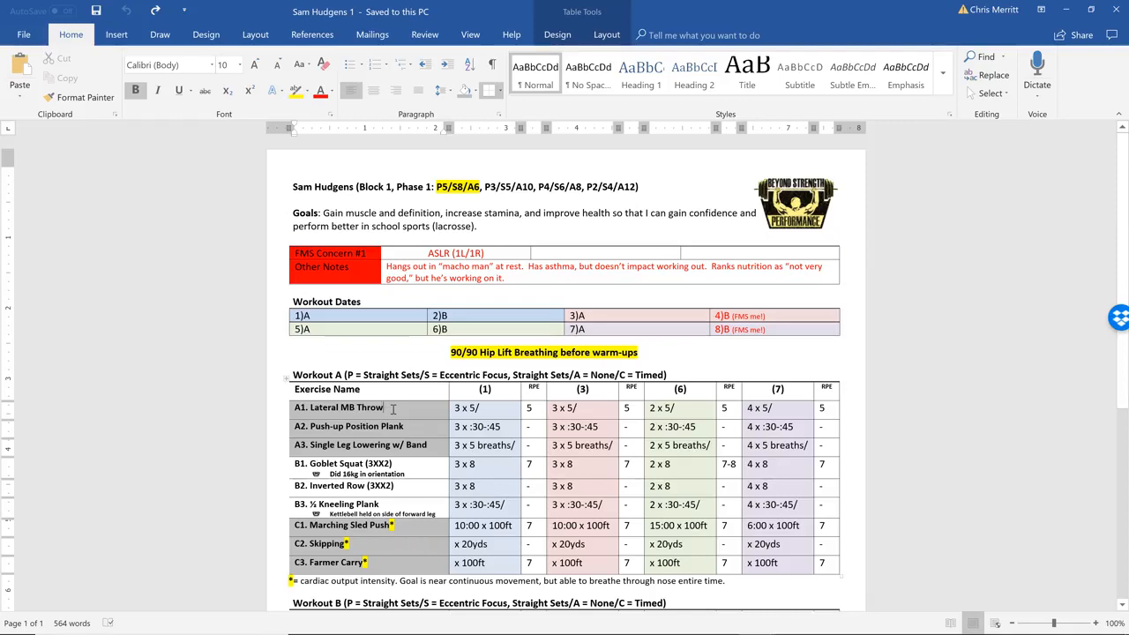
key("BackSpace")
key("BackSpace")
key("BackSpace")
type("ROrow")
key("BackSpace")
key("BackSpace")
key("BackSpace")
key("BackSpace")
key("BackSpace")
key("BackSpace")
key("BackSpace")
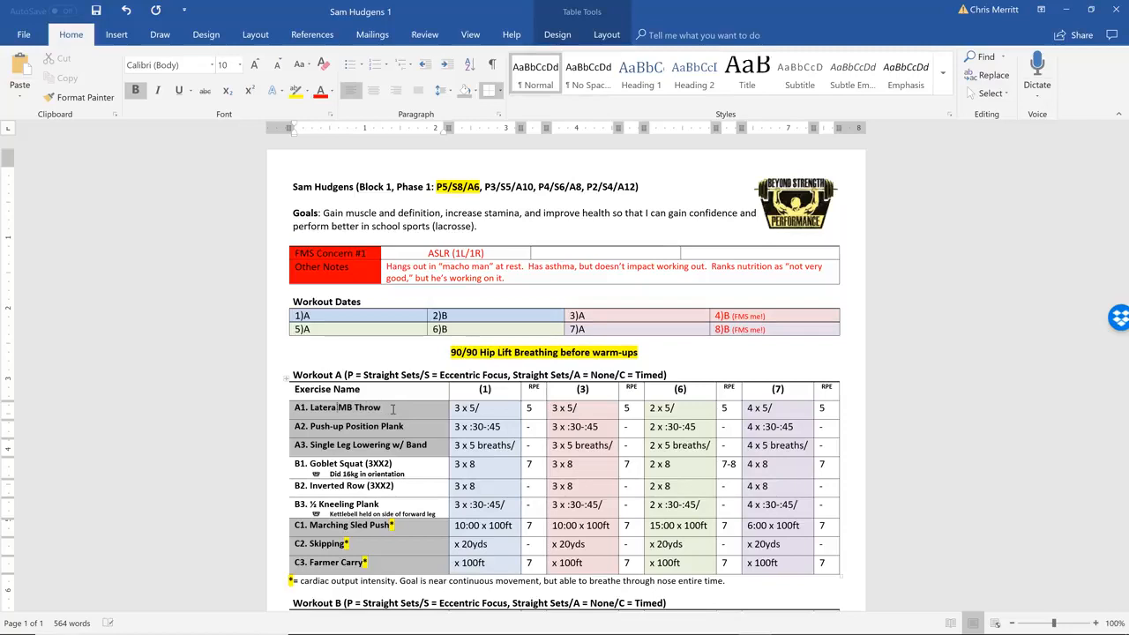
type("Cross Body")
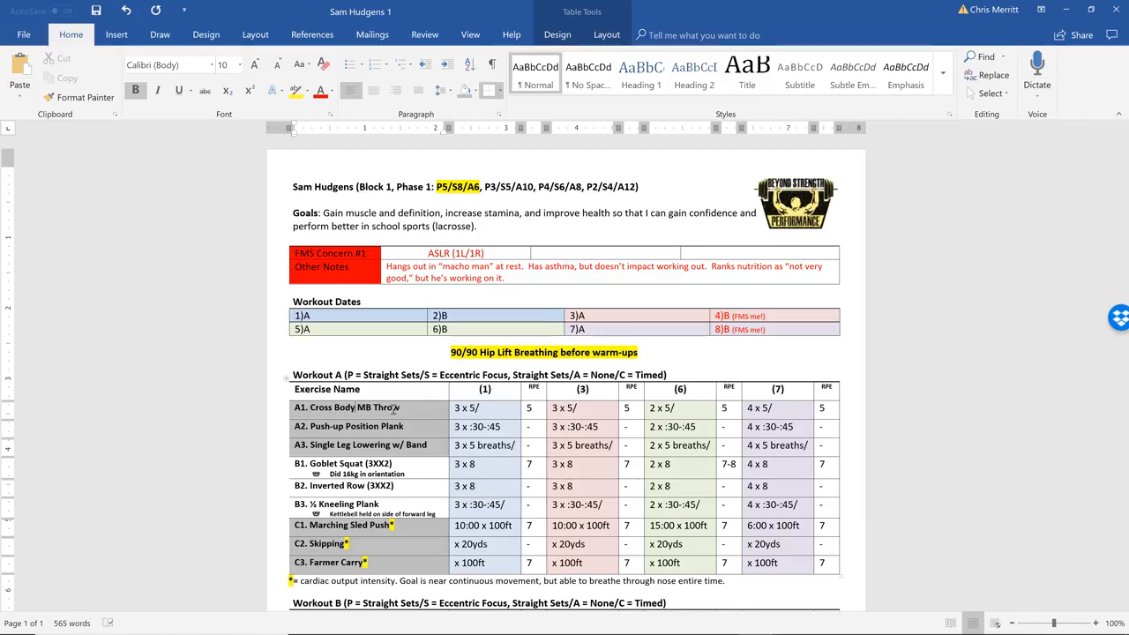
key("Tab")
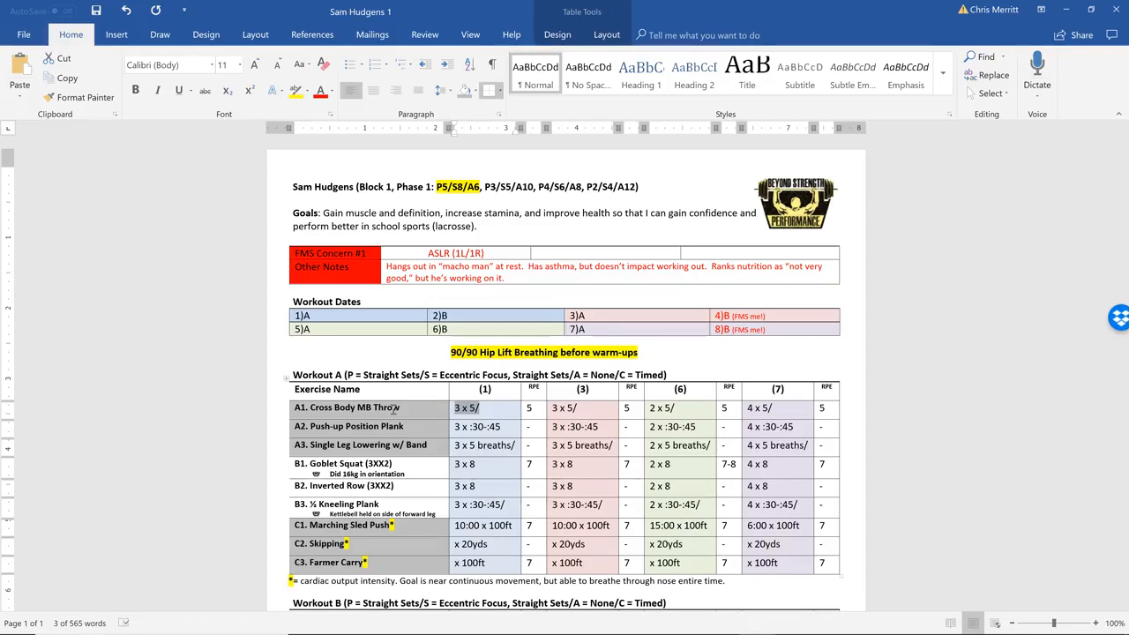
In the title line, strike through P5/S8/A6 without its highlight and highlight P3/S5/A10 in yellow
left_click_drag(437, 186, 480, 187)
left_click(205, 90)
left_click(295, 90)
left_click_drag(491, 188, 535, 187)
left_click(296, 90)
Set the A1 prescriptions to 3 x 3/, 3 x 3/, 2 x 3/ and 4 x 3/ across the four session columns
left_click(487, 409)
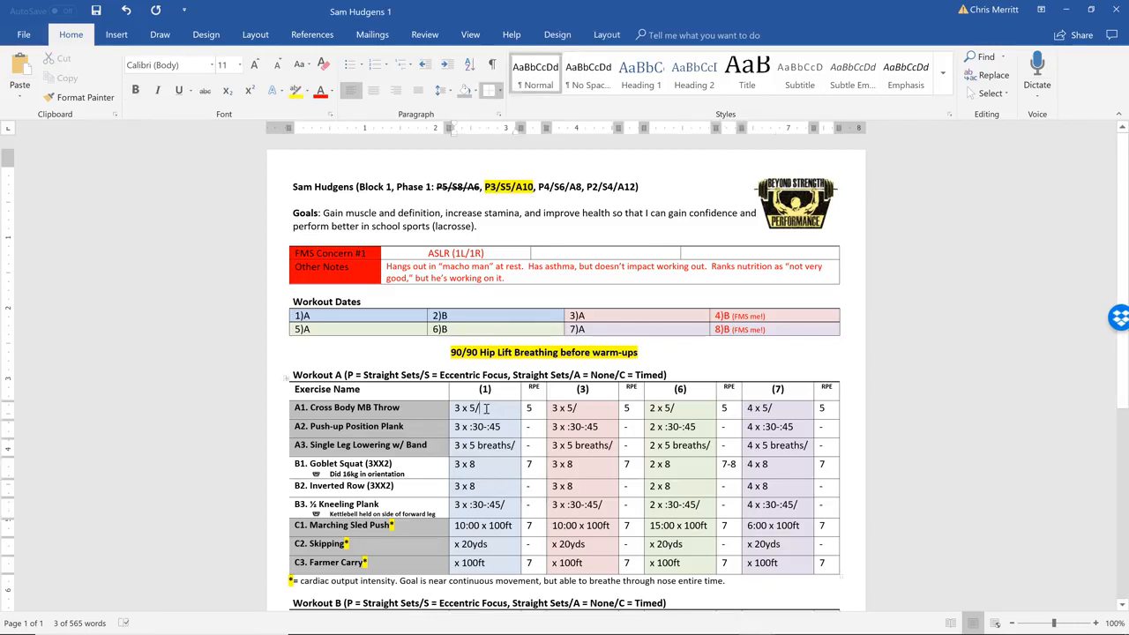
key("Left")
key("BackSpace")
type("3")
key("Tab")
key("Tab")
key("Right")
key("Left")
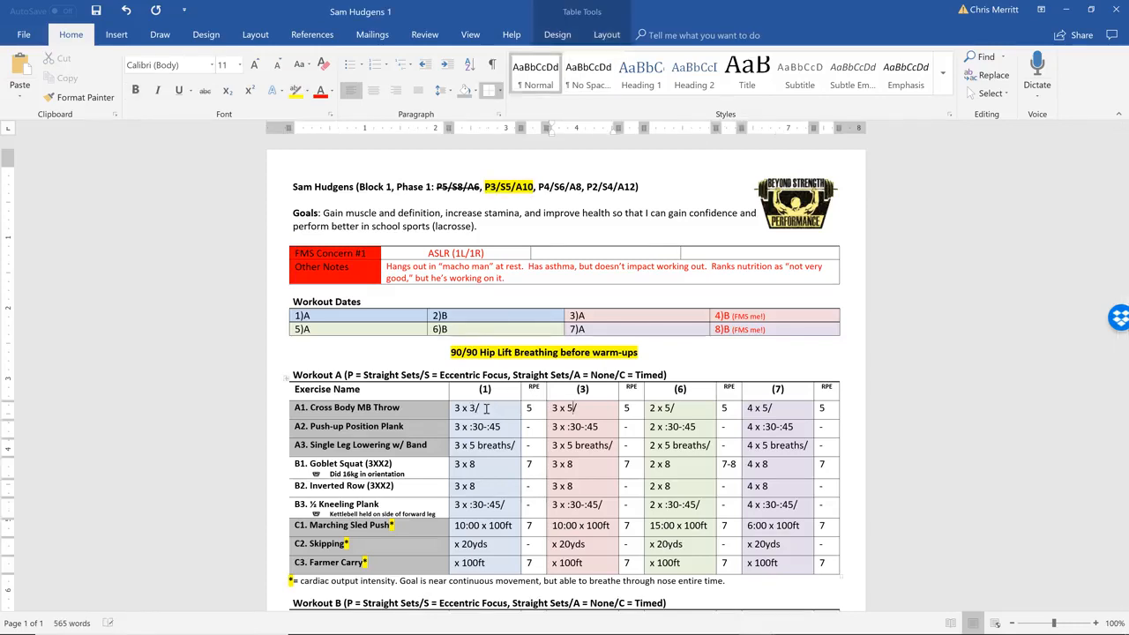
key("Tab")
key("Tab")
key("Right")
key("Left")
key("Tab")
key("Tab")
key("Right")
key("Left")
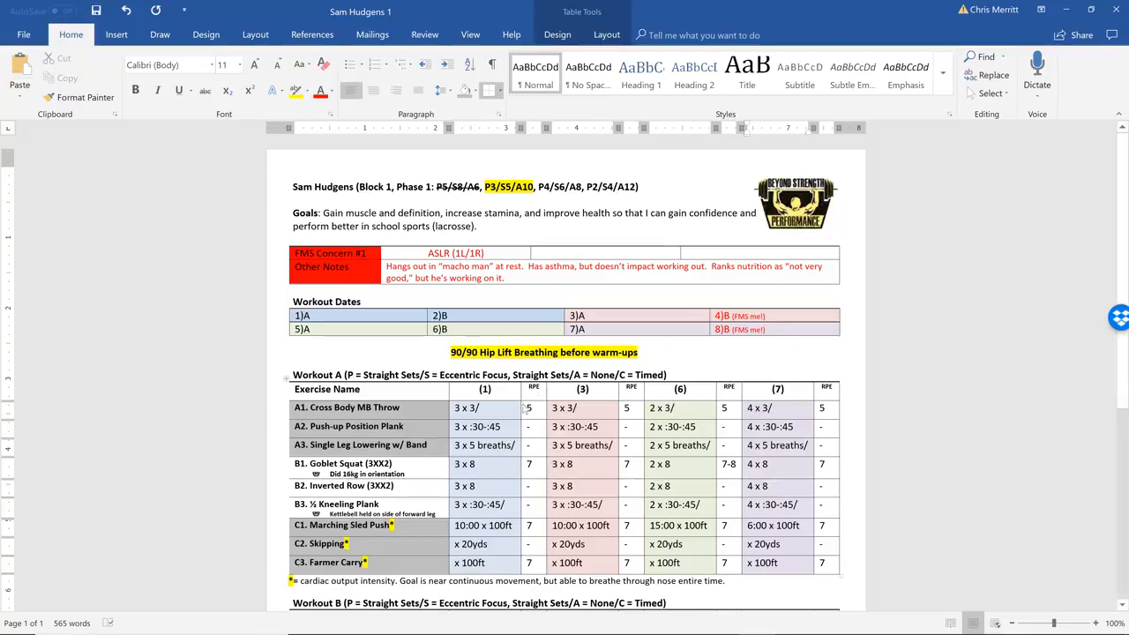
Rename exercise A2 in the Workout A table as Ab Wheel Rollout
left_click(422, 430)
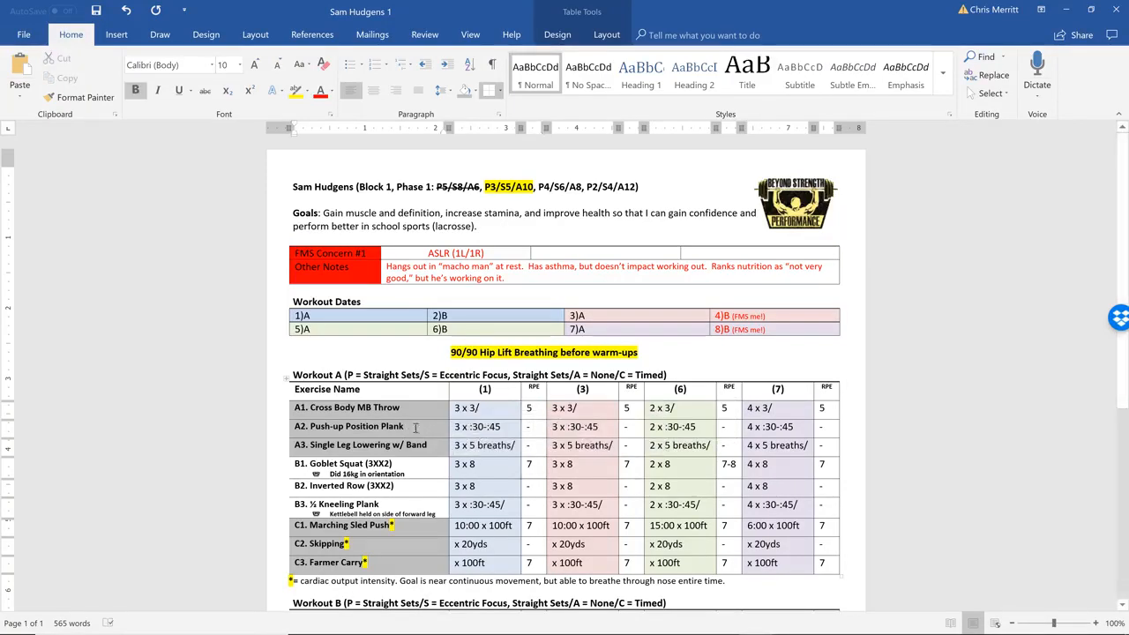
mouse_move(409, 428)
left_mouse_down()
mouse_move(328, 419)
mouse_move(316, 429)
left_mouse_up()
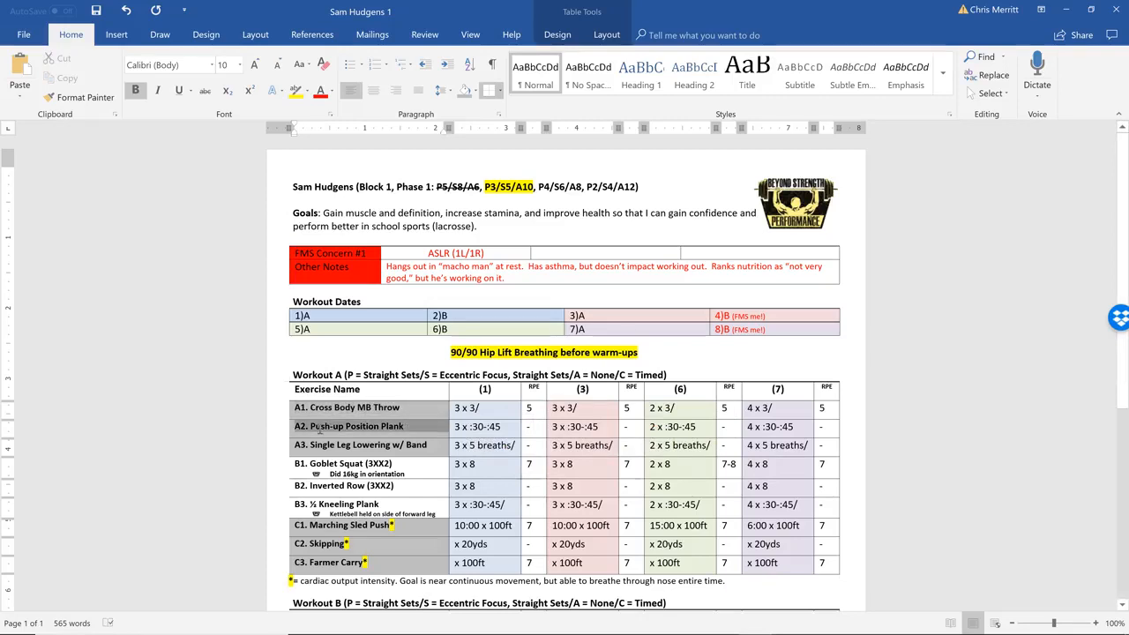
left_click(384, 408)
left_click_drag(407, 427, 326, 432)
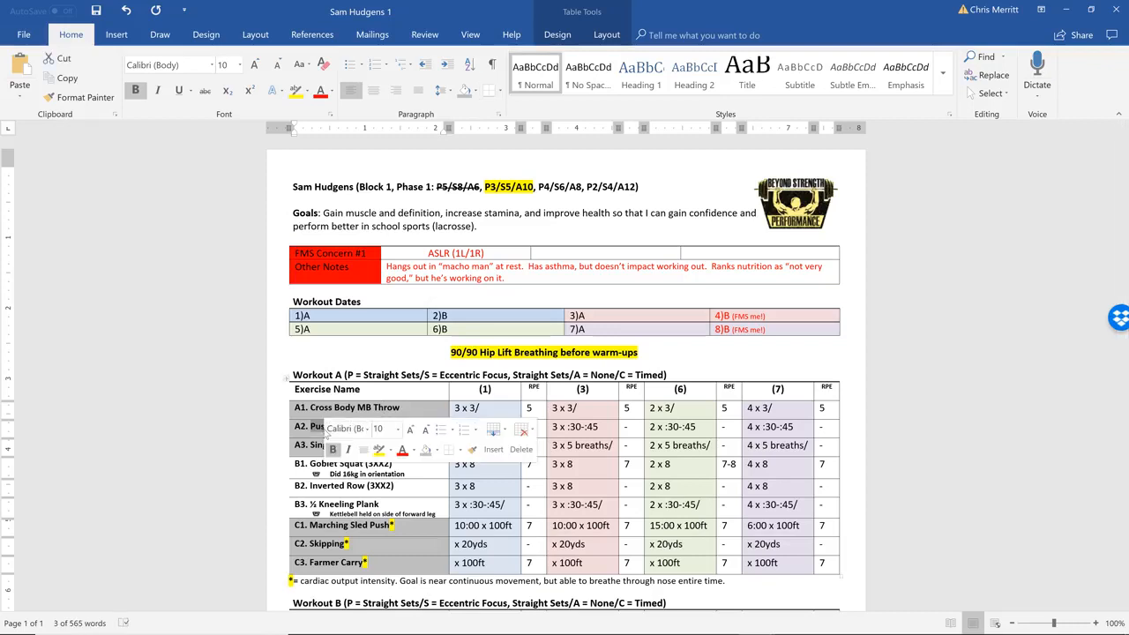
type("Ab Wheel Rollout")
Set the A2 prescriptions to 3 x 5, 3 x 5, 2 x 5 and 4 x 5 across the four session columns
key("Tab")
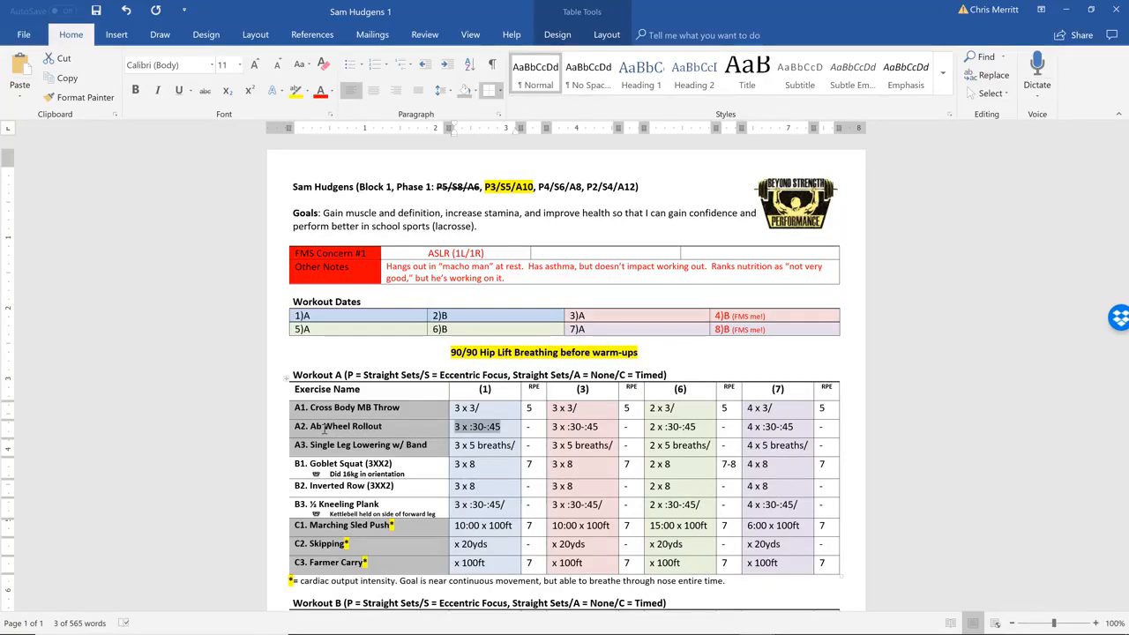
key("Right")
key("BackSpace")
key("BackSpace")
key("BackSpace")
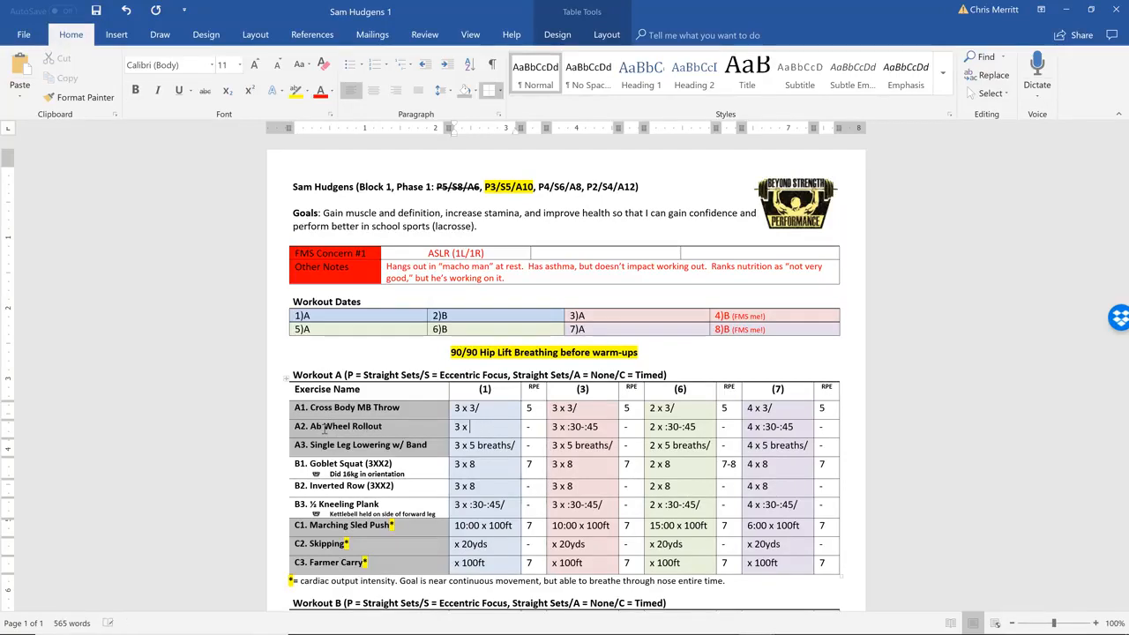
key("Tab")
type("3 x 5")
key("Tab")
type("3 x 5")
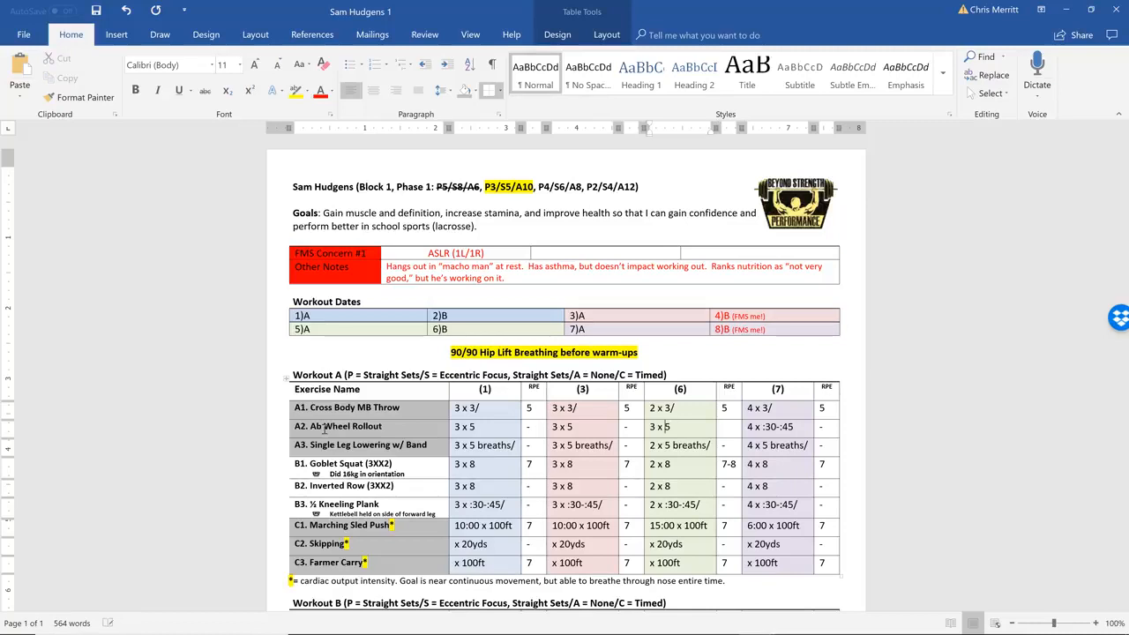
key("Tab")
key("Tab")
type("4 x")
Leave the A3 row as it is and change the tempo of the B1 Goblet Squat to X2X2
key("Tab")
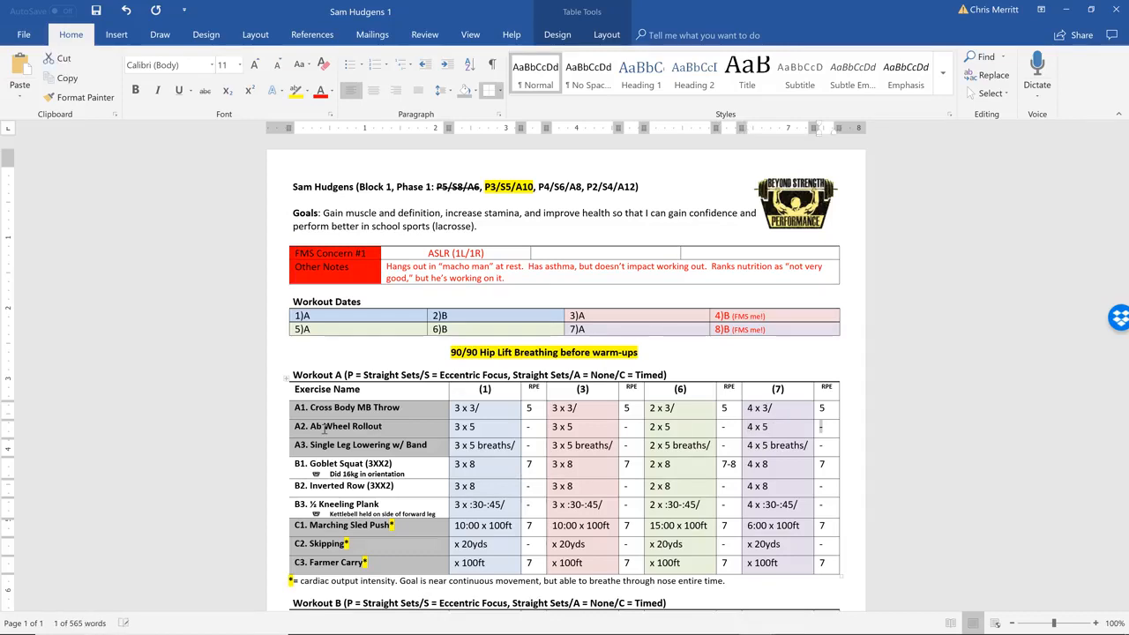
key("Tab")
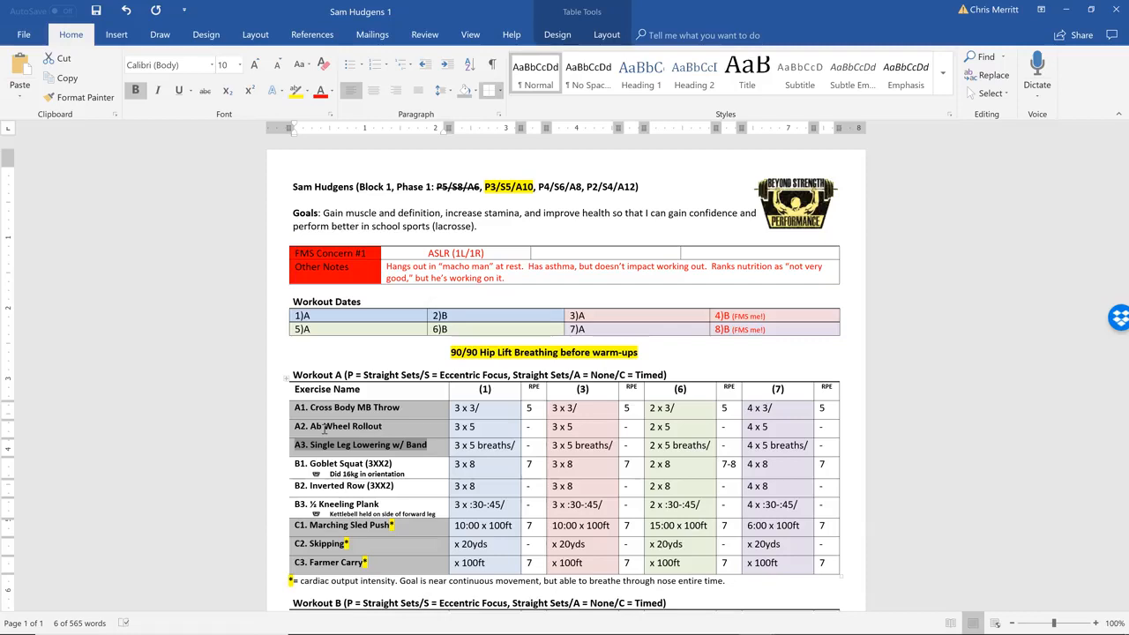
key("Tab")
key("Tab")
key("Tab")
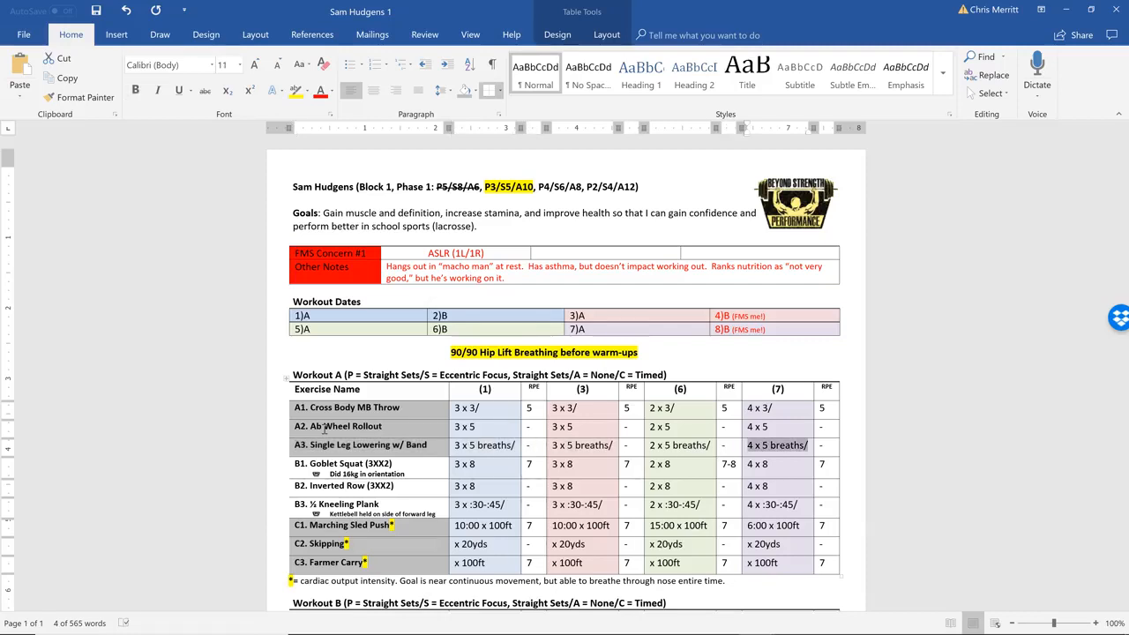
key("Tab")
key("Tab")
key("Right")
key("Down")
key("BackSpace")
key("BackSpace")
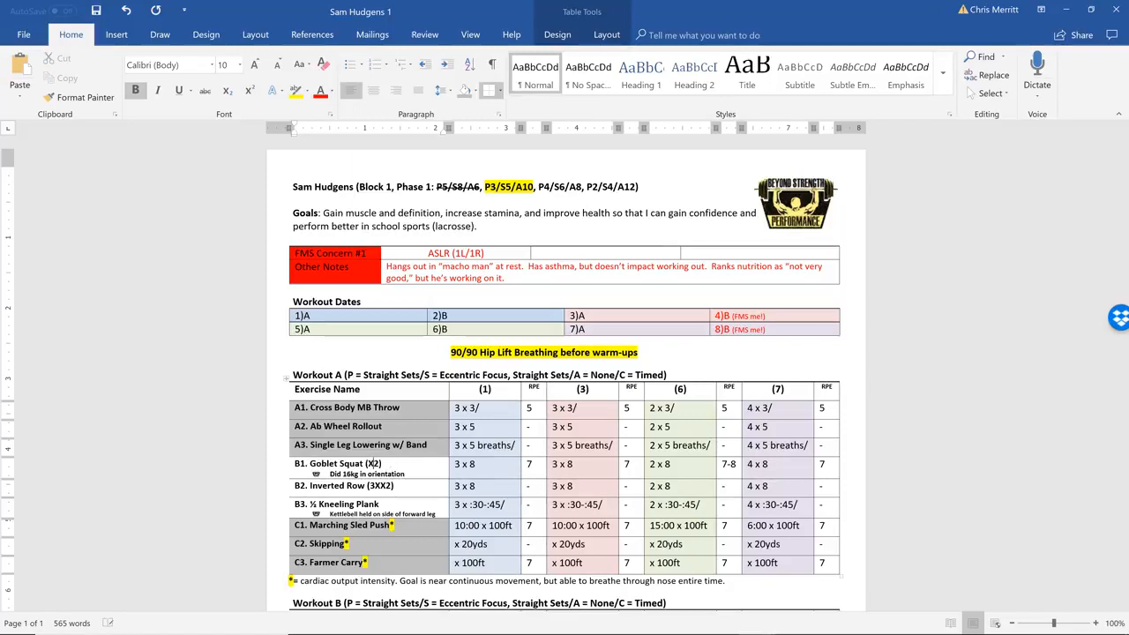
type("X2")
Go through the Workout A prescription and RPE cells of the B1 and B2 rows one by one
scroll(380, 463, "down", 2)
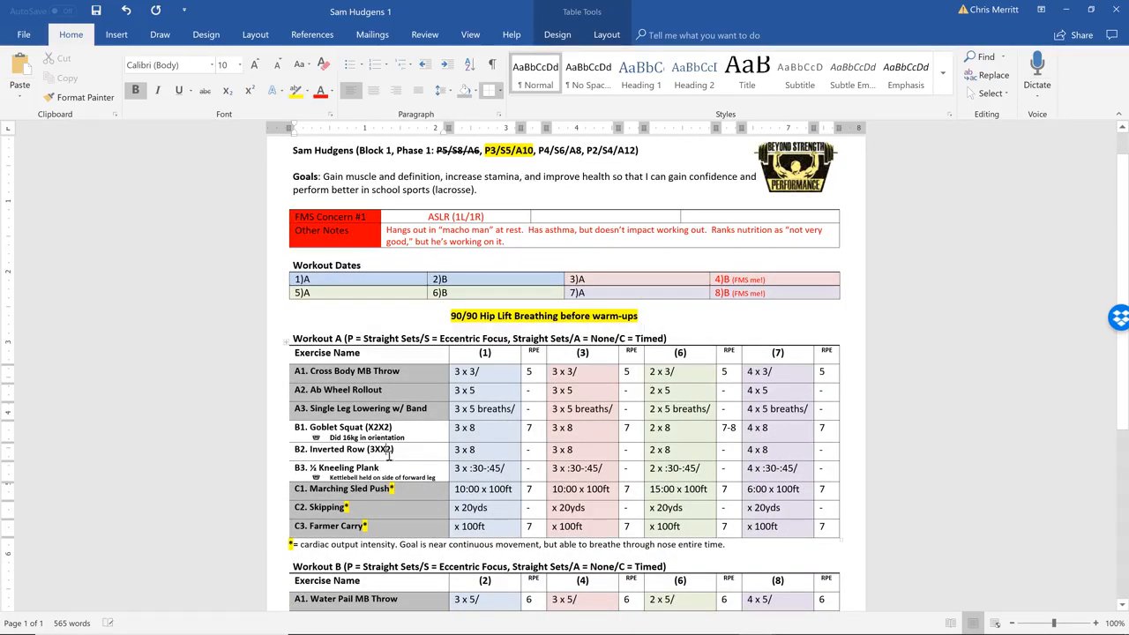
scroll(439, 455, "down", 3)
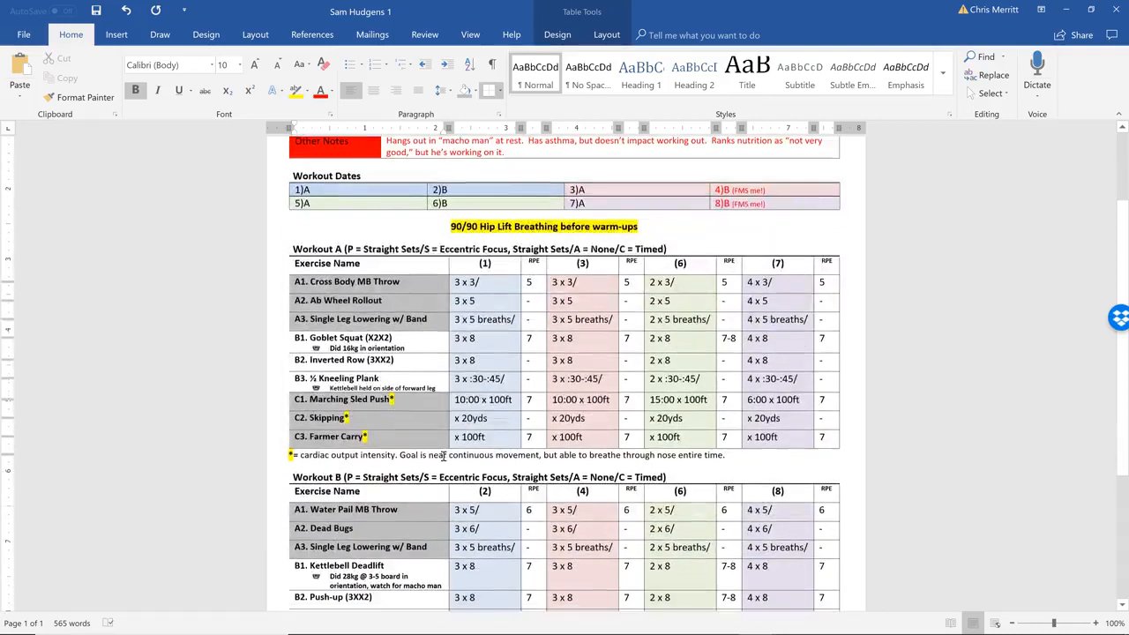
key("Tab")
key("Tab")
key("Tab")
key("Tab")
key("Tab")
key("Tab")
key("Tab")
key("Tab")
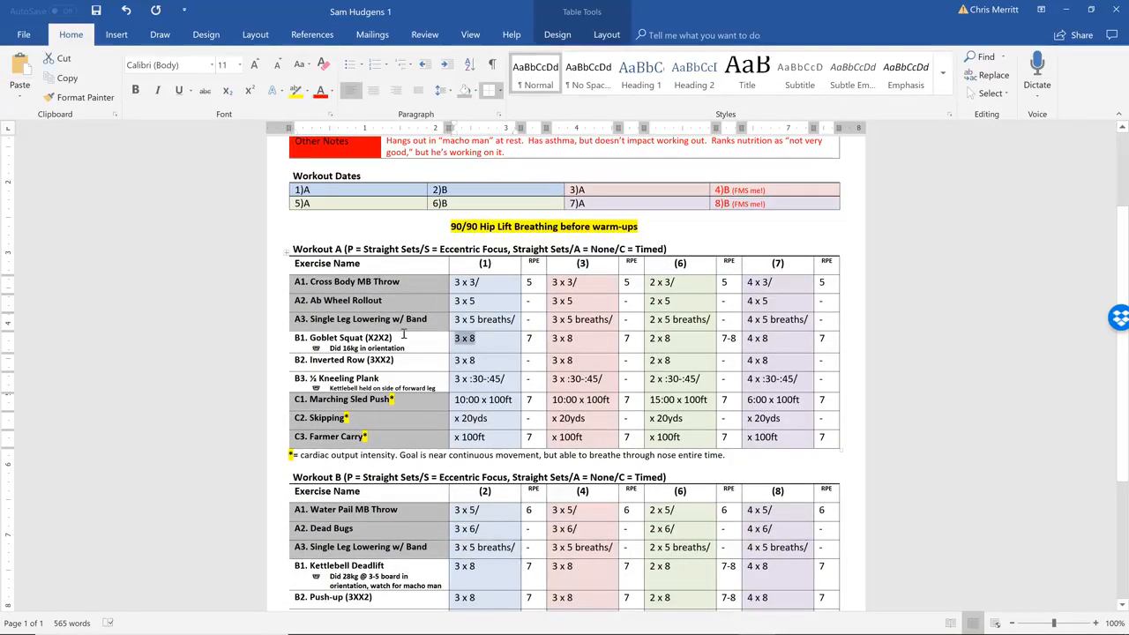
key("Tab")
key("Tab")
key("Tab")
key("Tab")
key("Tab")
key("Tab")
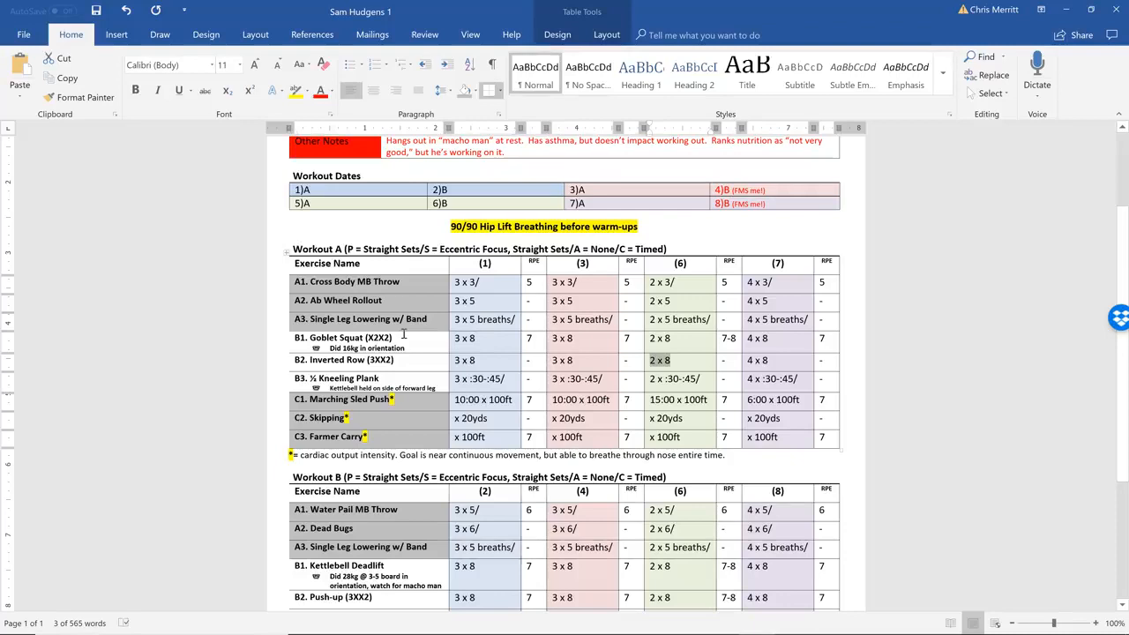
Try adding an empty row below C3. Farmer Carry at the end of the Workout A table, and undo it
left_click(790, 435)
key("Tab")
key("Tab")
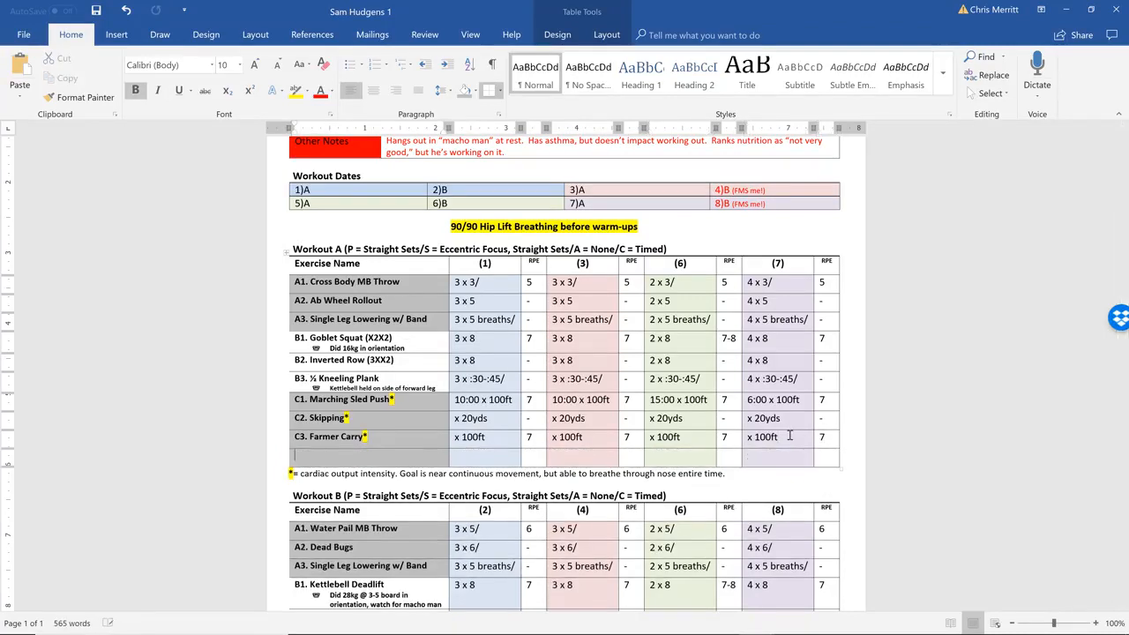
right_click(375, 460)
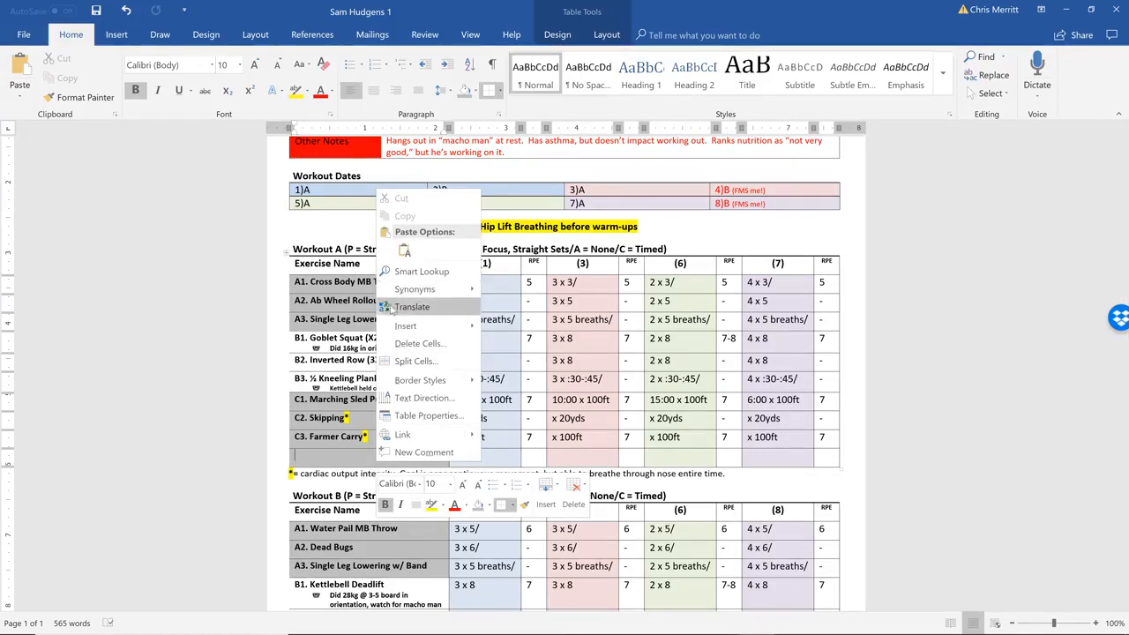
left_click(335, 383)
left_click(126, 11)
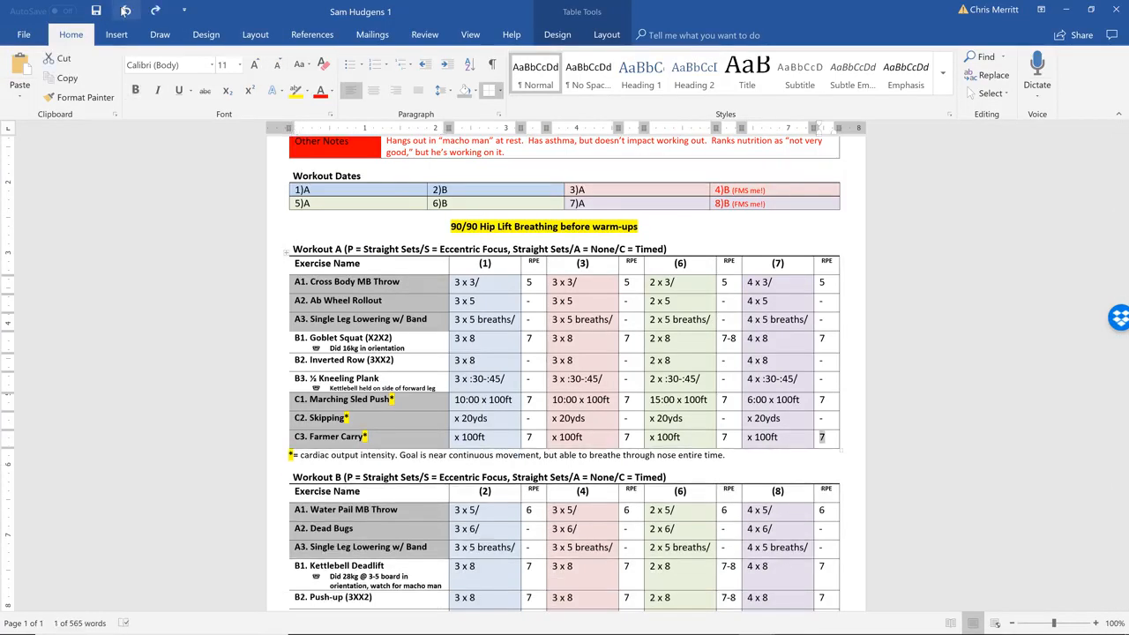
scroll(822, 248, "down", 5)
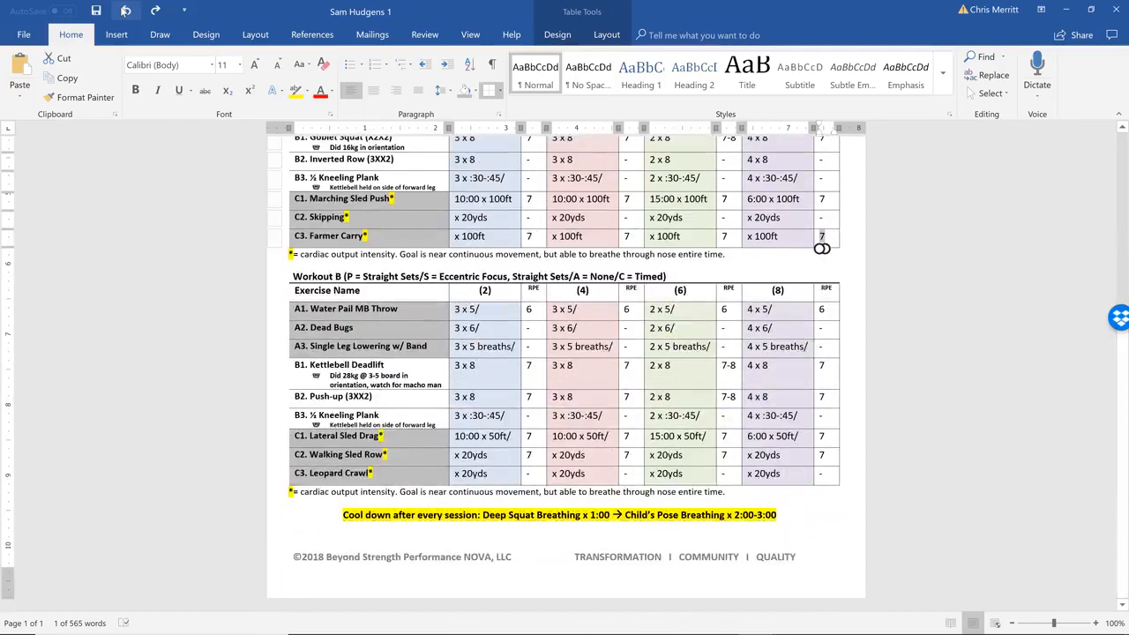
scroll(565, 370, "up", 7)
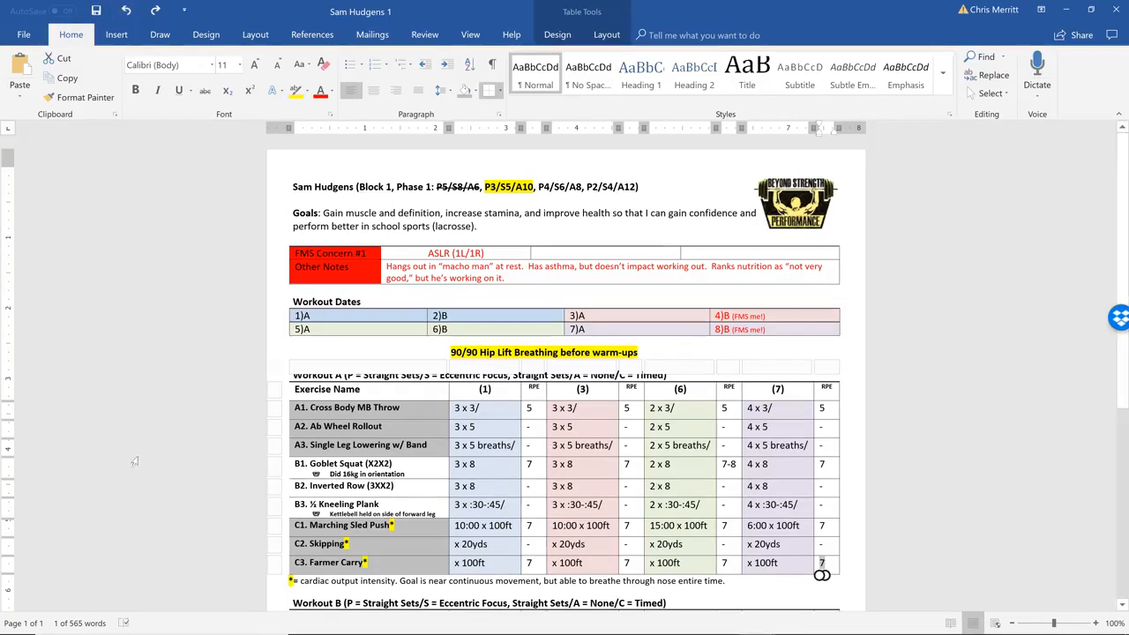
left_click(435, 446)
Switch to File Explorer and open the BSPN Clients folder at the start of its client list
left_click(392, 625)
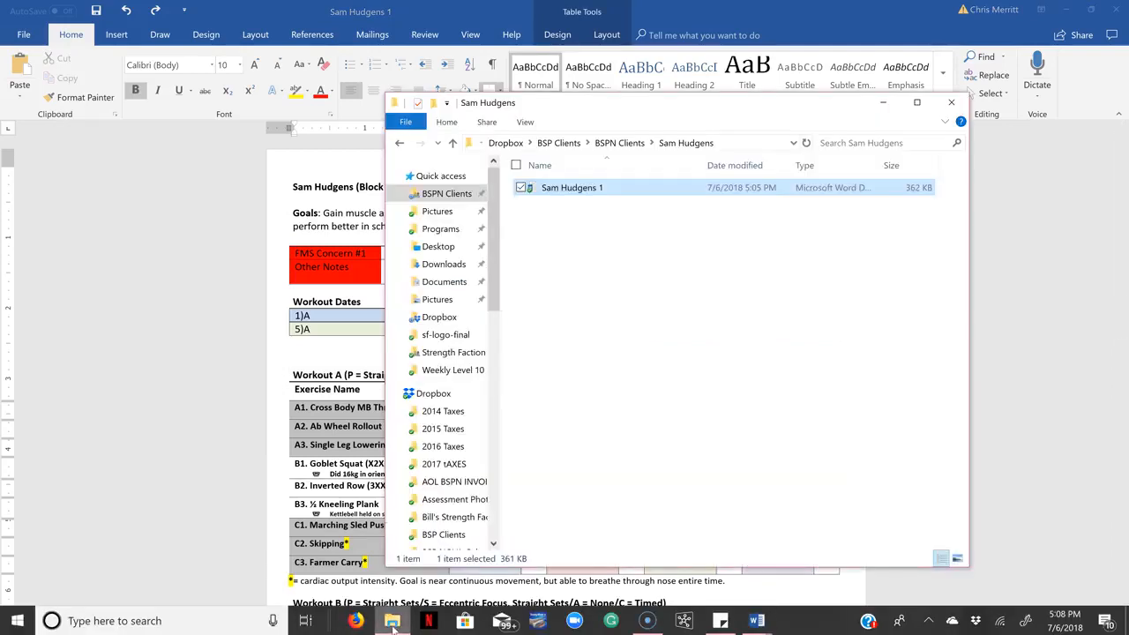
left_click(446, 194)
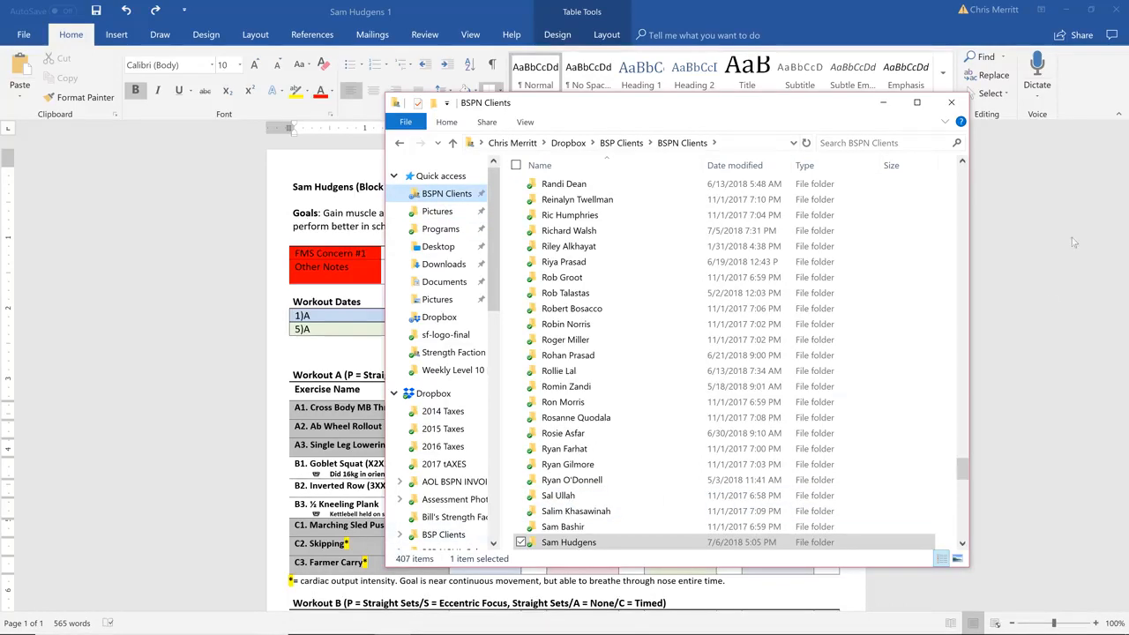
left_click_drag(962, 473, 963, 180)
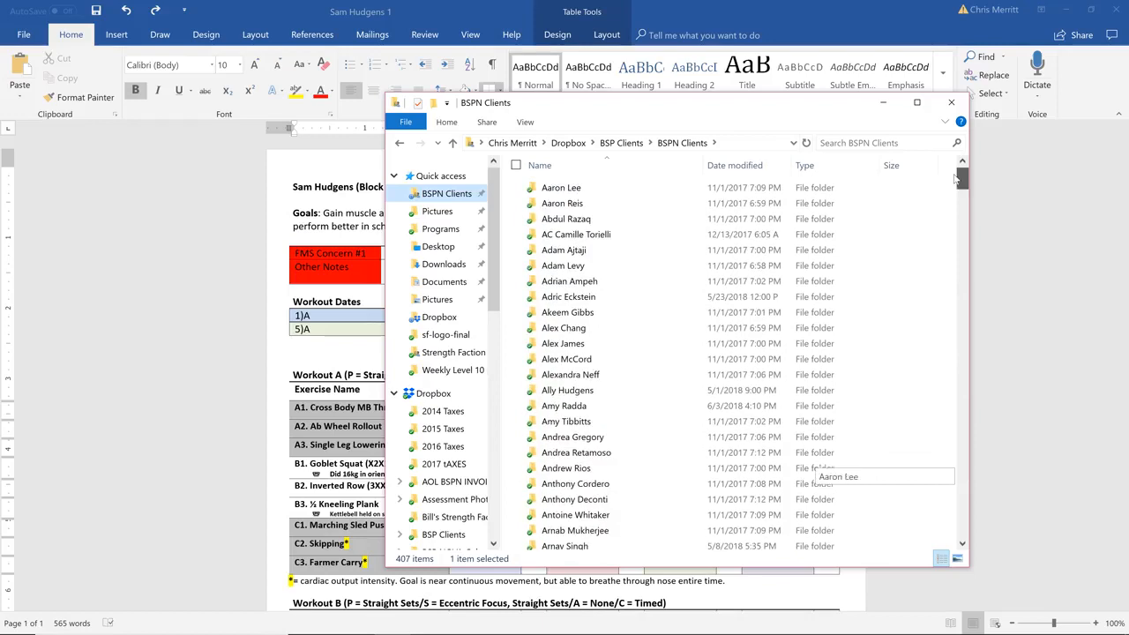
left_click(873, 143)
type("dav")
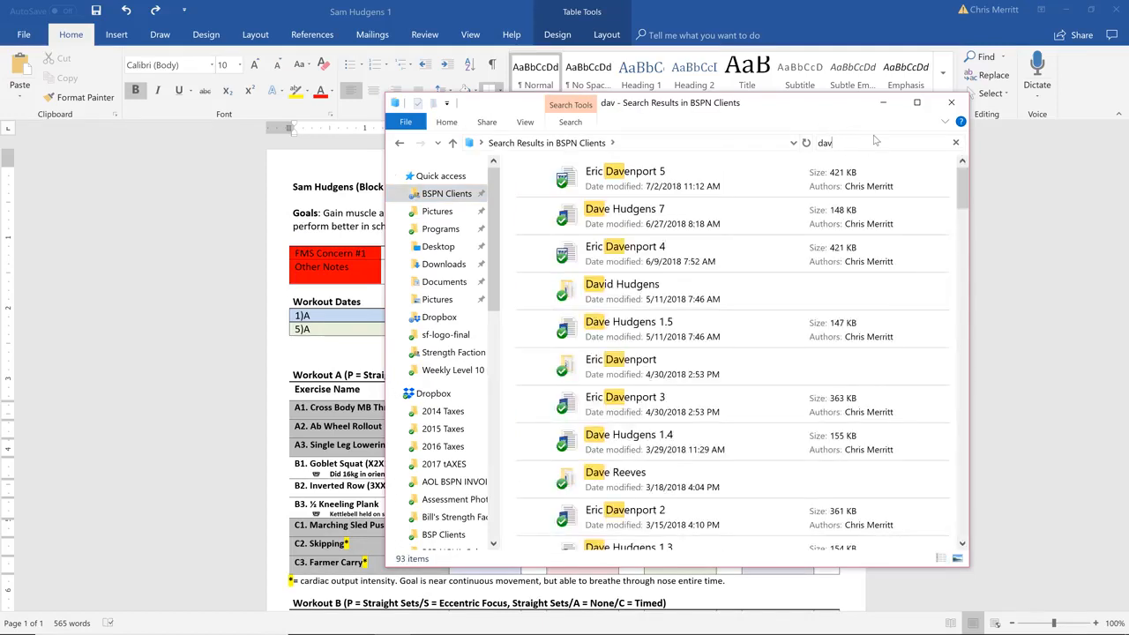
left_click(587, 294)
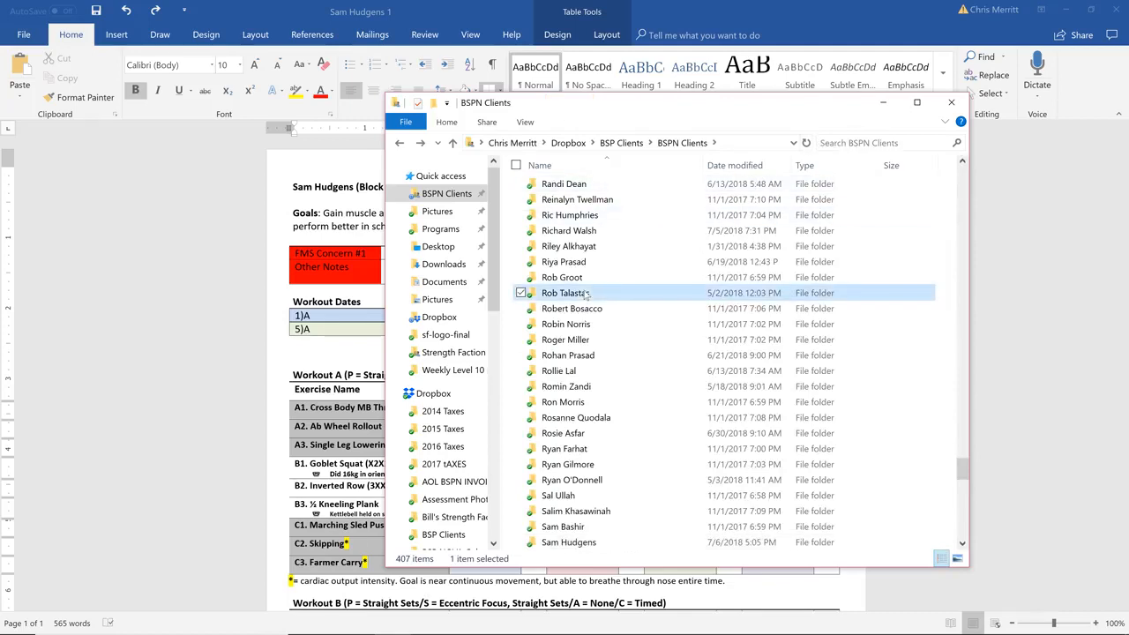
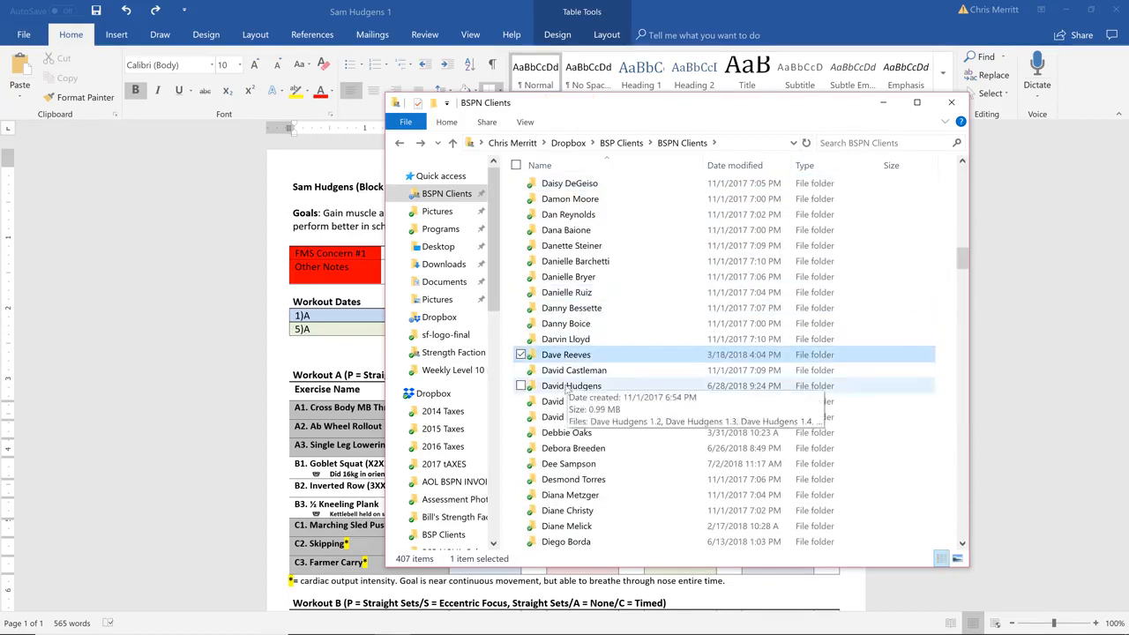
Open the unnumbered program document dated 6/17/2012 from the folder of the client with the same surname, and look through its workout tables
key("Return")
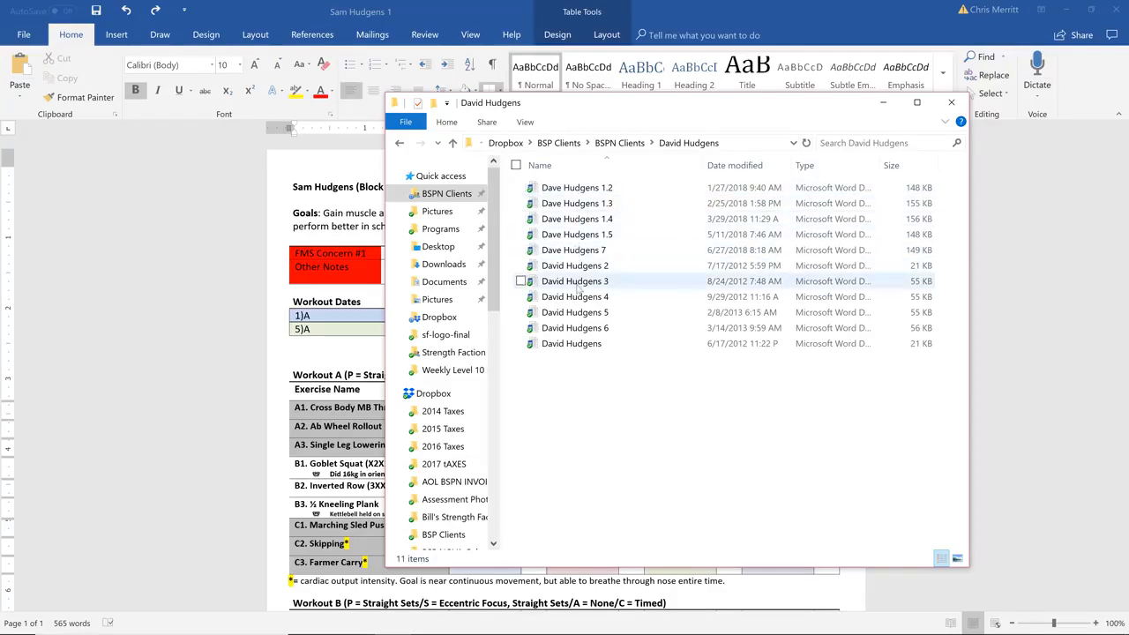
double_click(573, 344)
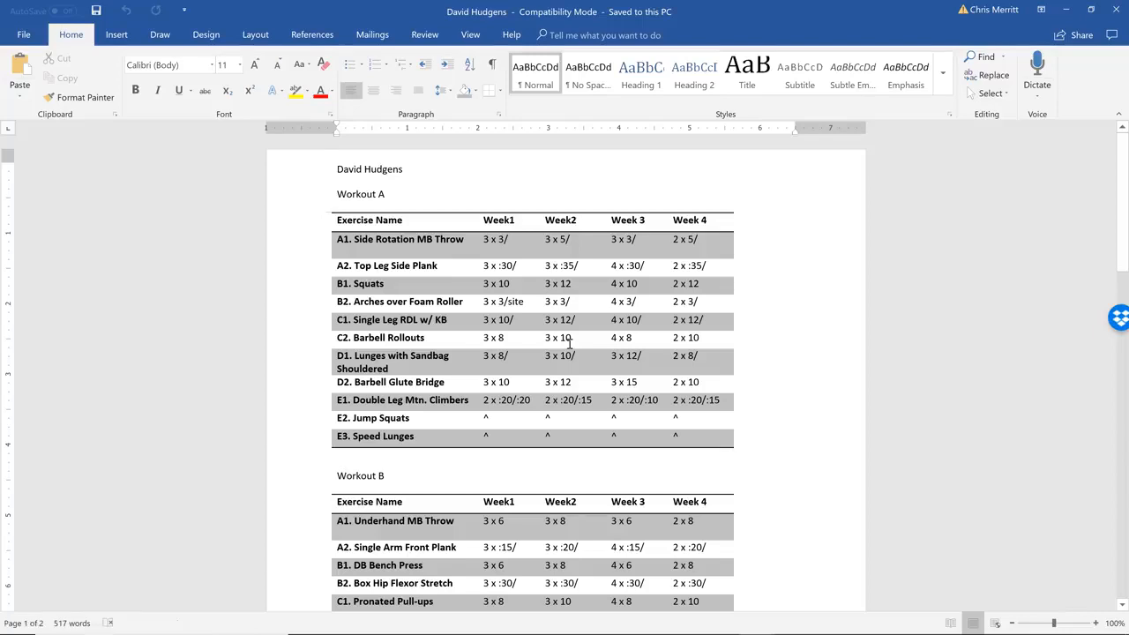
scroll(570, 344, "down", 7)
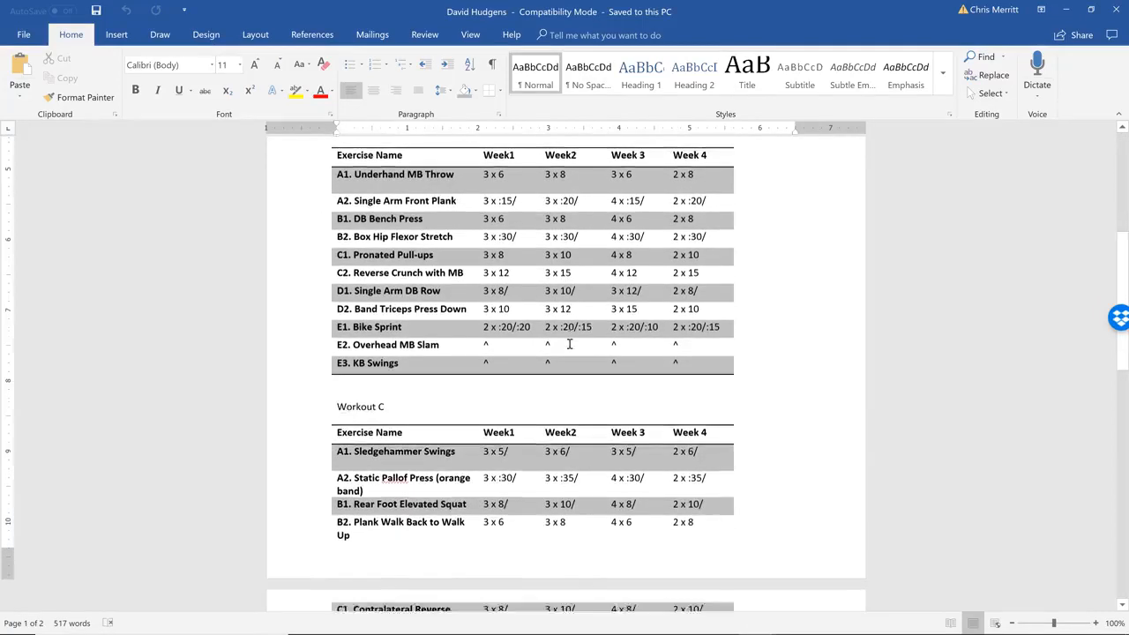
scroll(570, 344, "up", 8)
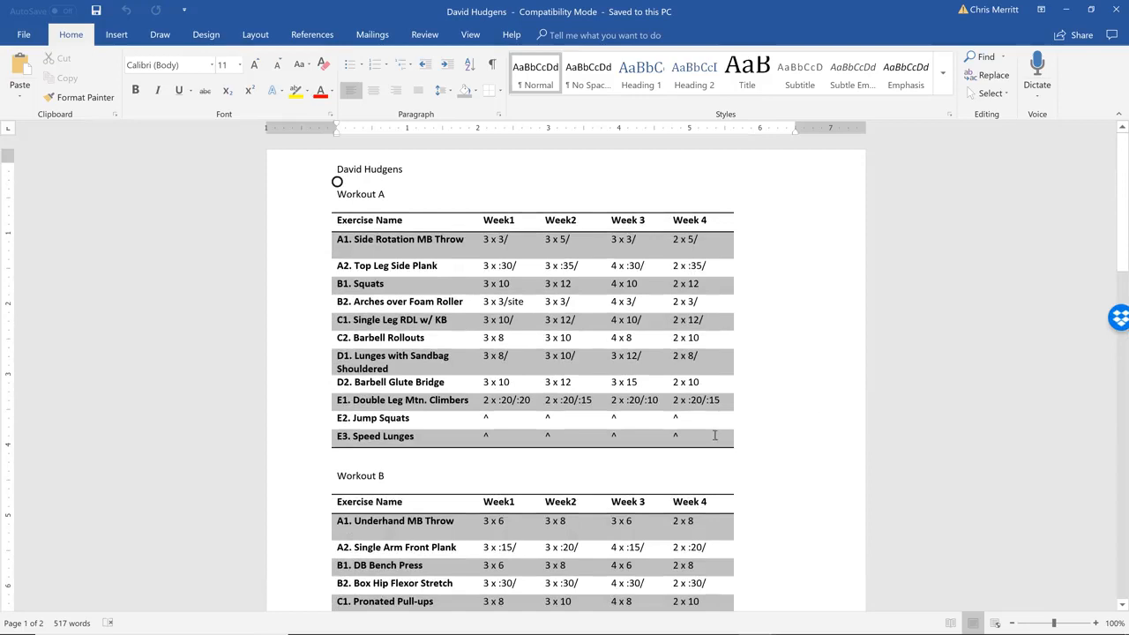
Shade the A1. Side Rotation MB Throw and A2. Top Leg Side Plank name cells in Workout A grey
left_click(716, 439)
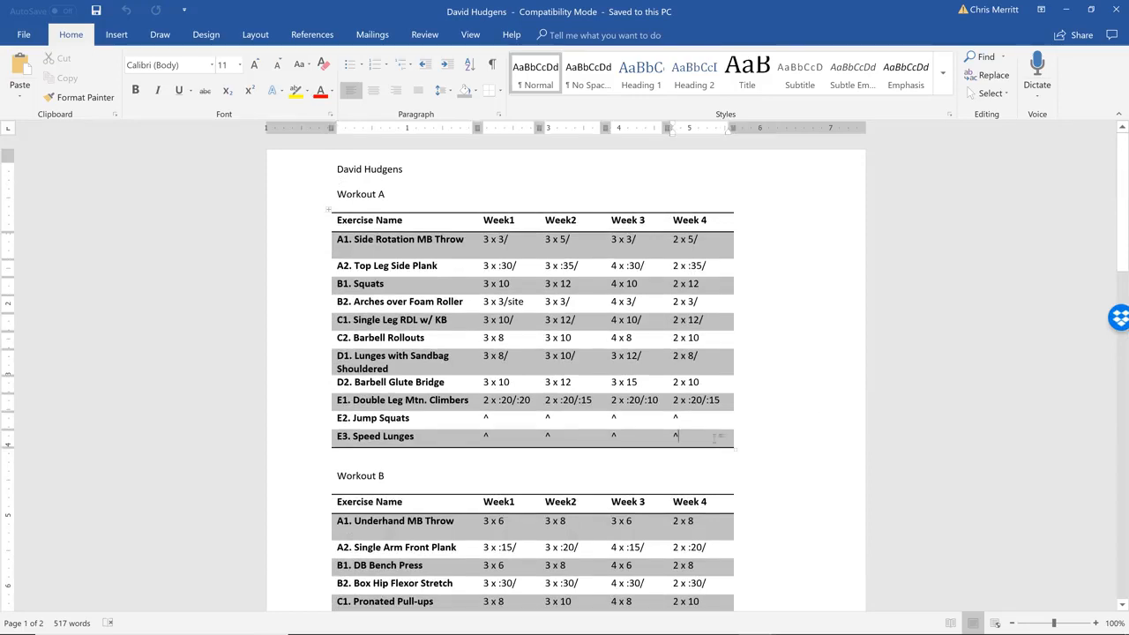
left_click(417, 248)
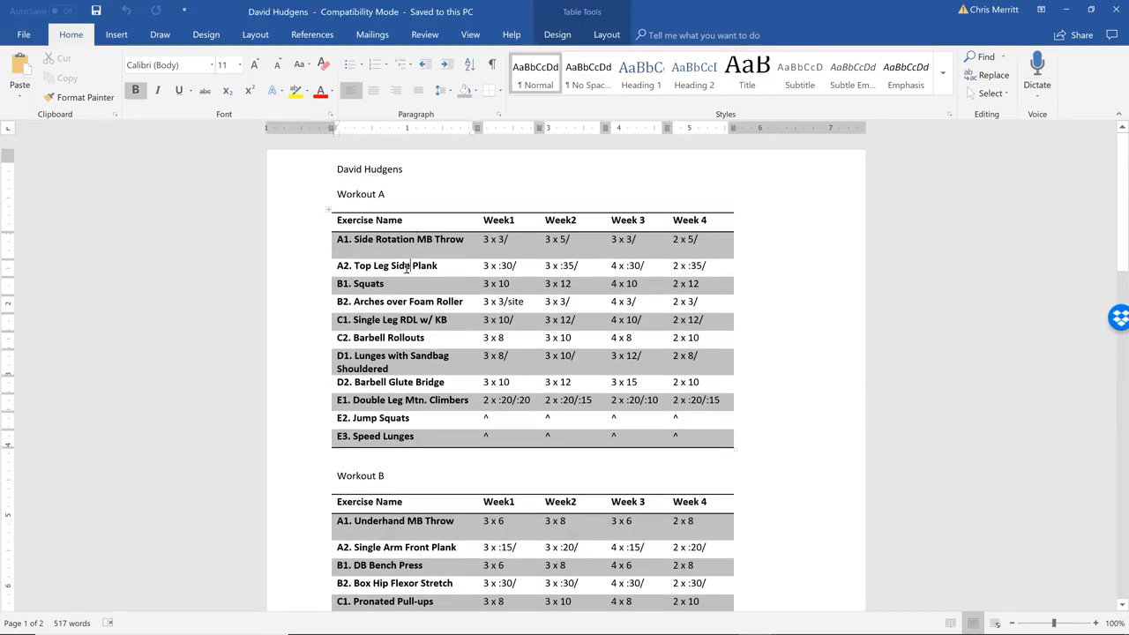
left_click(397, 283)
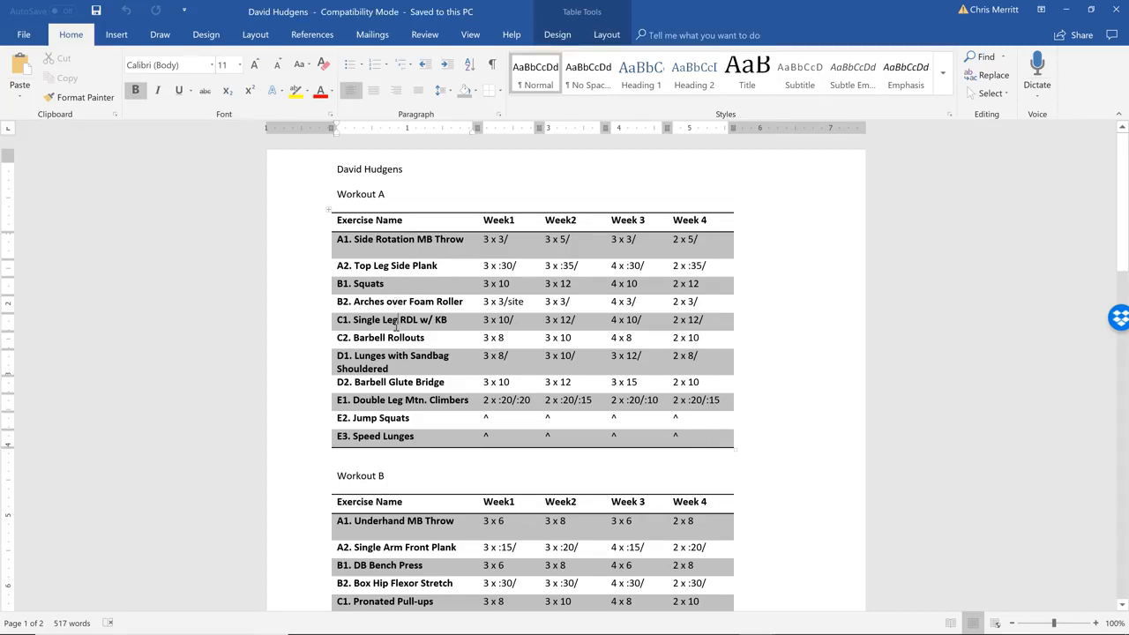
left_click_drag(339, 239, 386, 274)
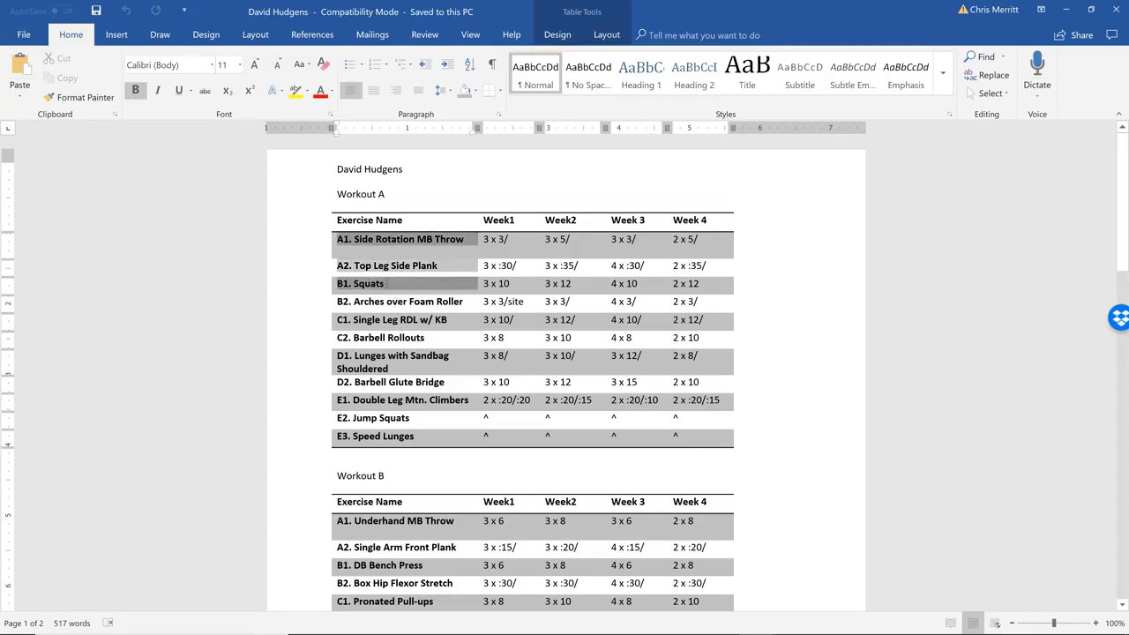
left_click(465, 91)
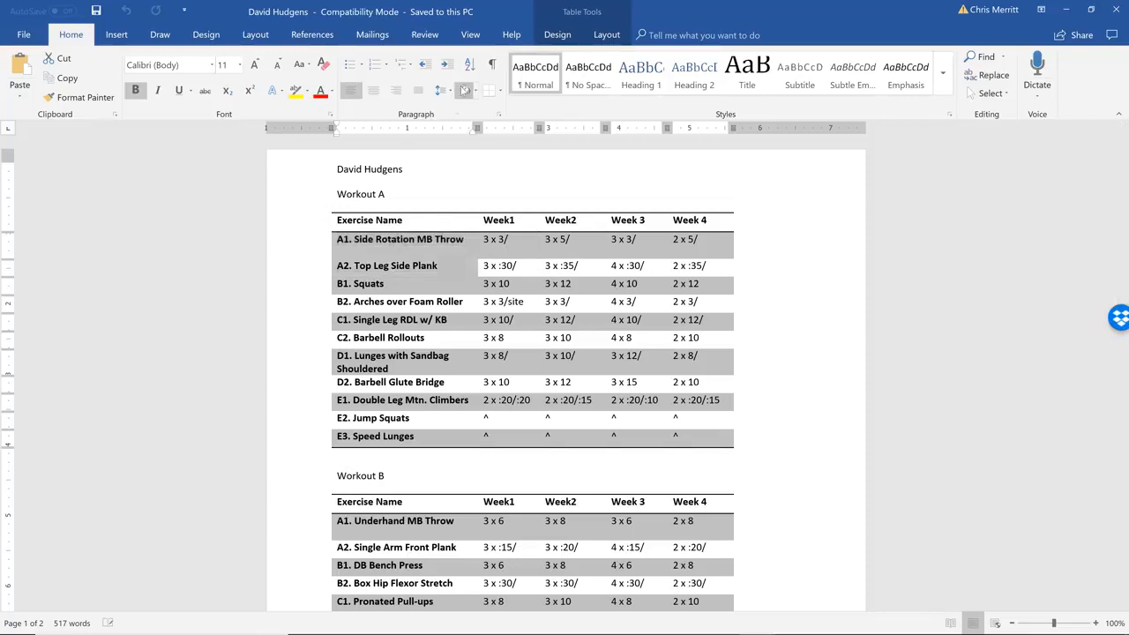
Shade the B1. Squats and B2. Arches over Foam Roller name cells in Workout A white
left_click(371, 280)
left_click_drag(340, 283, 407, 298)
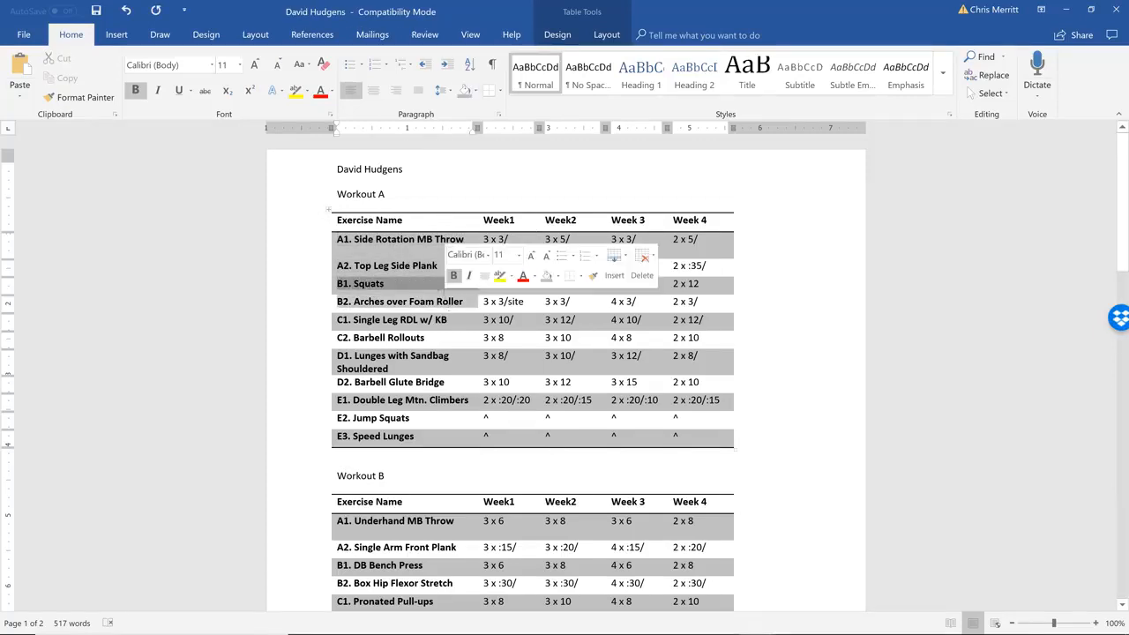
left_click(477, 90)
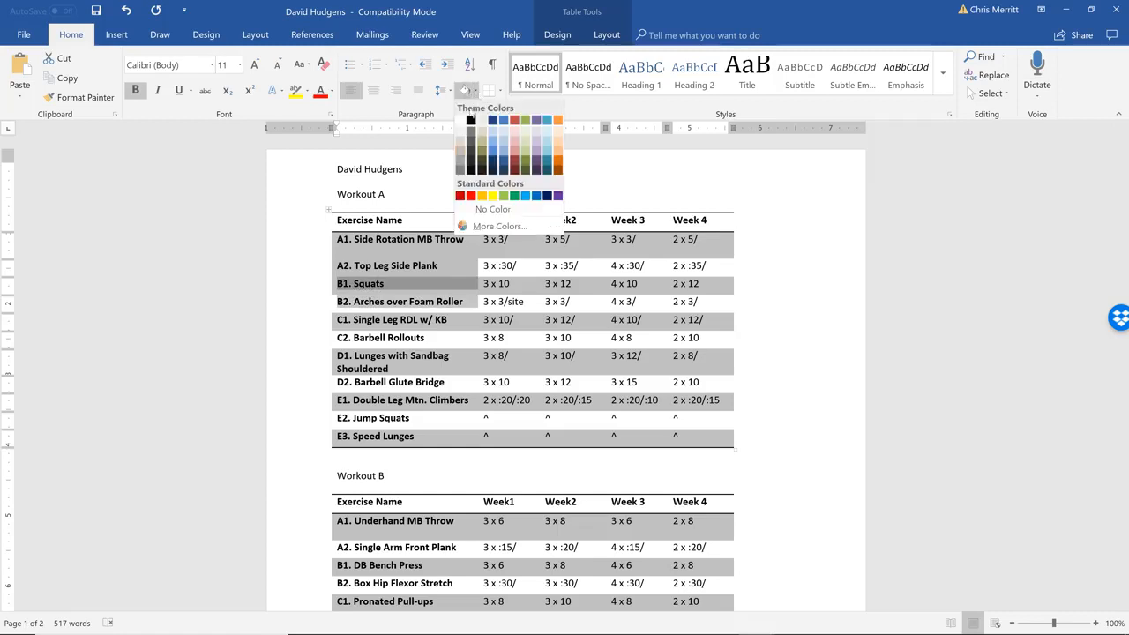
left_click(459, 122)
left_click(393, 311)
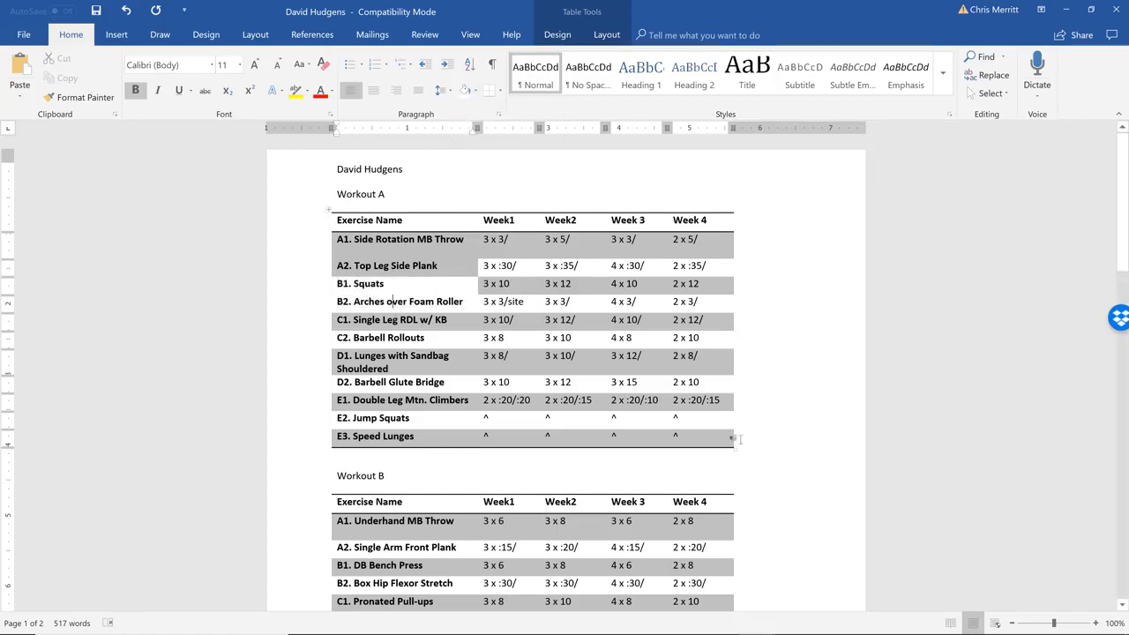
Apply inside borders to the entire Workout A table
left_click_drag(724, 444, 344, 219)
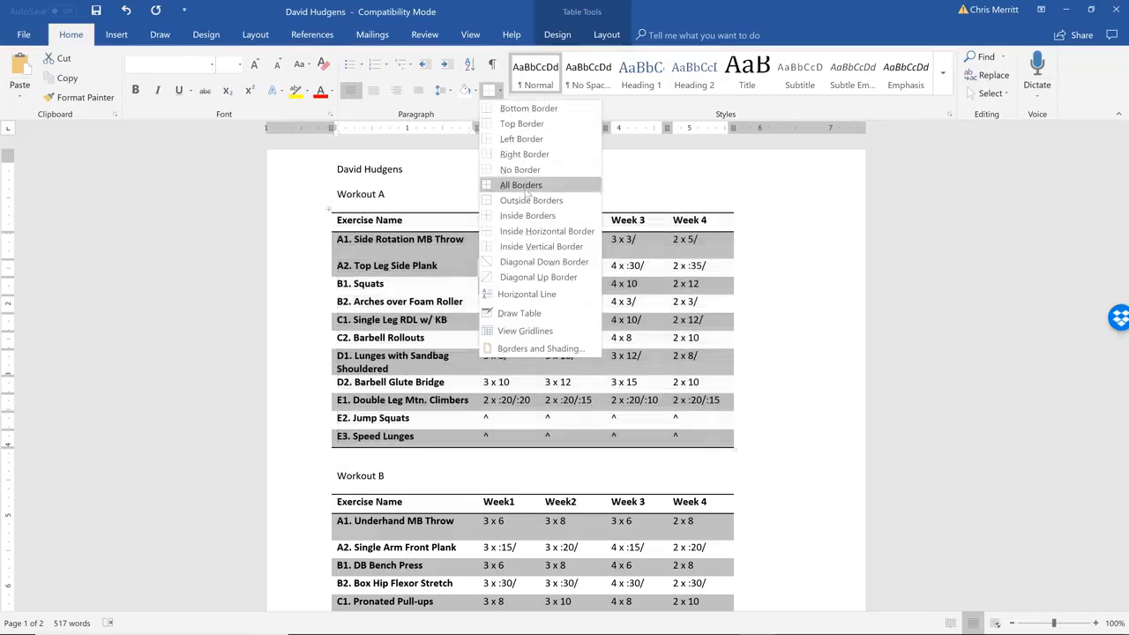
left_click(528, 215)
left_click(606, 430)
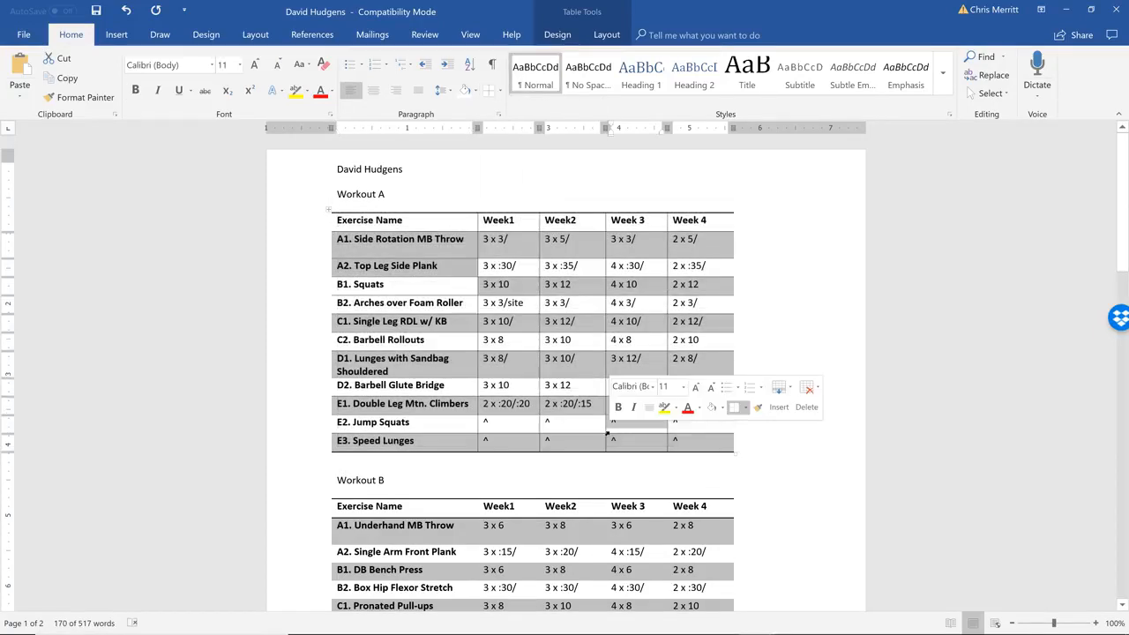
left_click(460, 302)
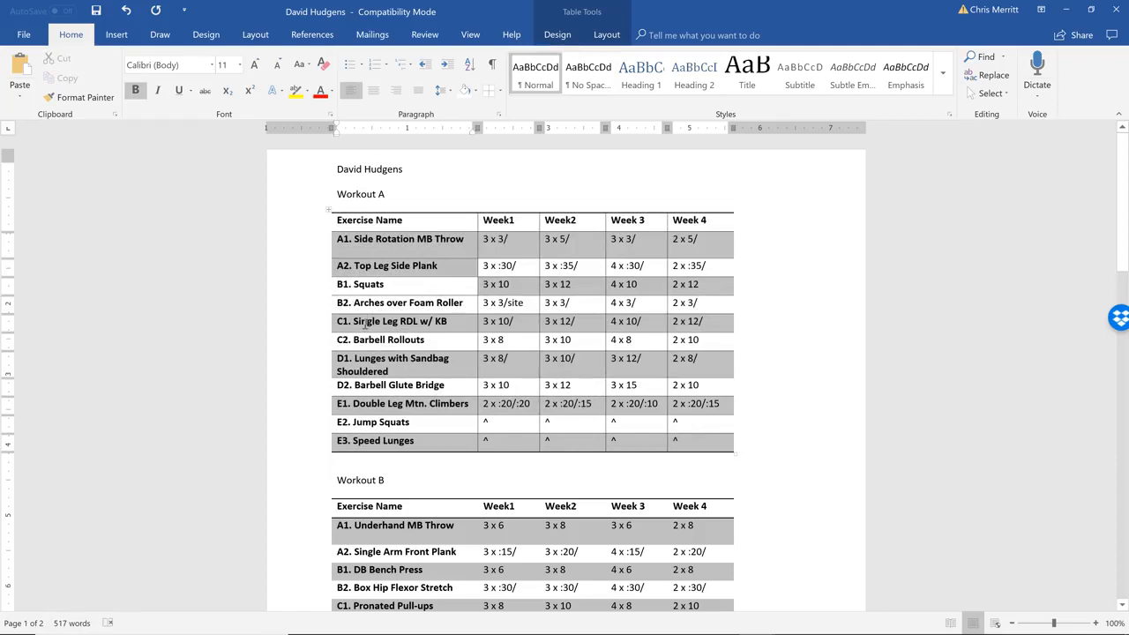
Shade the C1 and C2 exercise name cells of Workout A grey and the D1 and D2 name cells white
left_click_drag(342, 320, 467, 323)
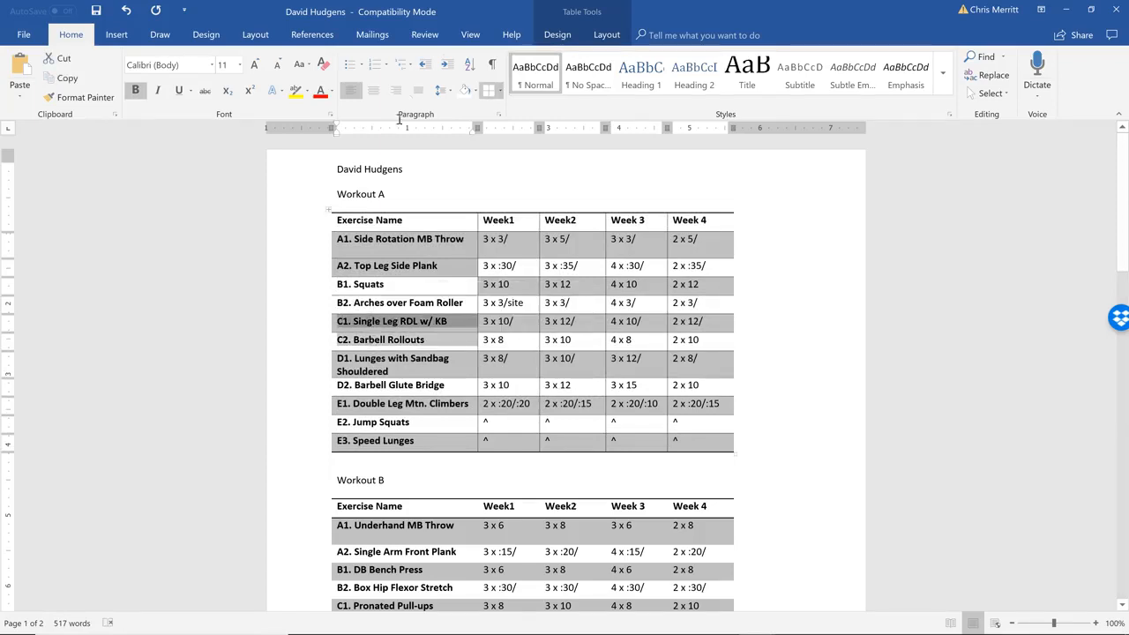
left_click(475, 92)
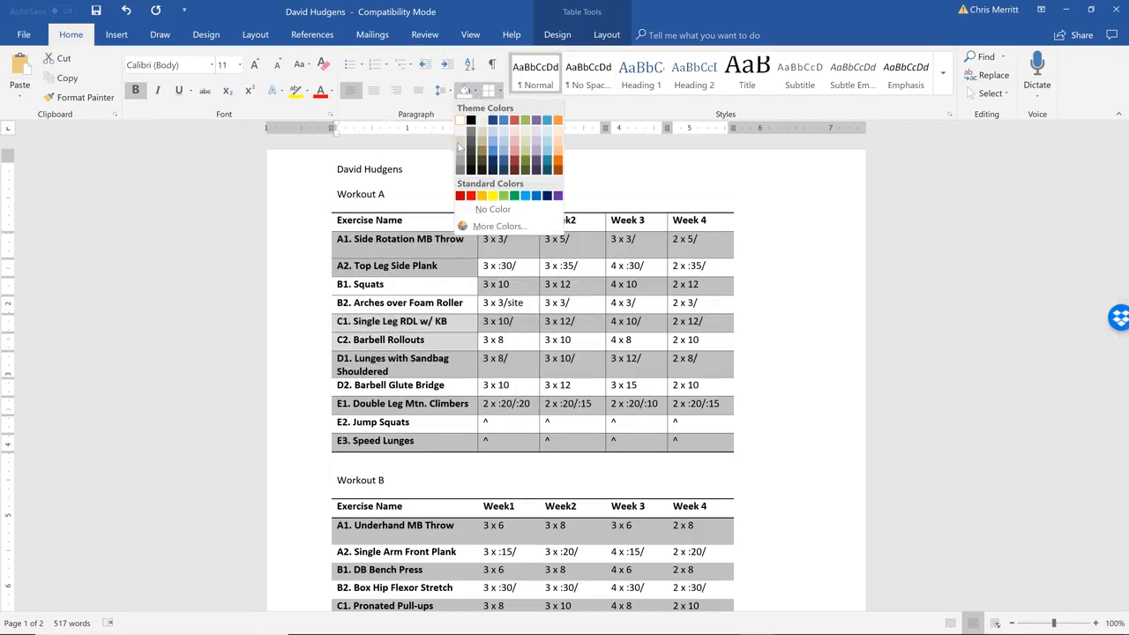
left_click(460, 151)
left_click(364, 357)
left_click_drag(341, 360, 390, 390)
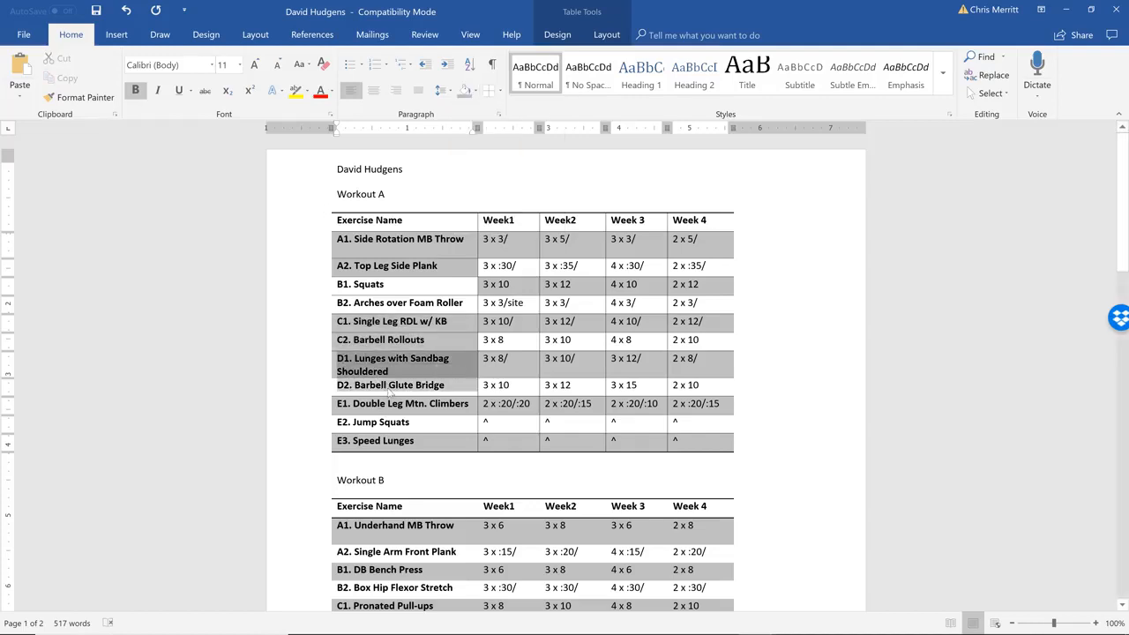
left_click(475, 92)
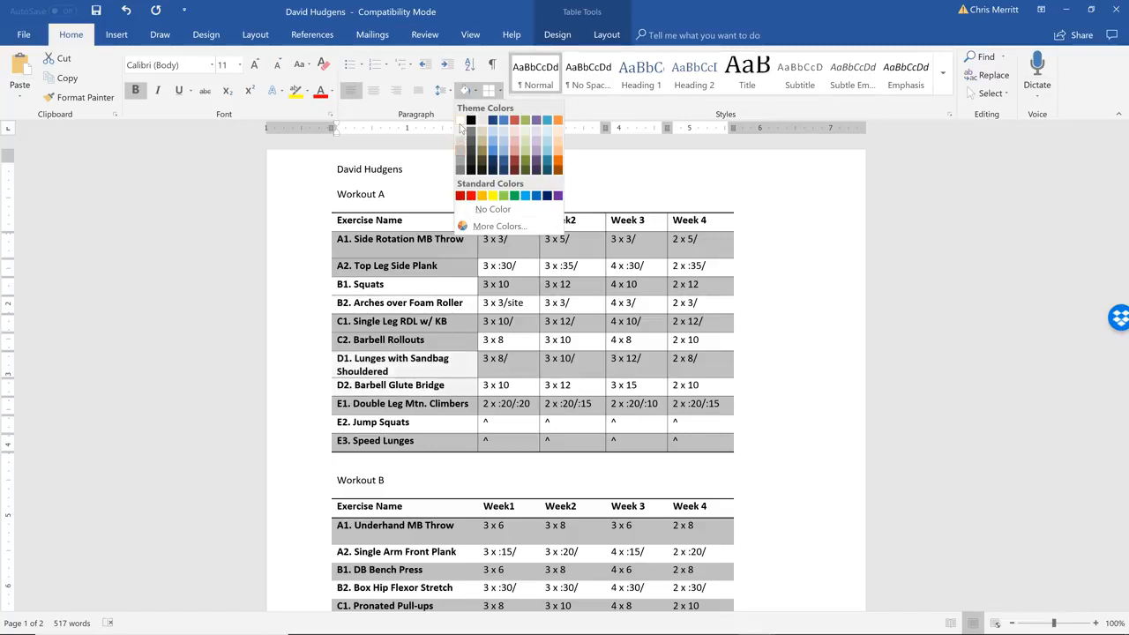
left_click(459, 129)
Shade the E1, E2 and E3 exercise name cells of Workout A grey
left_click_drag(343, 405, 402, 441)
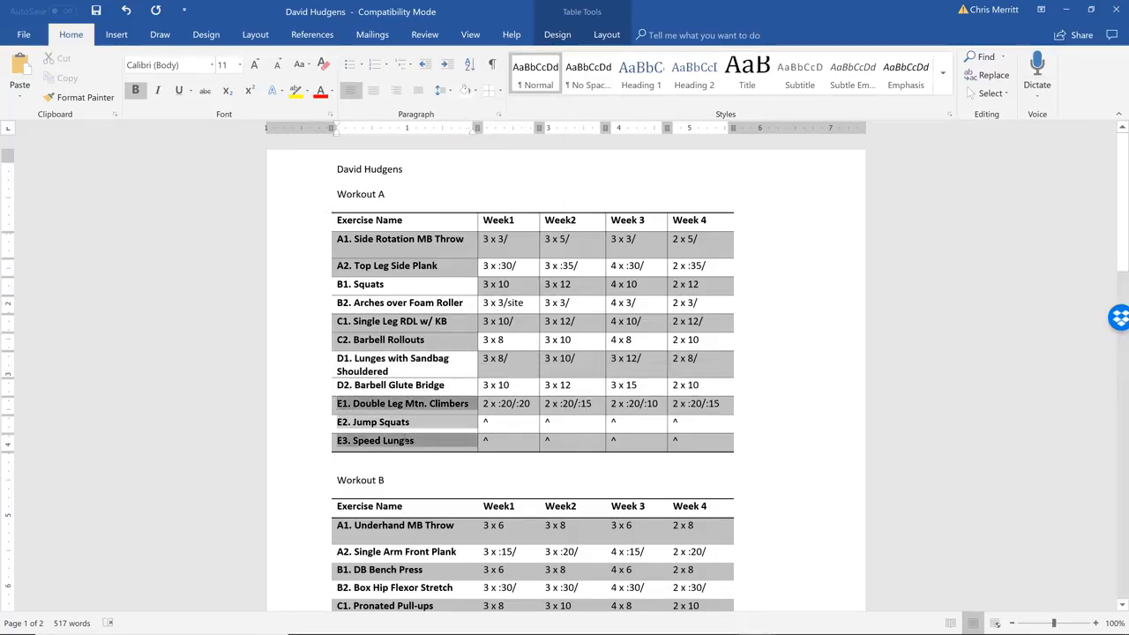
left_click(476, 92)
left_click(461, 149)
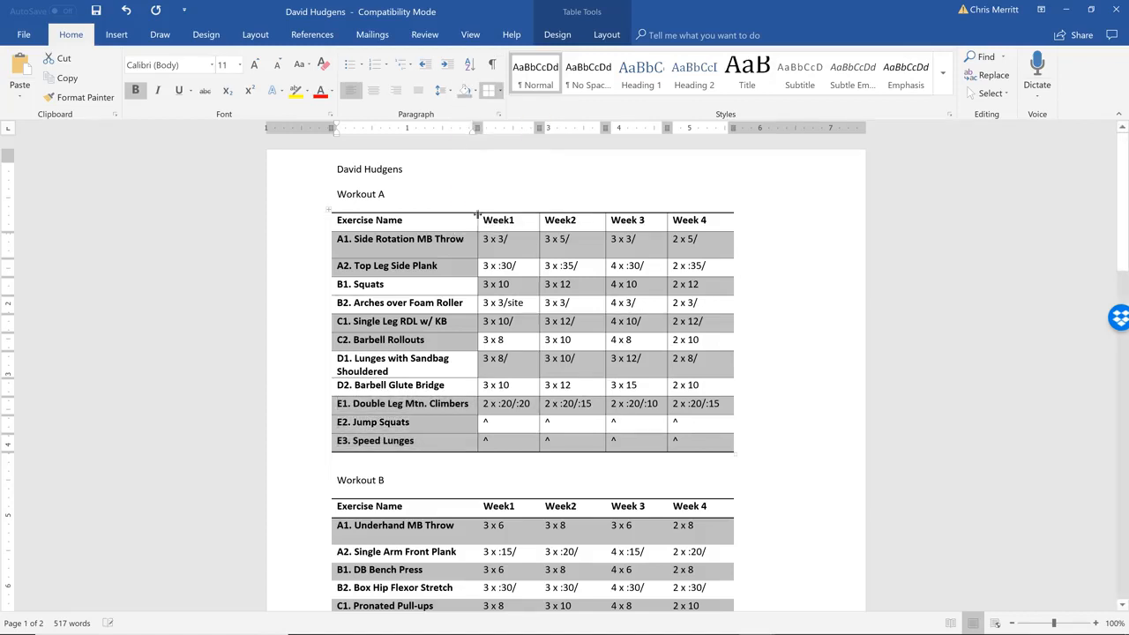
left_click(562, 358)
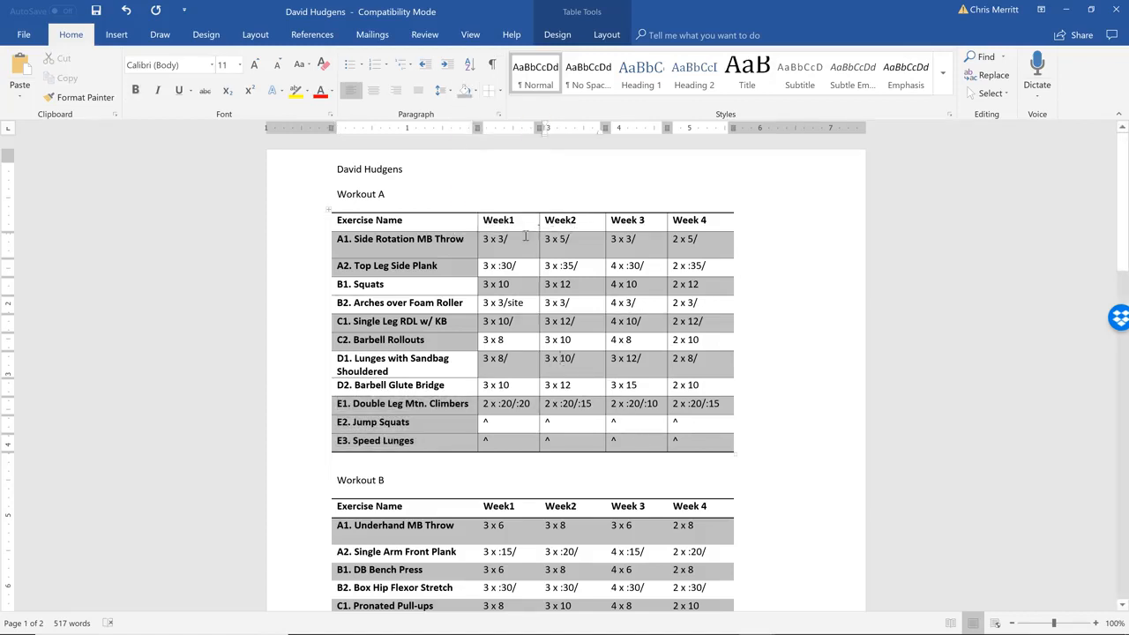
Shade the Week1 and Week2 prescription cells of Workout A white, from row A1 to E3
left_click_drag(515, 239, 525, 437)
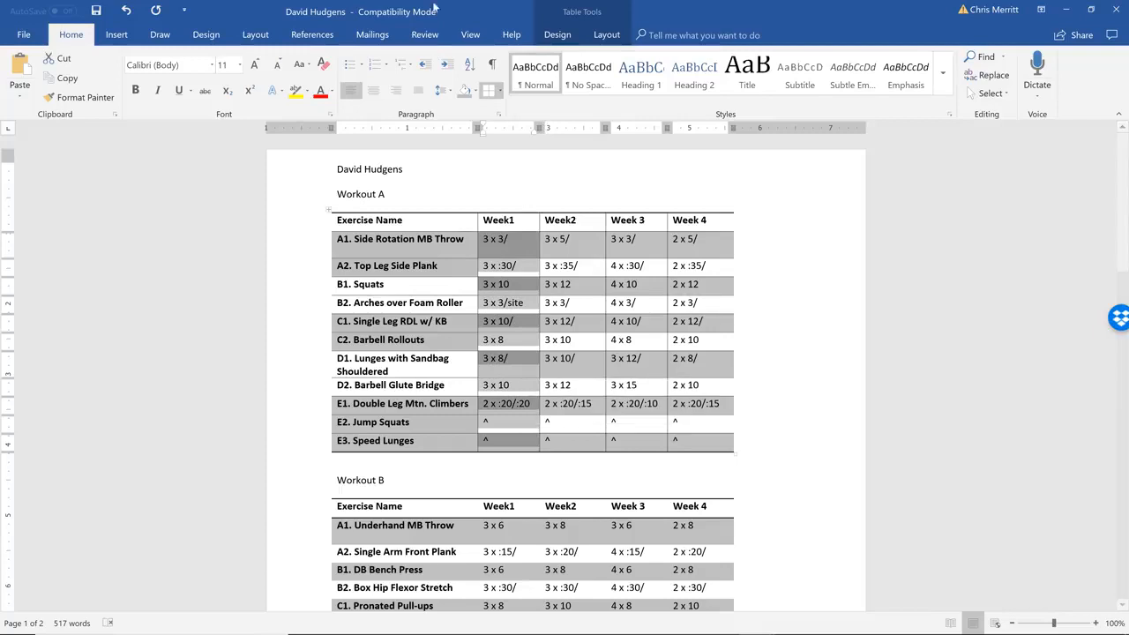
left_click(475, 92)
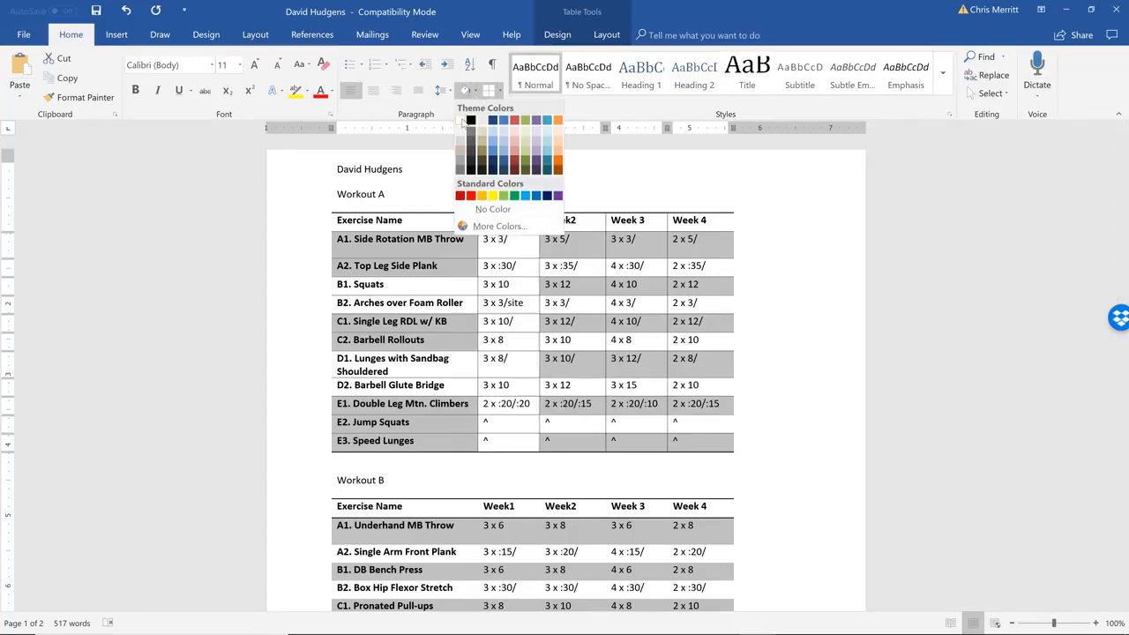
left_click(460, 120)
left_click_drag(561, 239, 585, 441)
left_click(465, 90)
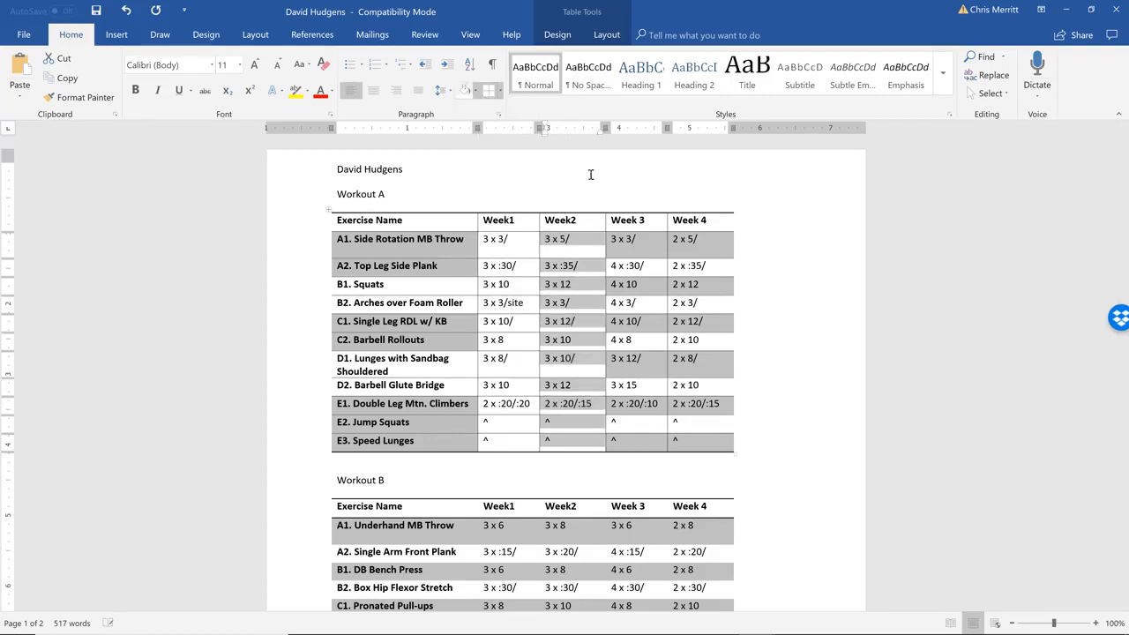
Shade the whole block of Workout A prescription cells white across all four week columns
left_click(513, 236)
left_click_drag(514, 237, 699, 434)
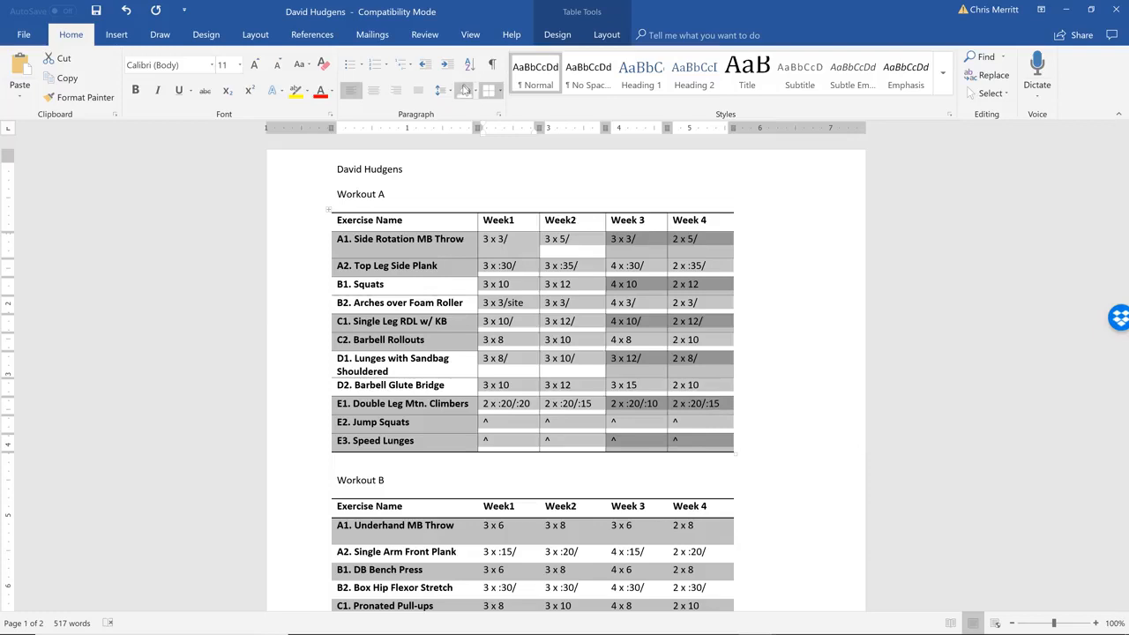
left_click(464, 90)
left_click(612, 385)
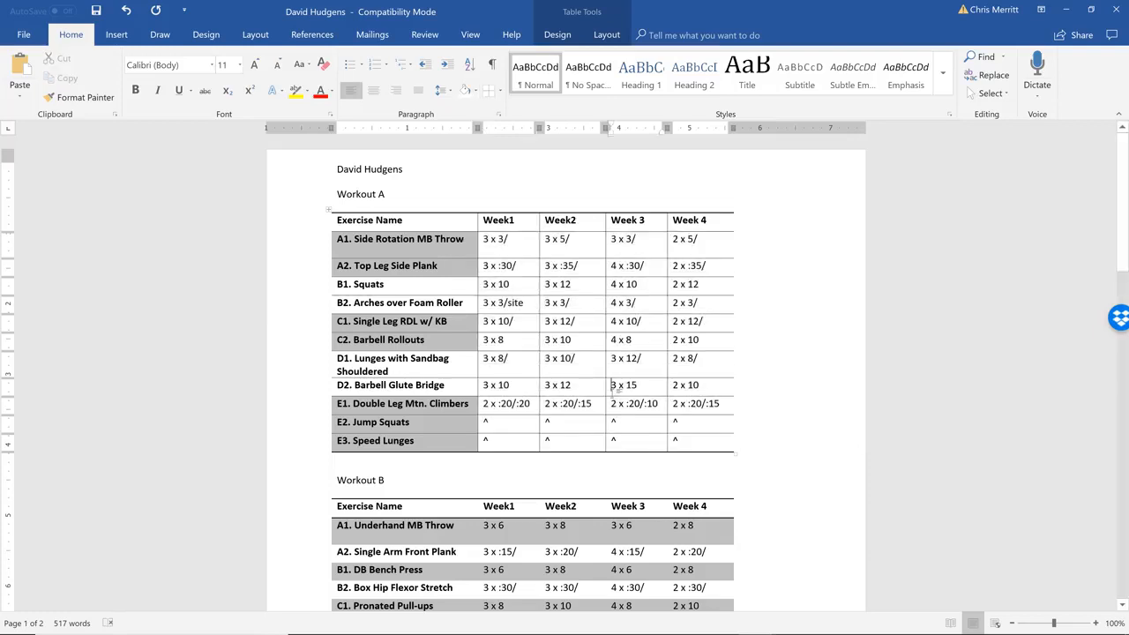
Look through the Workout B and Workout C tables and compare their shading with the Workout A table, ending at the Workout A heading
scroll(615, 386, "down", 8)
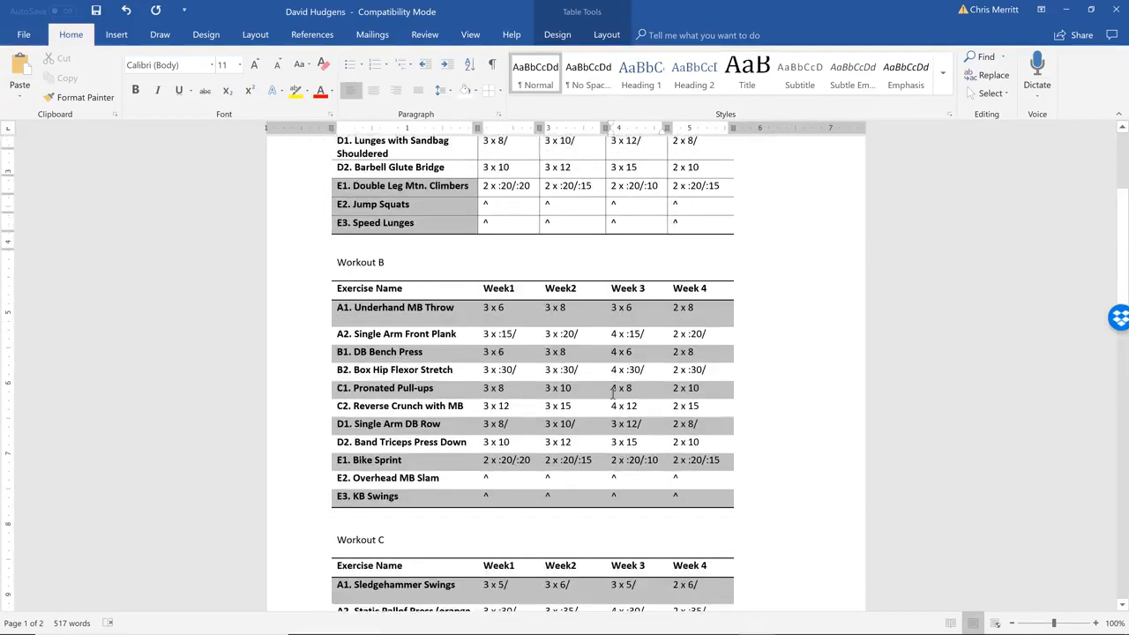
scroll(613, 394, "down", 6)
scroll(613, 395, "up", 12)
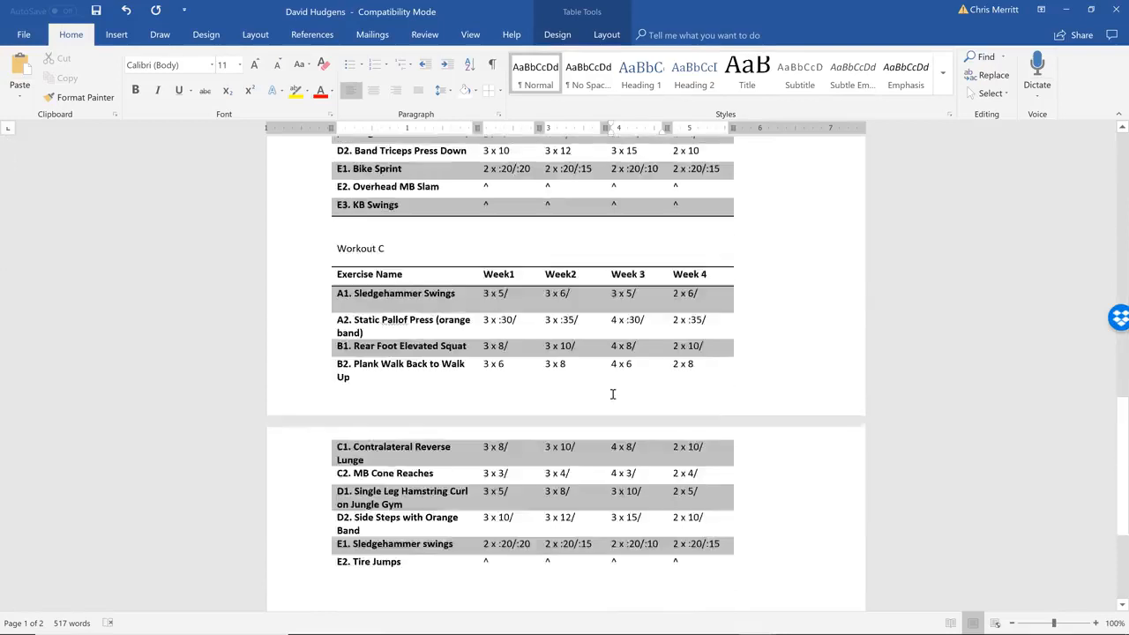
scroll(613, 394, "down", 12)
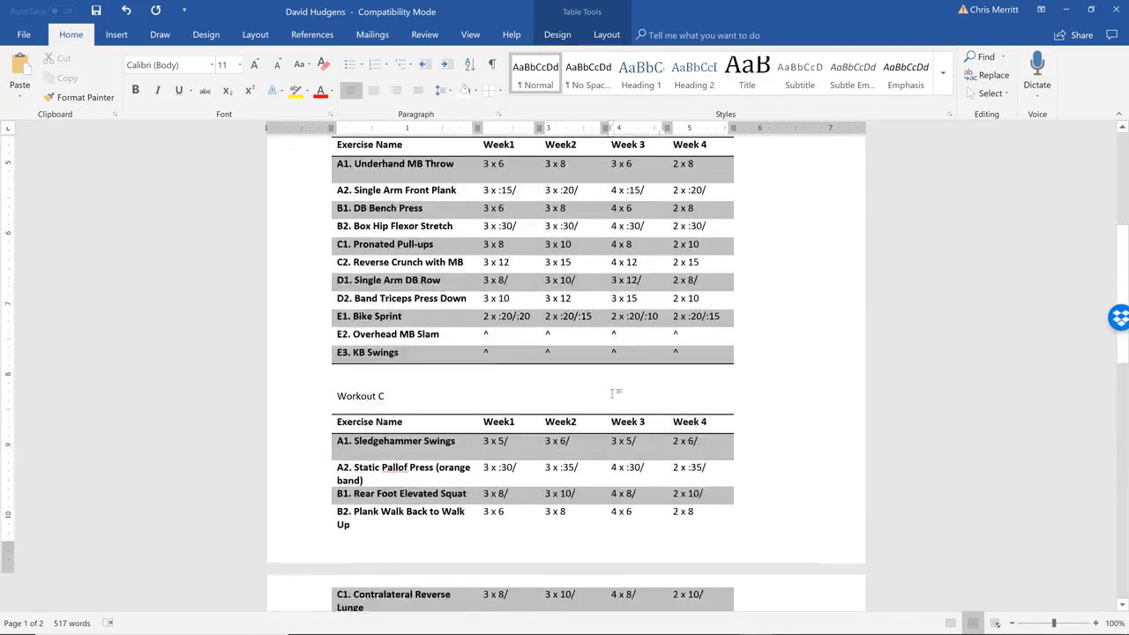
scroll(613, 394, "down", 5)
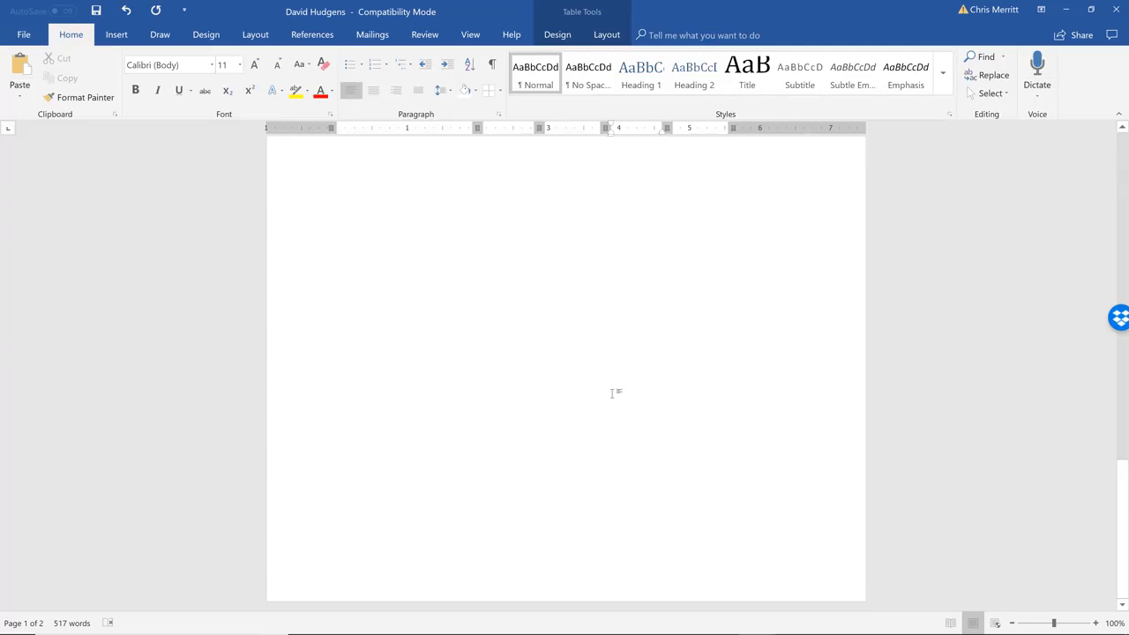
scroll(615, 393, "up", 8)
scroll(615, 393, "up", 8)
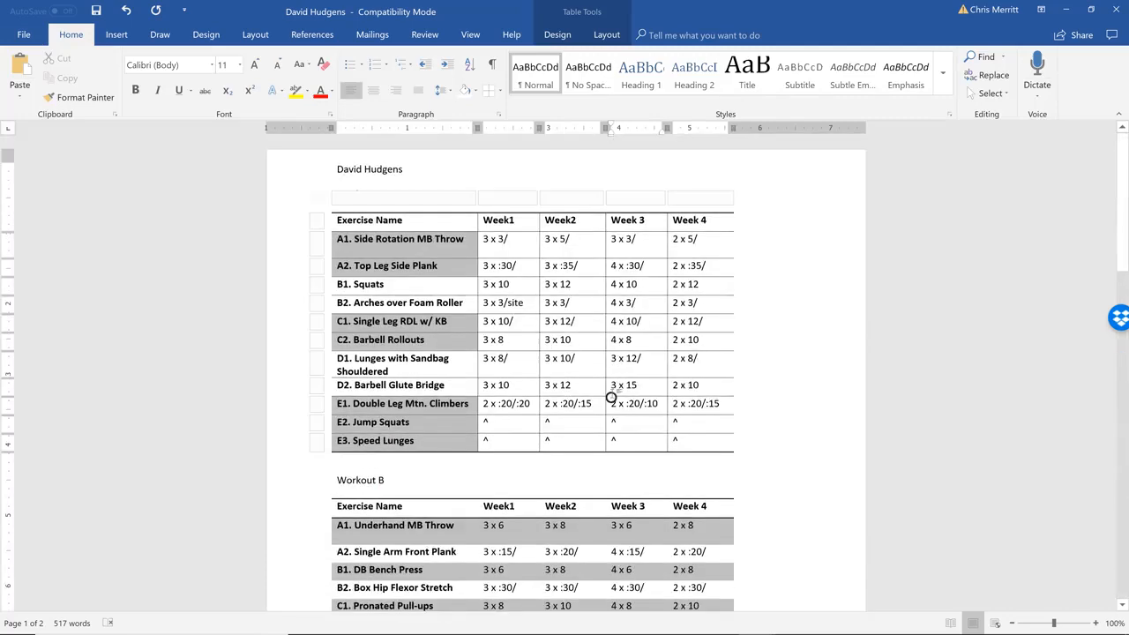
left_click(382, 359)
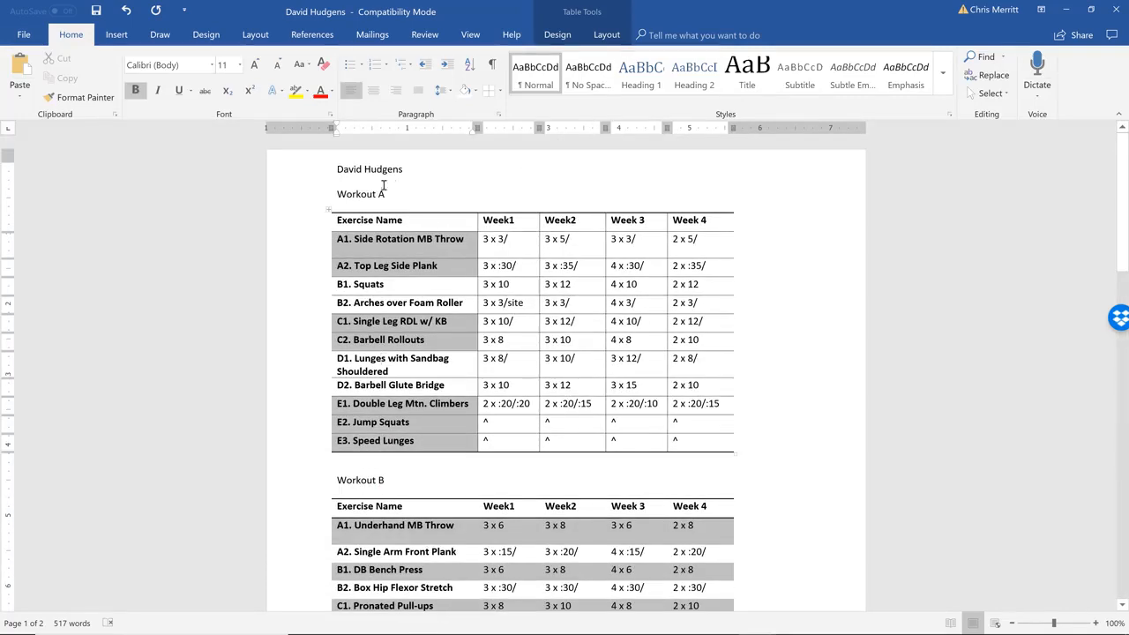
left_click(363, 203)
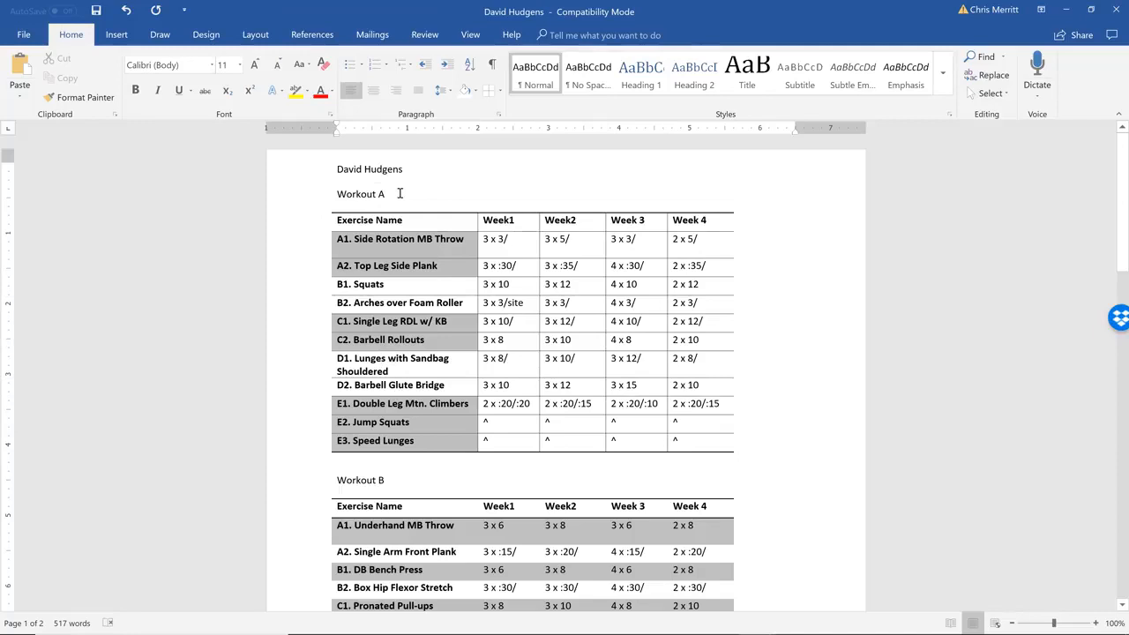
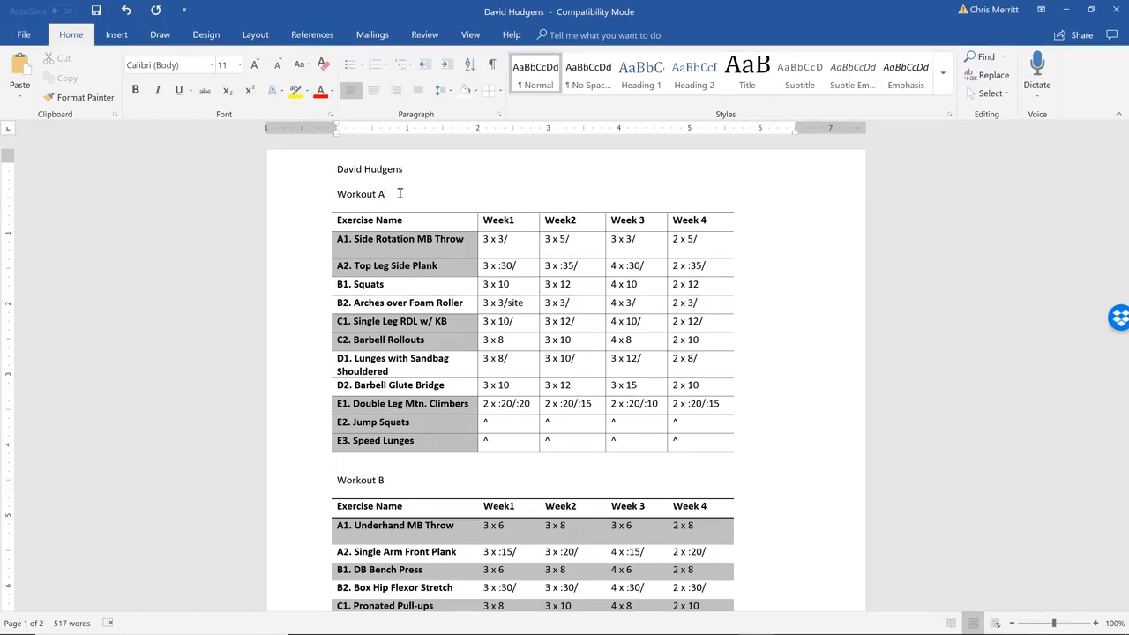
Shade the Week1 prescription cells of the Workout A table light blue, from row A1 to E3
left_click(498, 239)
left_click_drag(498, 239, 494, 441)
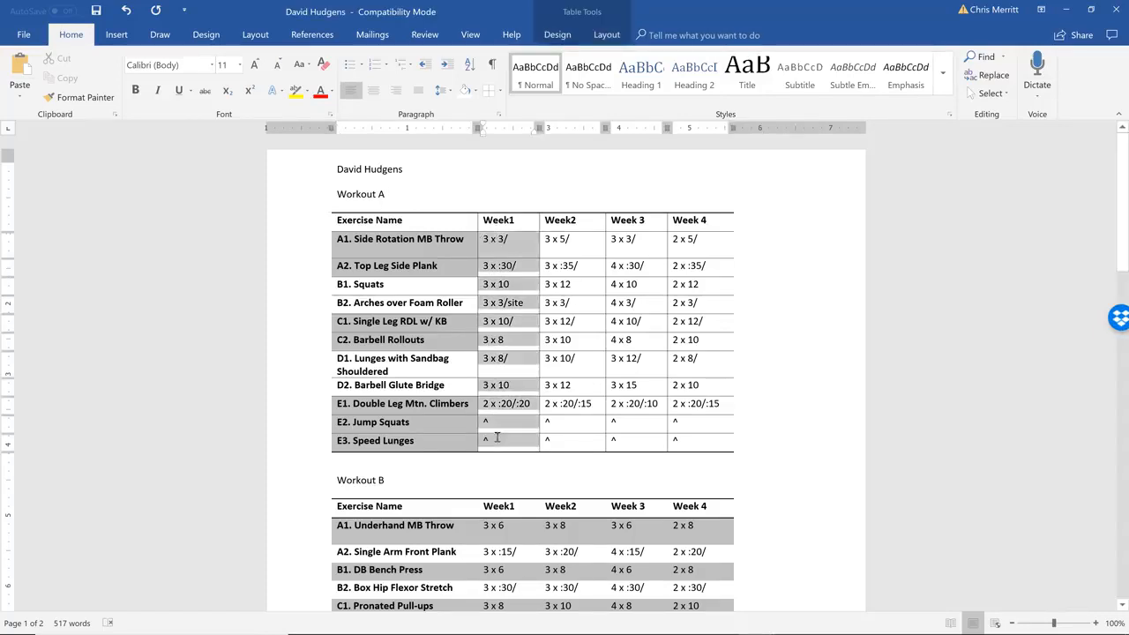
left_click(475, 91)
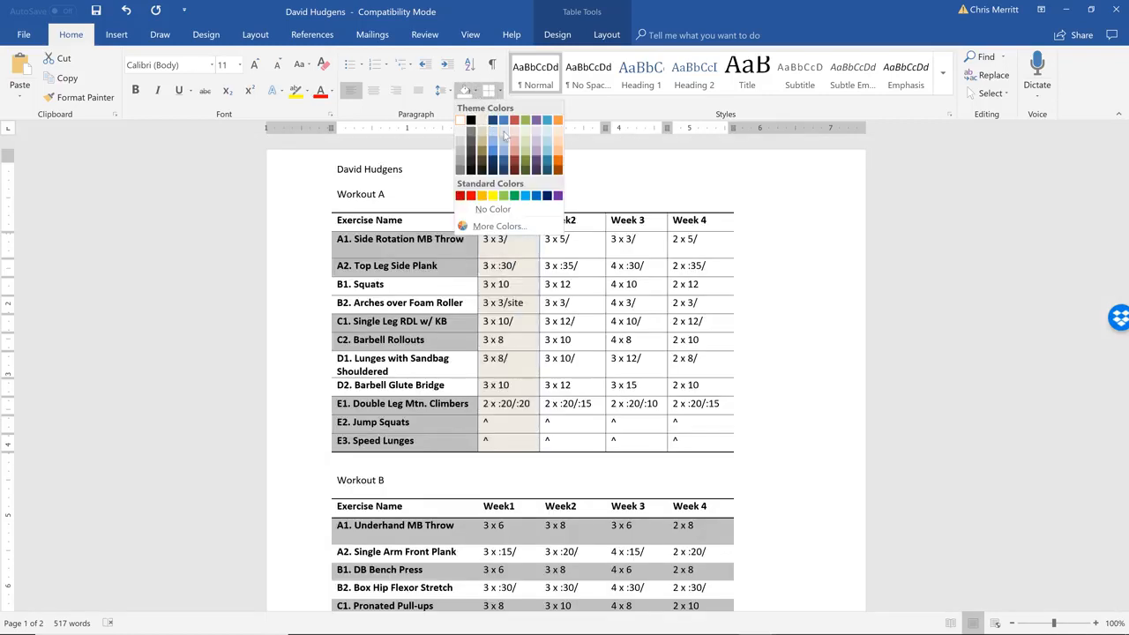
left_click(504, 134)
Shade Workout A's Week2 prescription cells light red and its Week 3 cells light green, from row A1 to E3
left_click_drag(562, 239, 561, 437)
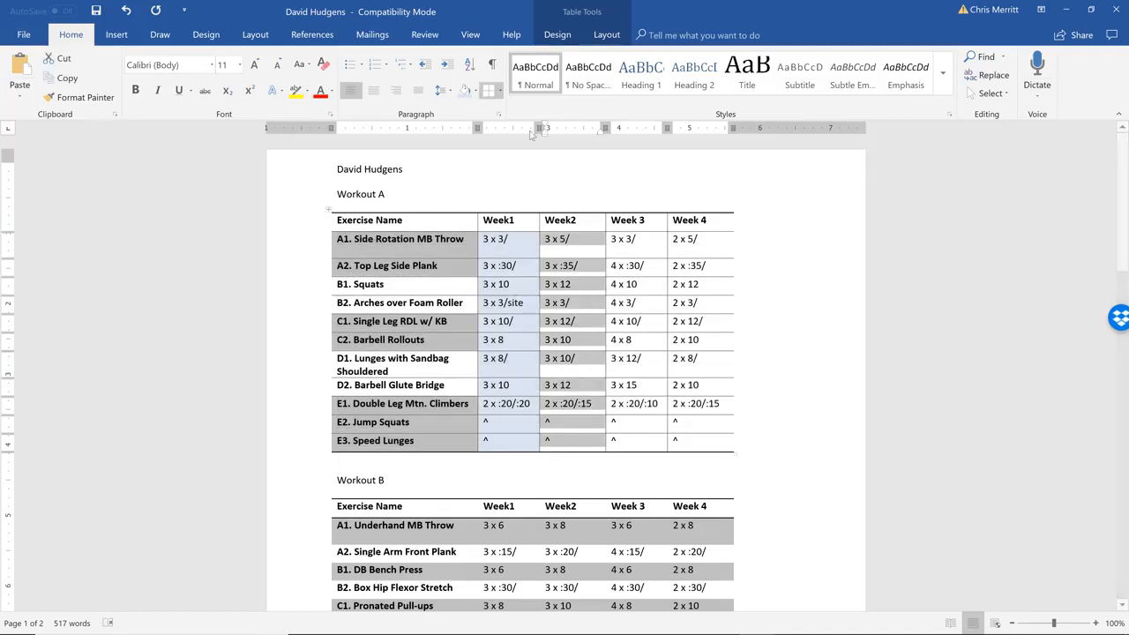
left_click(475, 91)
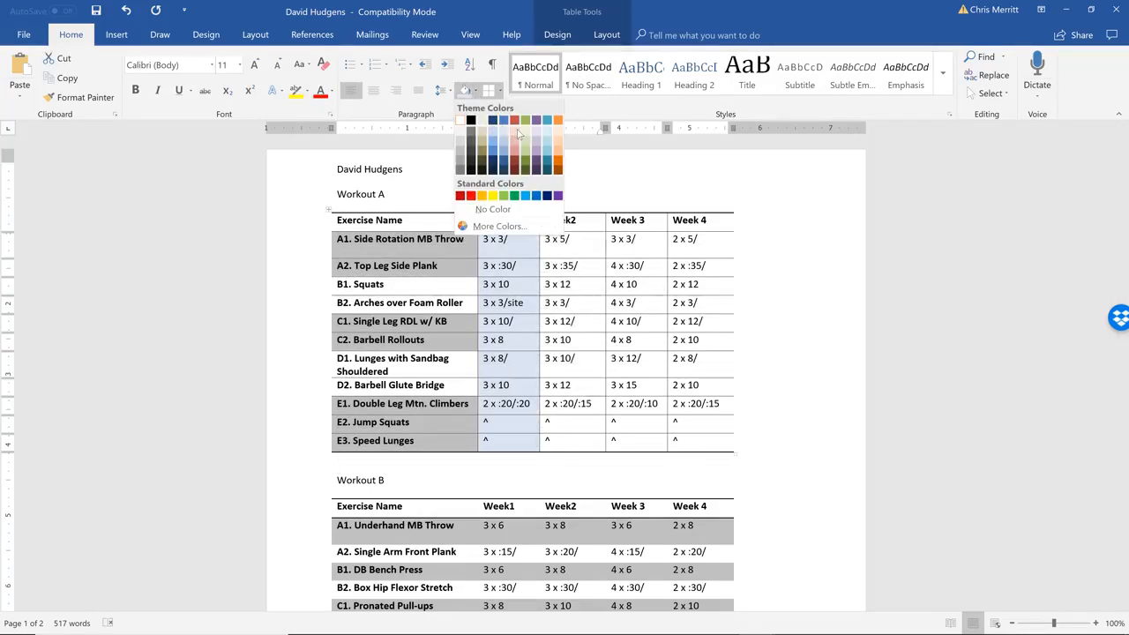
left_click(518, 132)
left_click_drag(622, 240, 641, 441)
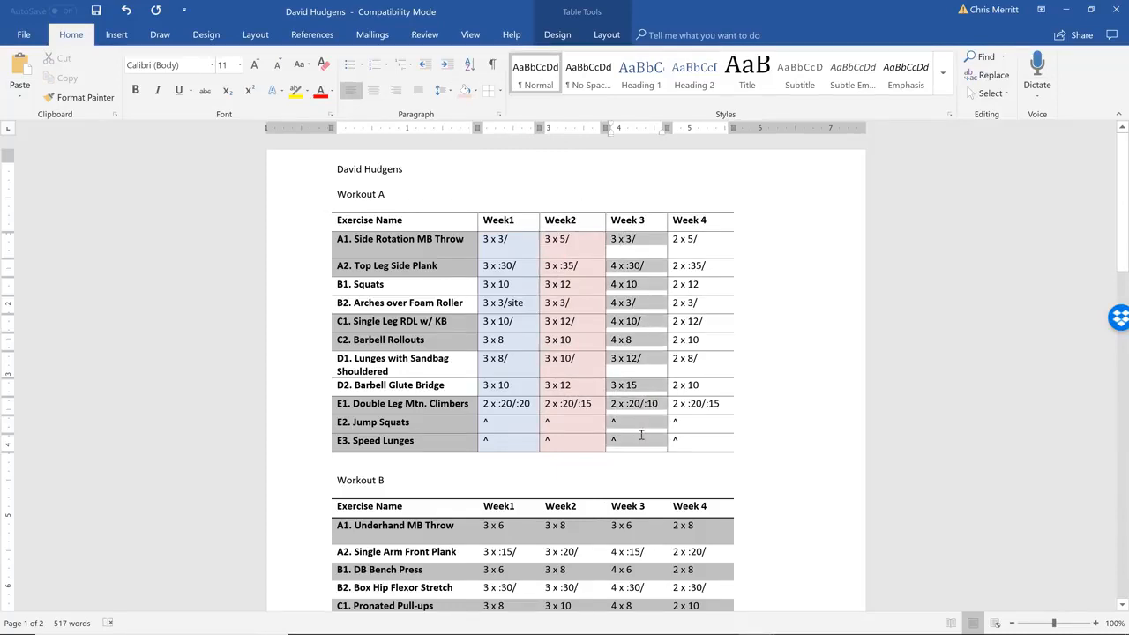
left_click(476, 91)
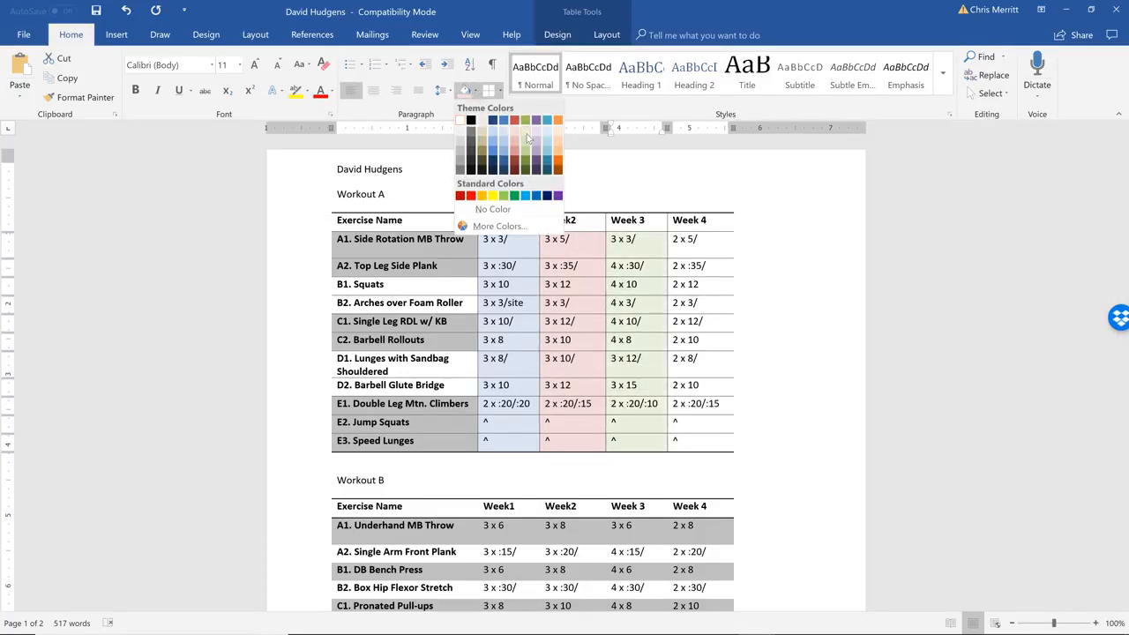
left_click(525, 138)
Replace the Week1 column heading of the Workout A table with (1/3)
left_click(518, 220)
key("BackSpace")
key("BackSpace")
key("BackSpace")
key("BackSpace")
key("BackSpace")
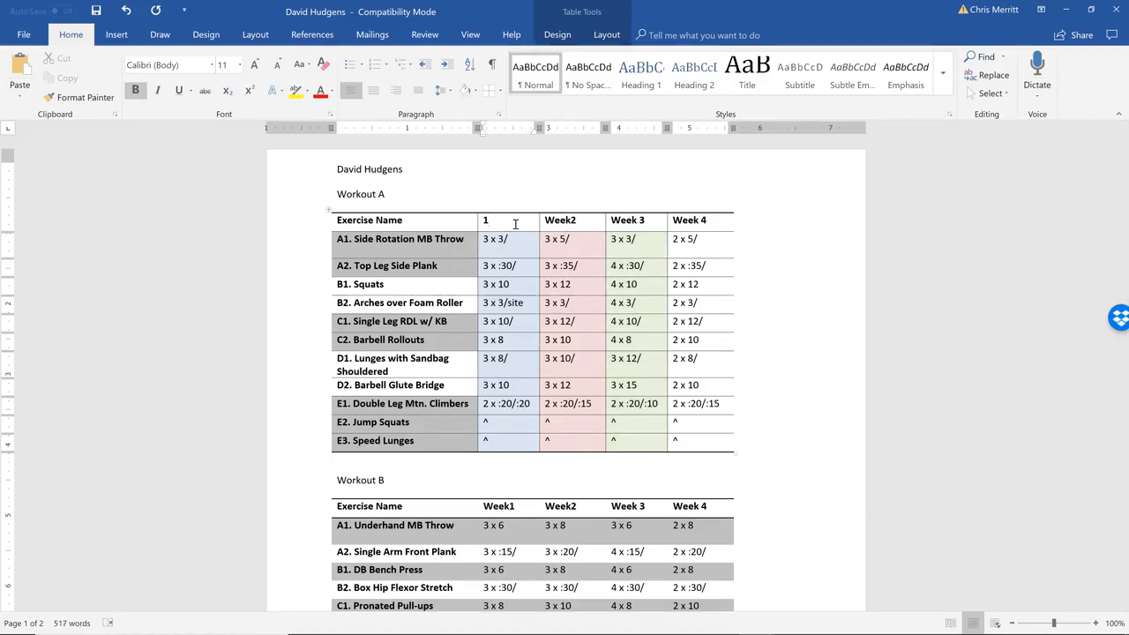
type("(1/3")
key("End")
type(")")
double_click(490, 221)
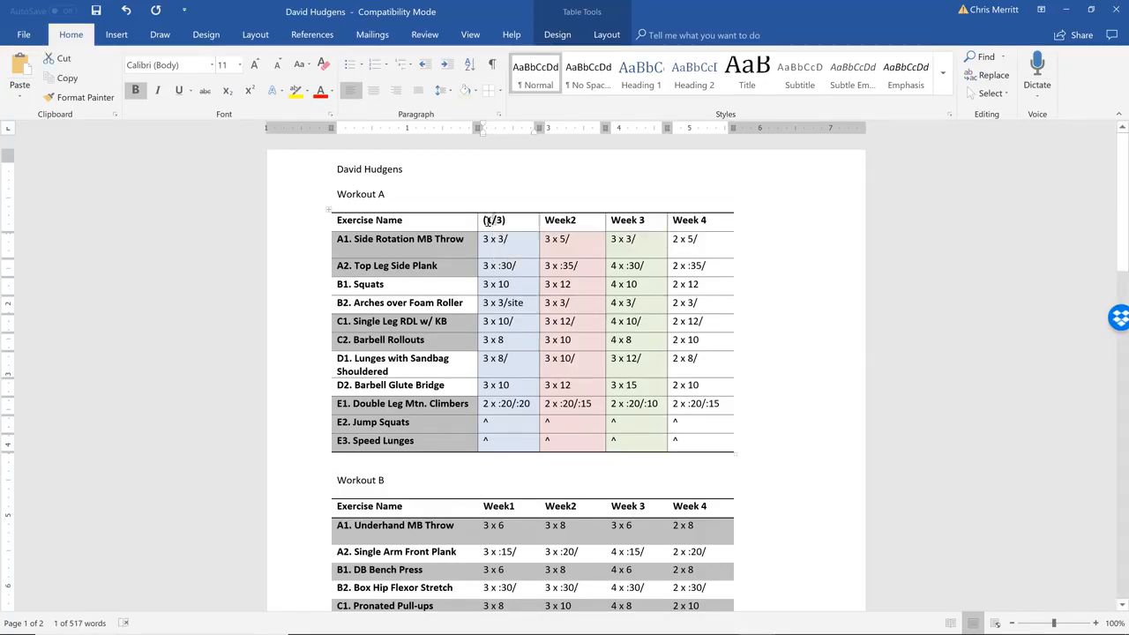
Replace the four week headings of the Workout B table with (2), (4/6), (8) and (10/12)
double_click(499, 506)
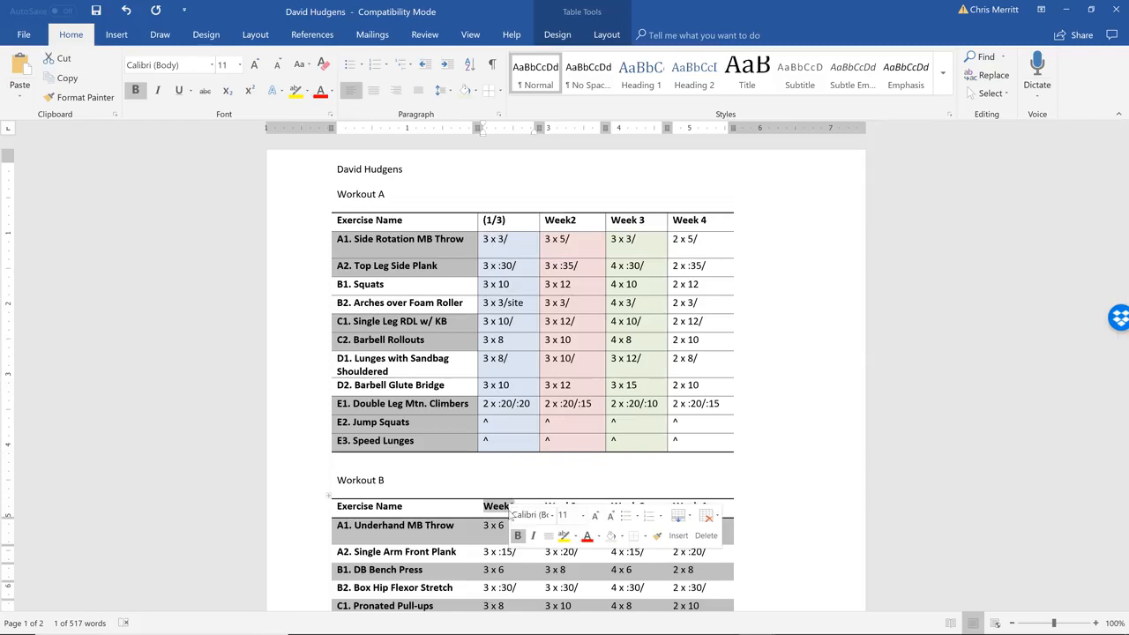
type("(2")
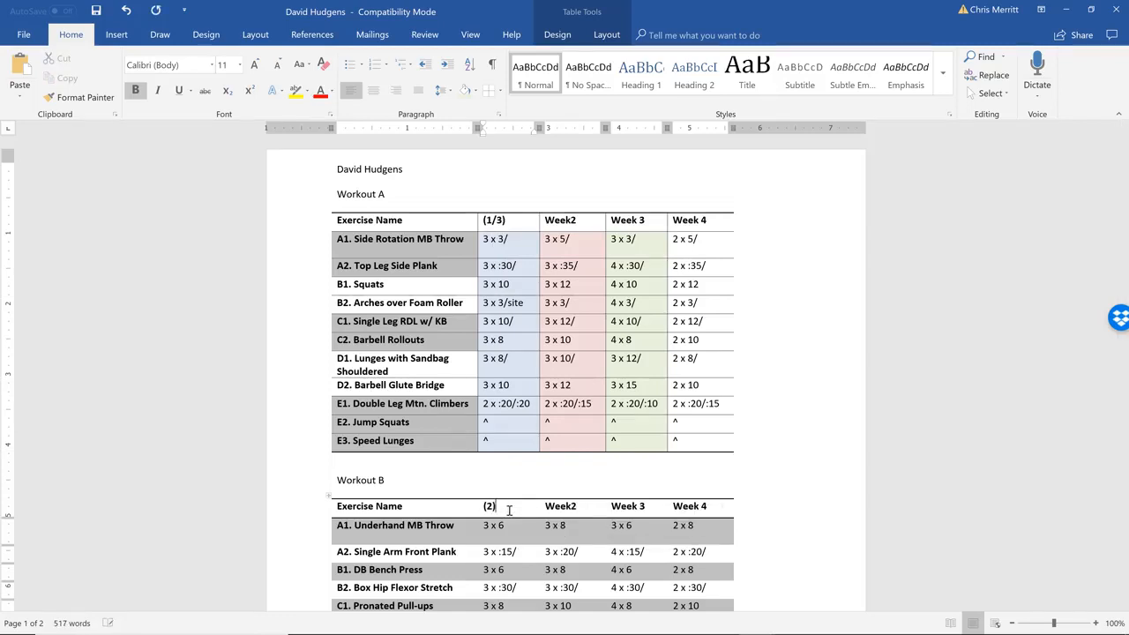
type(")")
key("Tab")
type("(")
key("Tab")
type("(8)")
key("Tab")
type("10/12)")
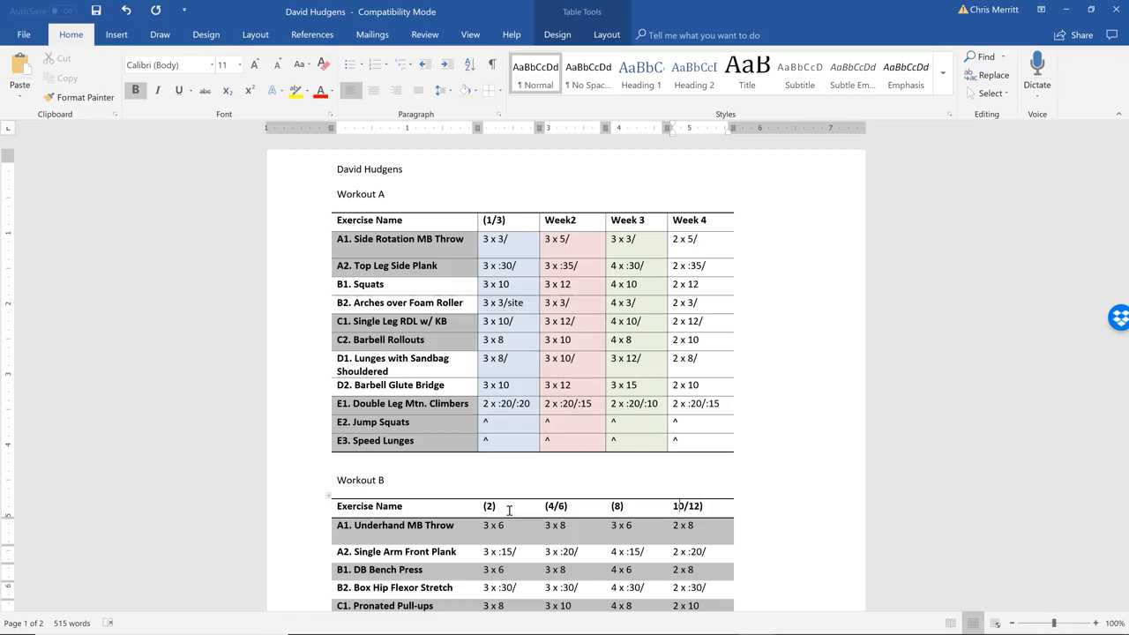
type("(")
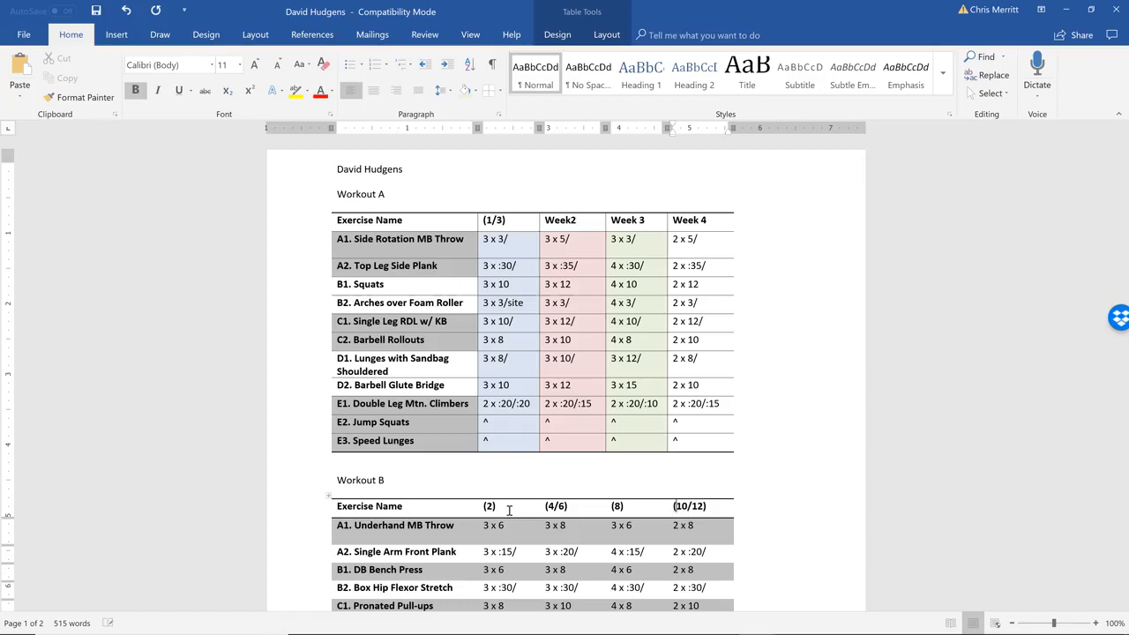
Replace the Week2, Week 3 and Week 4 headings of the Workout A table with (5), (7/9) and (11)
double_click(557, 219)
type("(5")
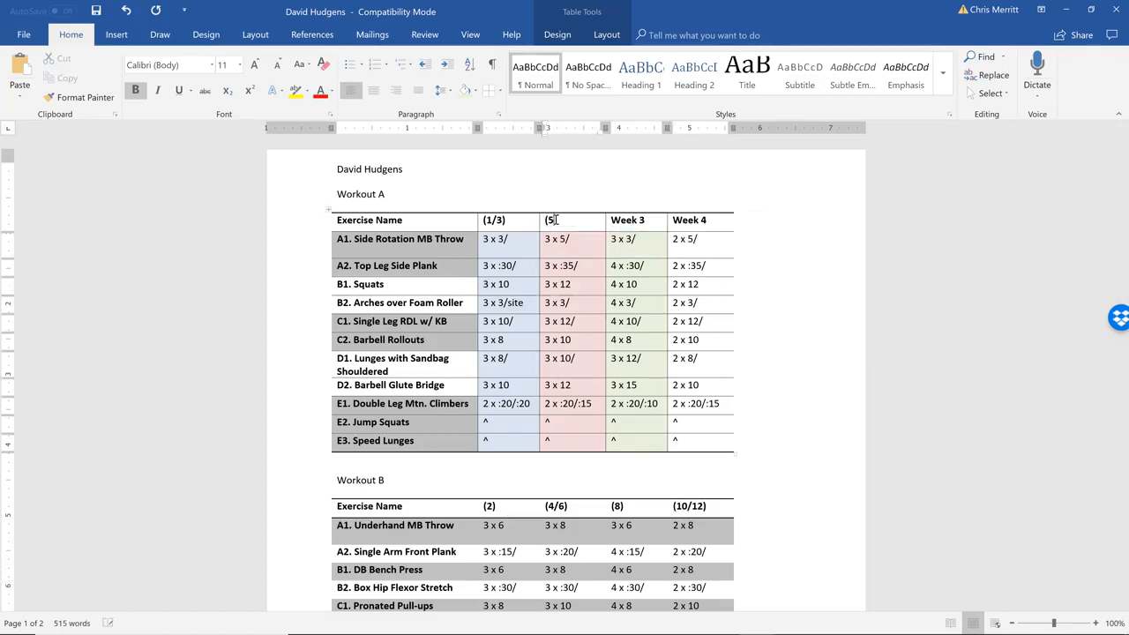
key("Tab")
key("Tab")
key("Left")
key("Left")
key("BackSpace")
key("BackSpace")
key("BackSpace")
key("BackSpace")
key("BackSpace")
type("7/9")
type("(")
key("Tab")
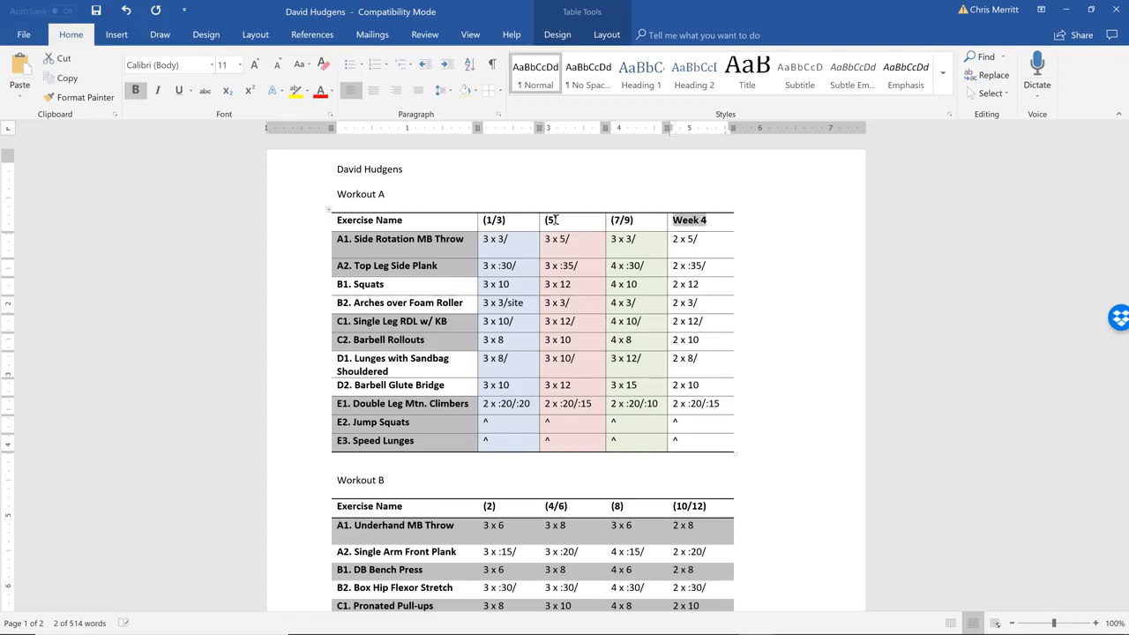
type("11")
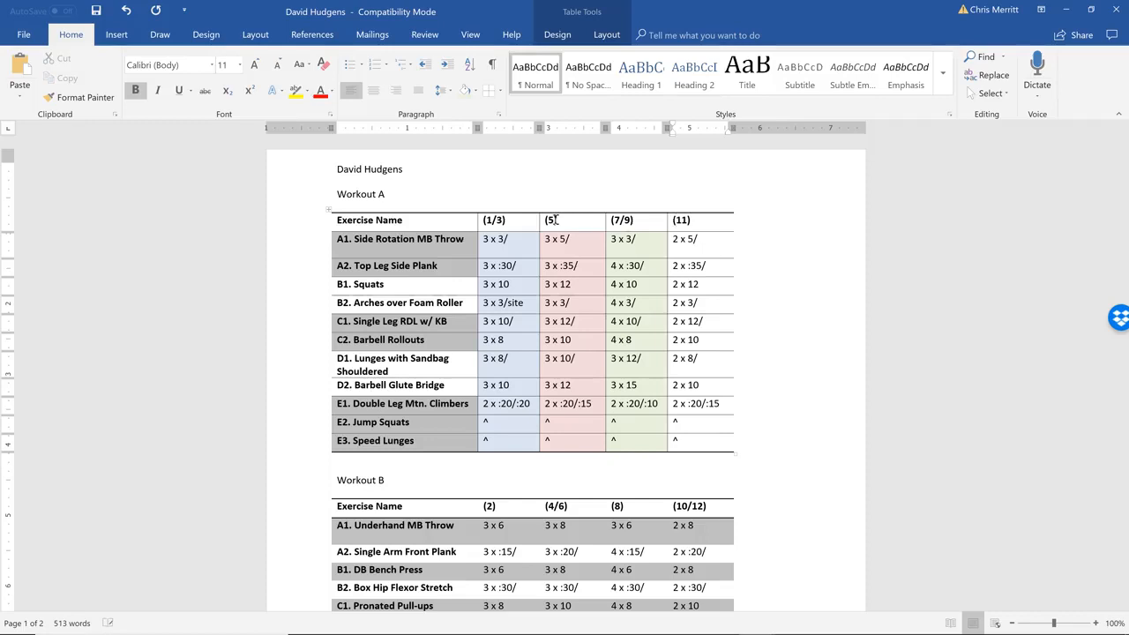
Centre the session-number headings above the prescription columns in the Workout A and Workout B tables
left_click(602, 302)
left_click_drag(723, 222, 485, 221)
left_click(374, 91)
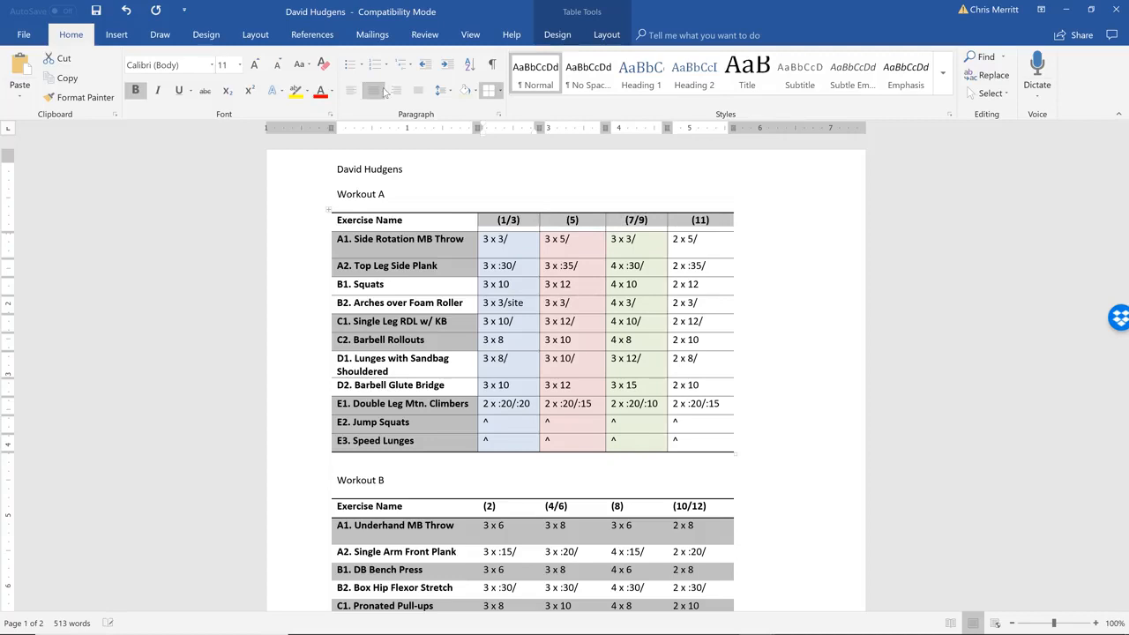
left_click(715, 506)
left_click_drag(715, 506, 504, 509)
left_click(375, 91)
left_click(527, 309)
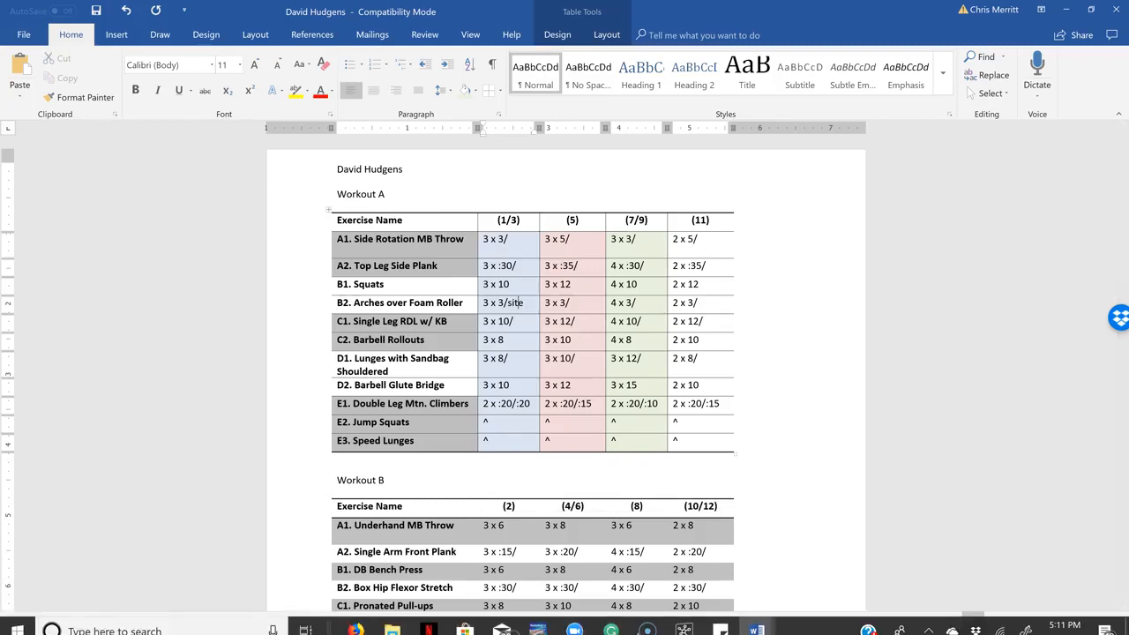
Open the client's older program file number 6 from the client folder and examine its Workout A and Workout B tables
left_click(391, 620)
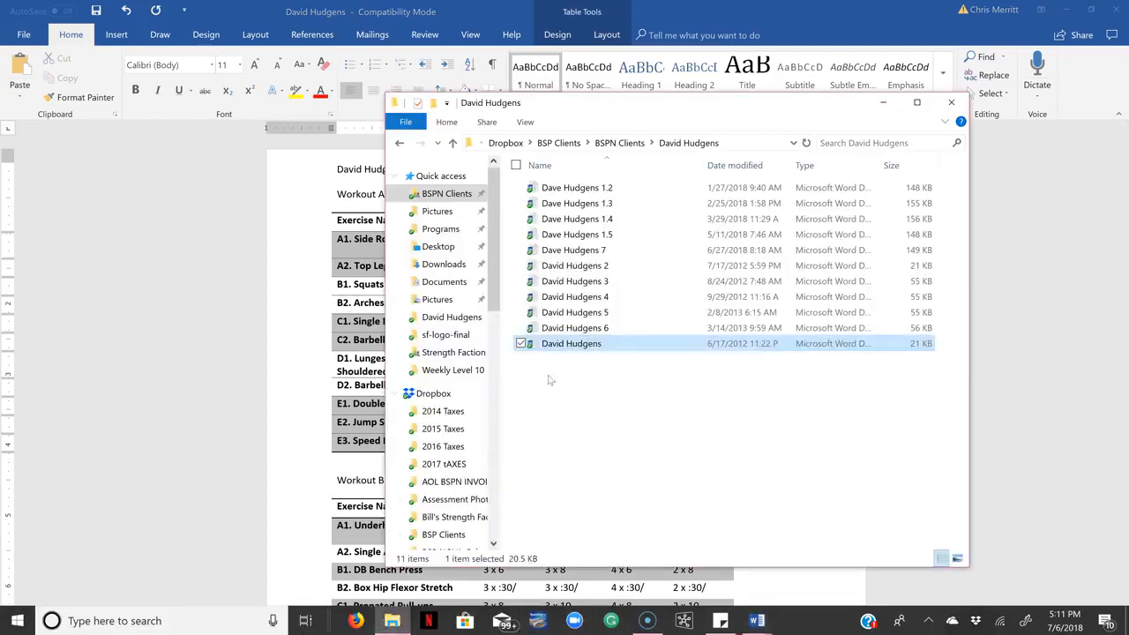
double_click(584, 328)
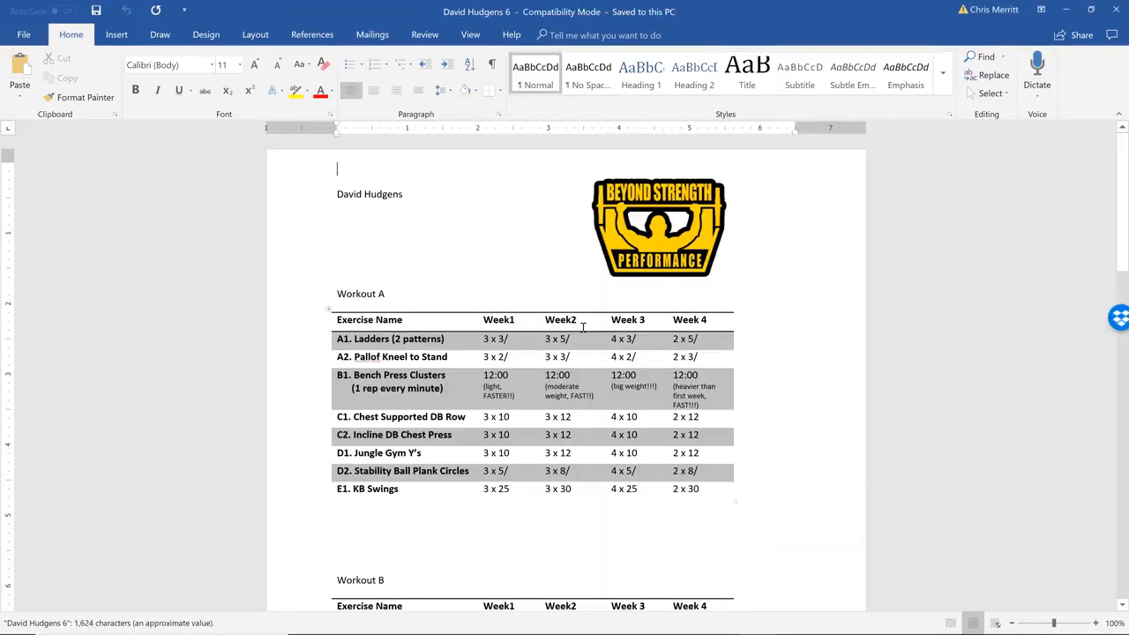
scroll(584, 328, "down", 4)
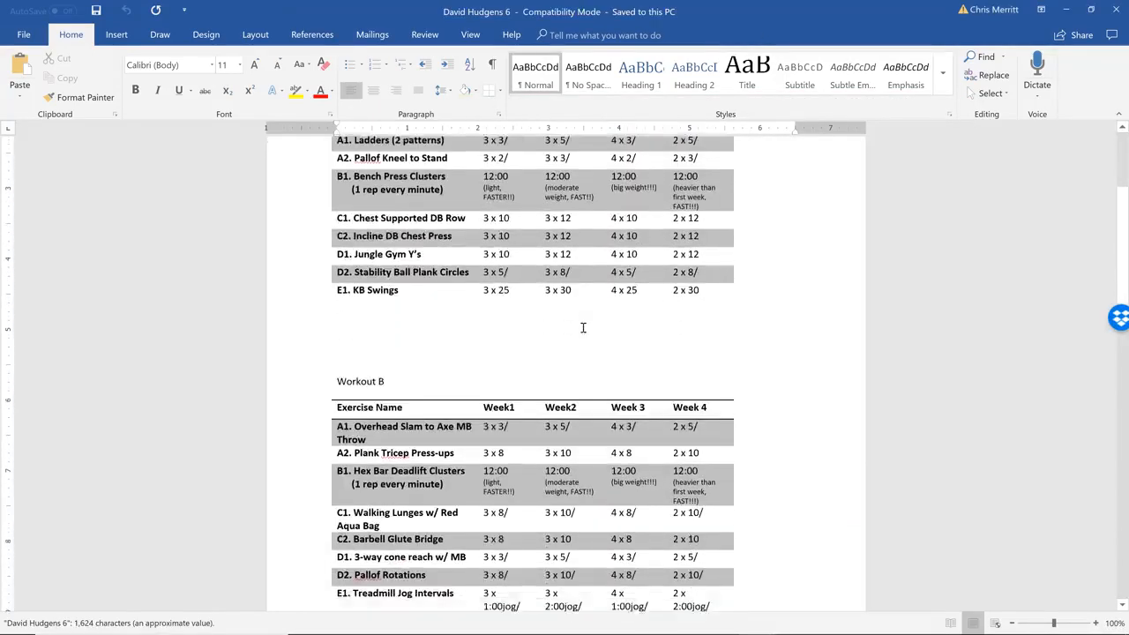
scroll(584, 328, "up", 5)
scroll(584, 329, "down", 3)
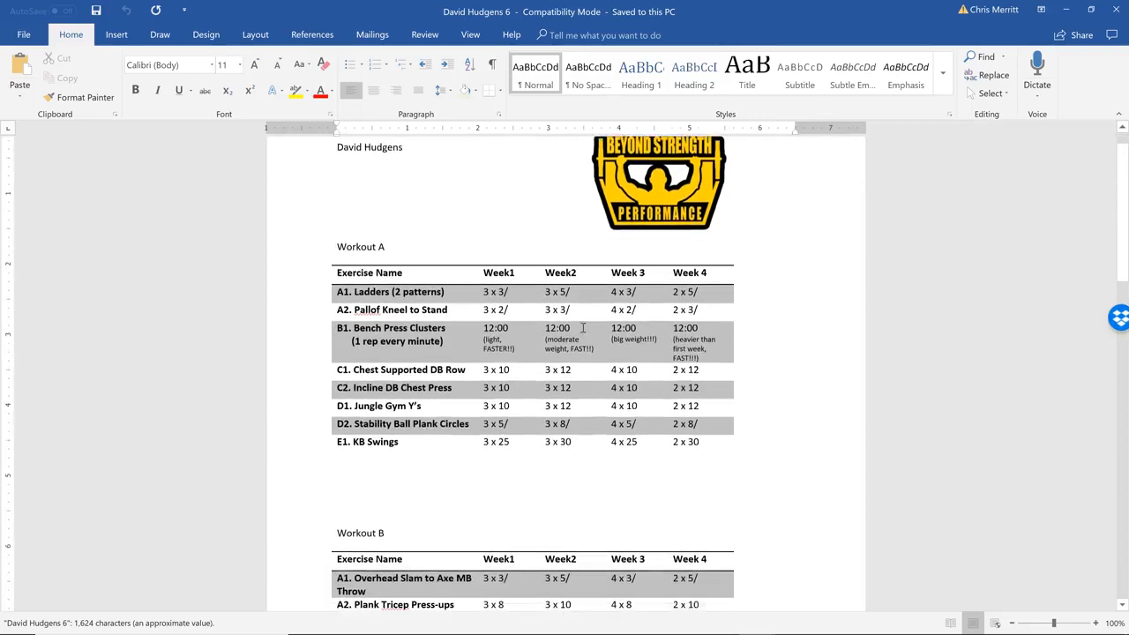
scroll(584, 328, "up", 2)
scroll(584, 329, "down", 14)
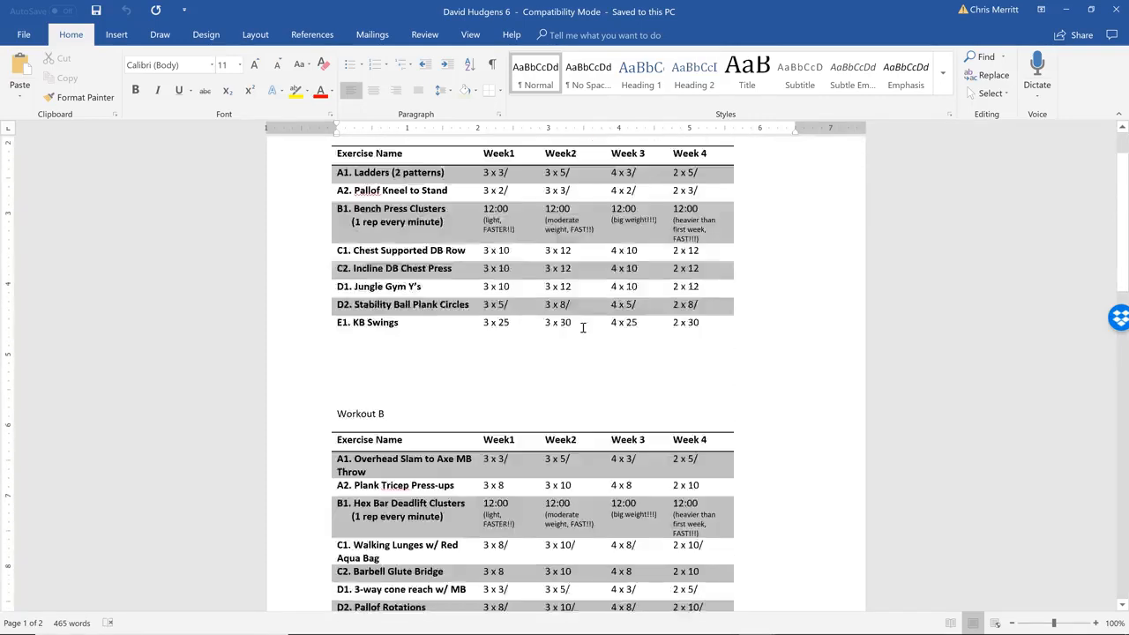
scroll(583, 328, "up", 15)
scroll(583, 329, "down", 1)
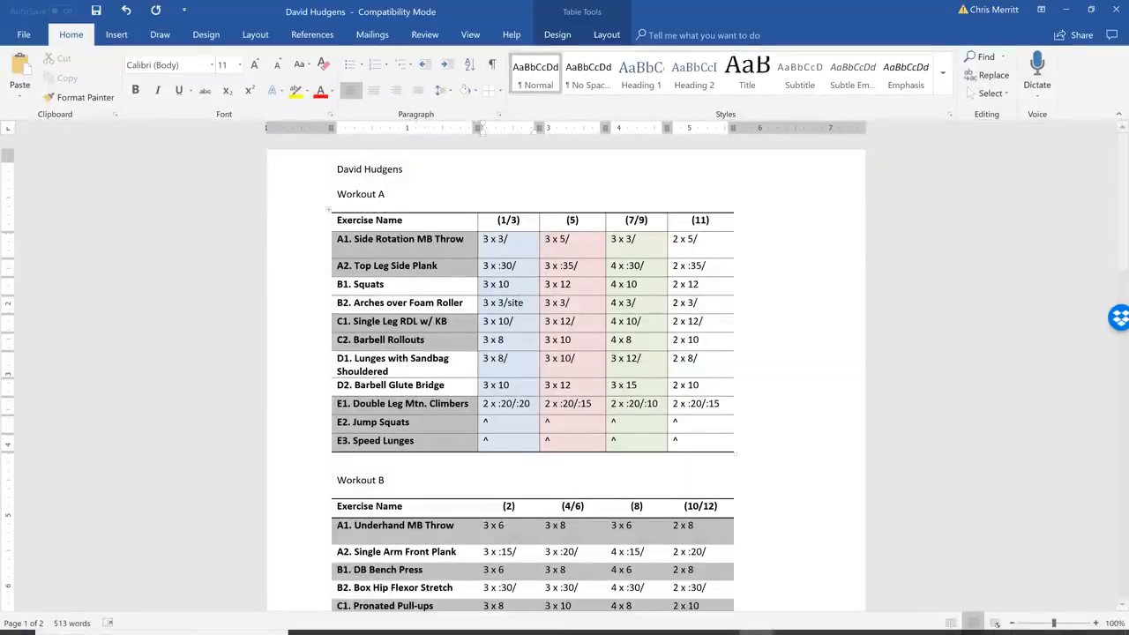
Open the client's program file number 7, examine its layout and colour-coded workout tables, and return to the old program, closing the client folder
left_click(392, 620)
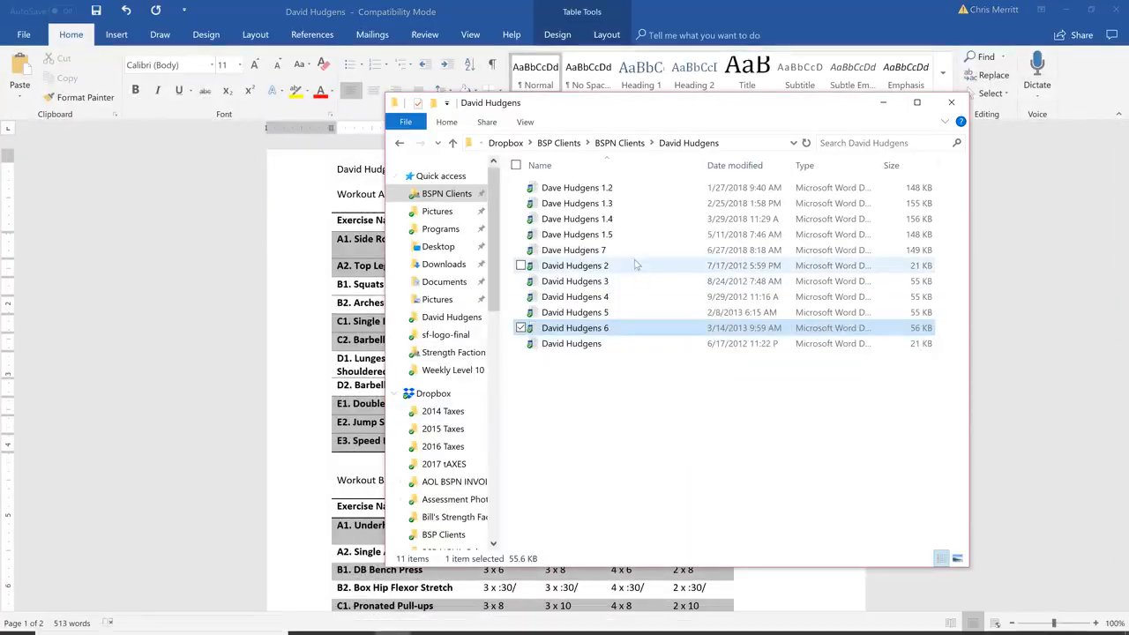
double_click(575, 251)
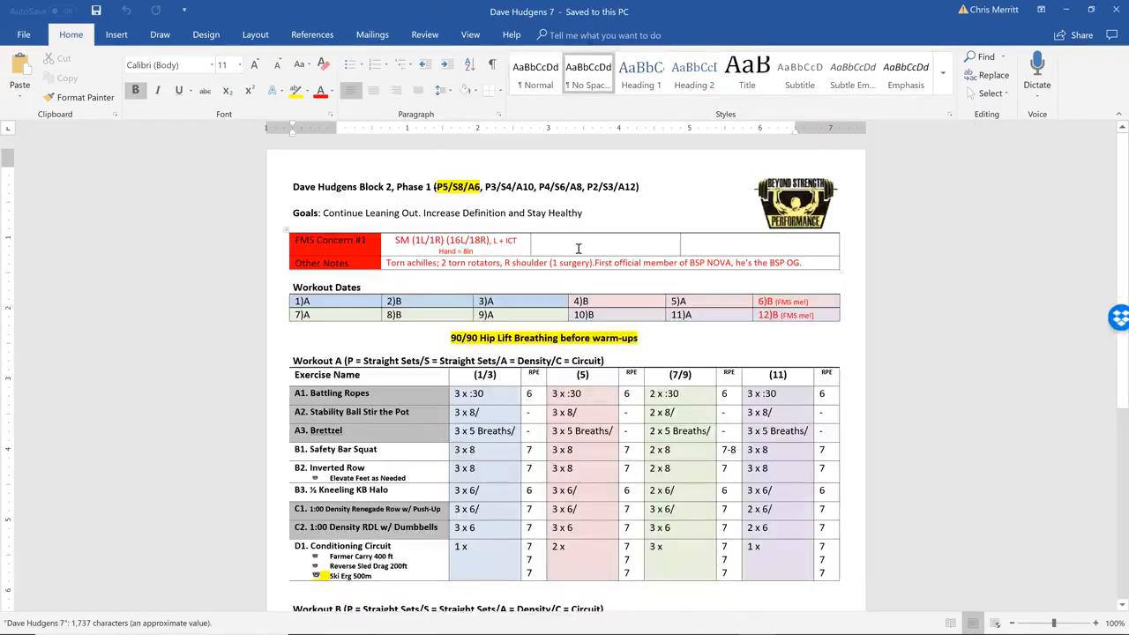
scroll(578, 248, "down", 2)
scroll(579, 249, "up", 2)
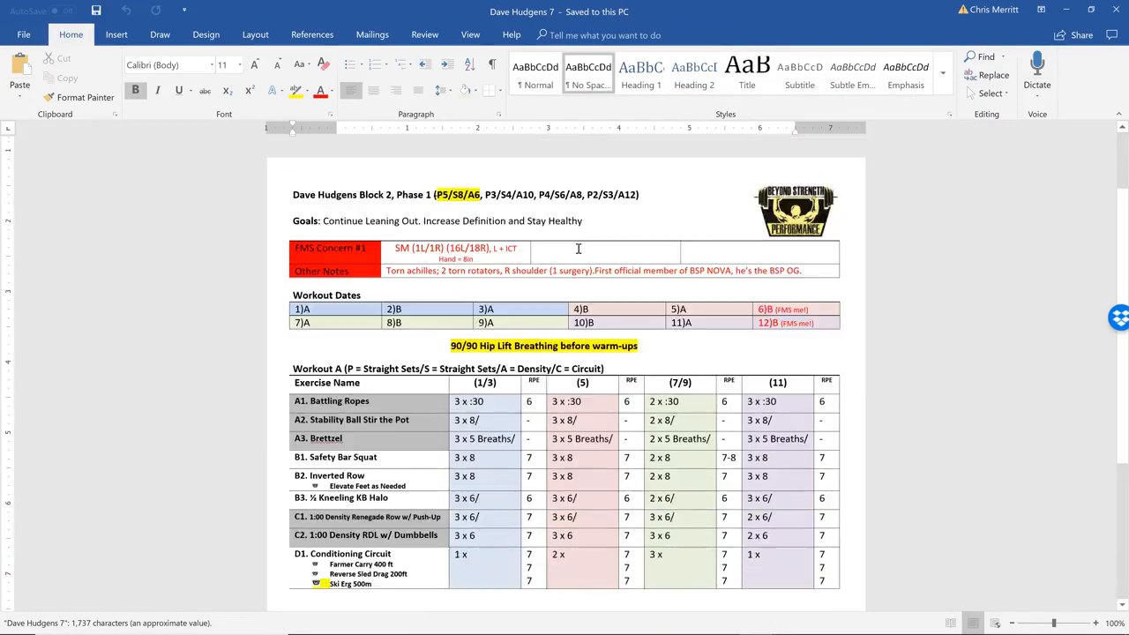
scroll(578, 247, "down", 3)
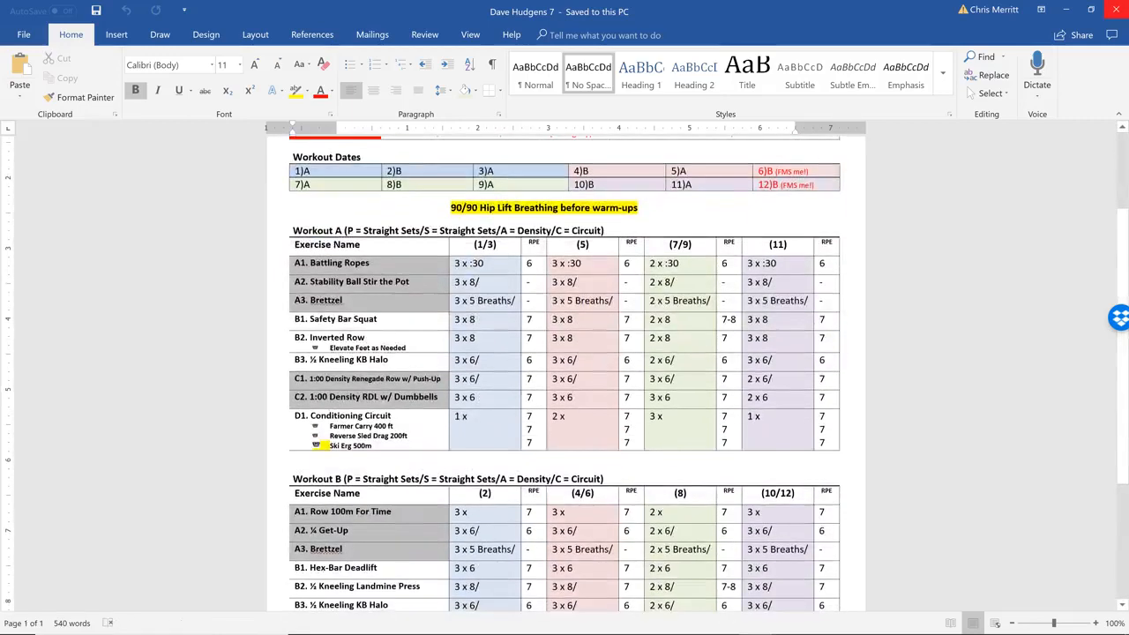
scroll(565, 371, "down", 3)
scroll(564, 371, "up", 6)
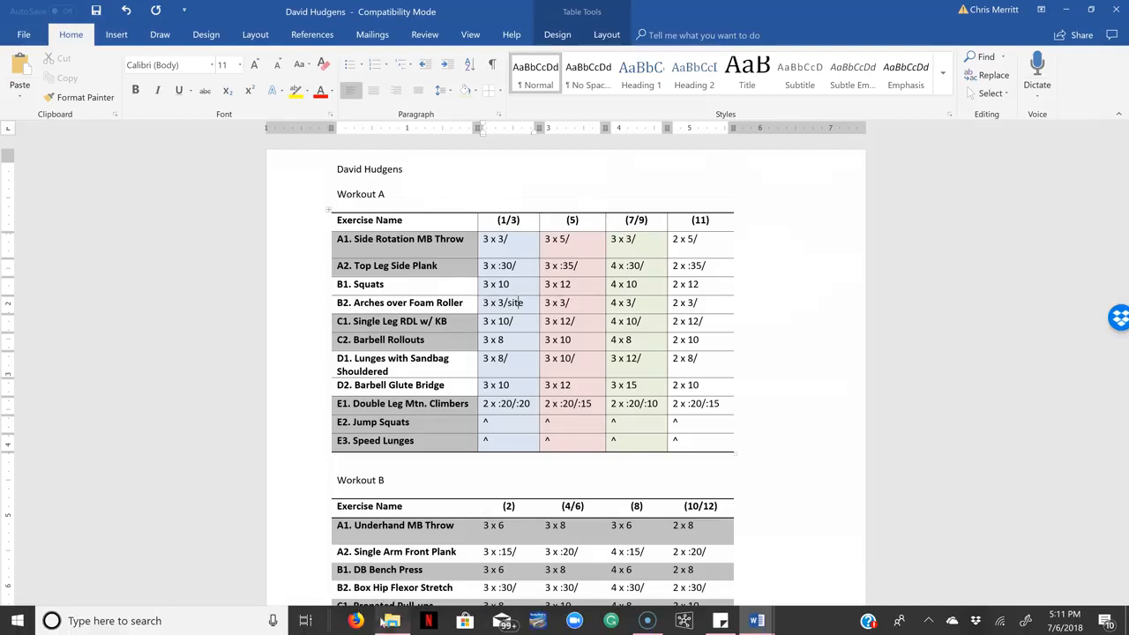
left_click(393, 621)
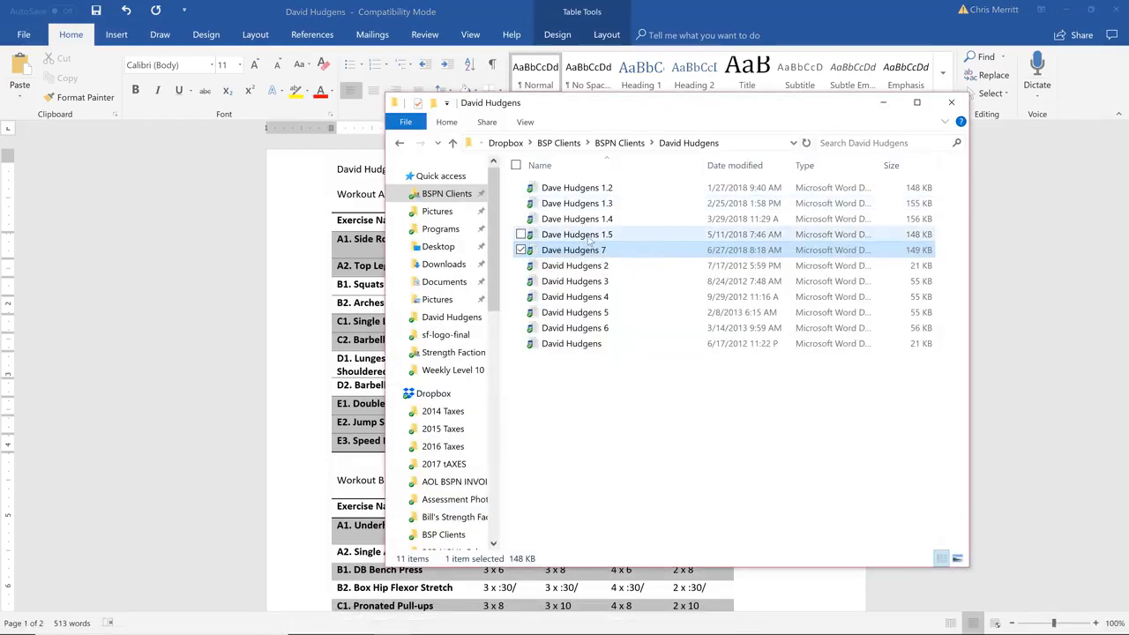
left_click(949, 105)
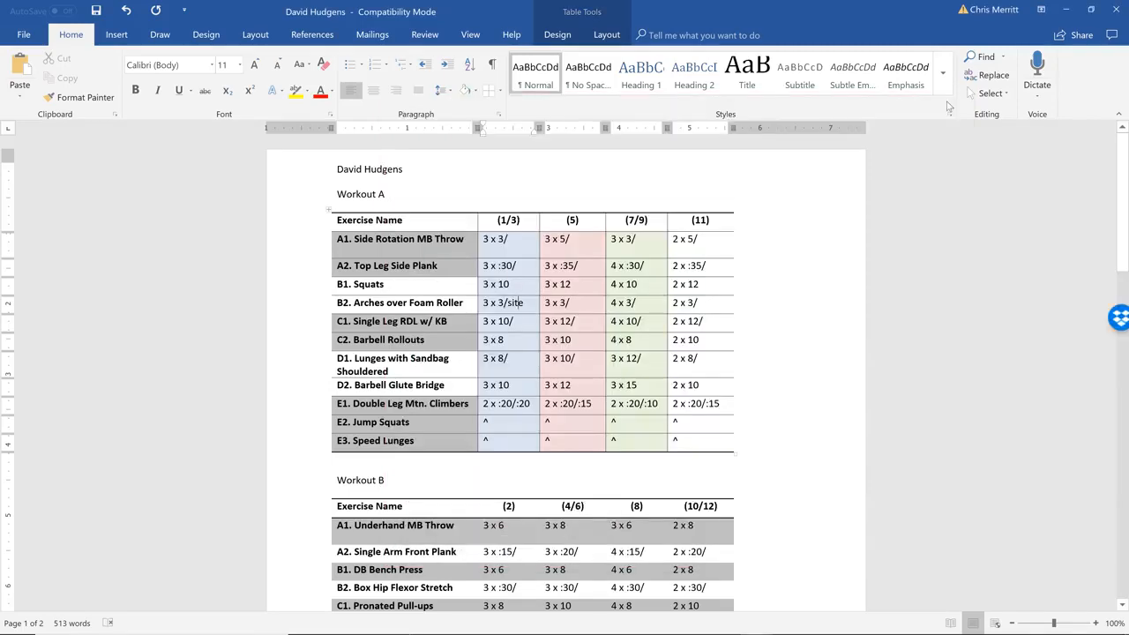